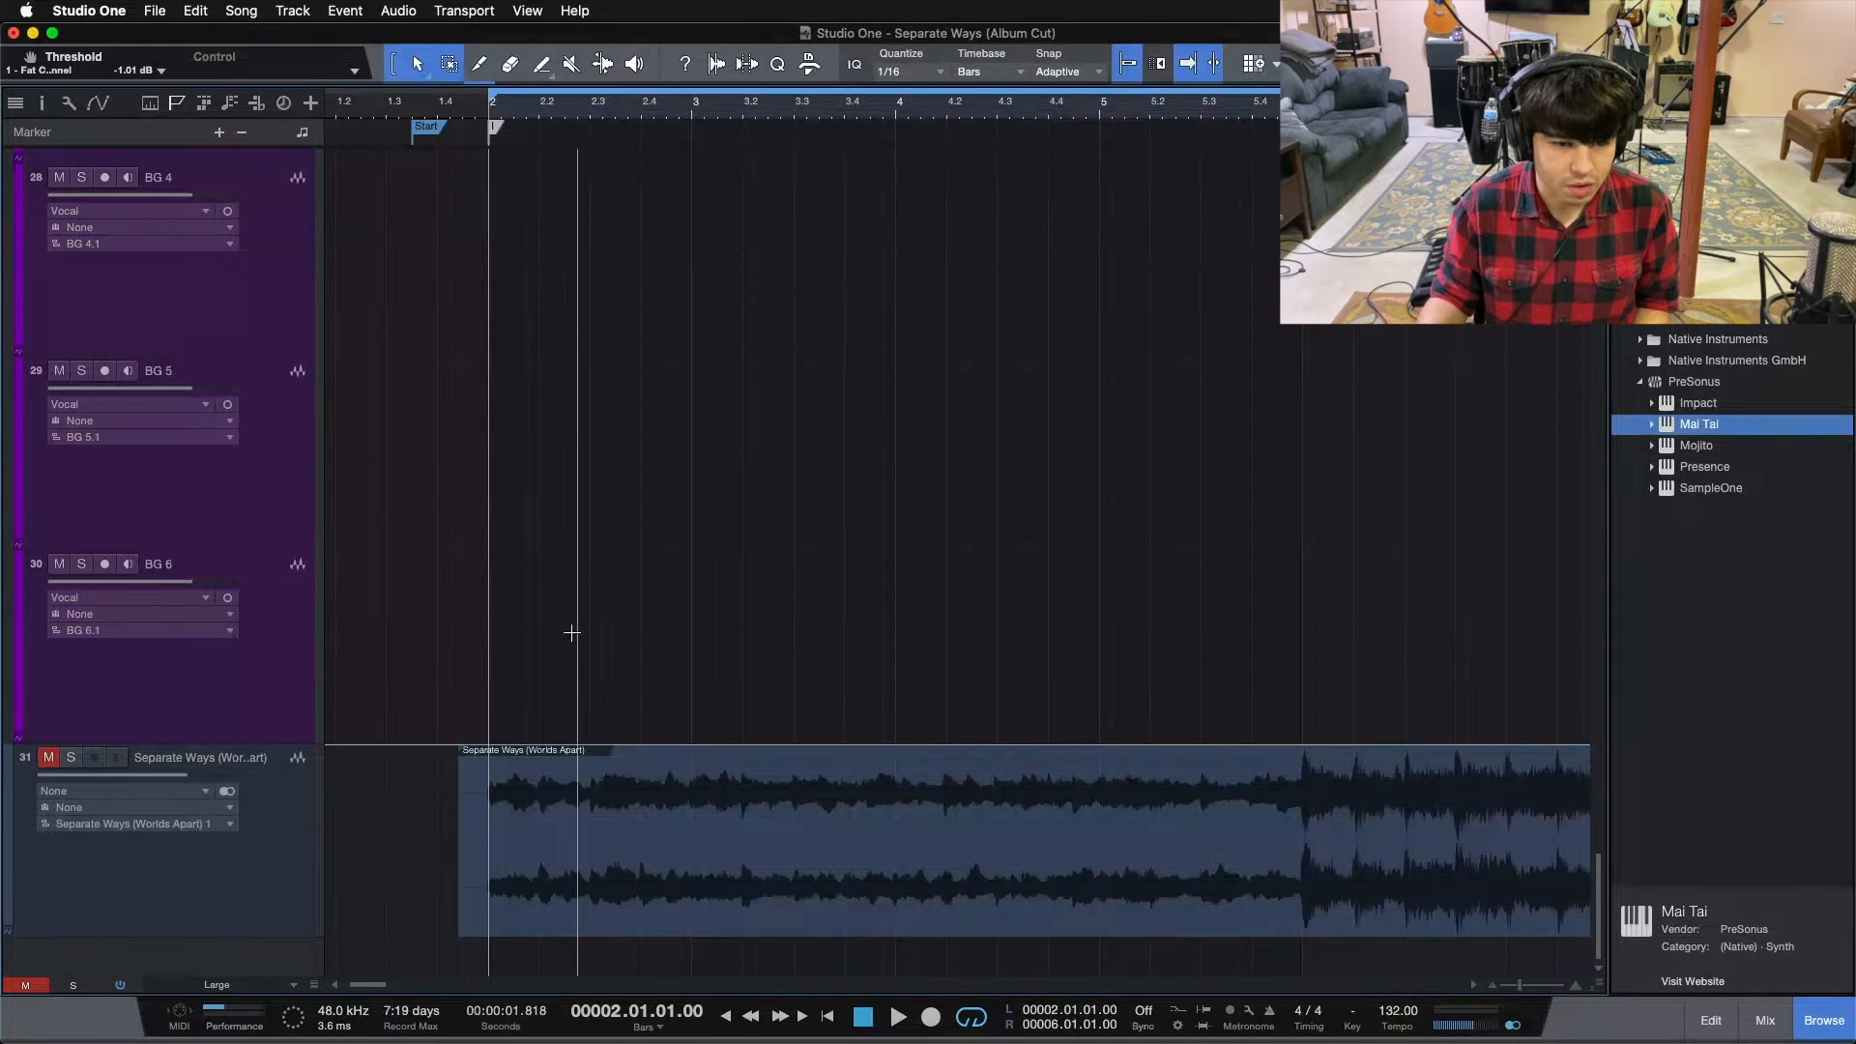
Look through the keys, vocal and background vocal tracks in the arrangement
scroll(572, 632, "up", 15)
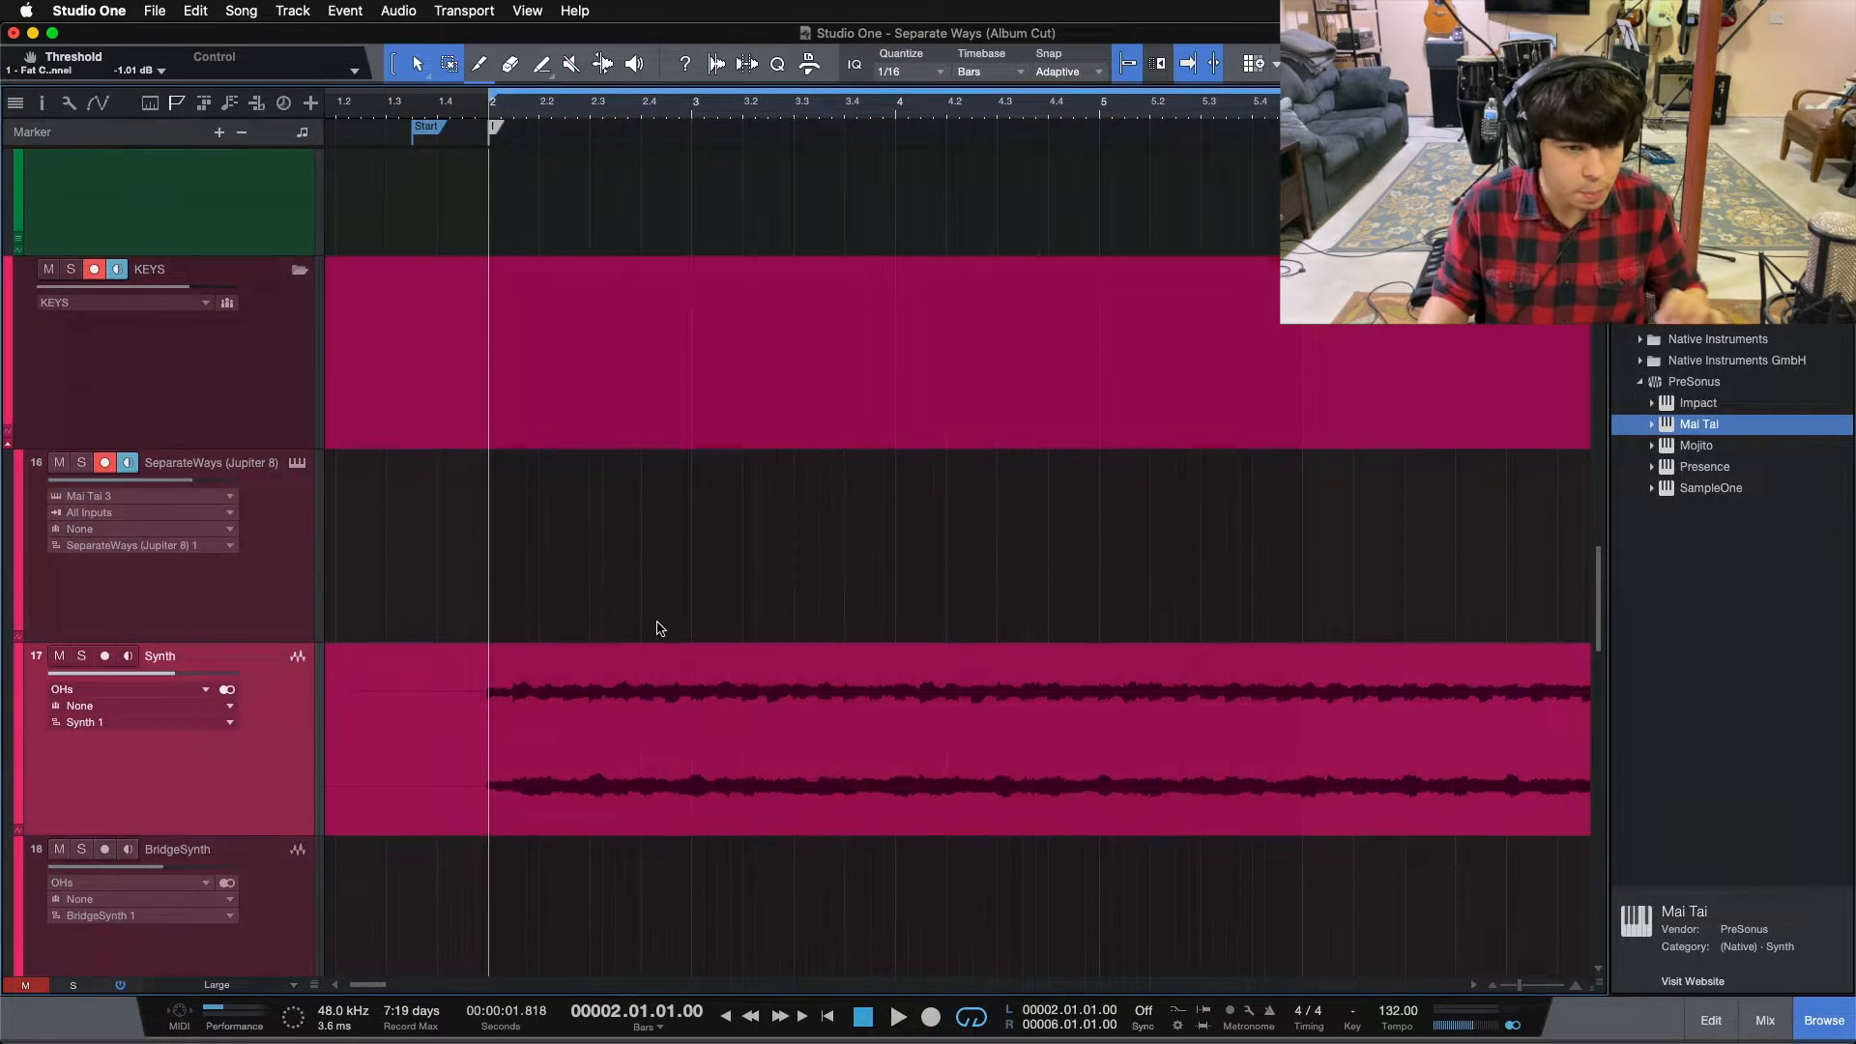
scroll(657, 628, "down", 12)
scroll(658, 619, "up", 3)
scroll(658, 619, "up", 9)
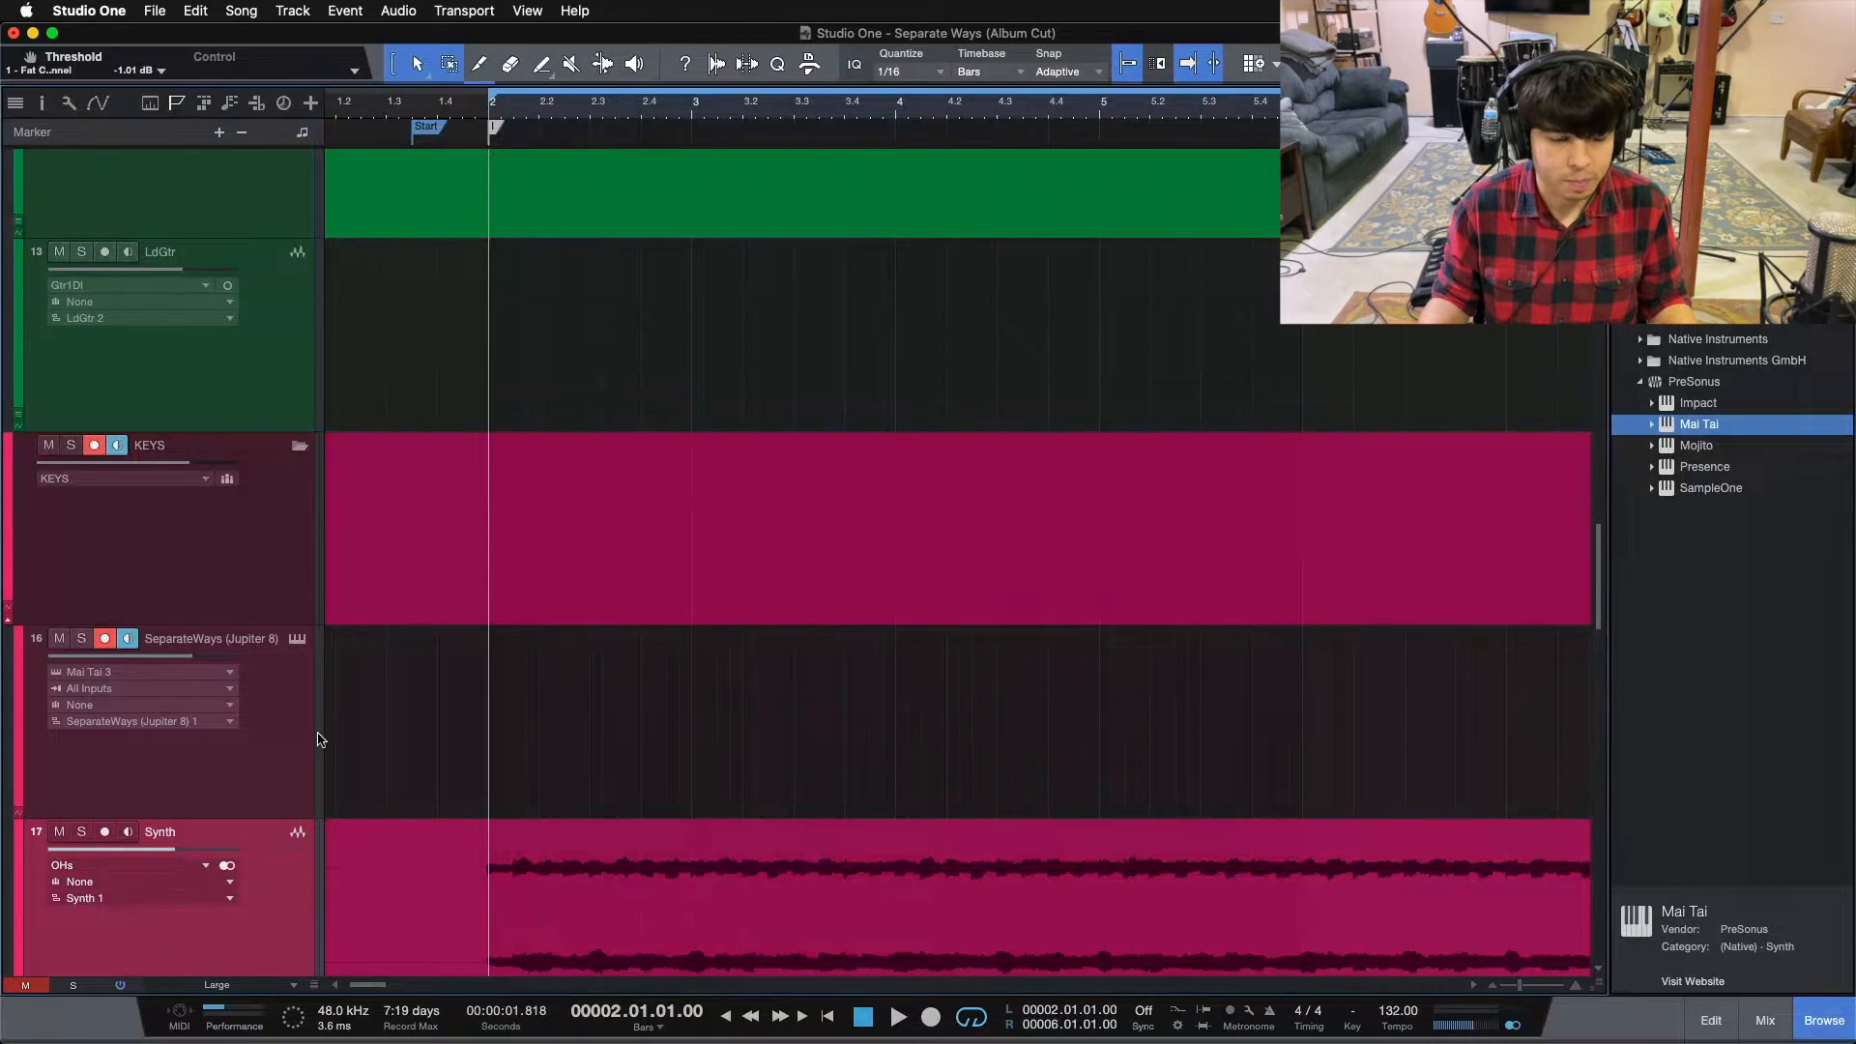
scroll(651, 774, "down", 4)
scroll(651, 770, "down", 1)
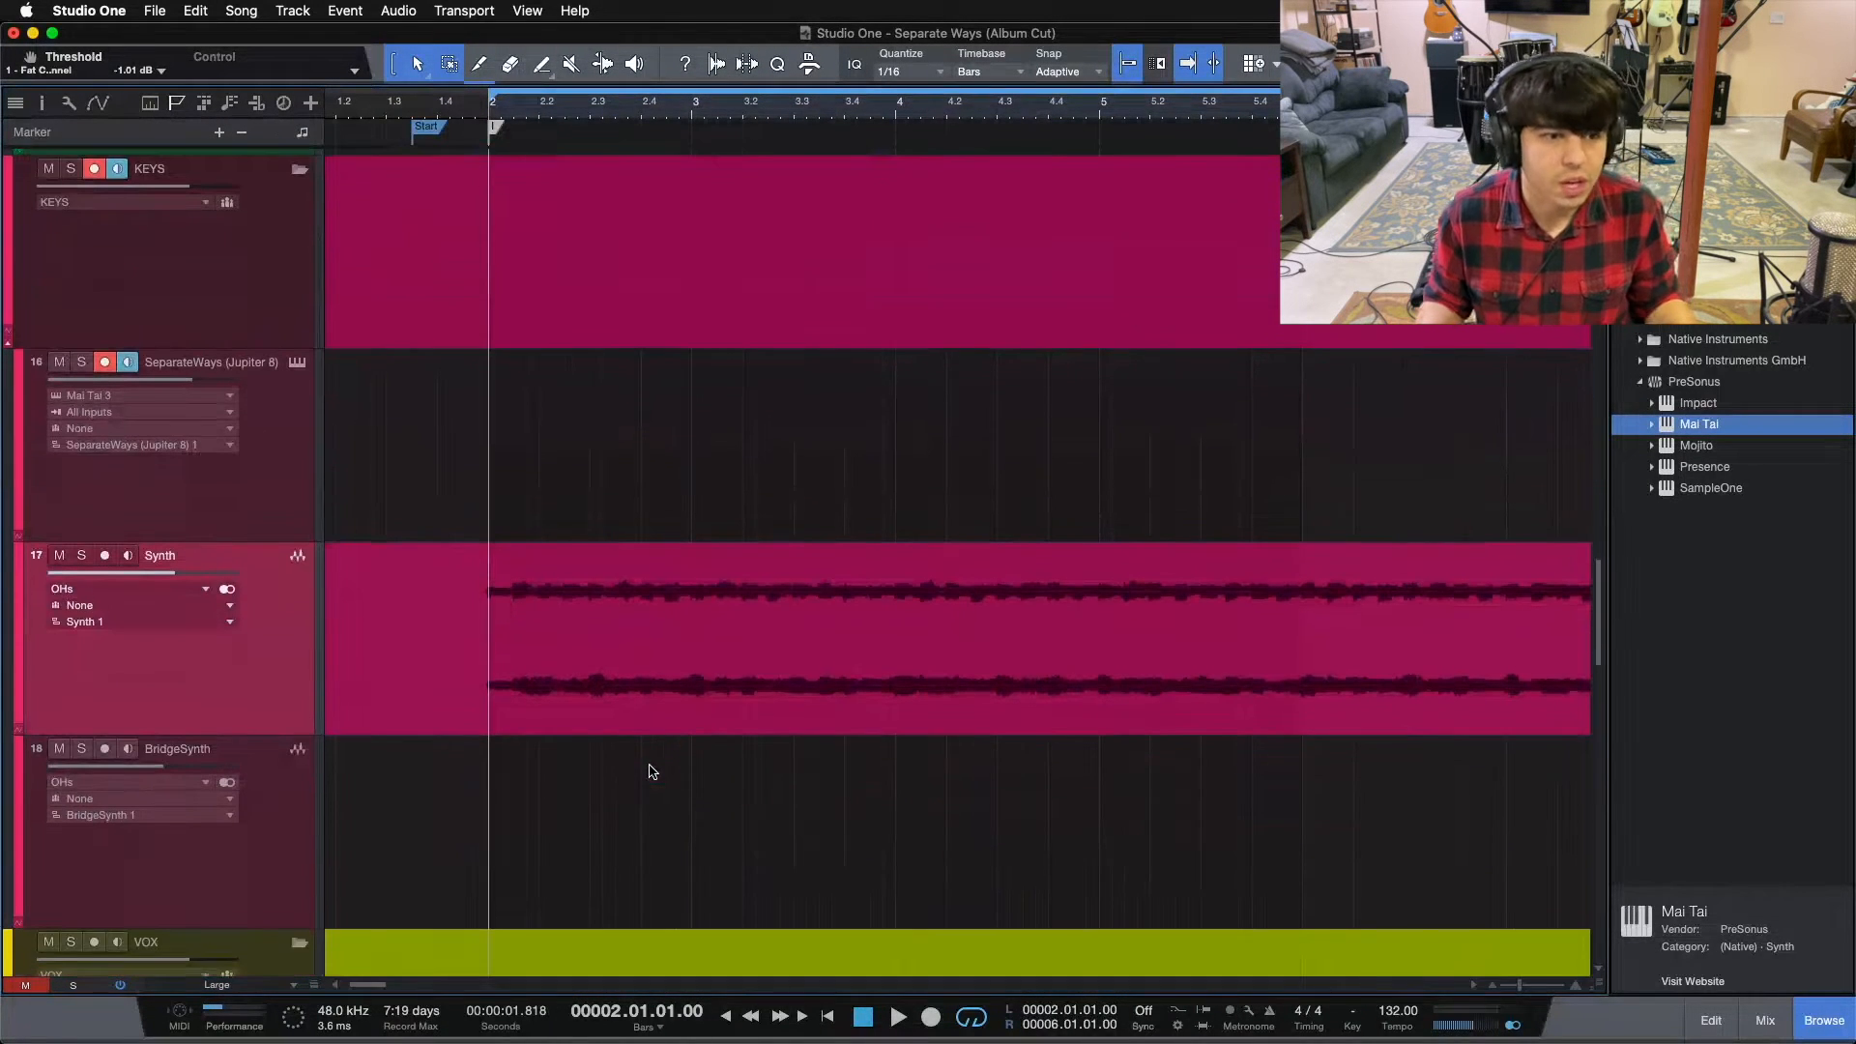
scroll(651, 771, "down", 8)
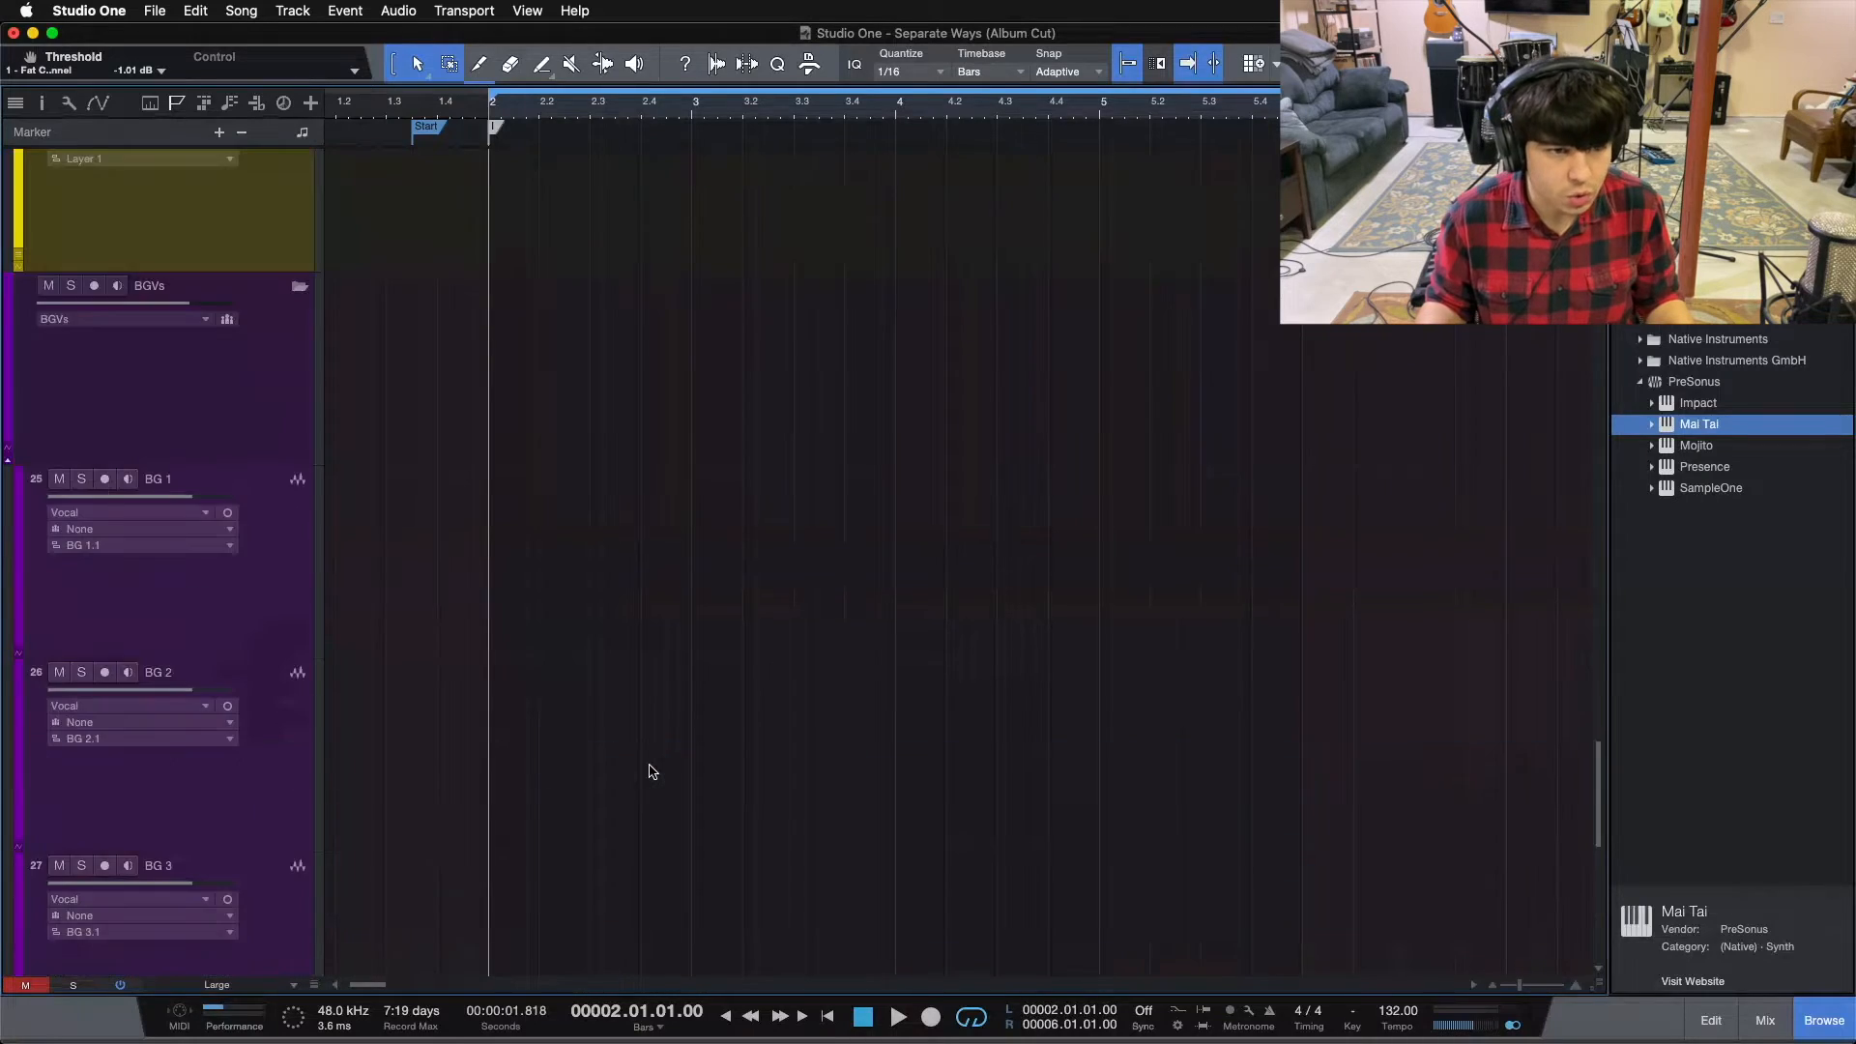
Reset the Main output's fader to 0 dB in the mixing console, leaving only the arrangement in view
key("F3")
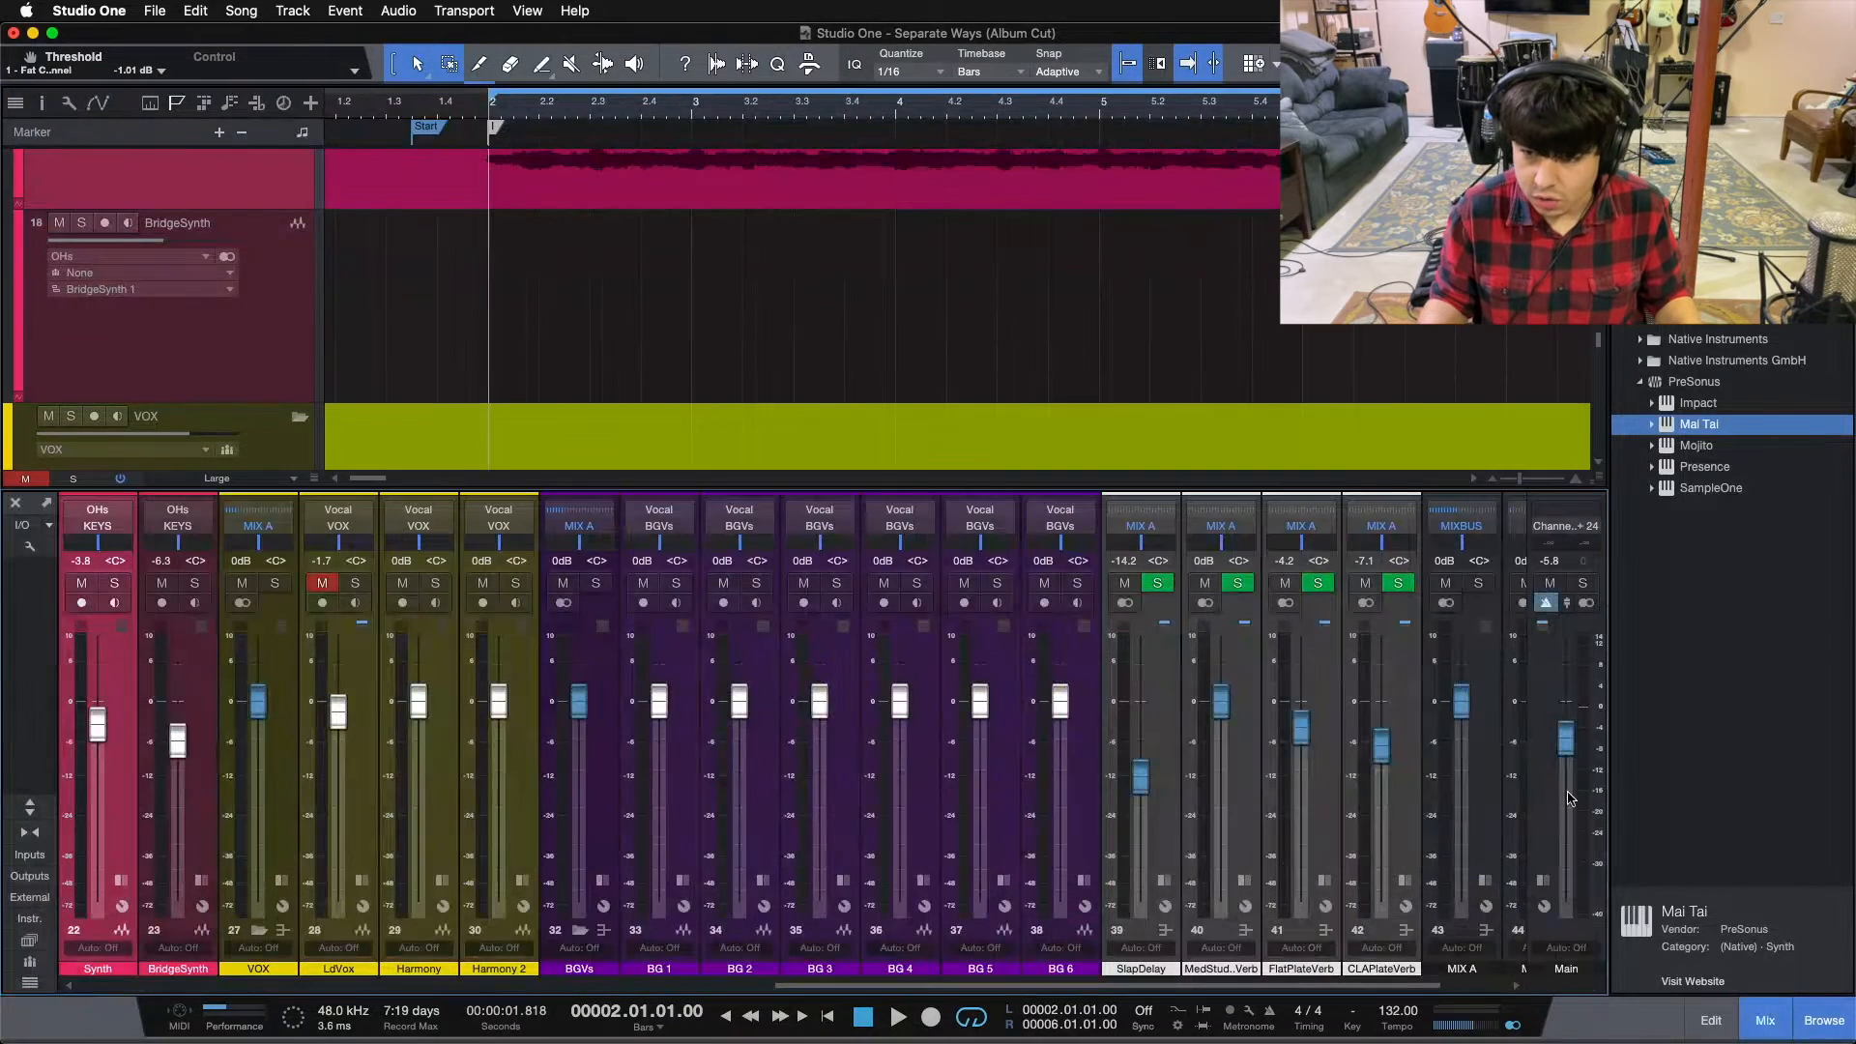
left_click(1563, 752, "alt")
key("F3")
key("F4")
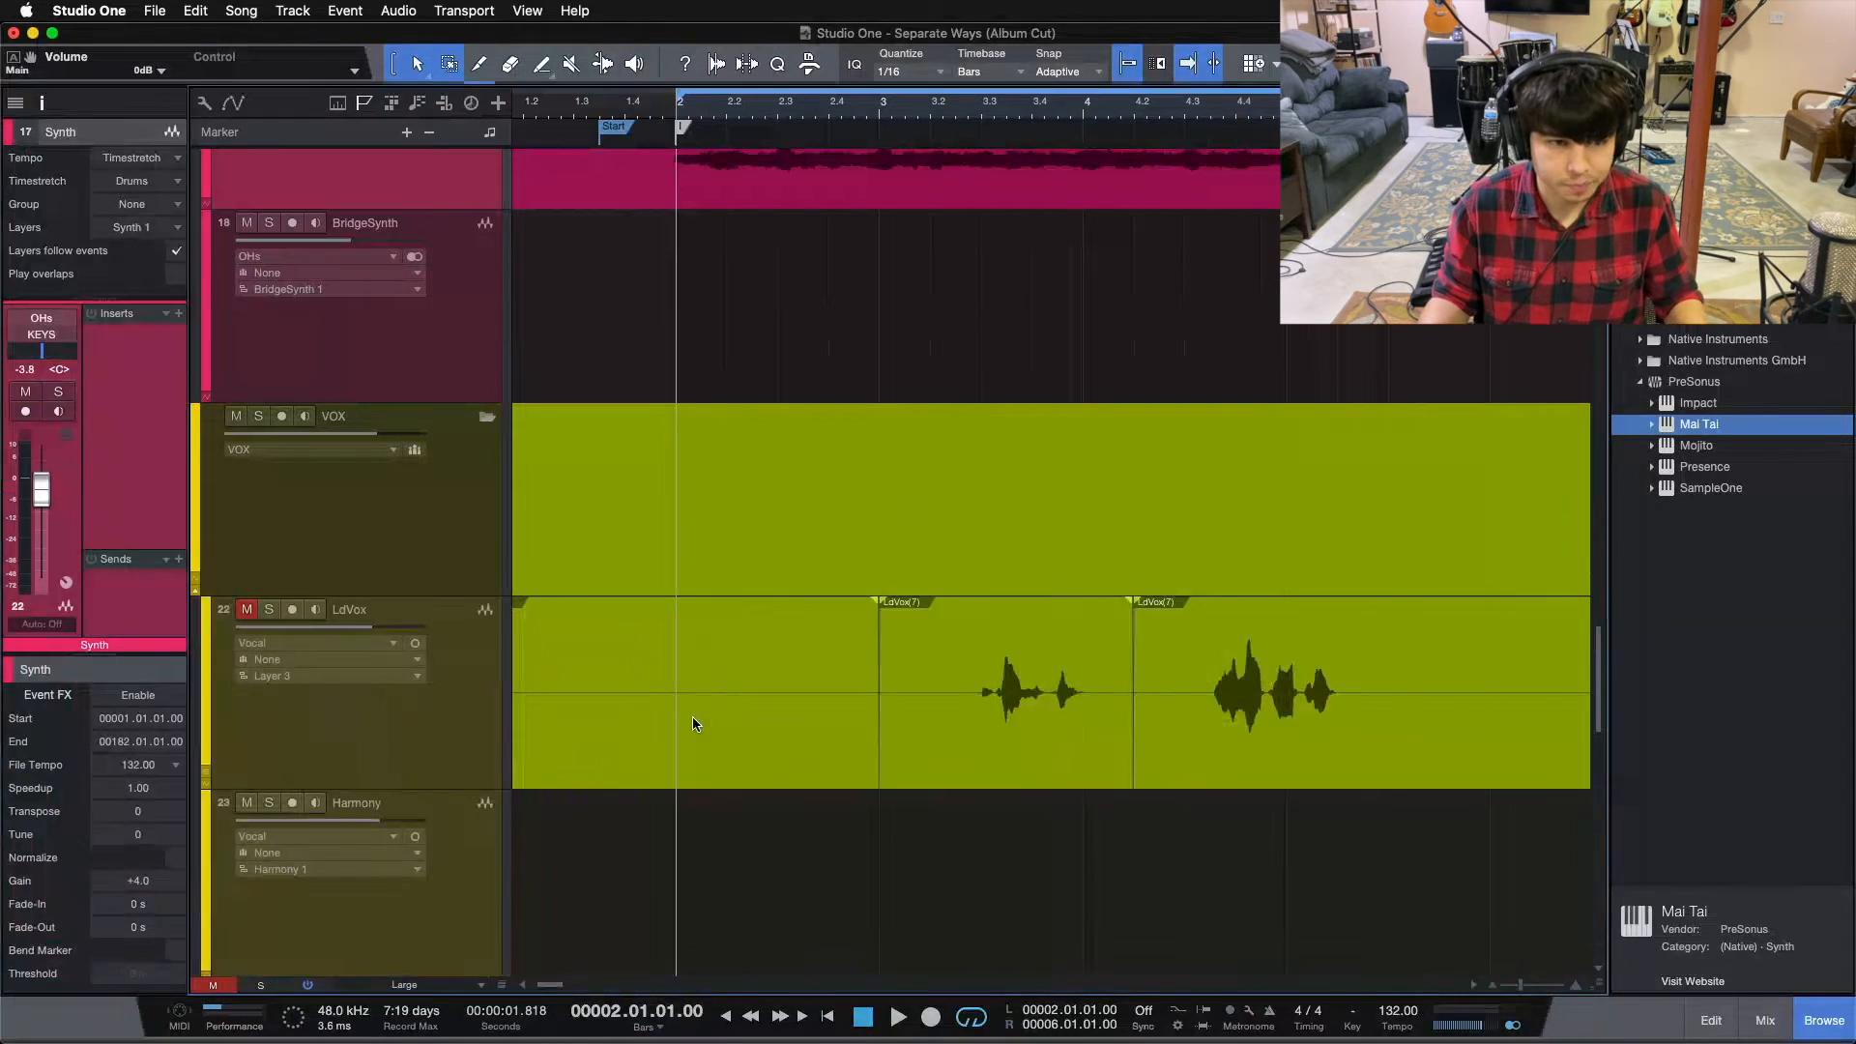
key("F4")
Play the looped intro section and listen to the Synth track, stopping in bar 4
scroll(692, 718, "up", 8)
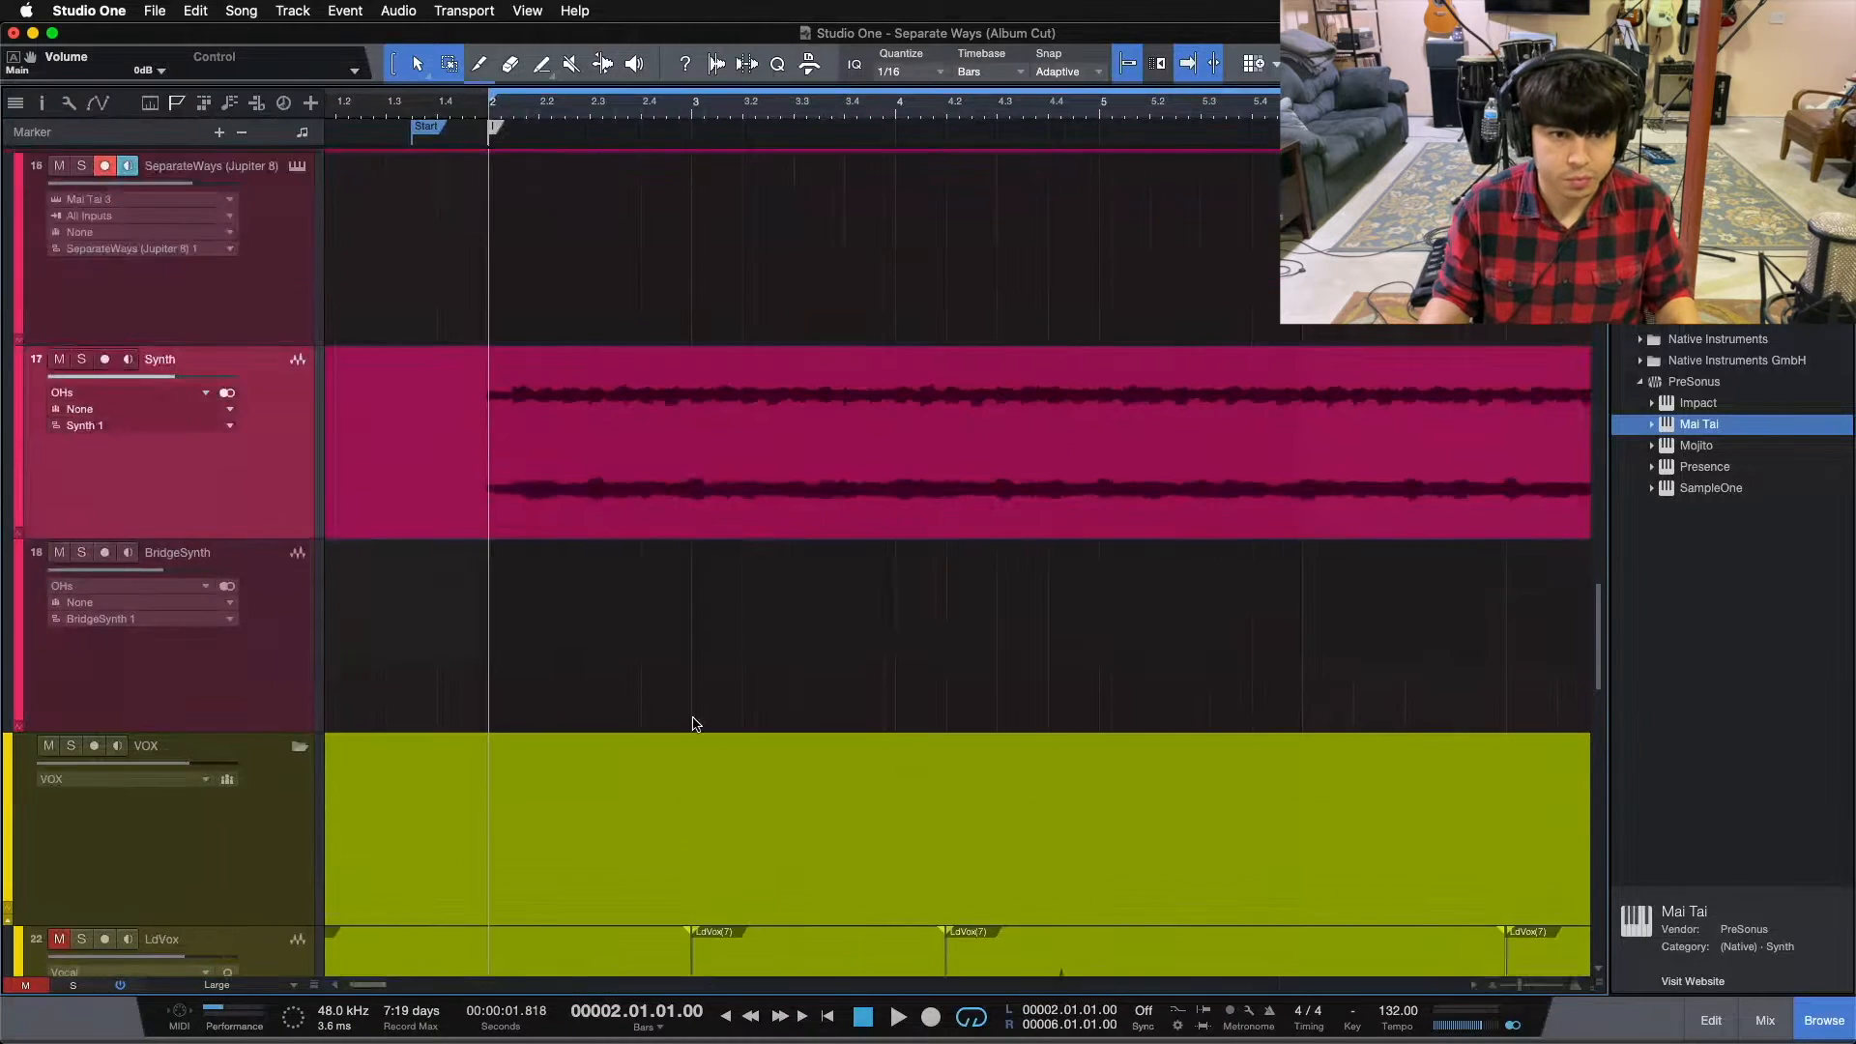
scroll(692, 723, "down", 3)
key("space")
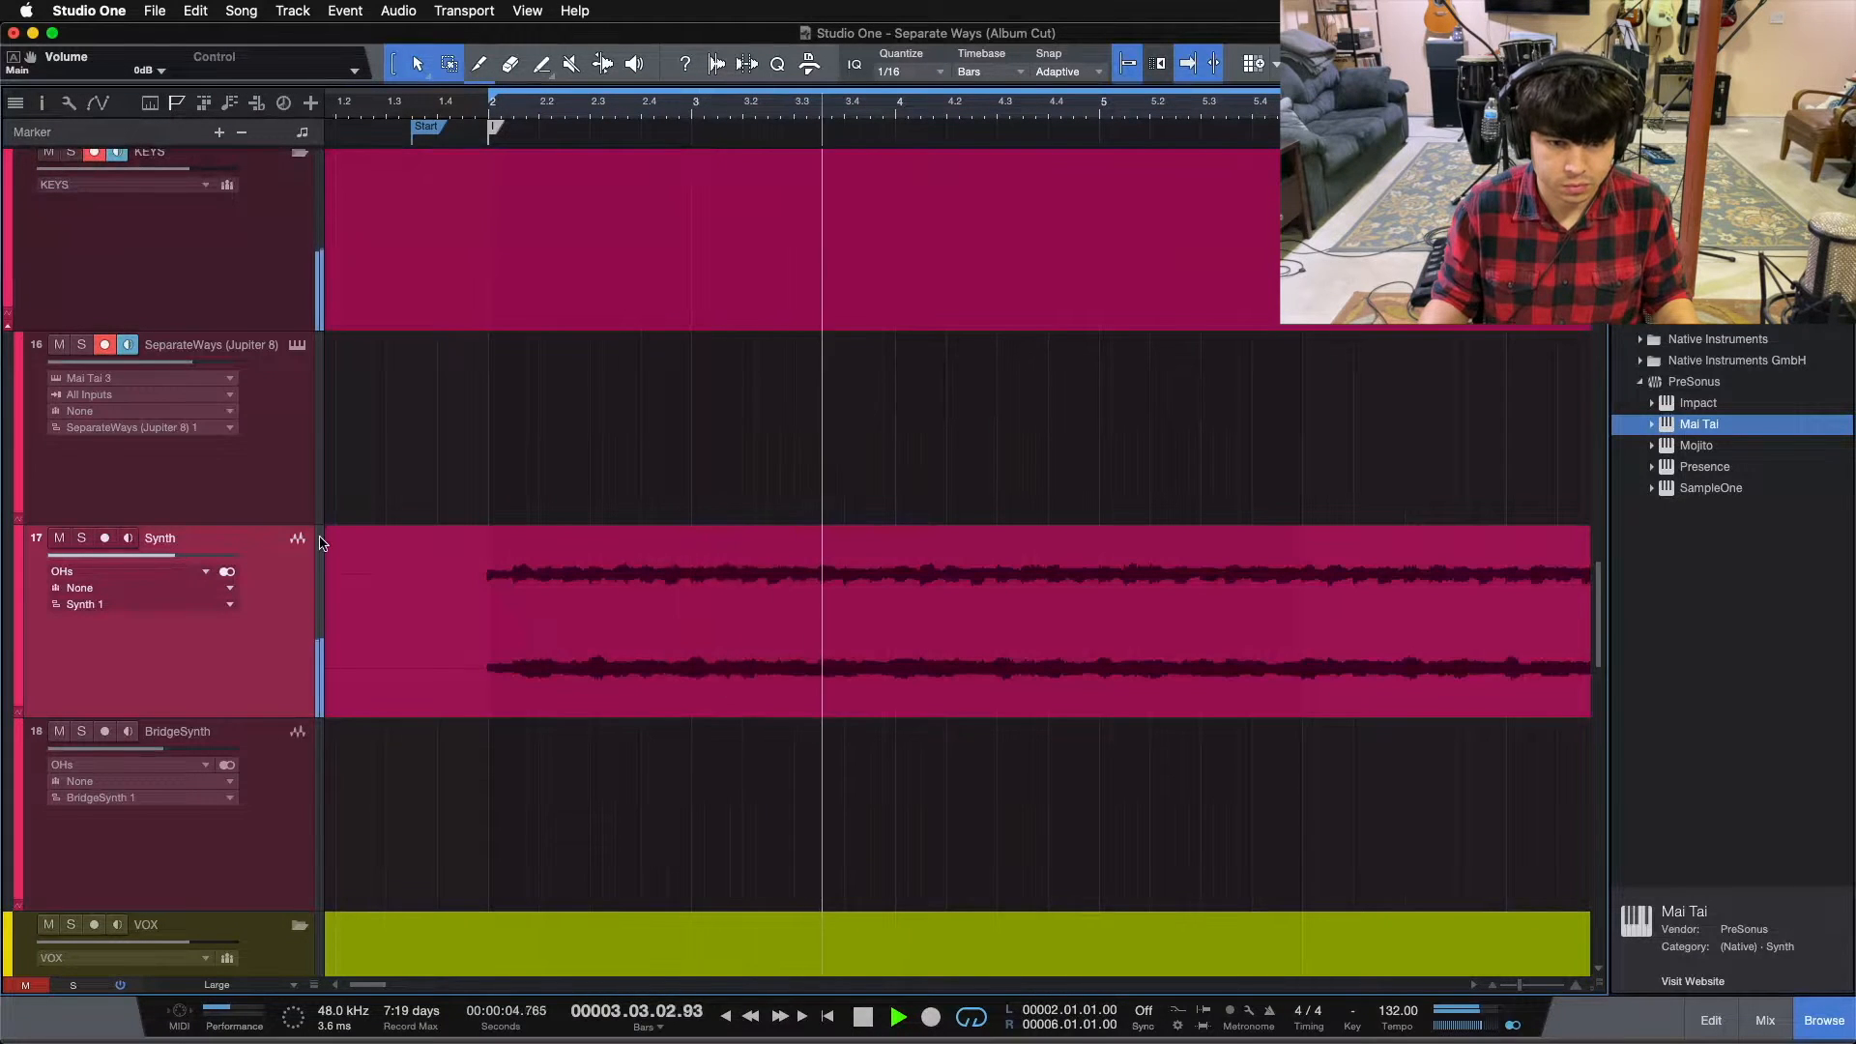
key("space")
Disable the SeparateWays (Jupiter 8) instrument track and return the playback position to the loop start at bar 2
right_click(298, 502)
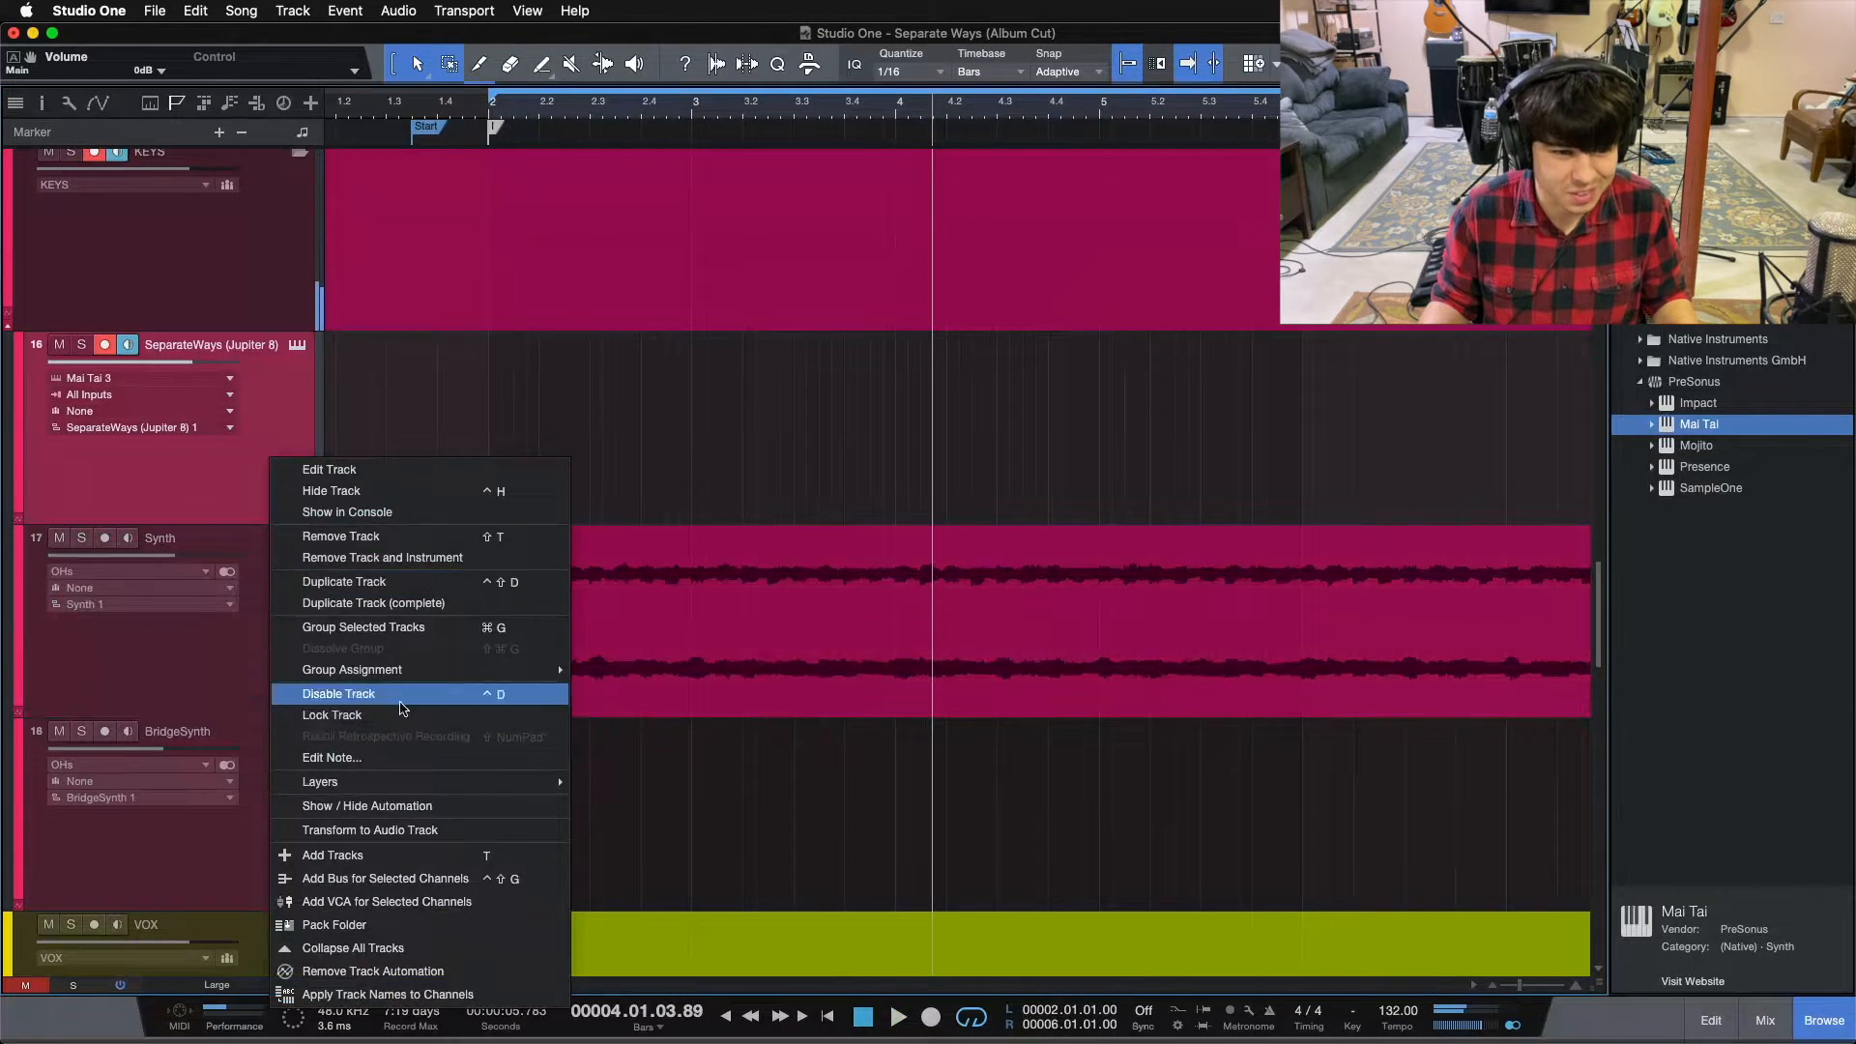
left_click(411, 694)
key("KP_1")
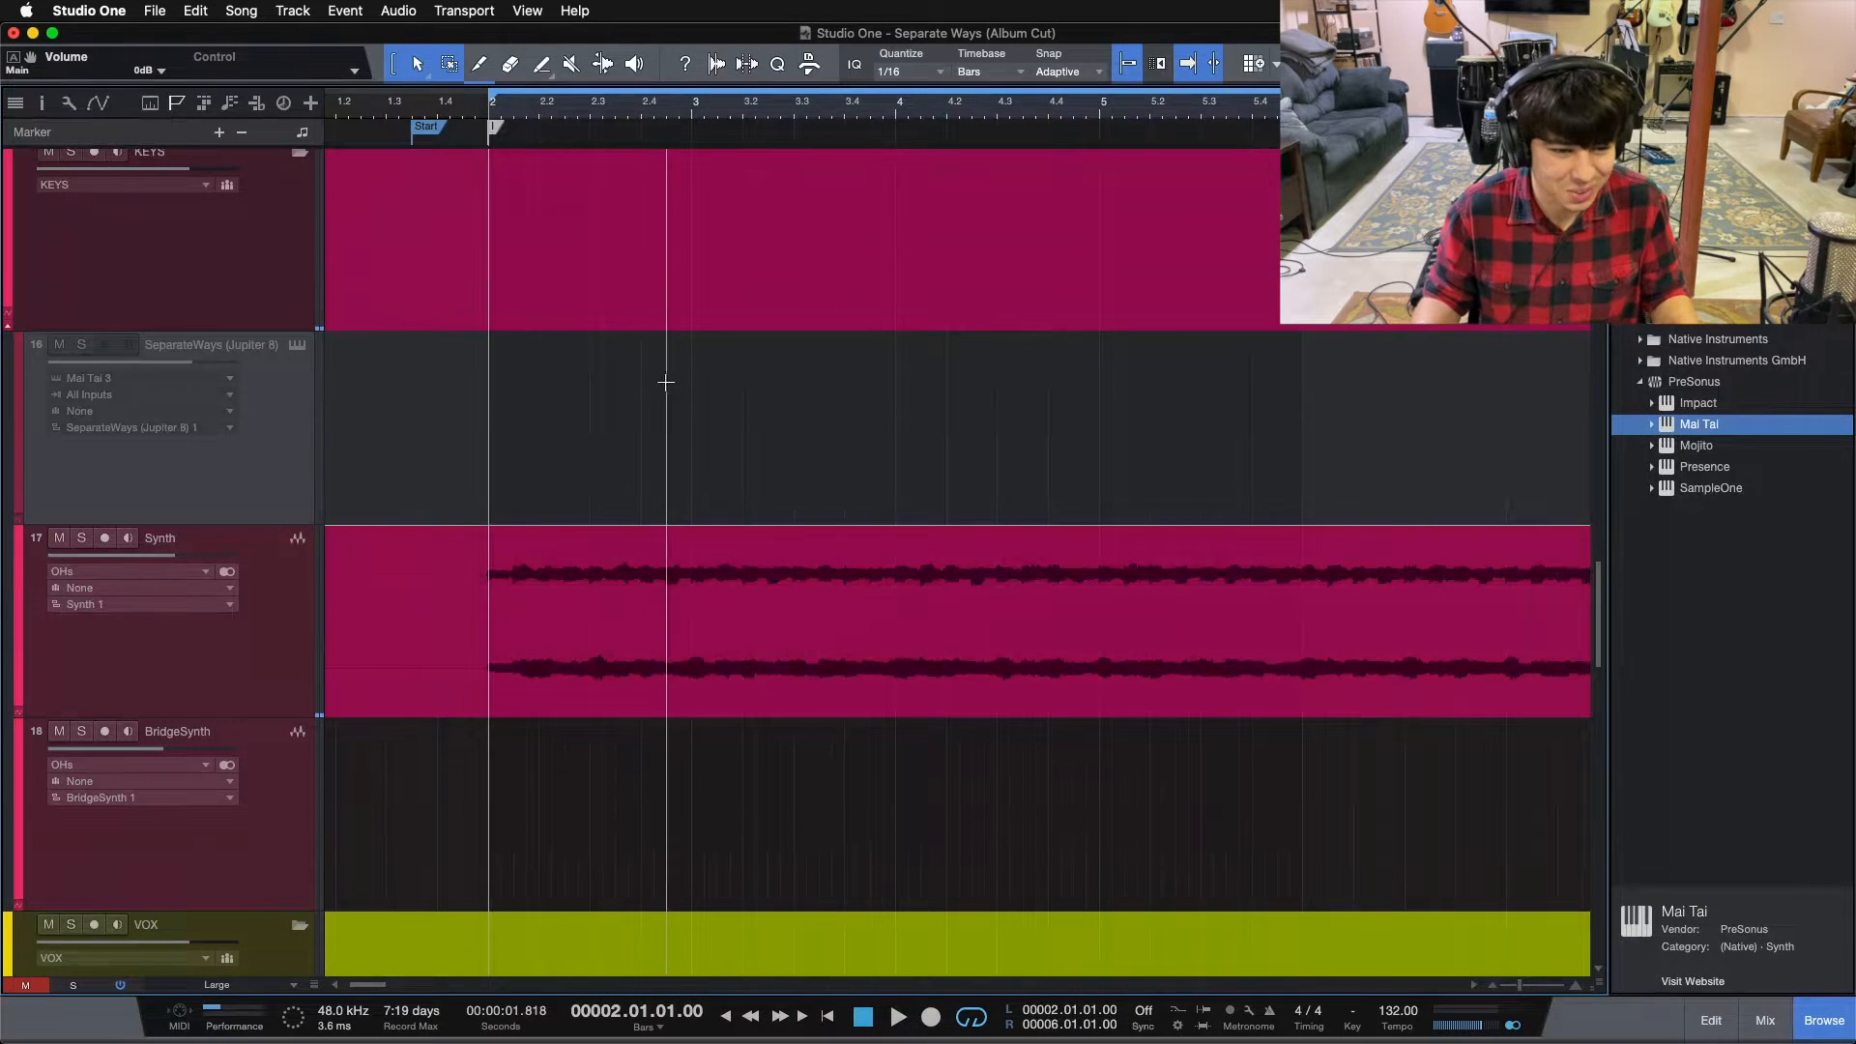
Play the looped intro section again with the Jupiter 8 instrument track disabled, then stop playback
key("space")
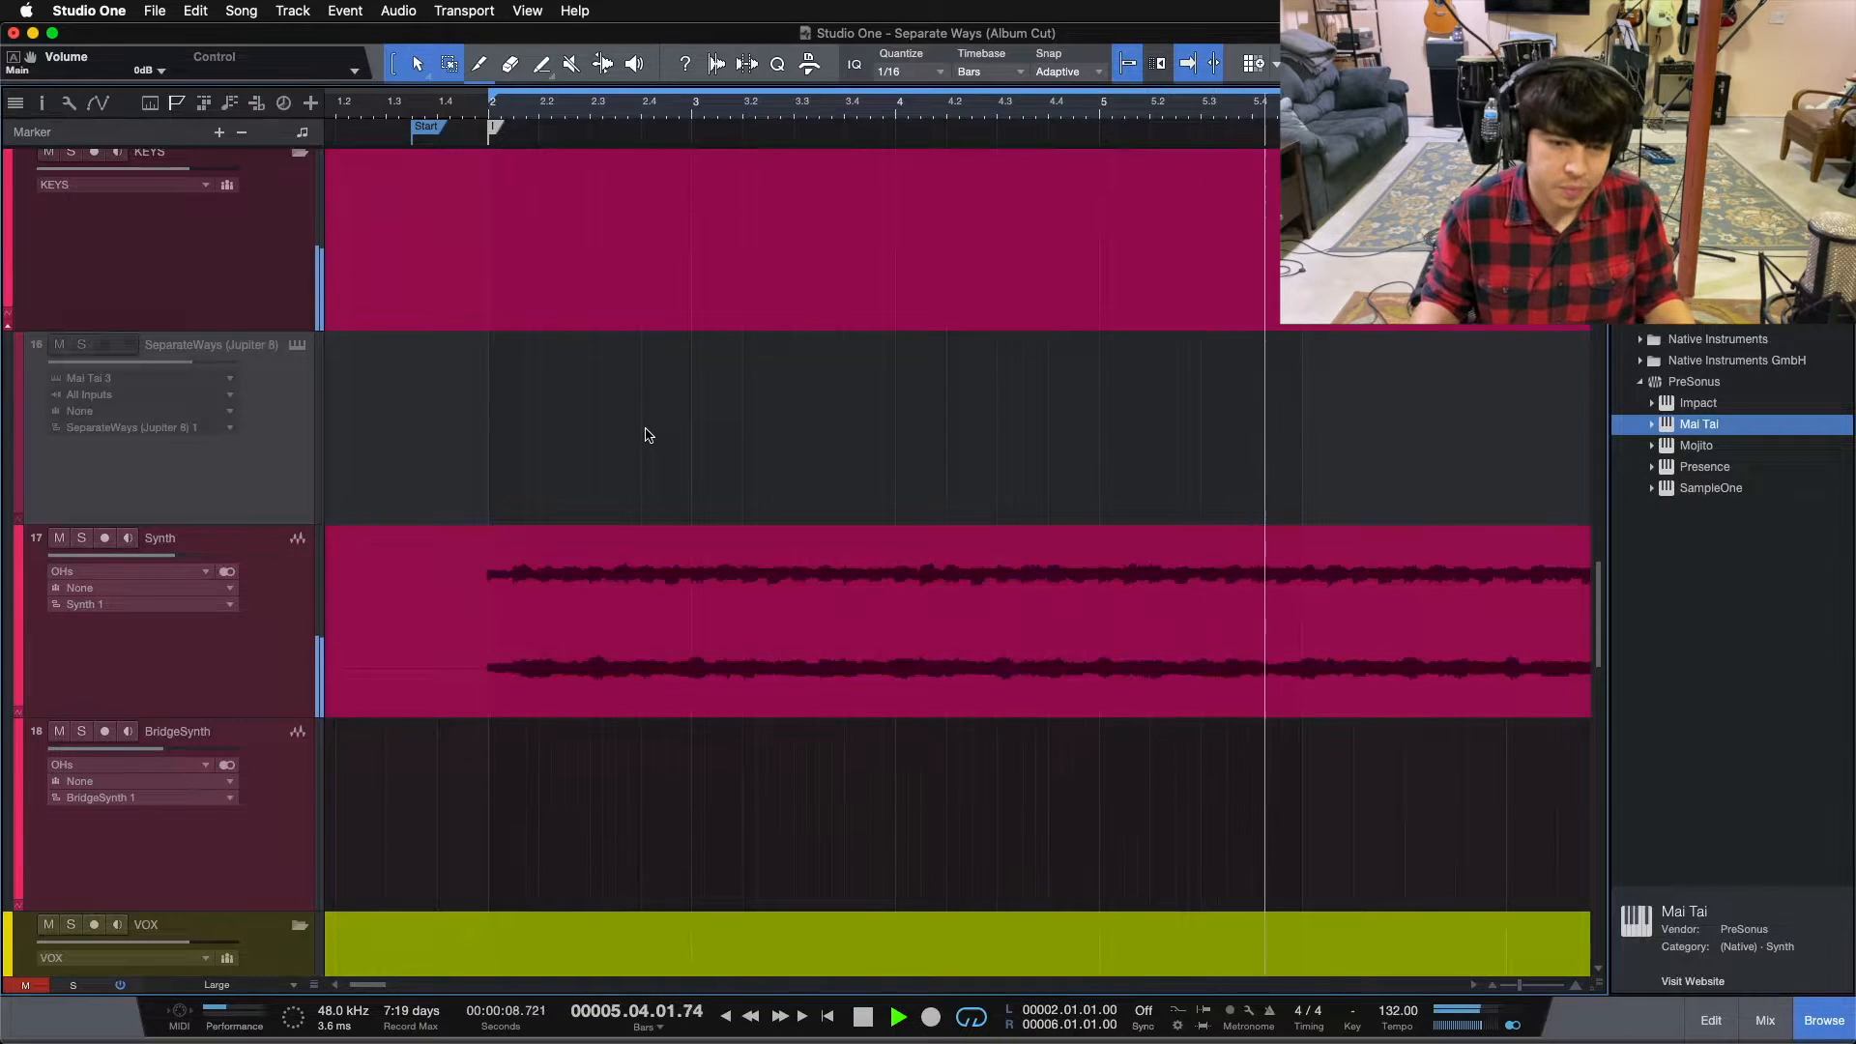
scroll(773, 529, "down", 5)
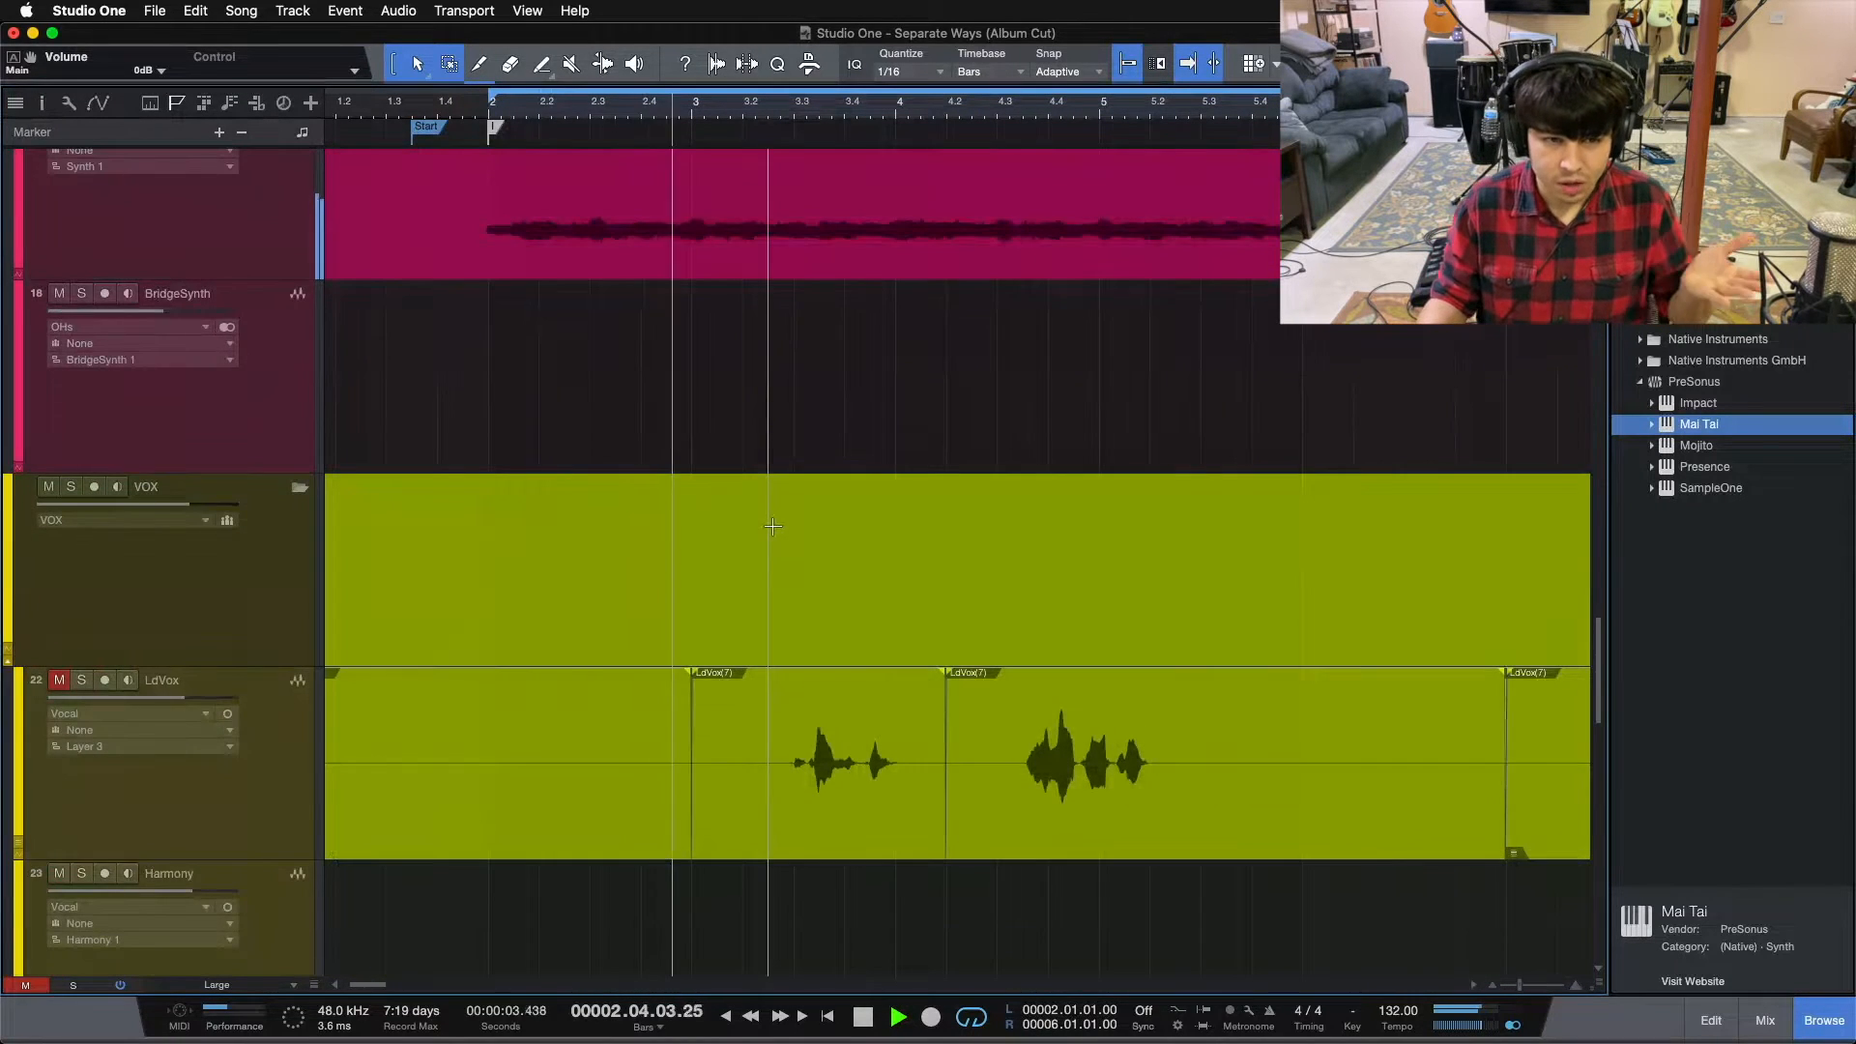
scroll(773, 526, "down", 10)
key("space")
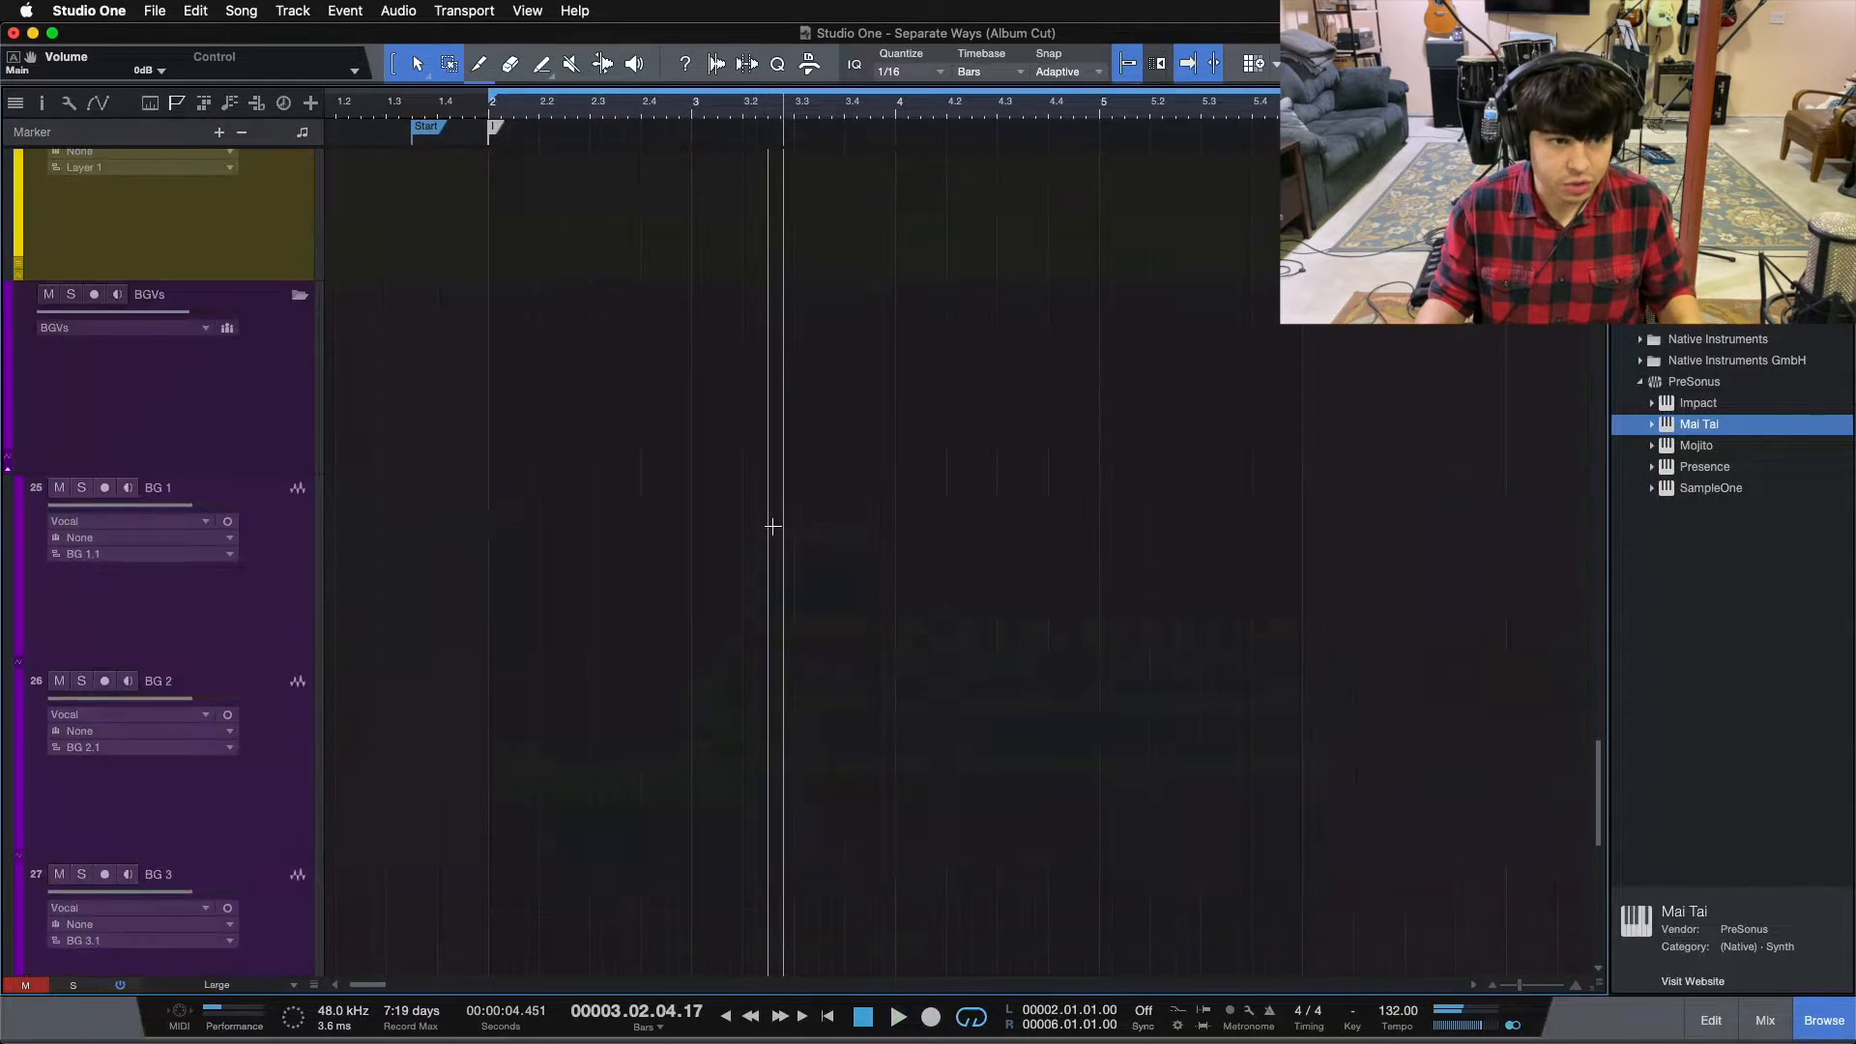
Collapse the BGVs and VOX folder tracks so the reference track sits close to the keys tracks
left_click(300, 289)
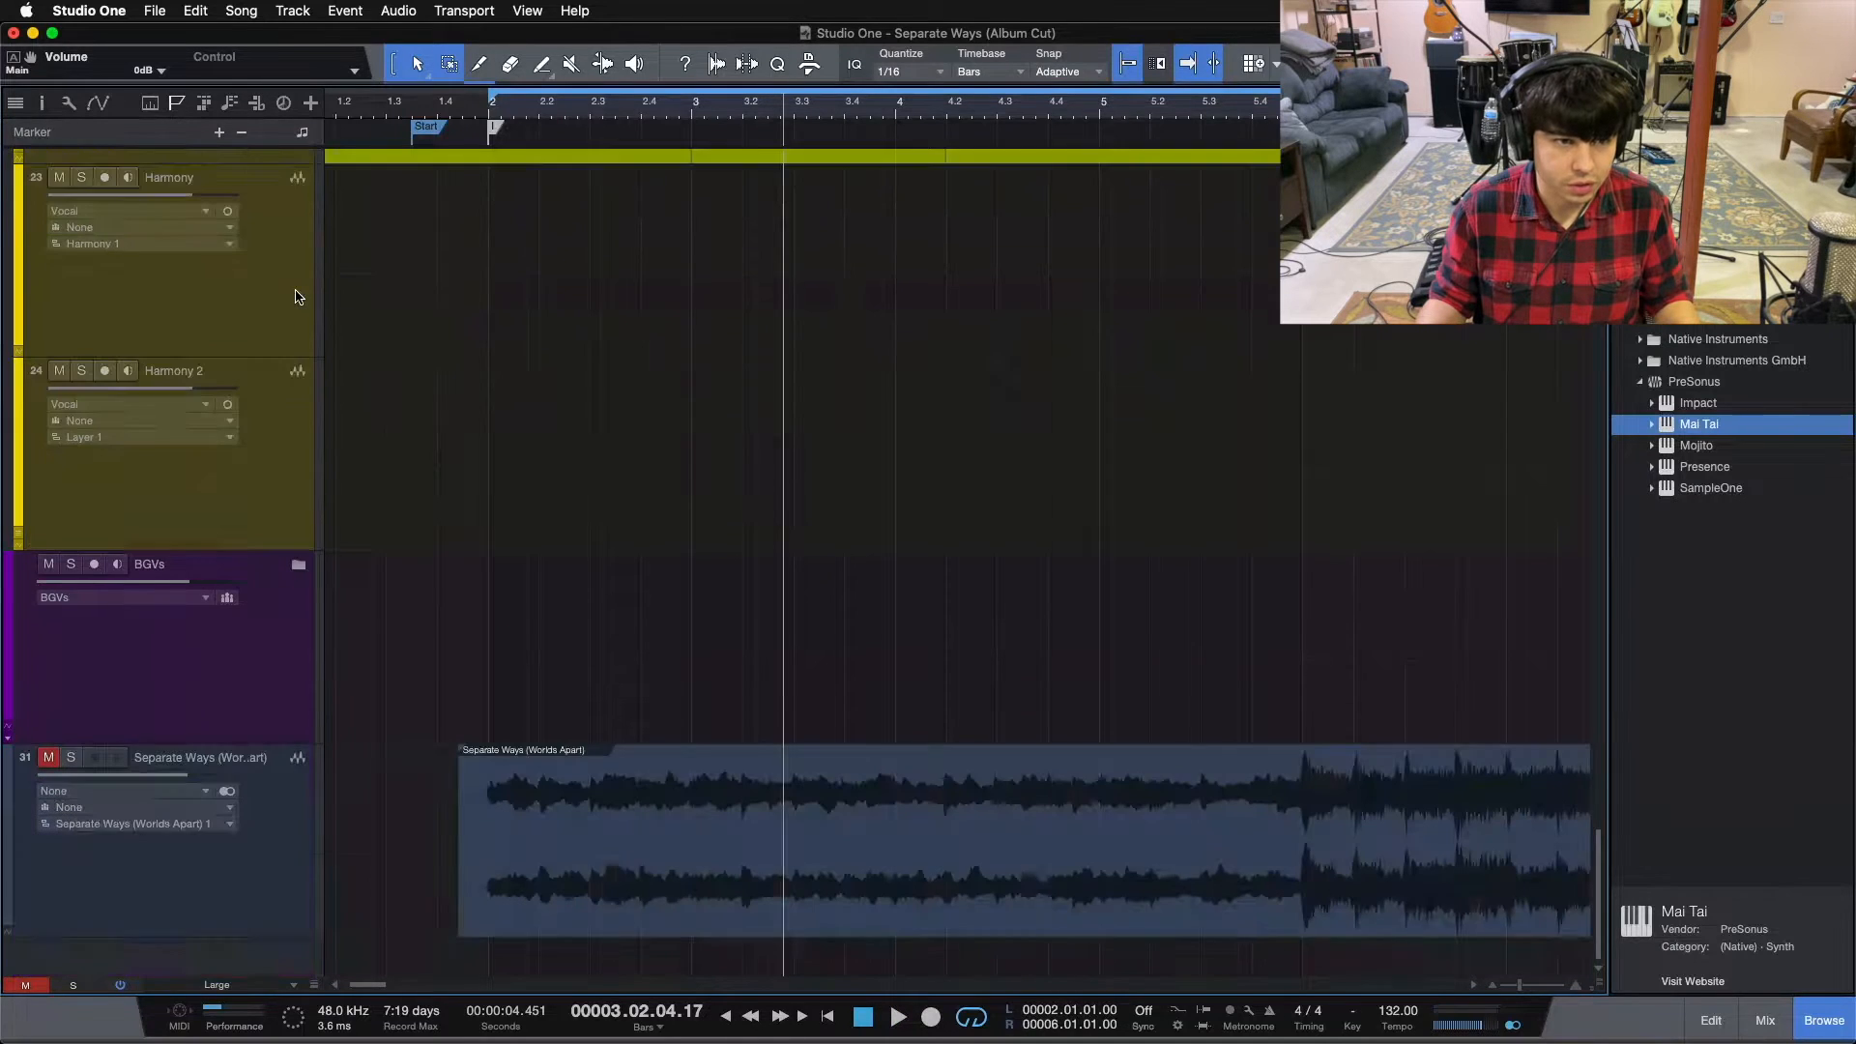
scroll(310, 241, "up", 4)
scroll(304, 228, "up", 2)
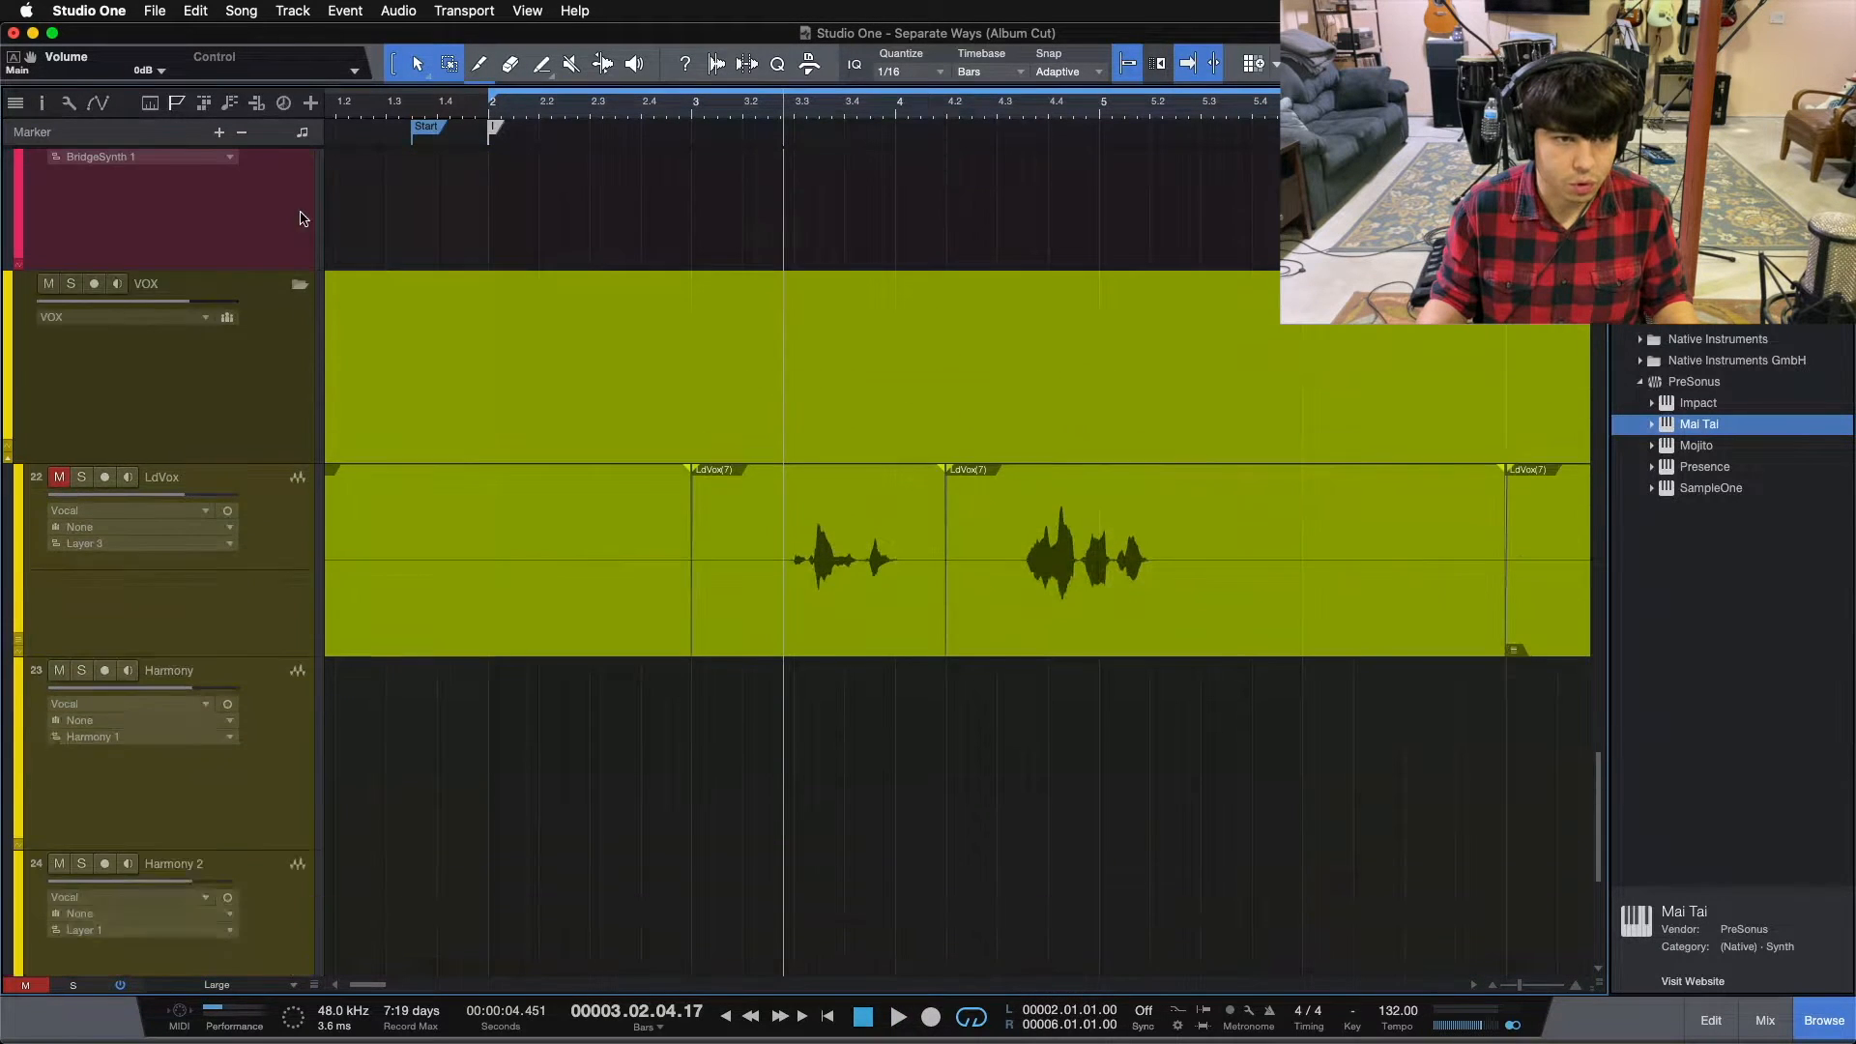
left_click(302, 288)
scroll(530, 342, "up", 3)
scroll(531, 343, "down", 3)
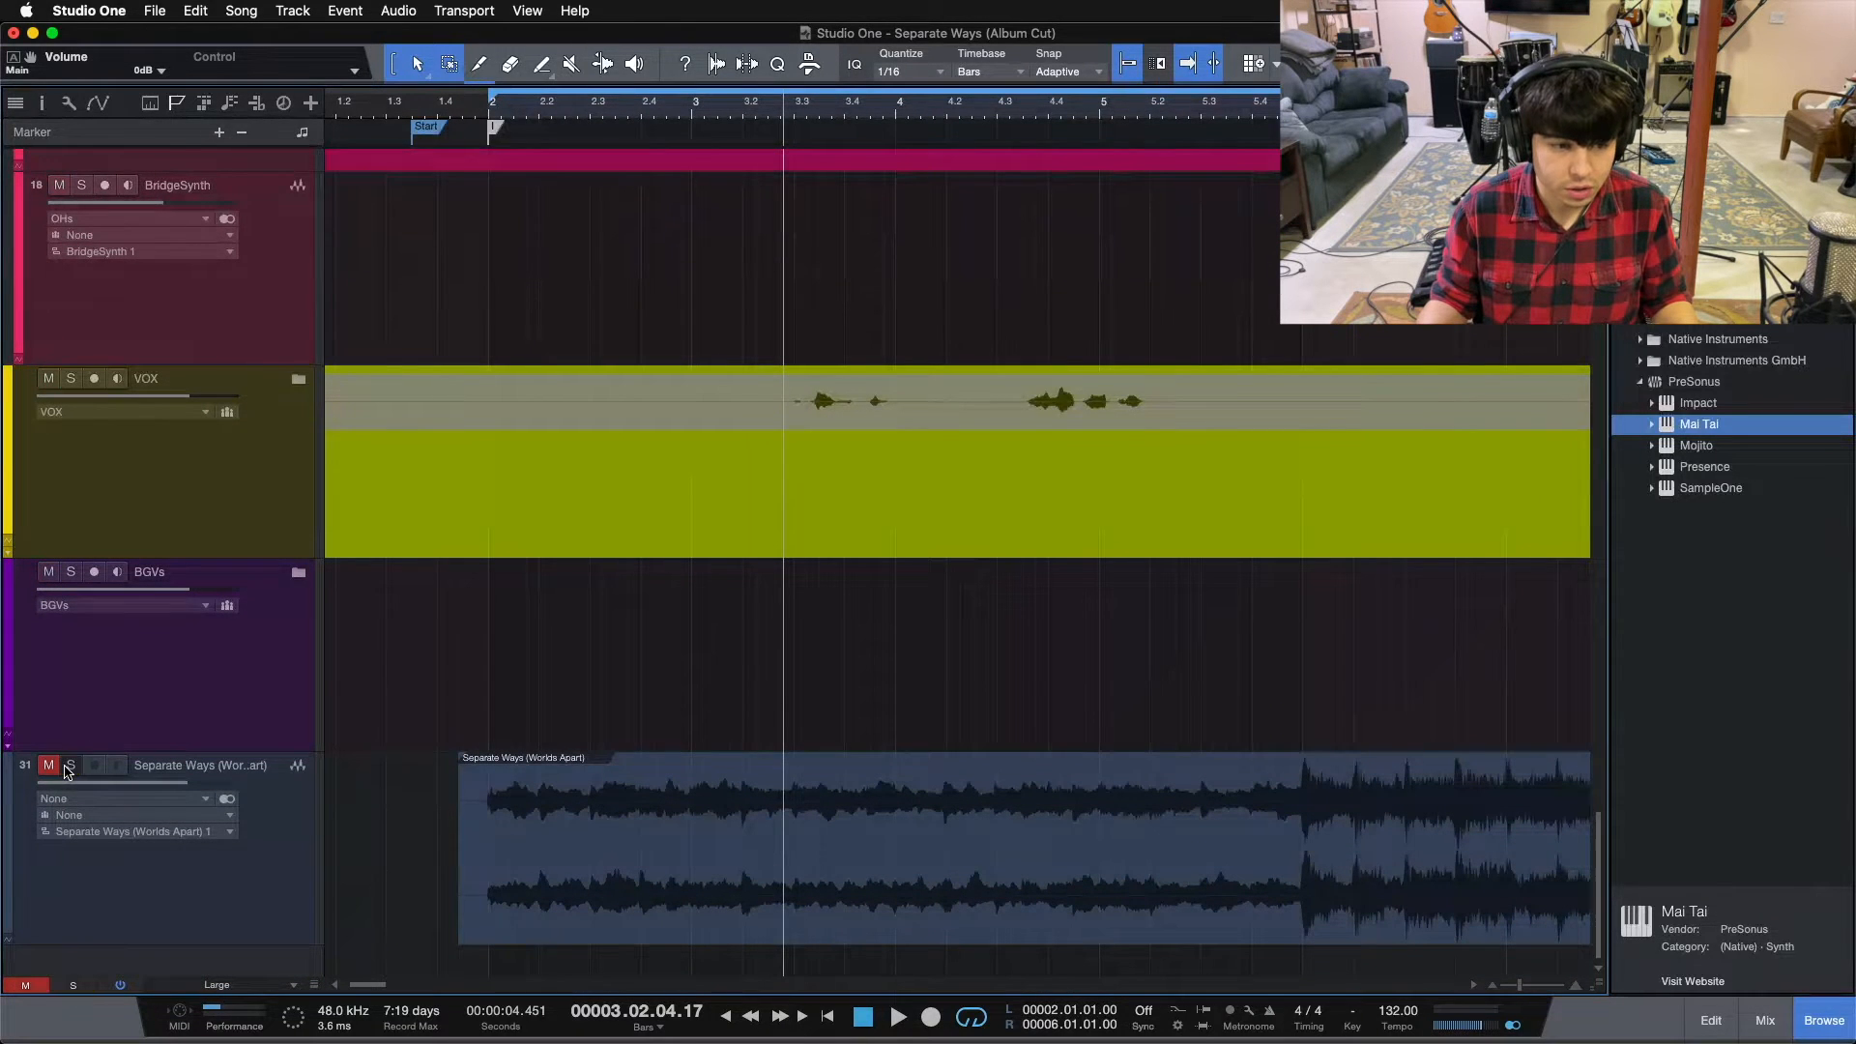
Play from the loop start at bar 2, toggling solo on the Separate Ways reference track to compare it with the synth
key("KP_1")
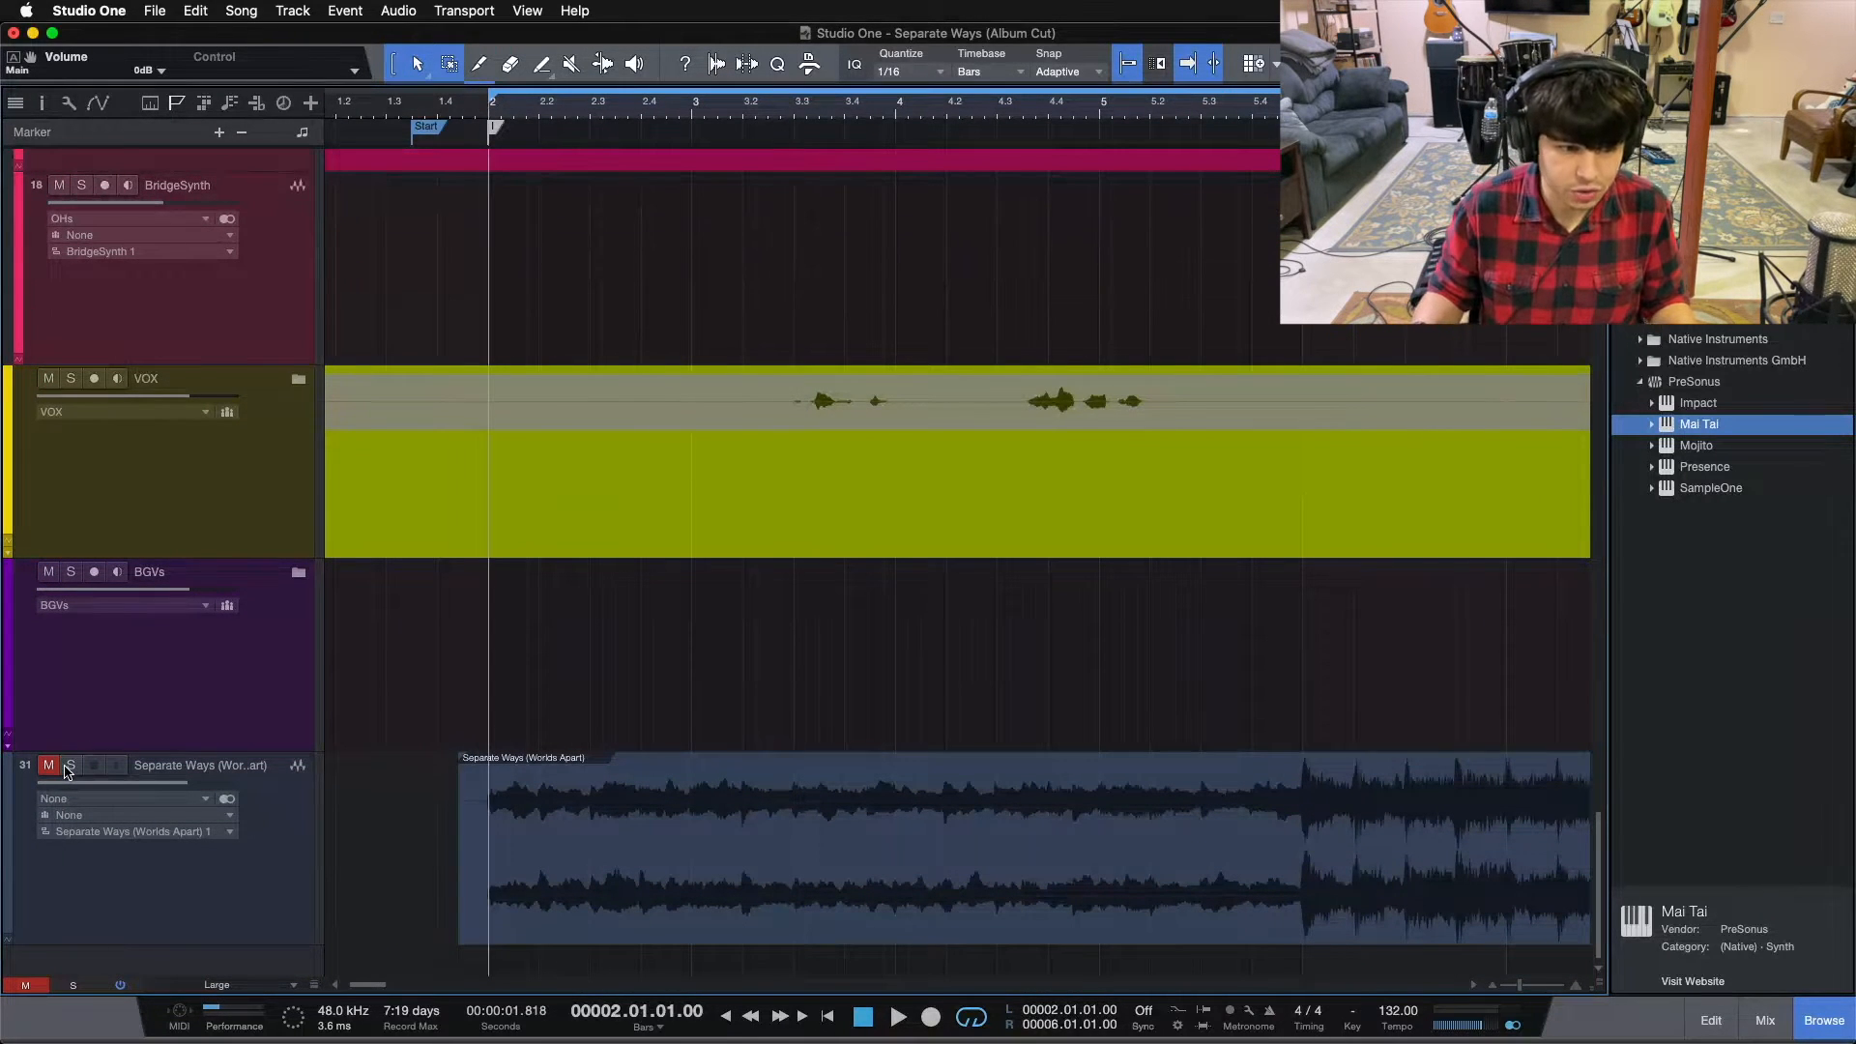
key("space")
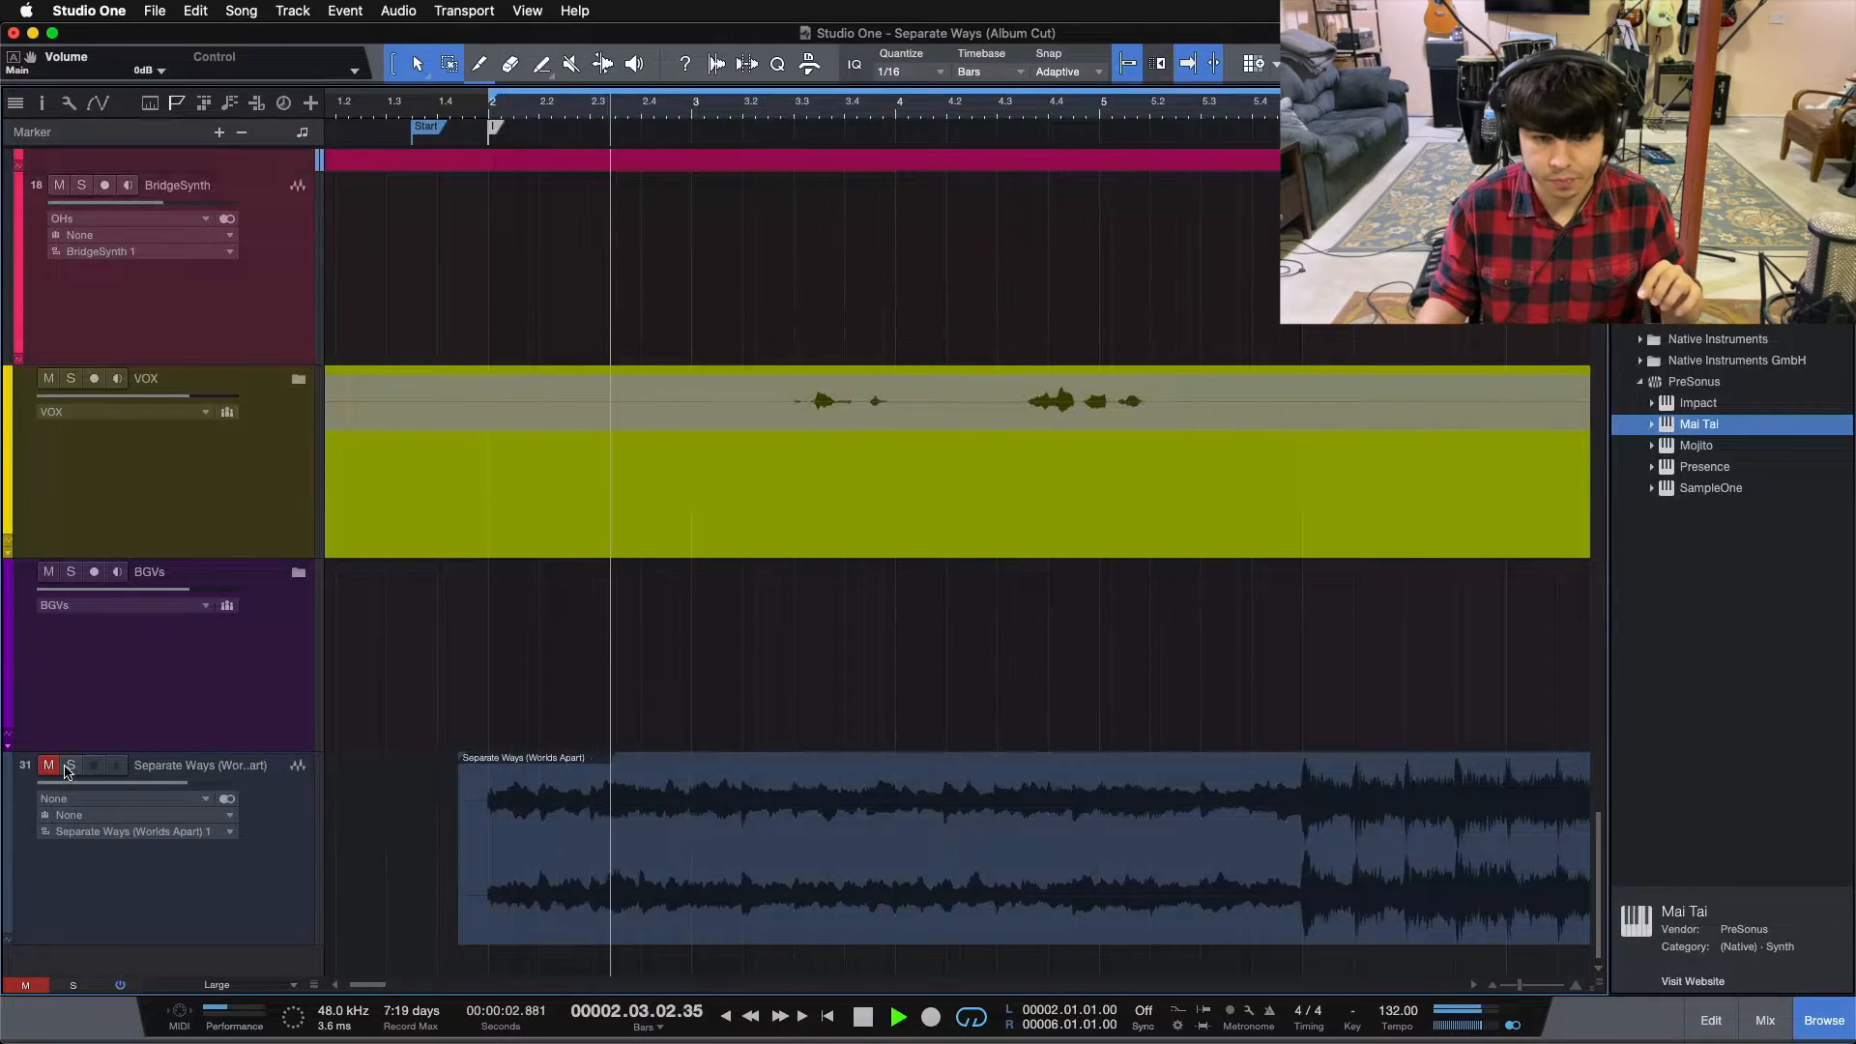
left_click(66, 768)
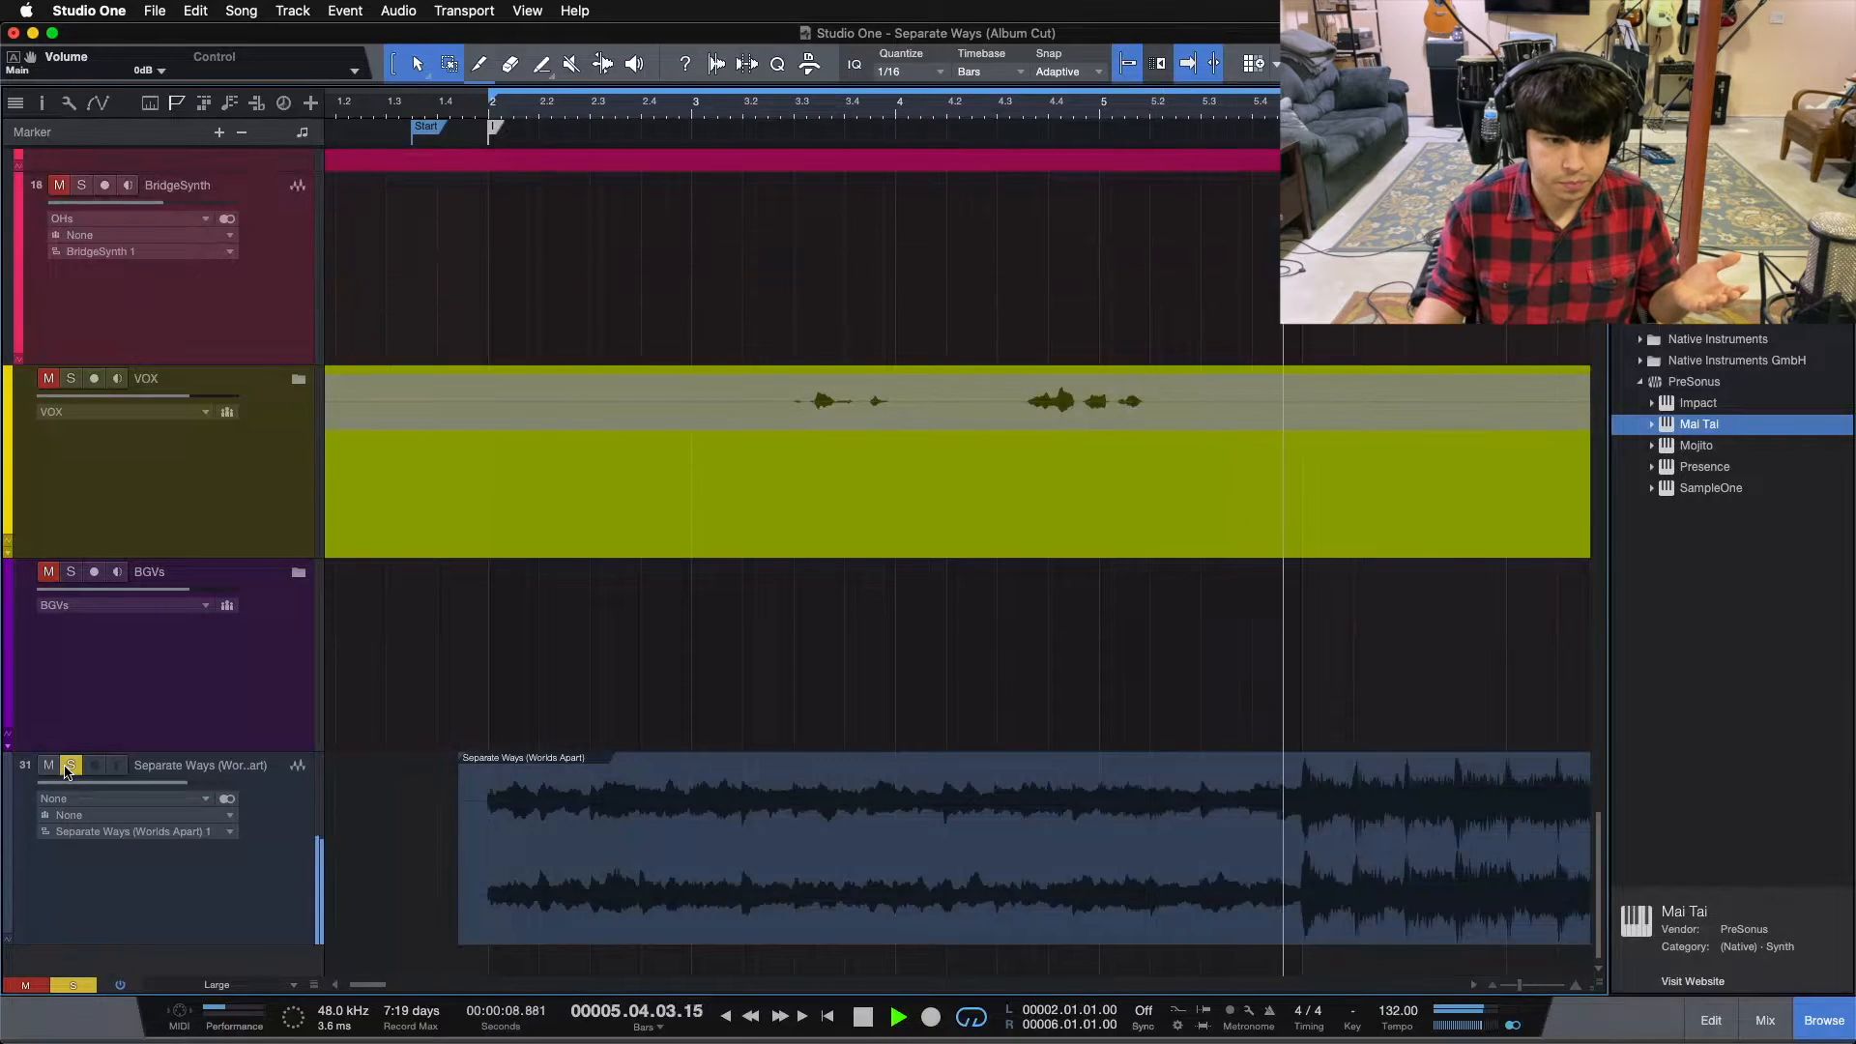
left_click(66, 767)
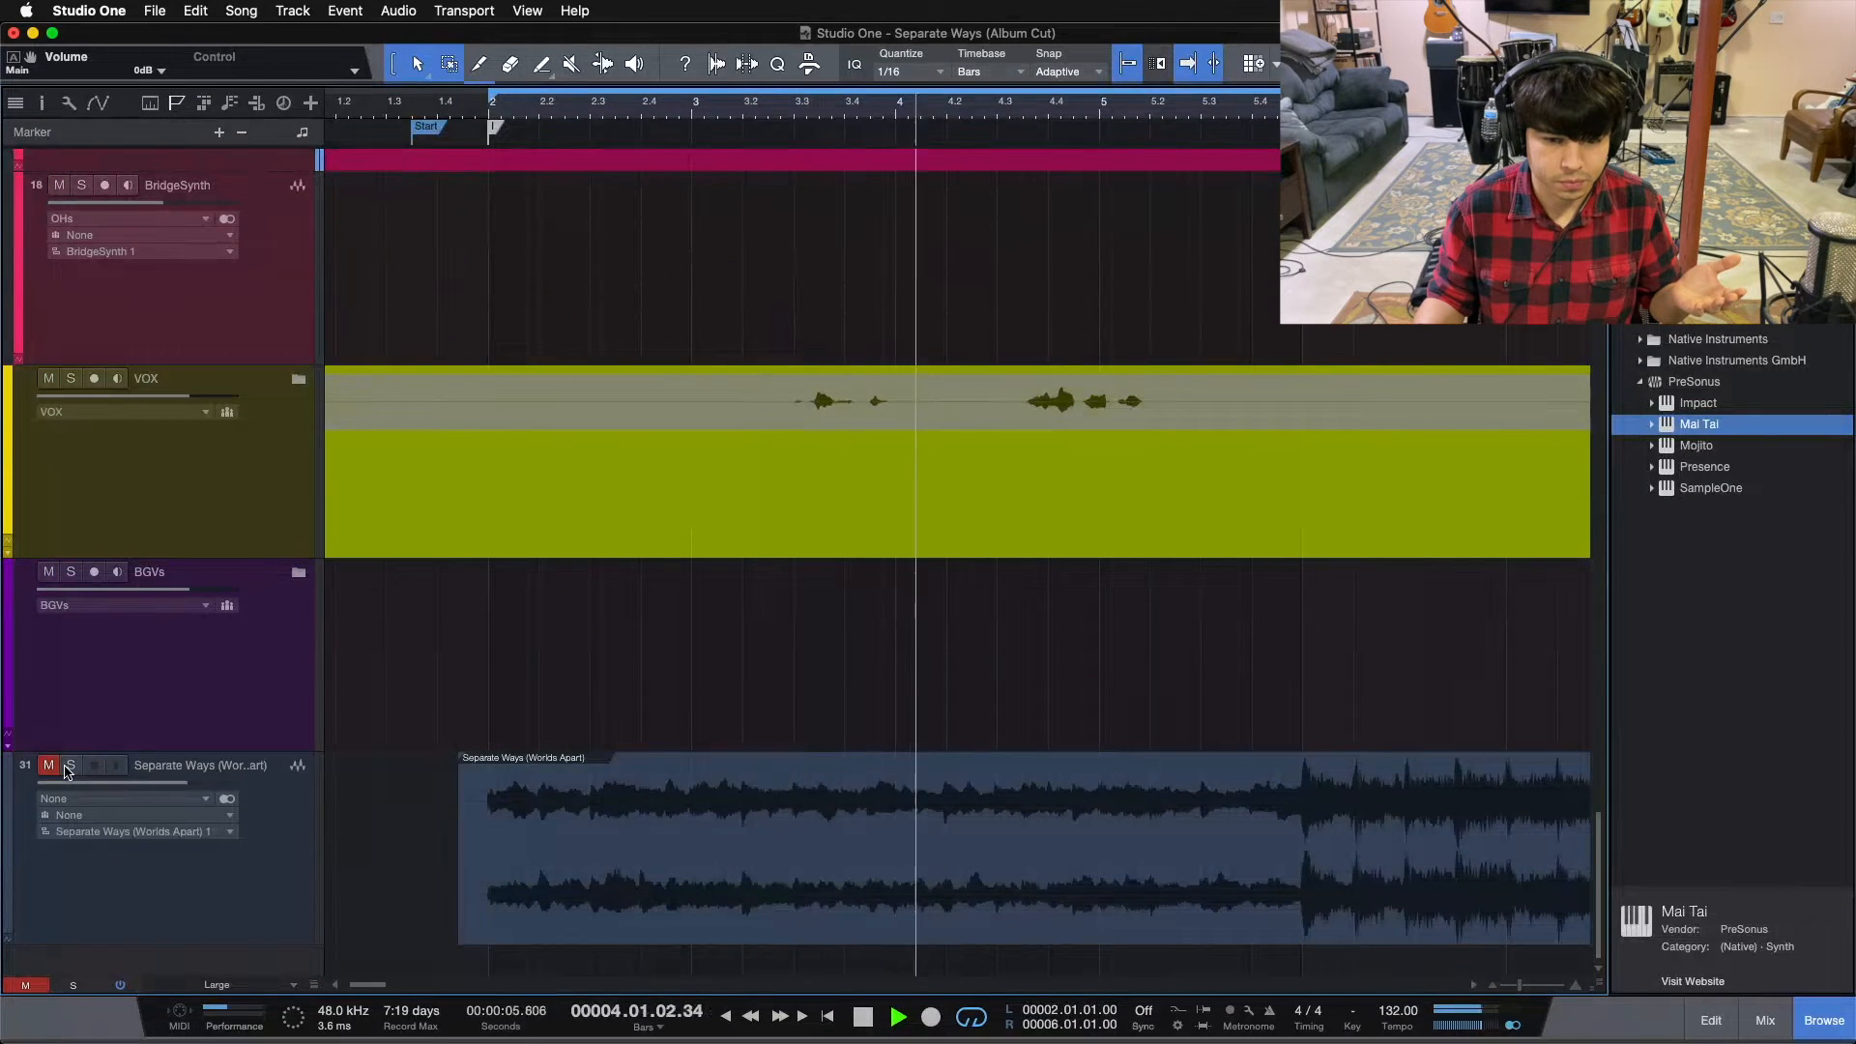
left_click(66, 771)
left_click(65, 768)
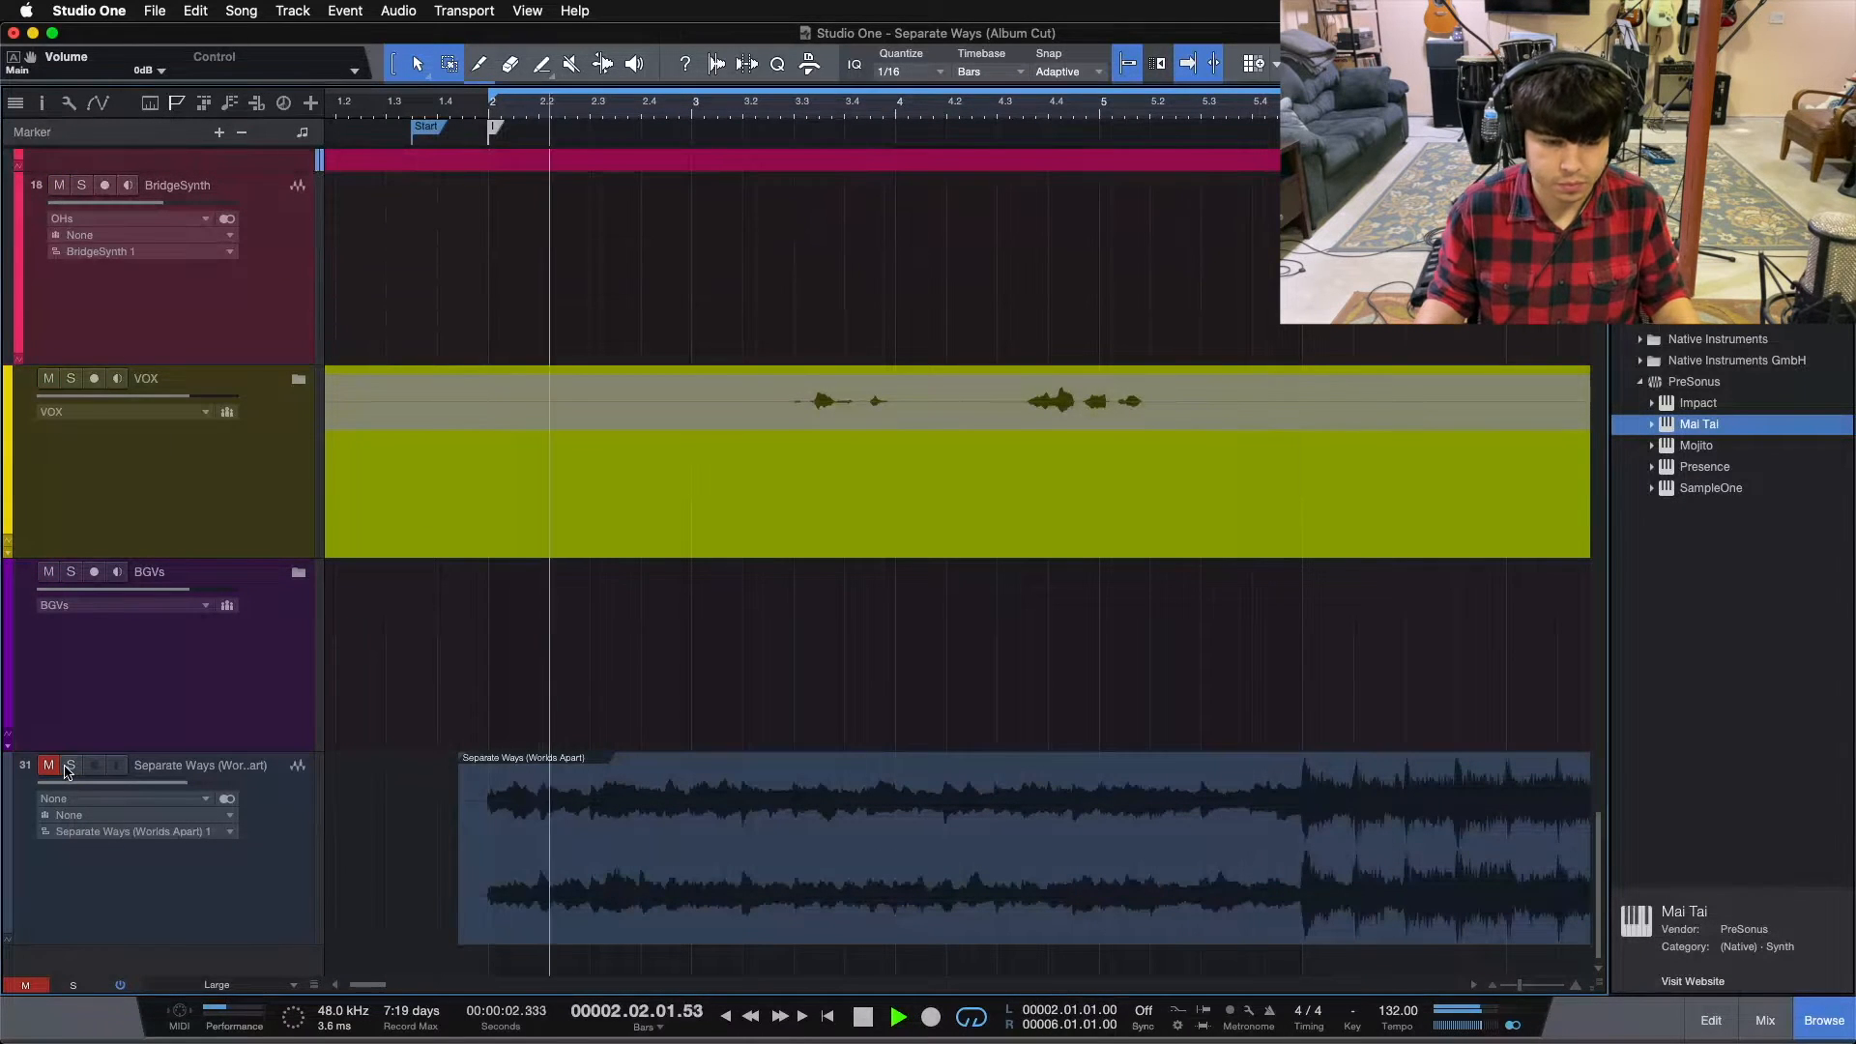
left_click(69, 765)
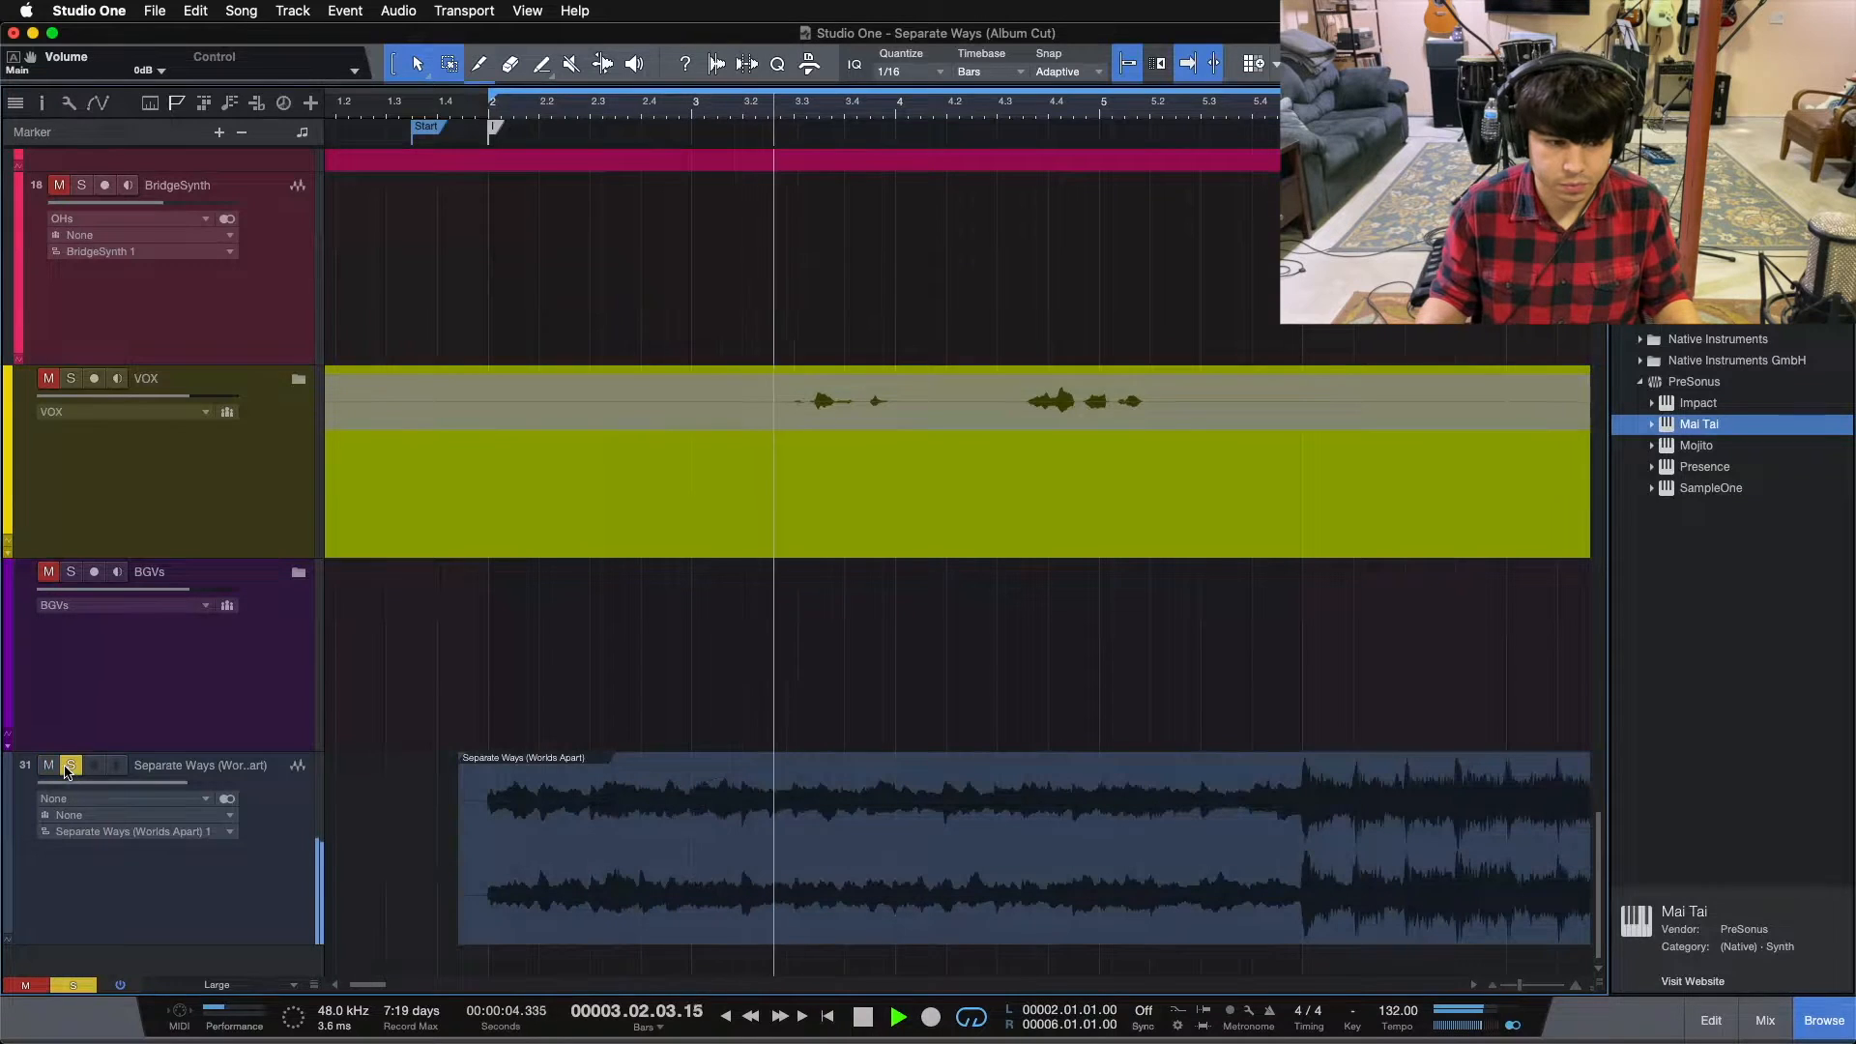
Select the Separate Ways reference track and return the playback position to the loop start at bar 2
scroll(303, 694, "up", 5)
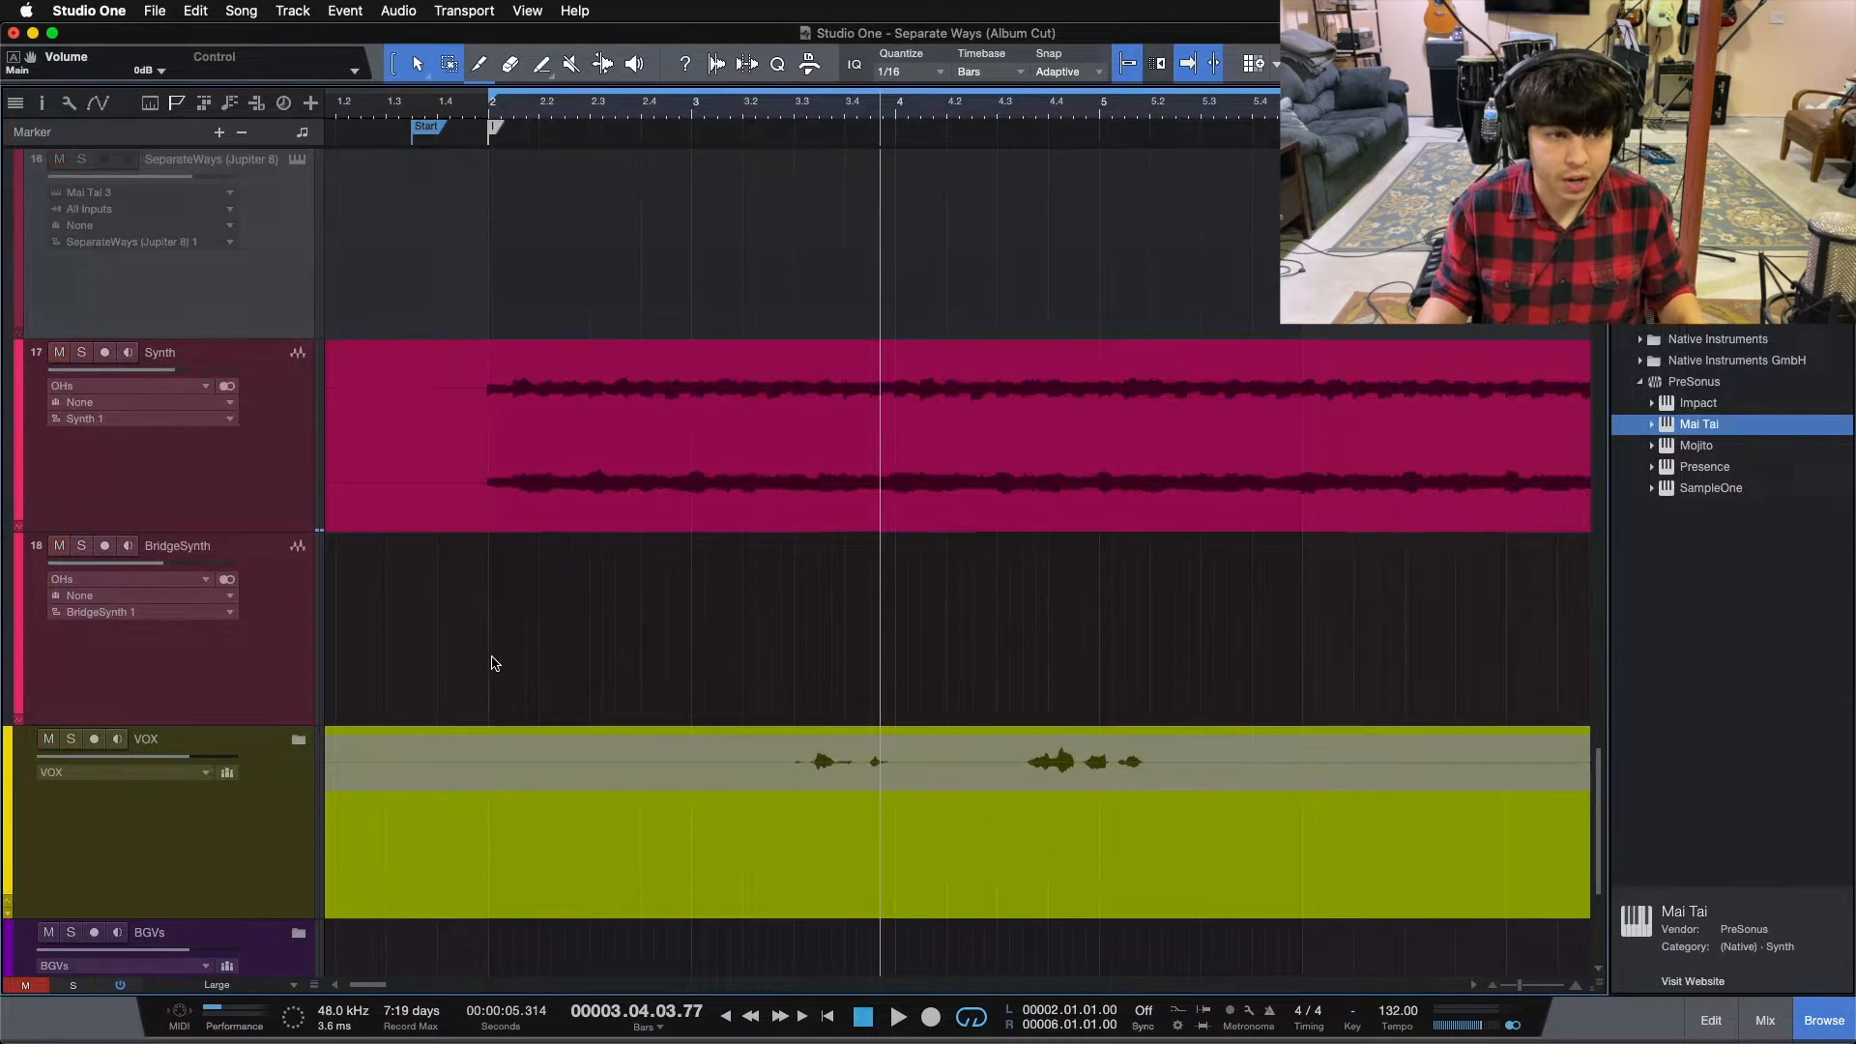
scroll(495, 663, "down", 5)
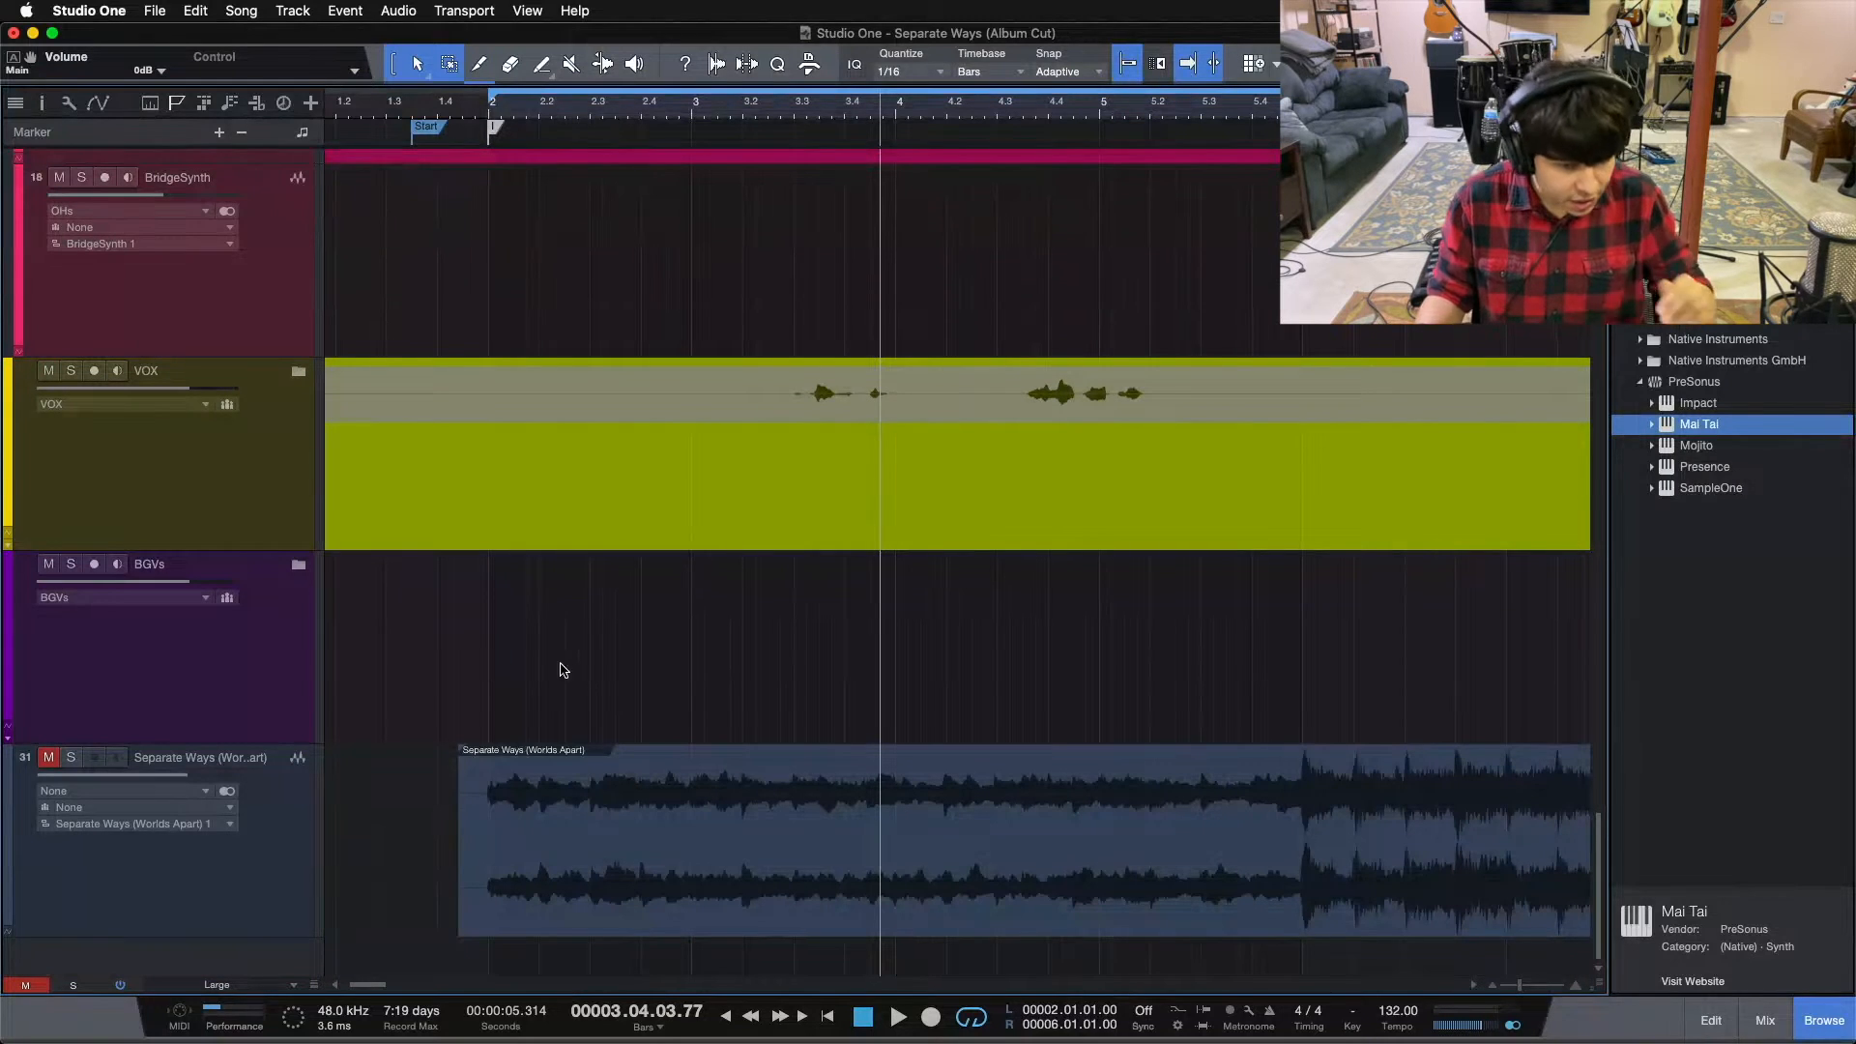
left_click(259, 873)
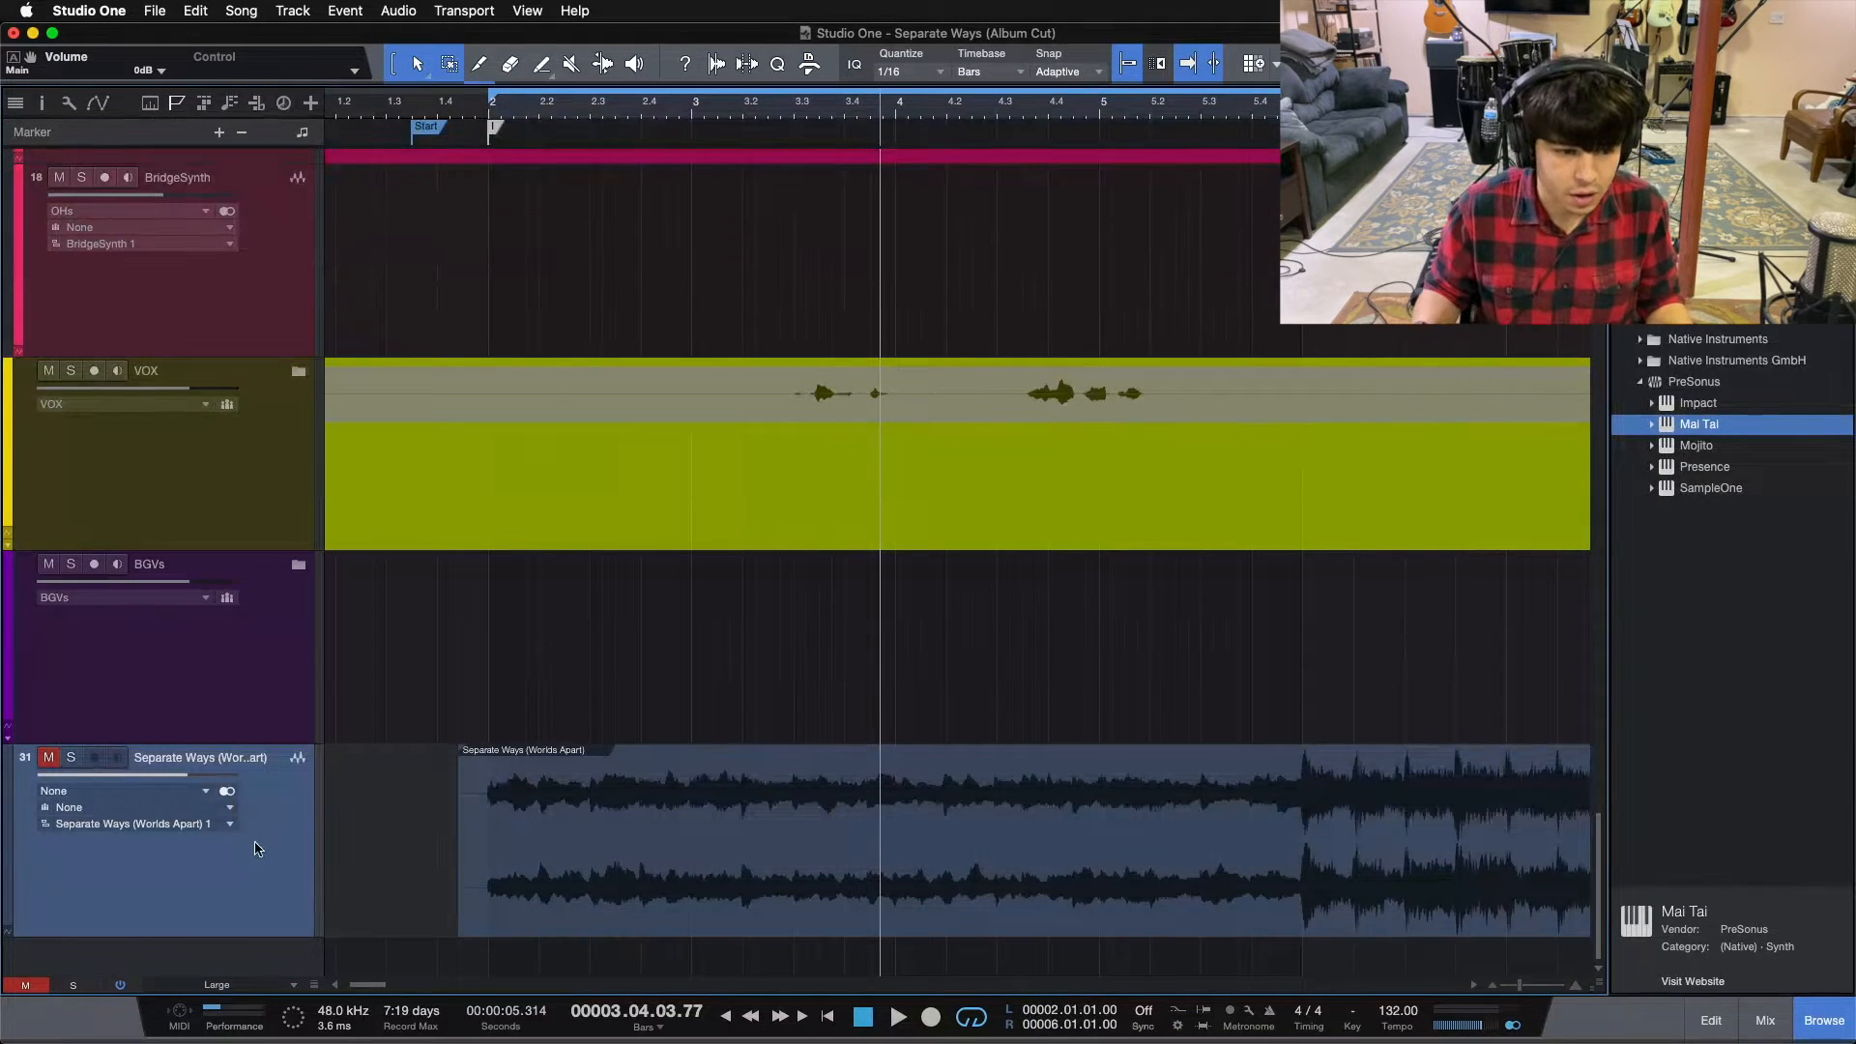
scroll(284, 560, "up", 2)
key("KP_1")
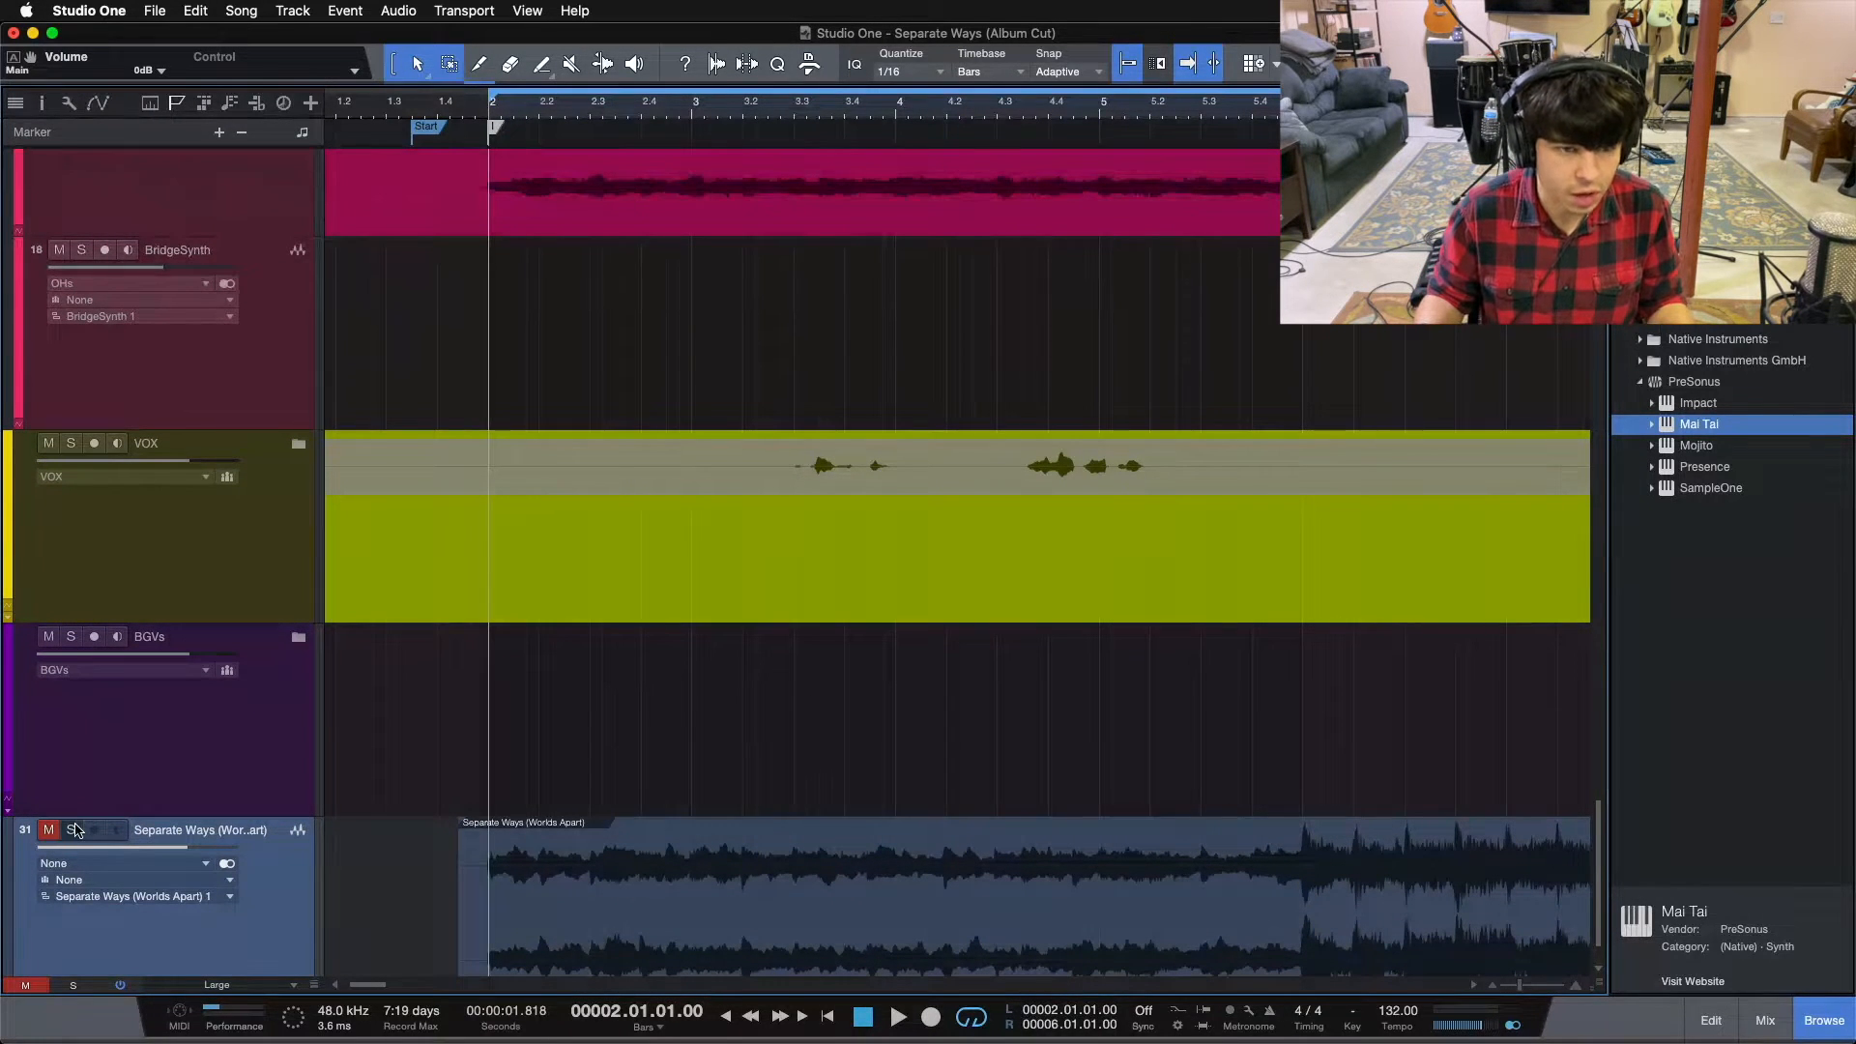
scroll(575, 685, "up", 10)
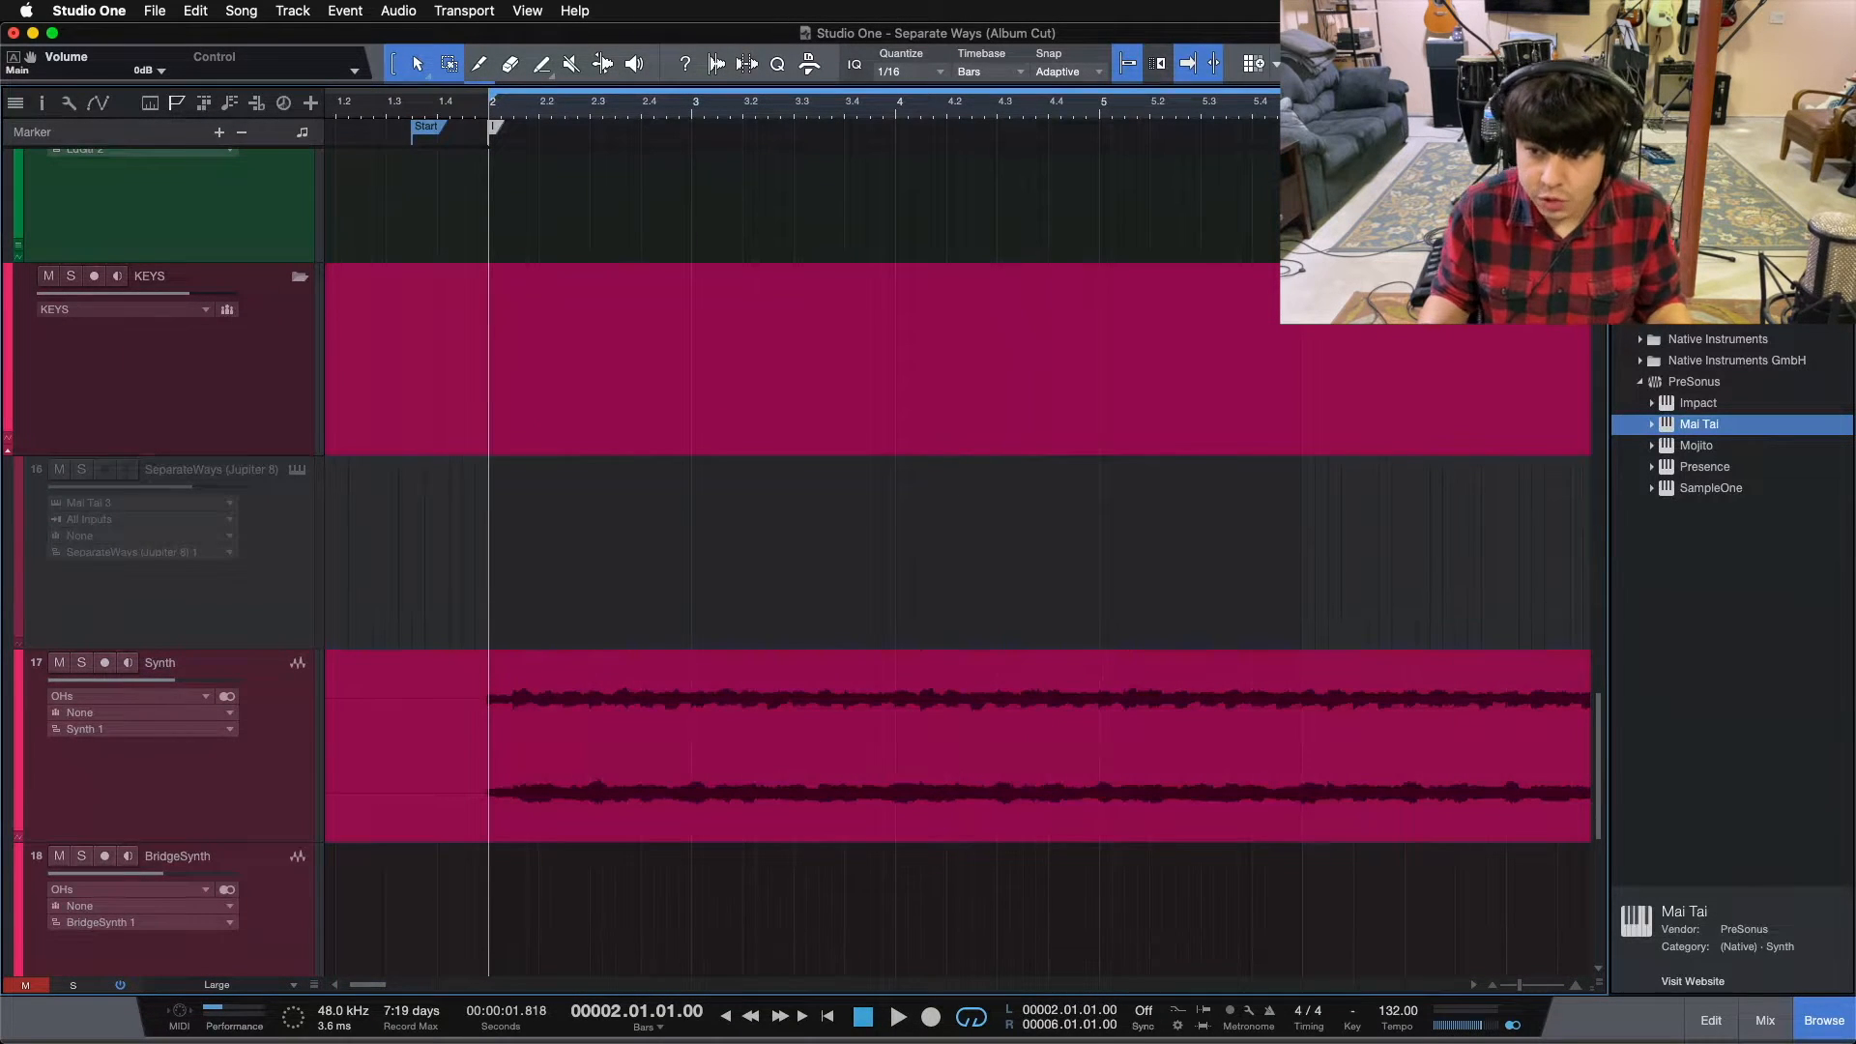
scroll(600, 623, "down", 10)
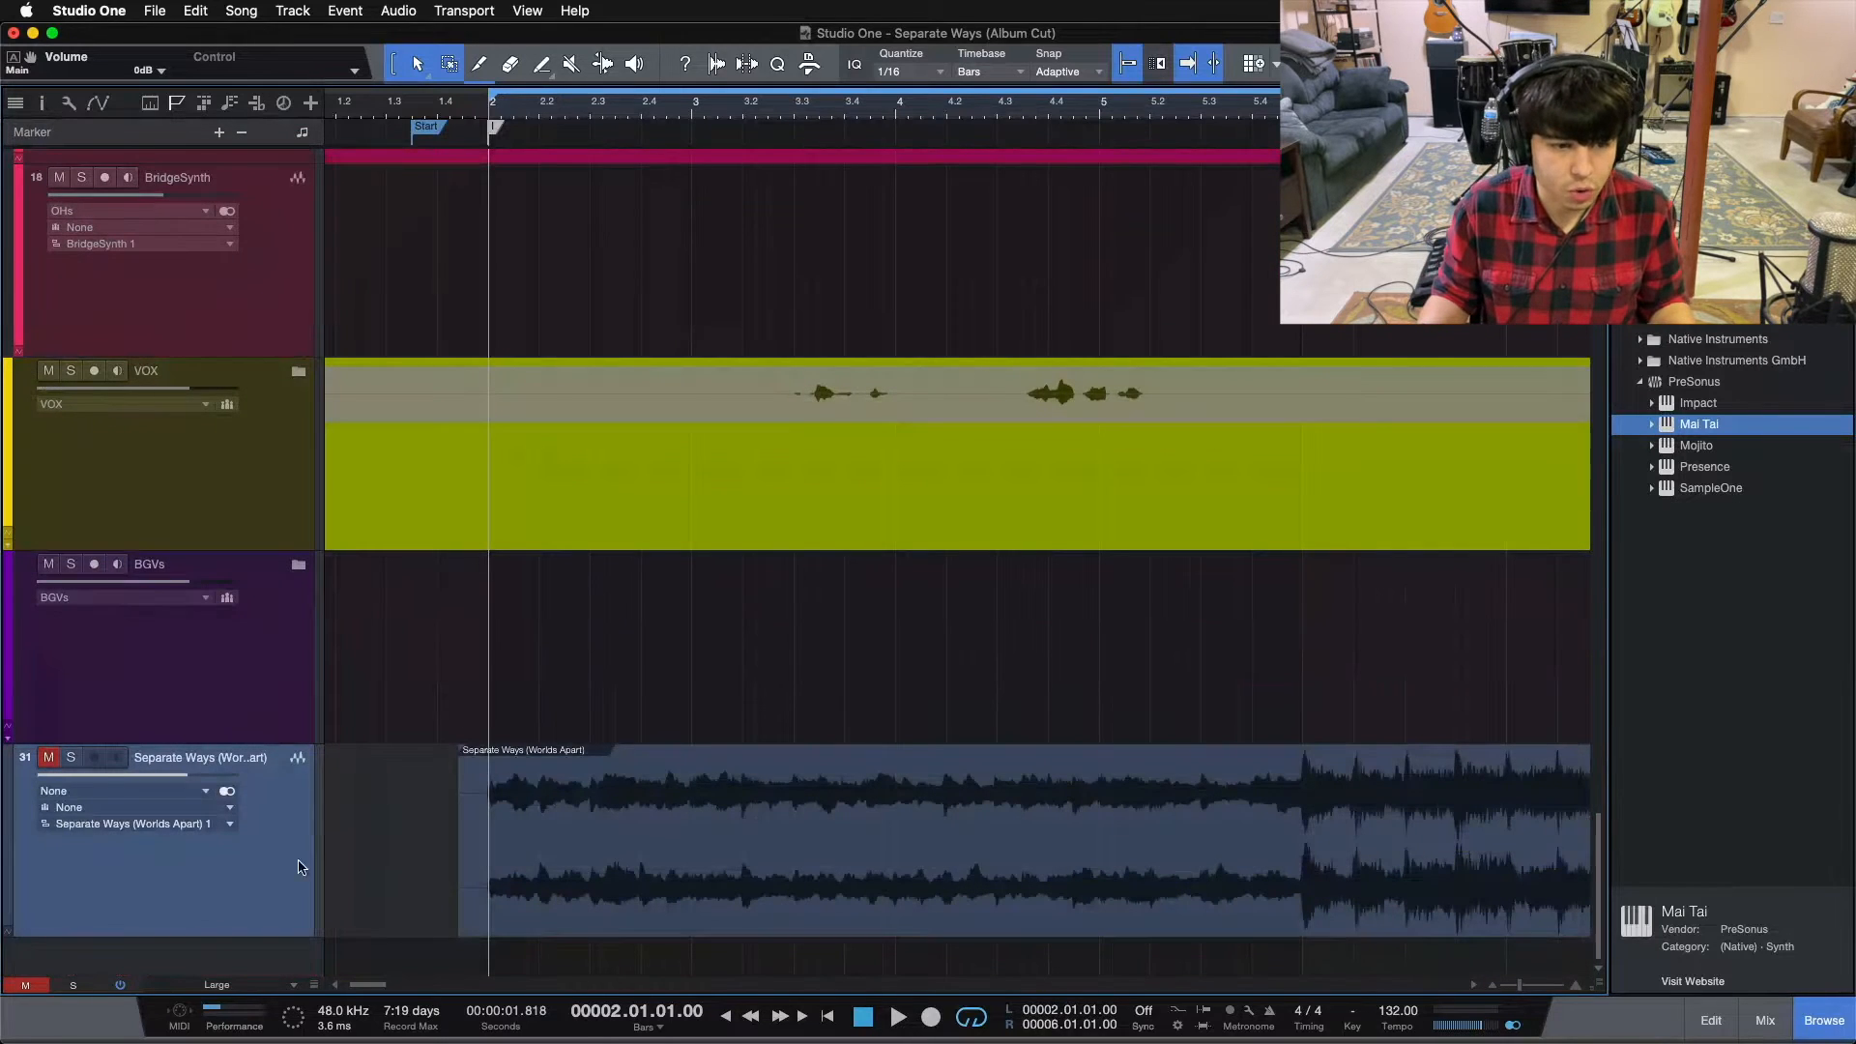
Compare the synth with the original recording again by soloing and unsoloing the reference track during playback, then return to the loop start
key("space")
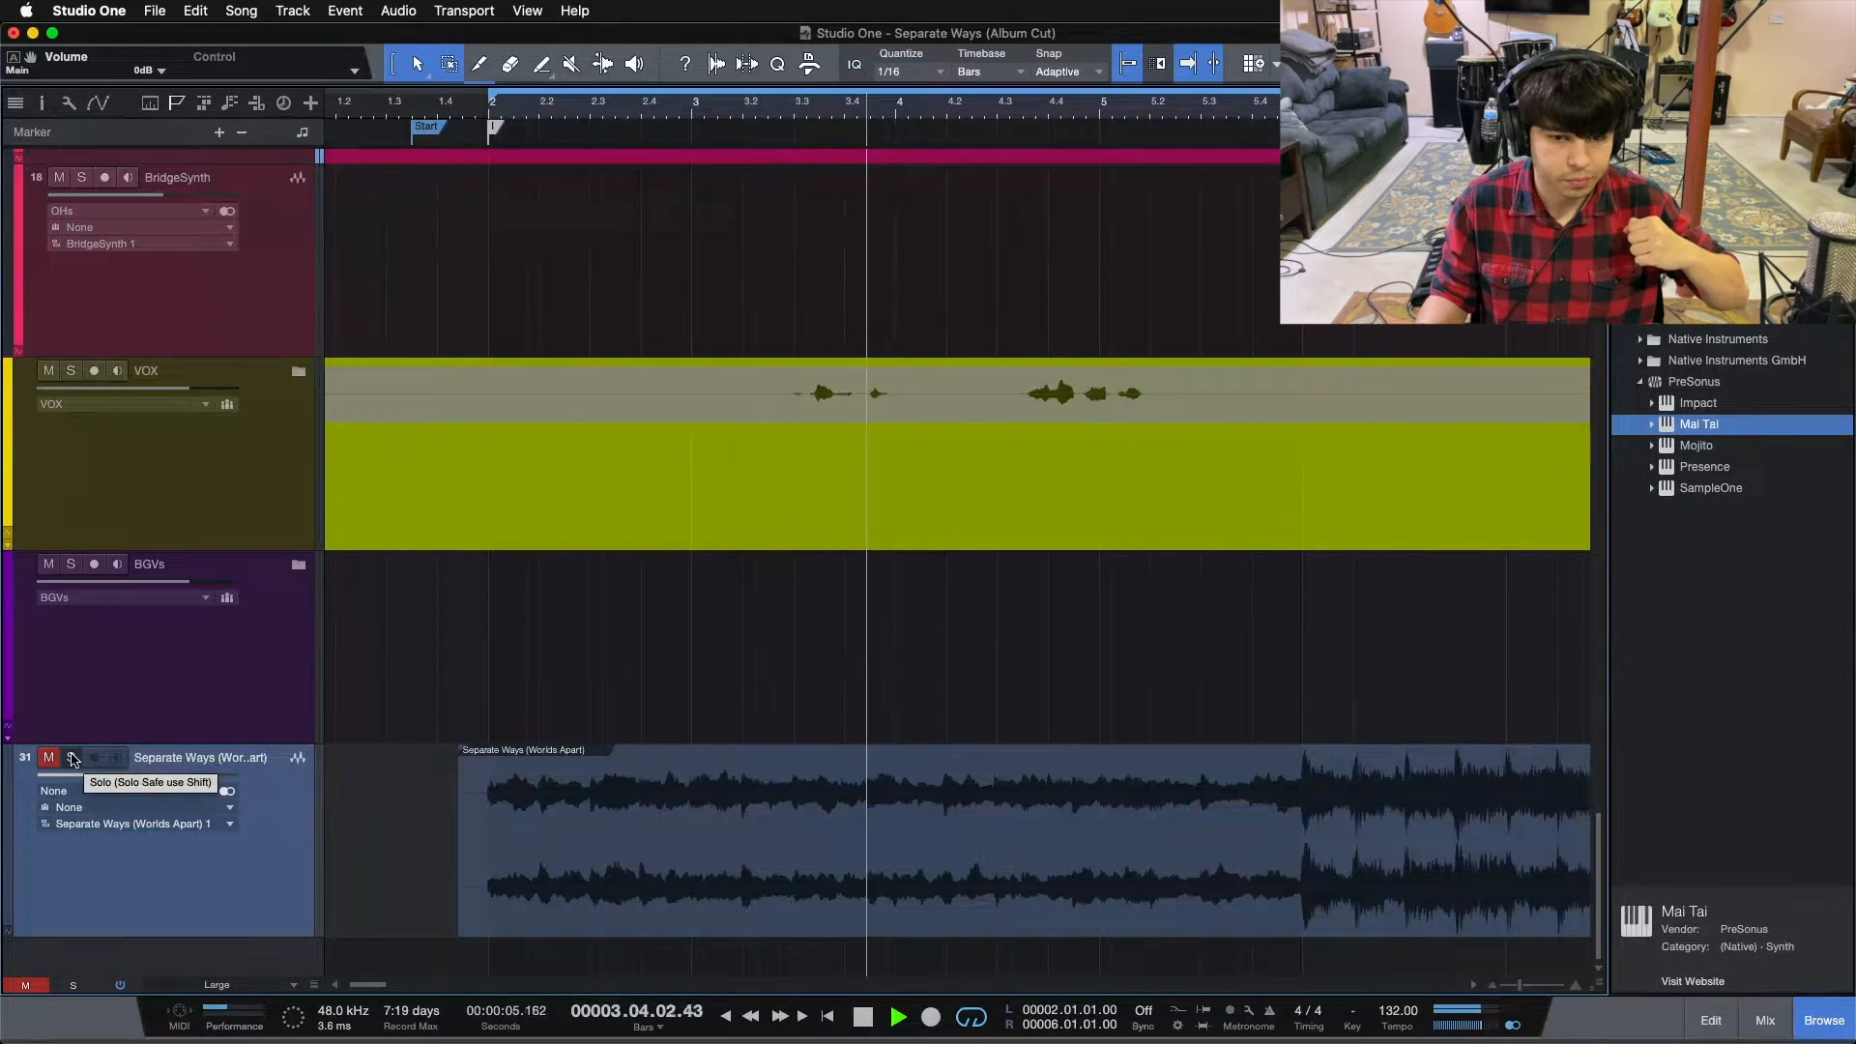
left_click(73, 759)
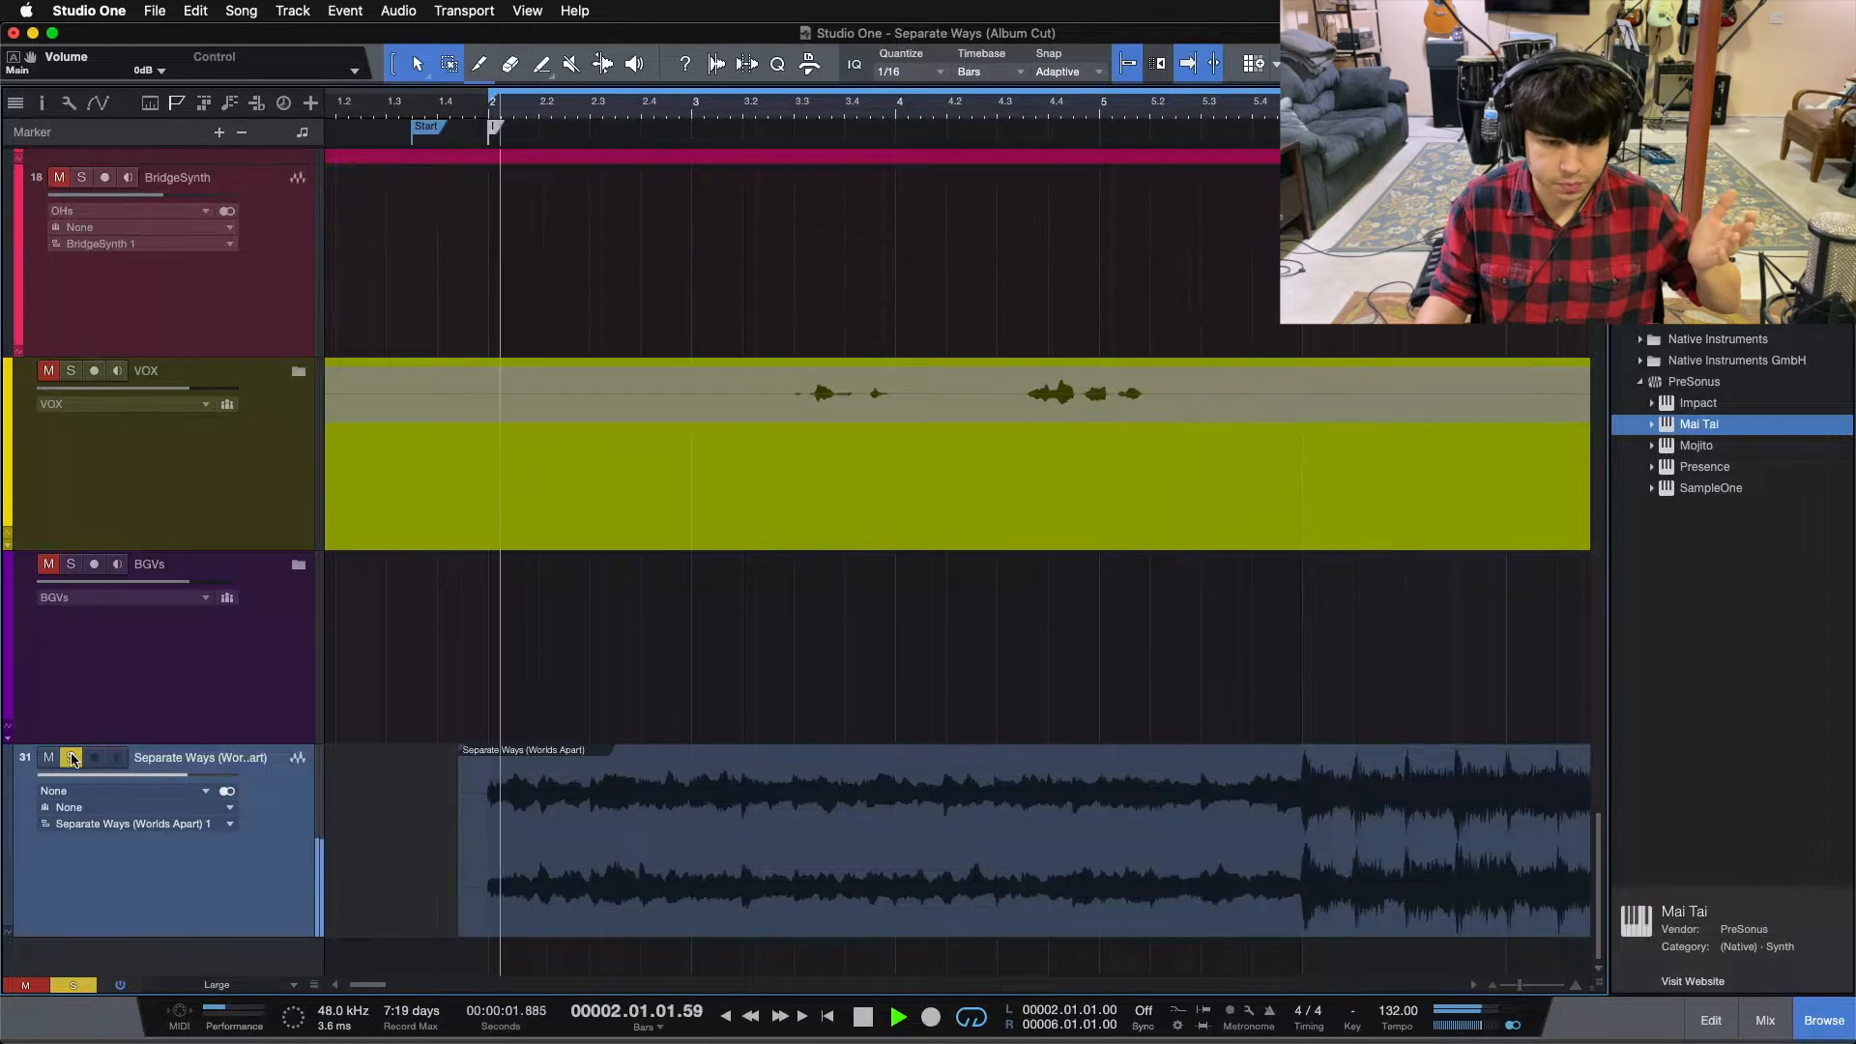
left_click(72, 759)
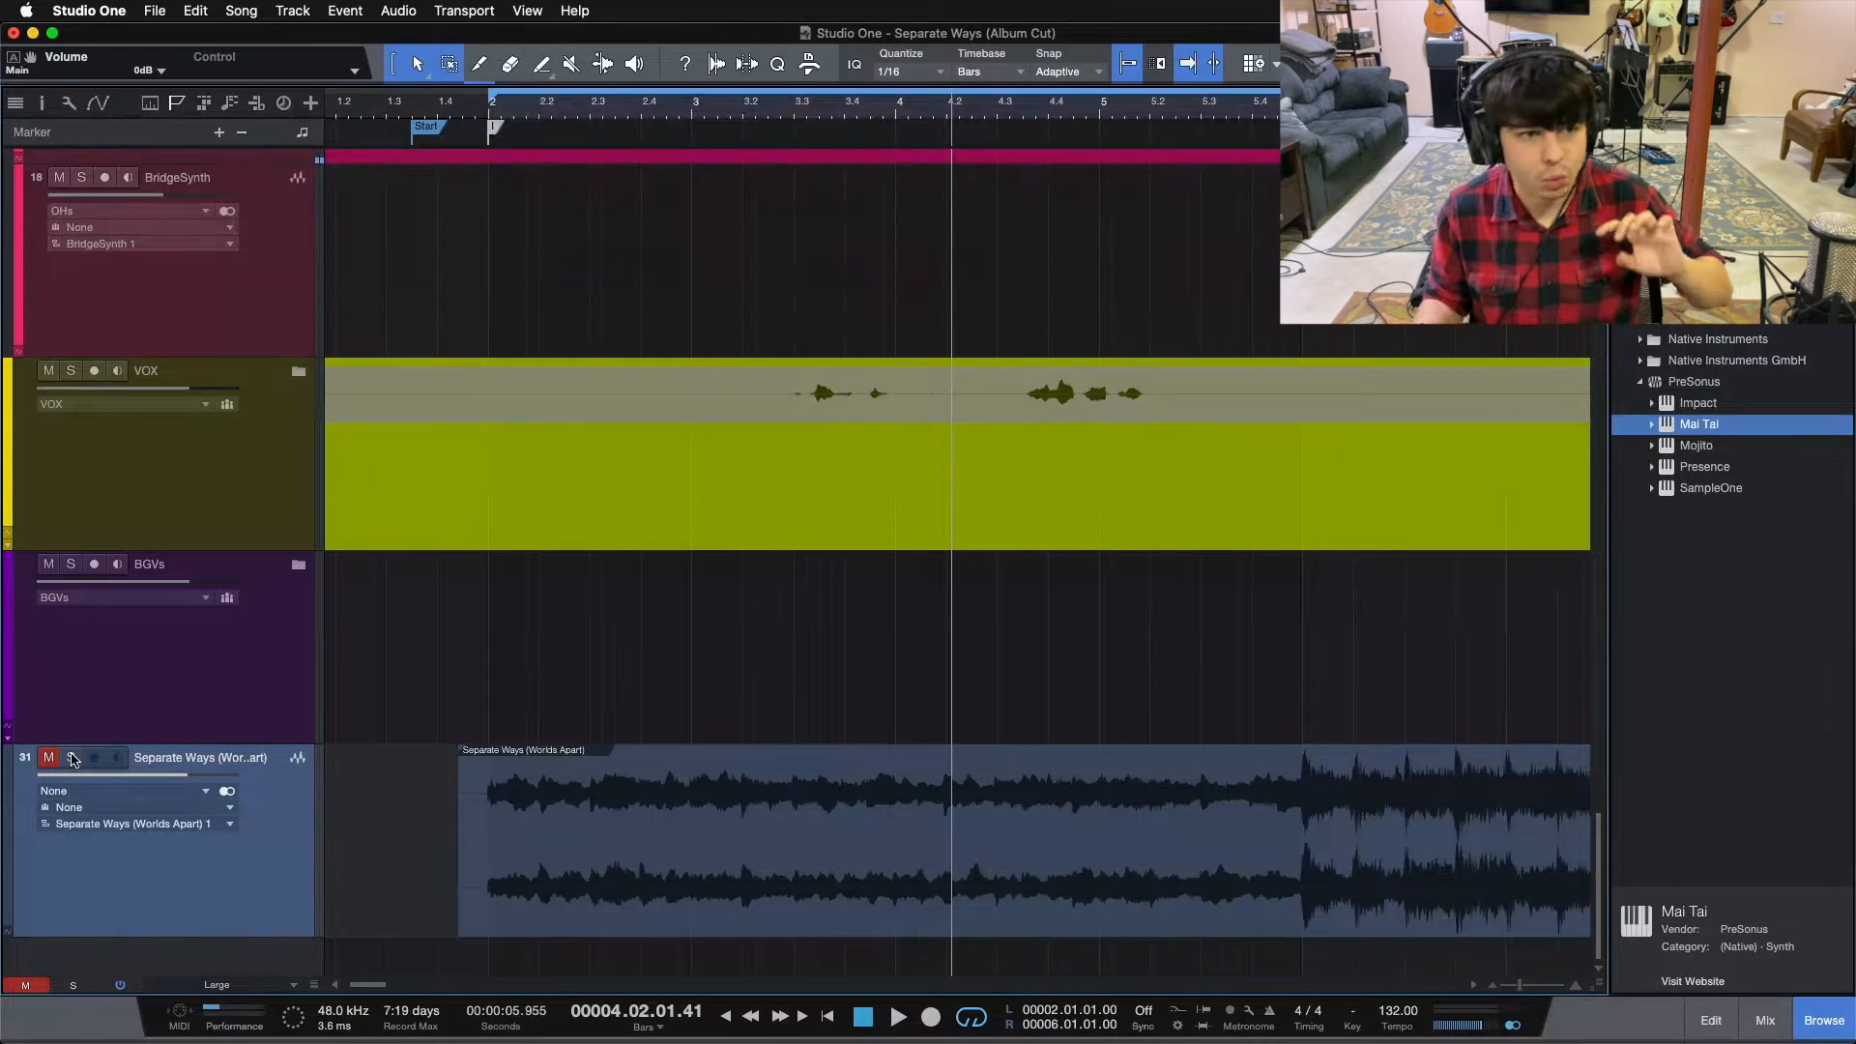
scroll(406, 692, "up", 5)
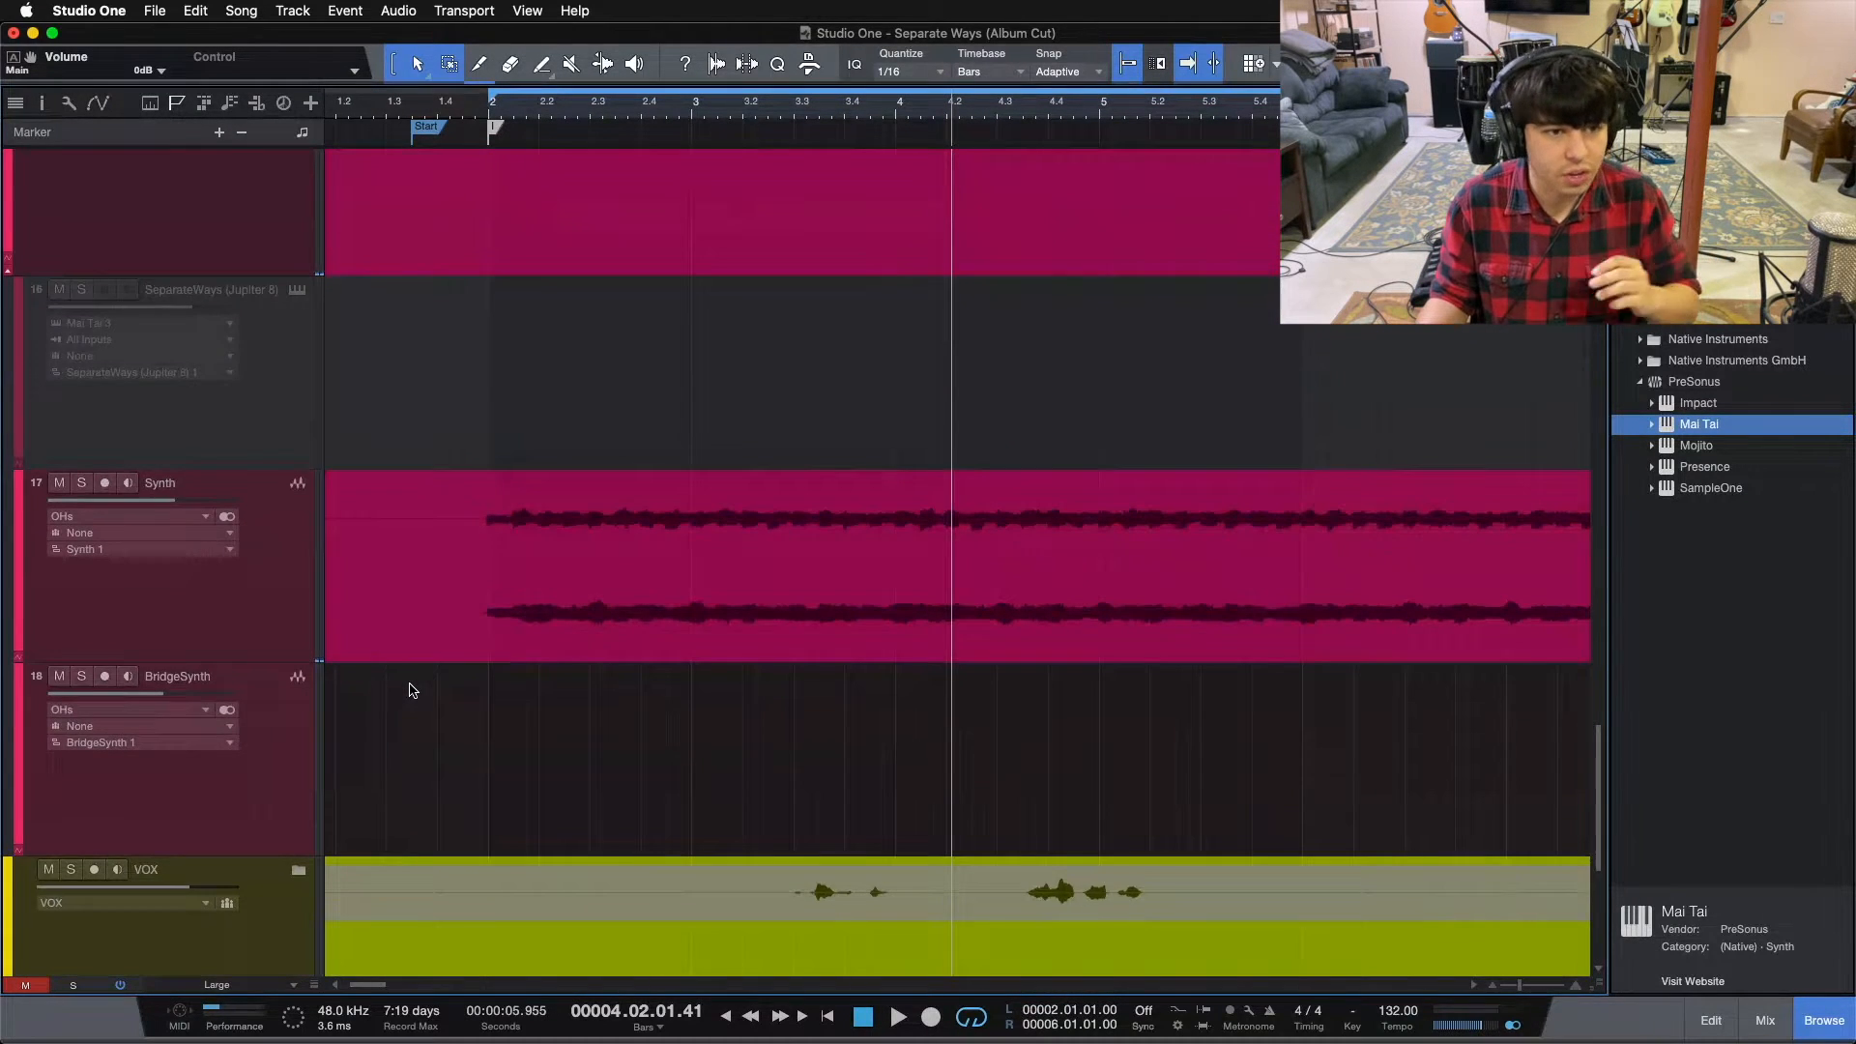
scroll(412, 690, "down", 5)
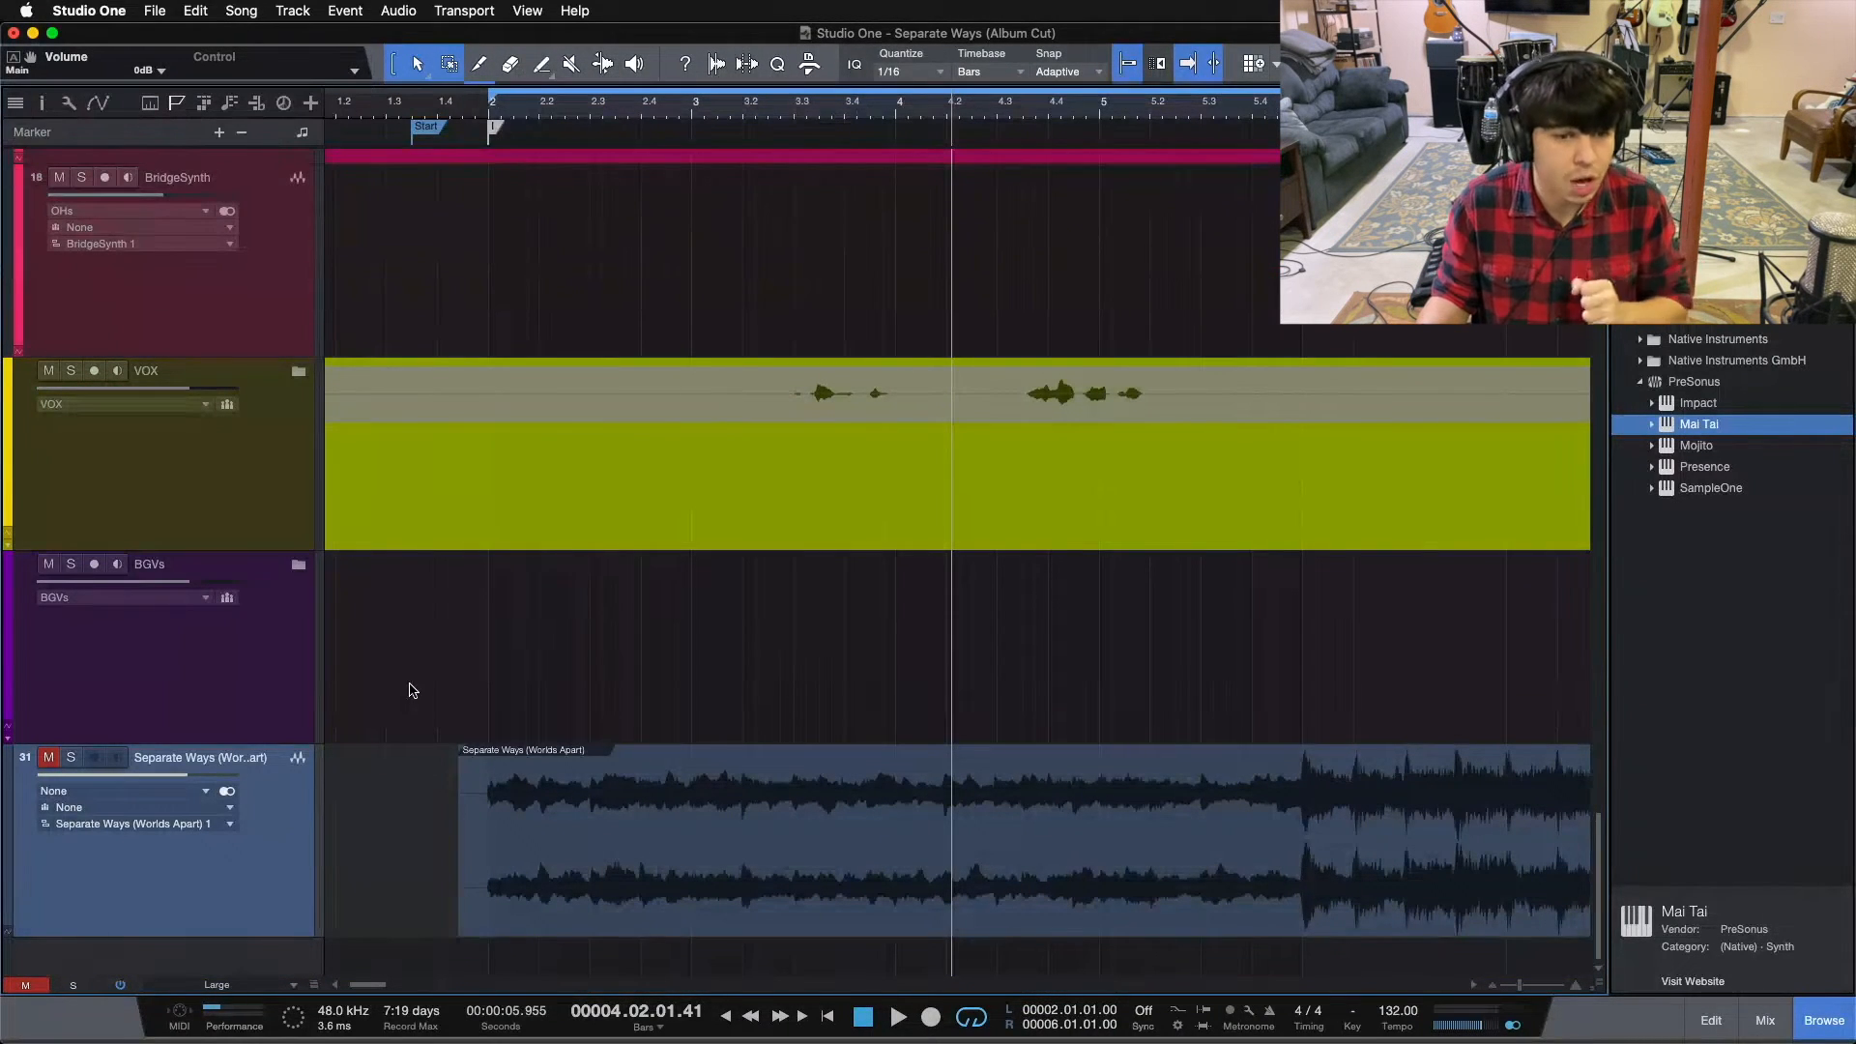
key("space")
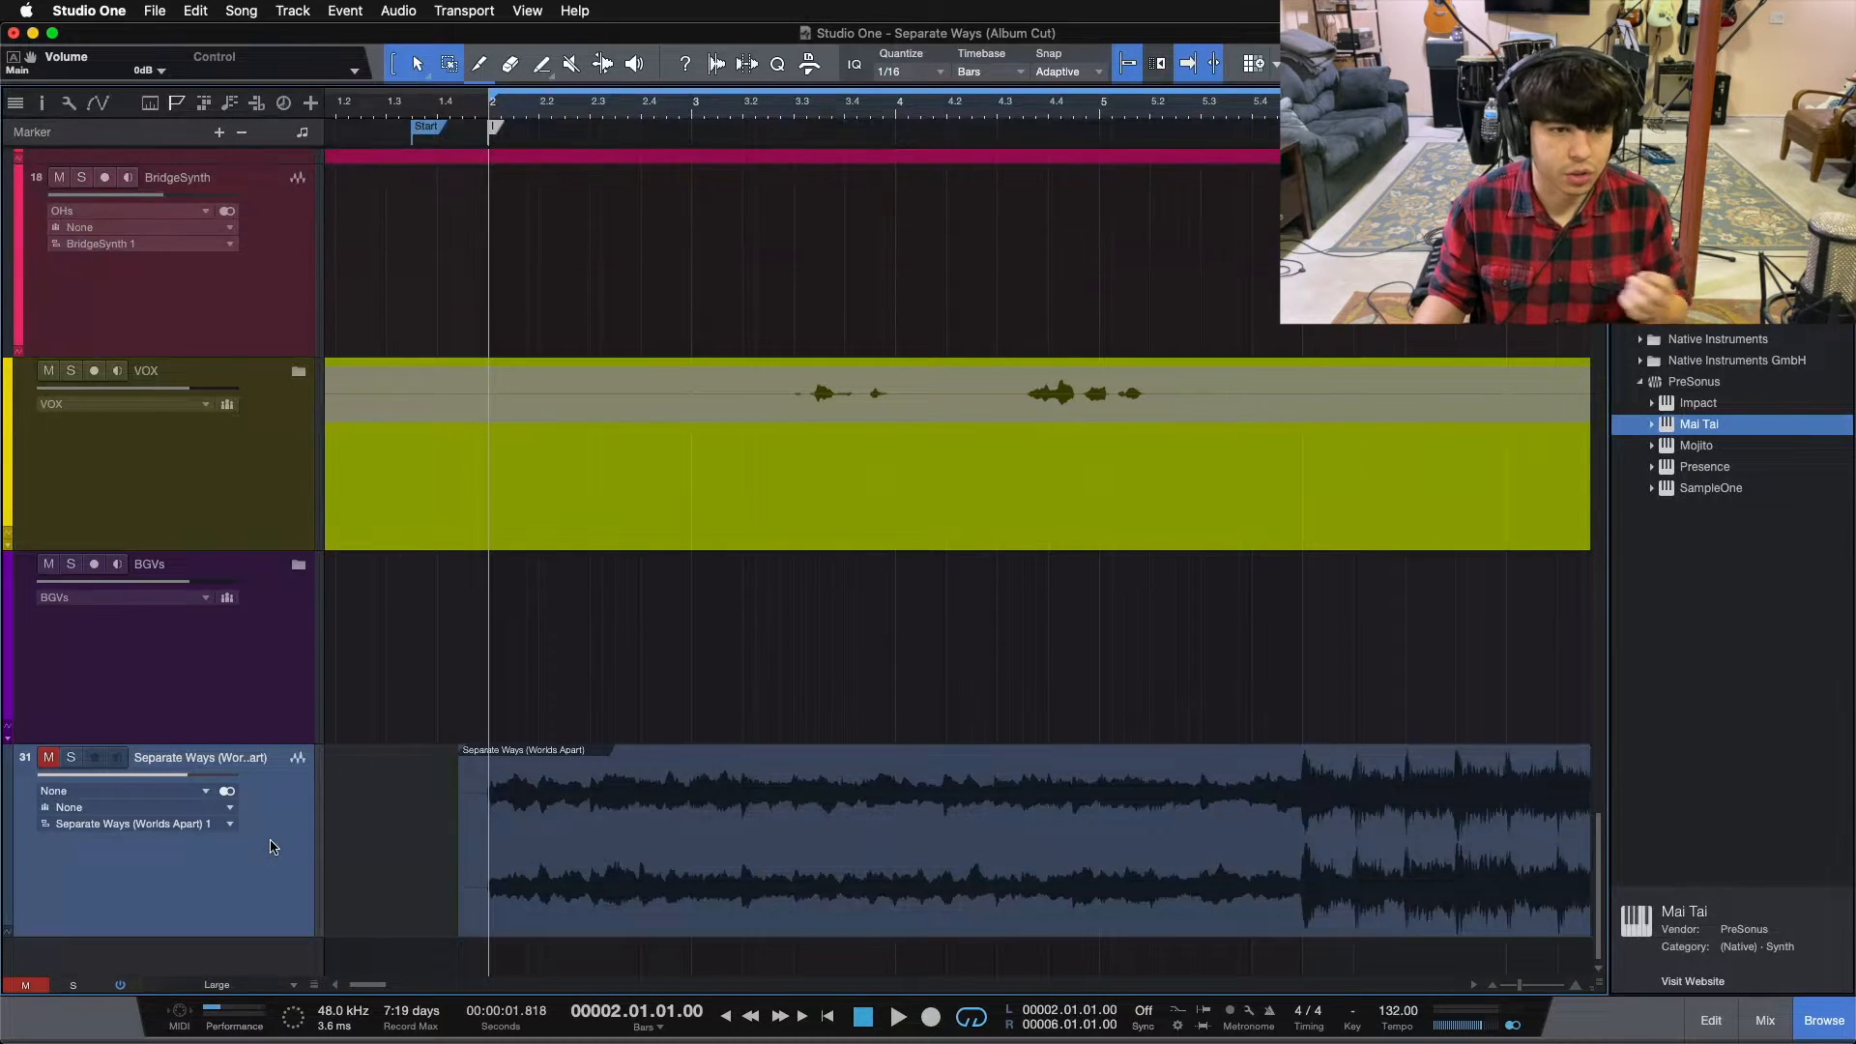
scroll(274, 847, "up", 3)
scroll(274, 847, "down", 3)
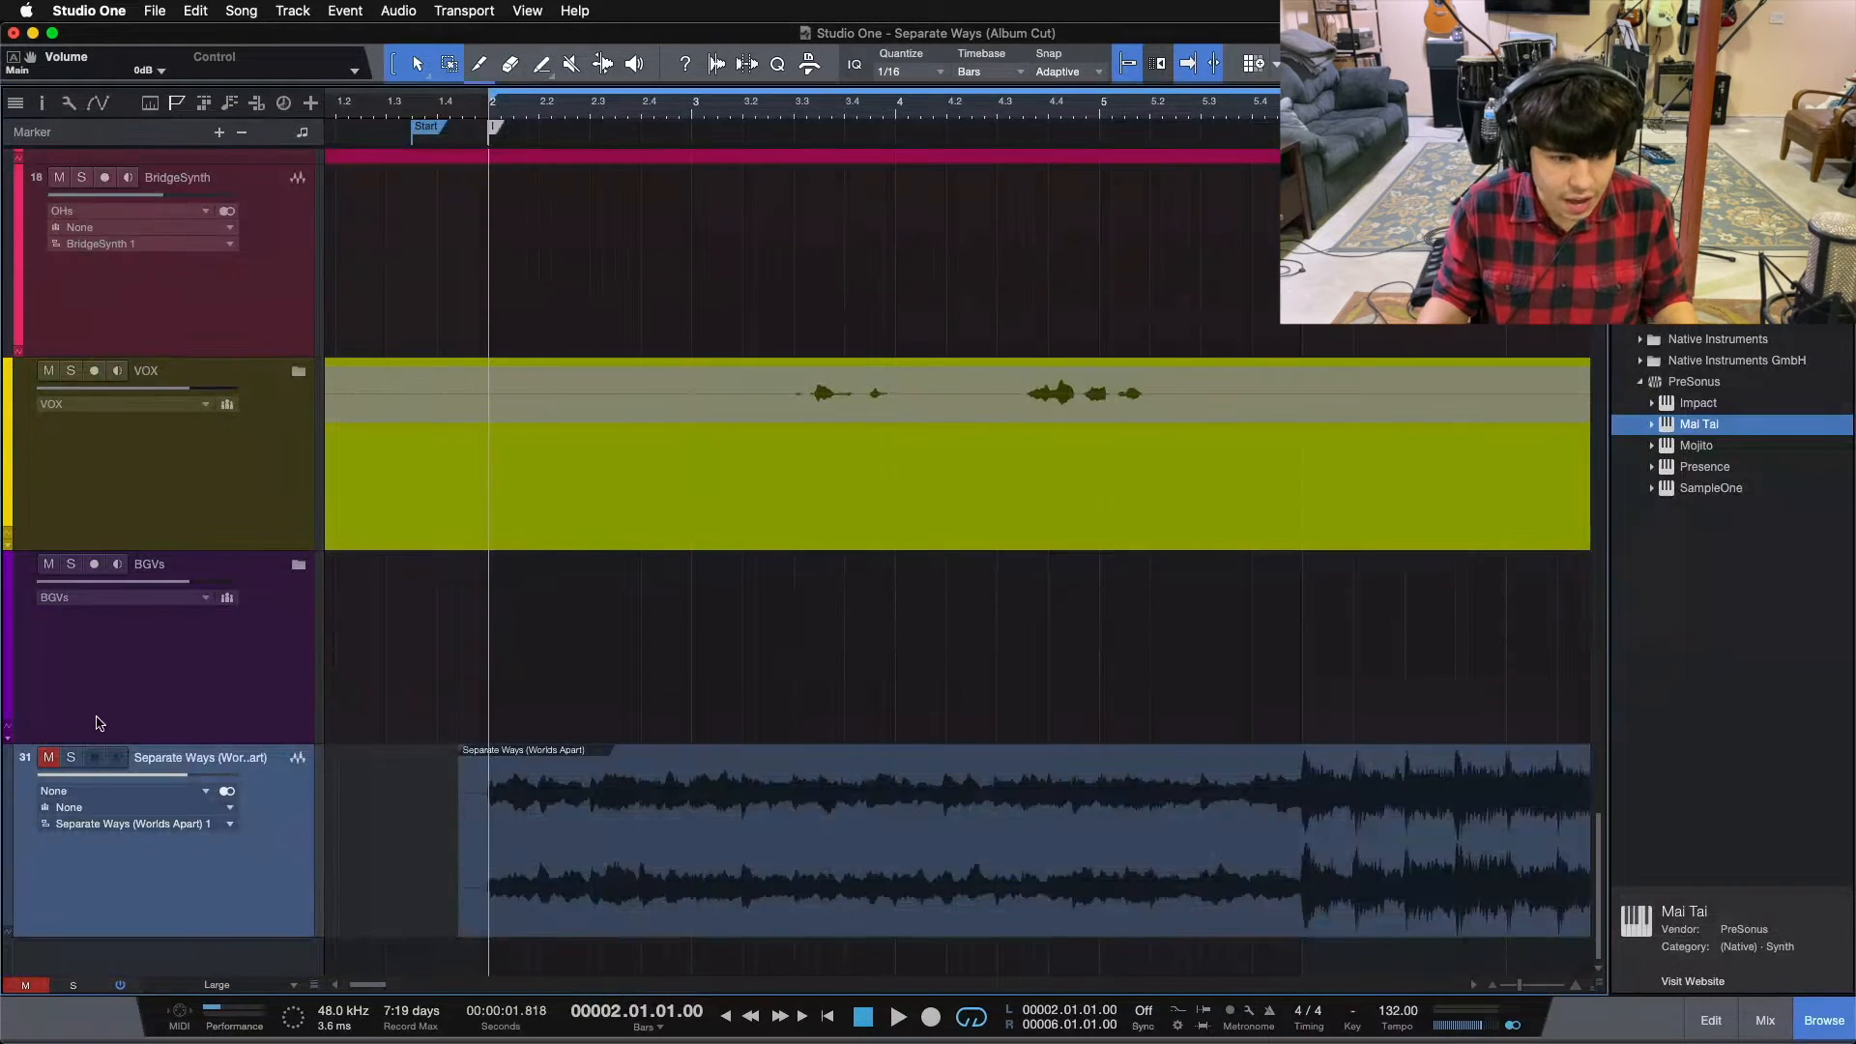
Play from the loop start, toggling solo on the Separate Ways reference track to compare it with the synth, and stop playback
left_click(74, 757)
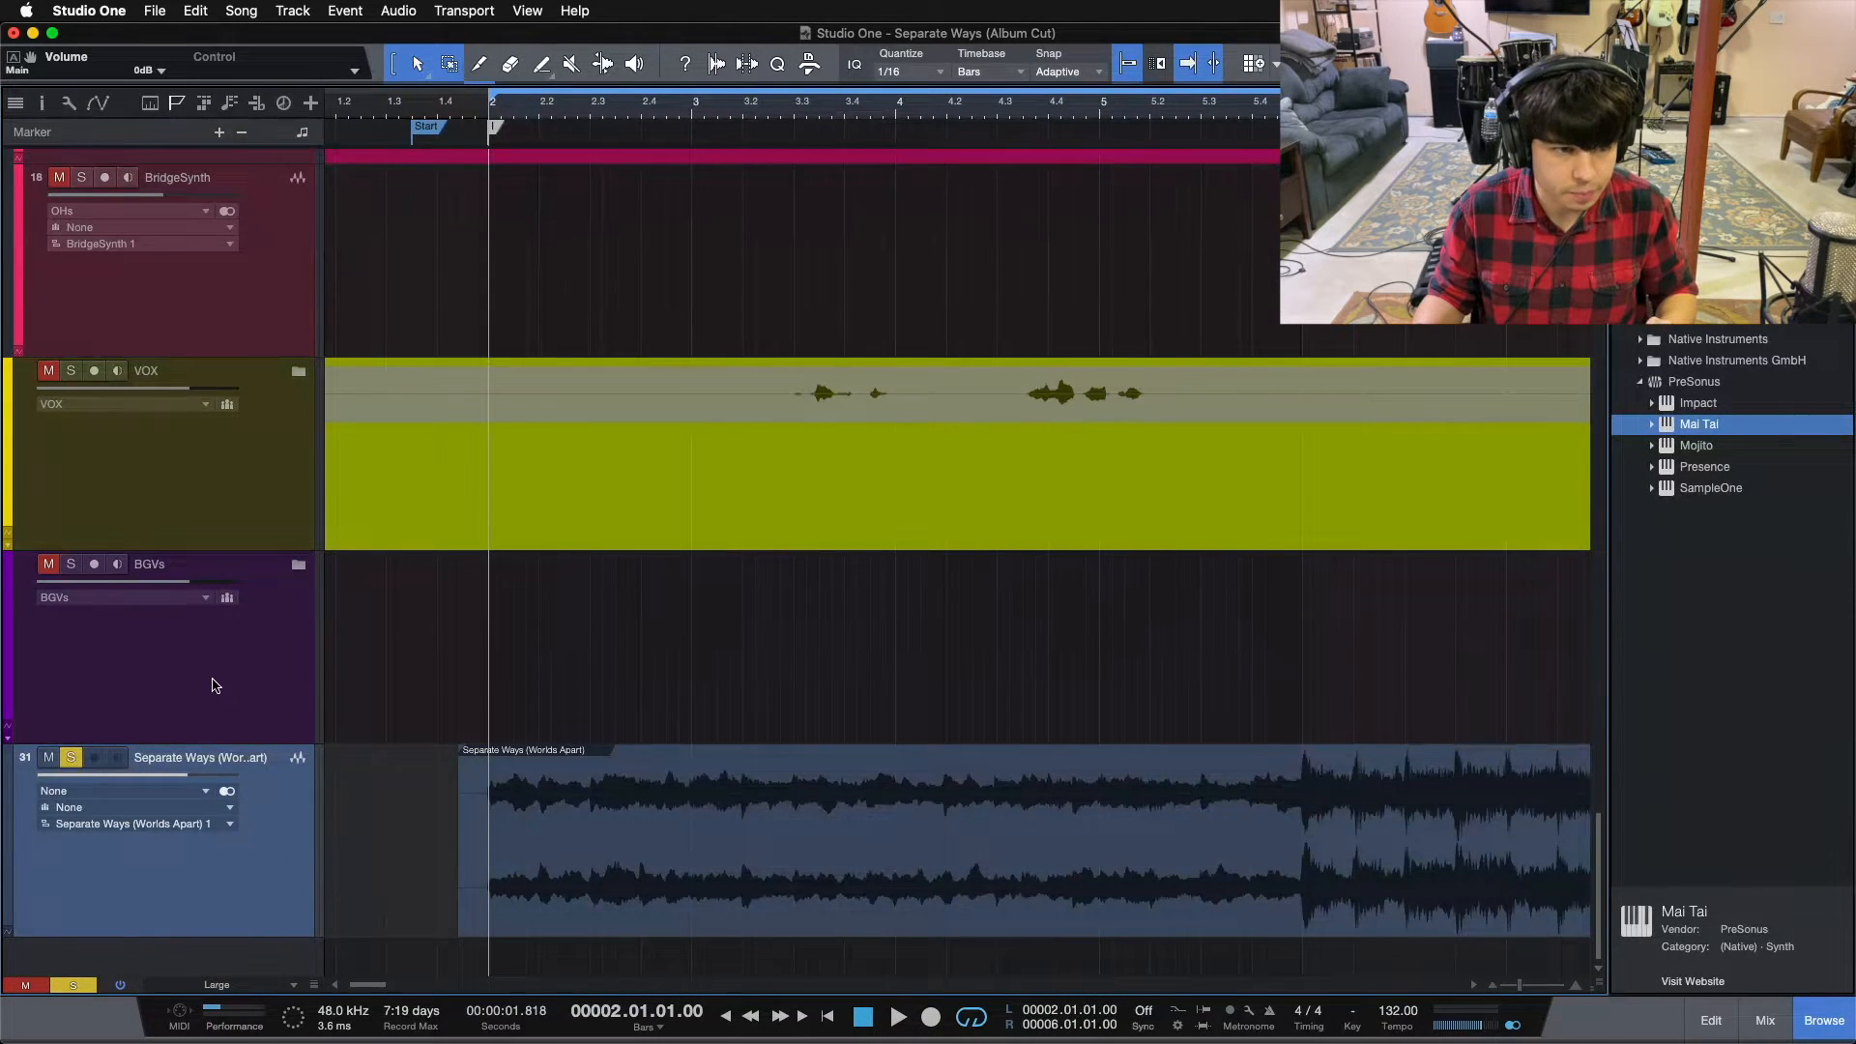
key("space")
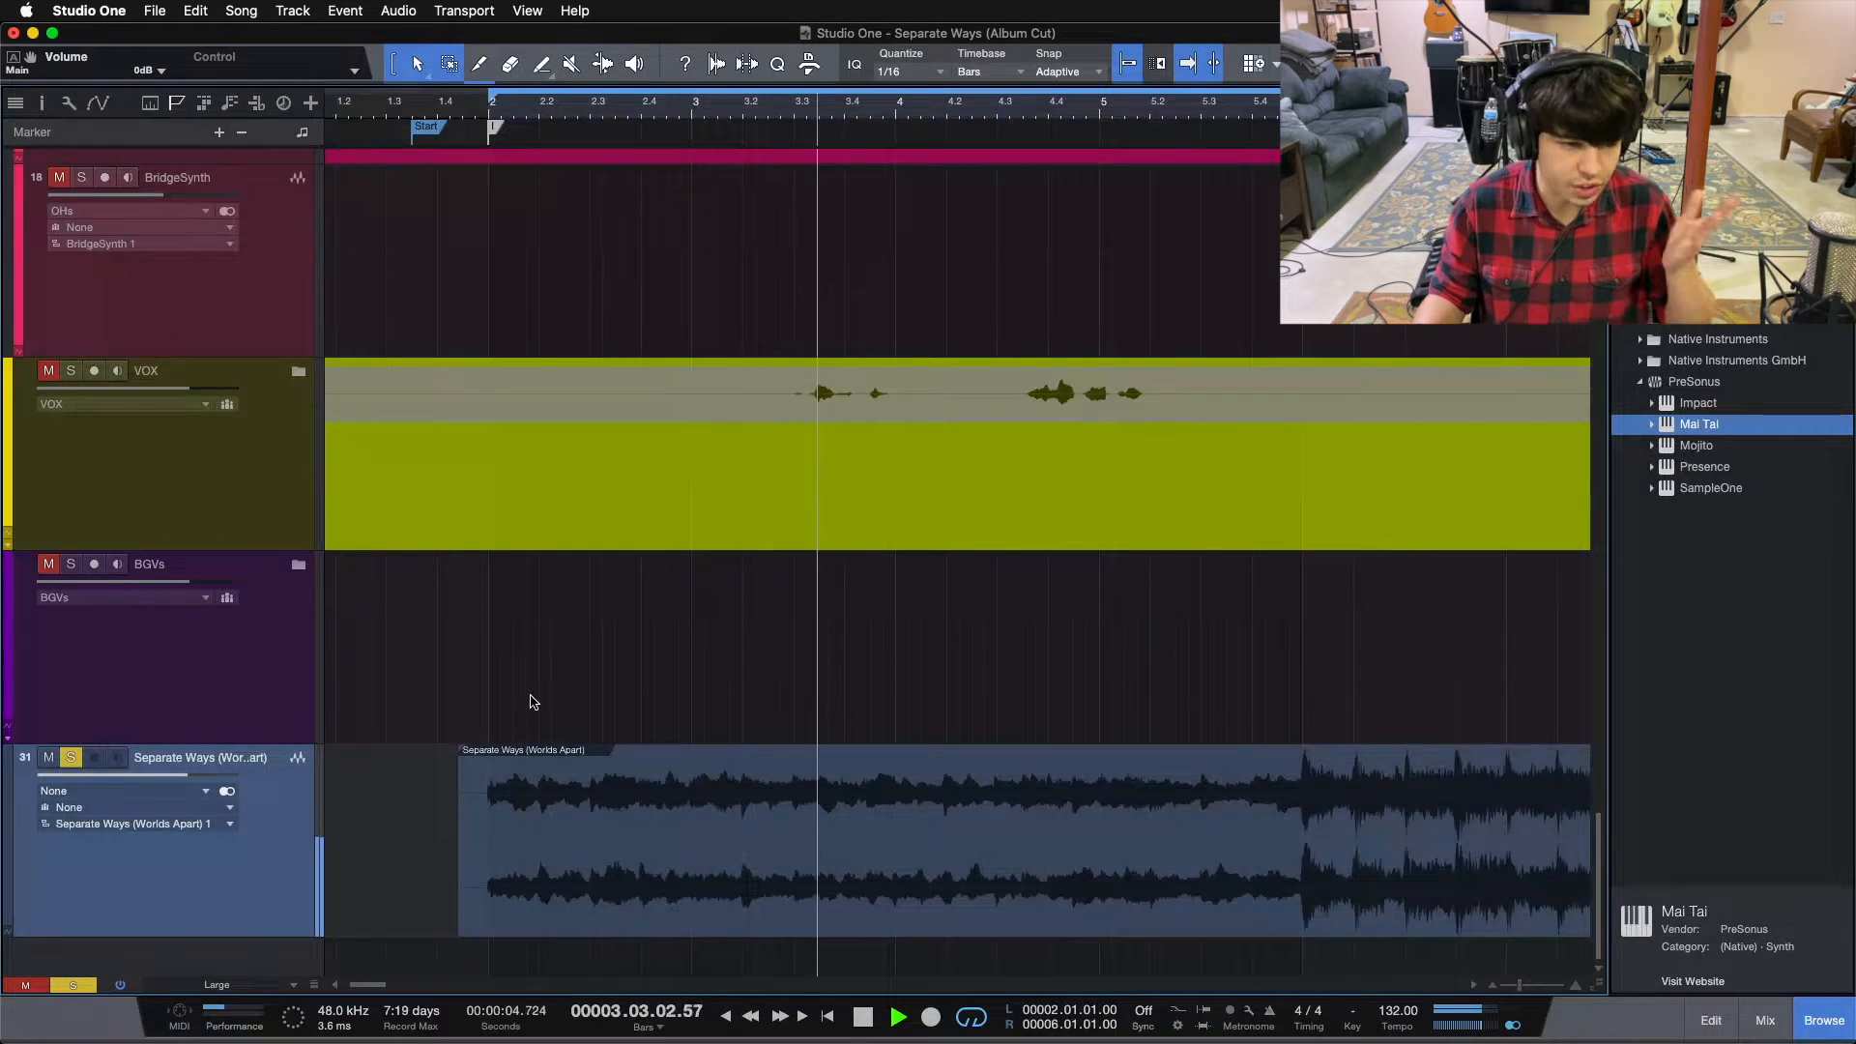
left_click(72, 759)
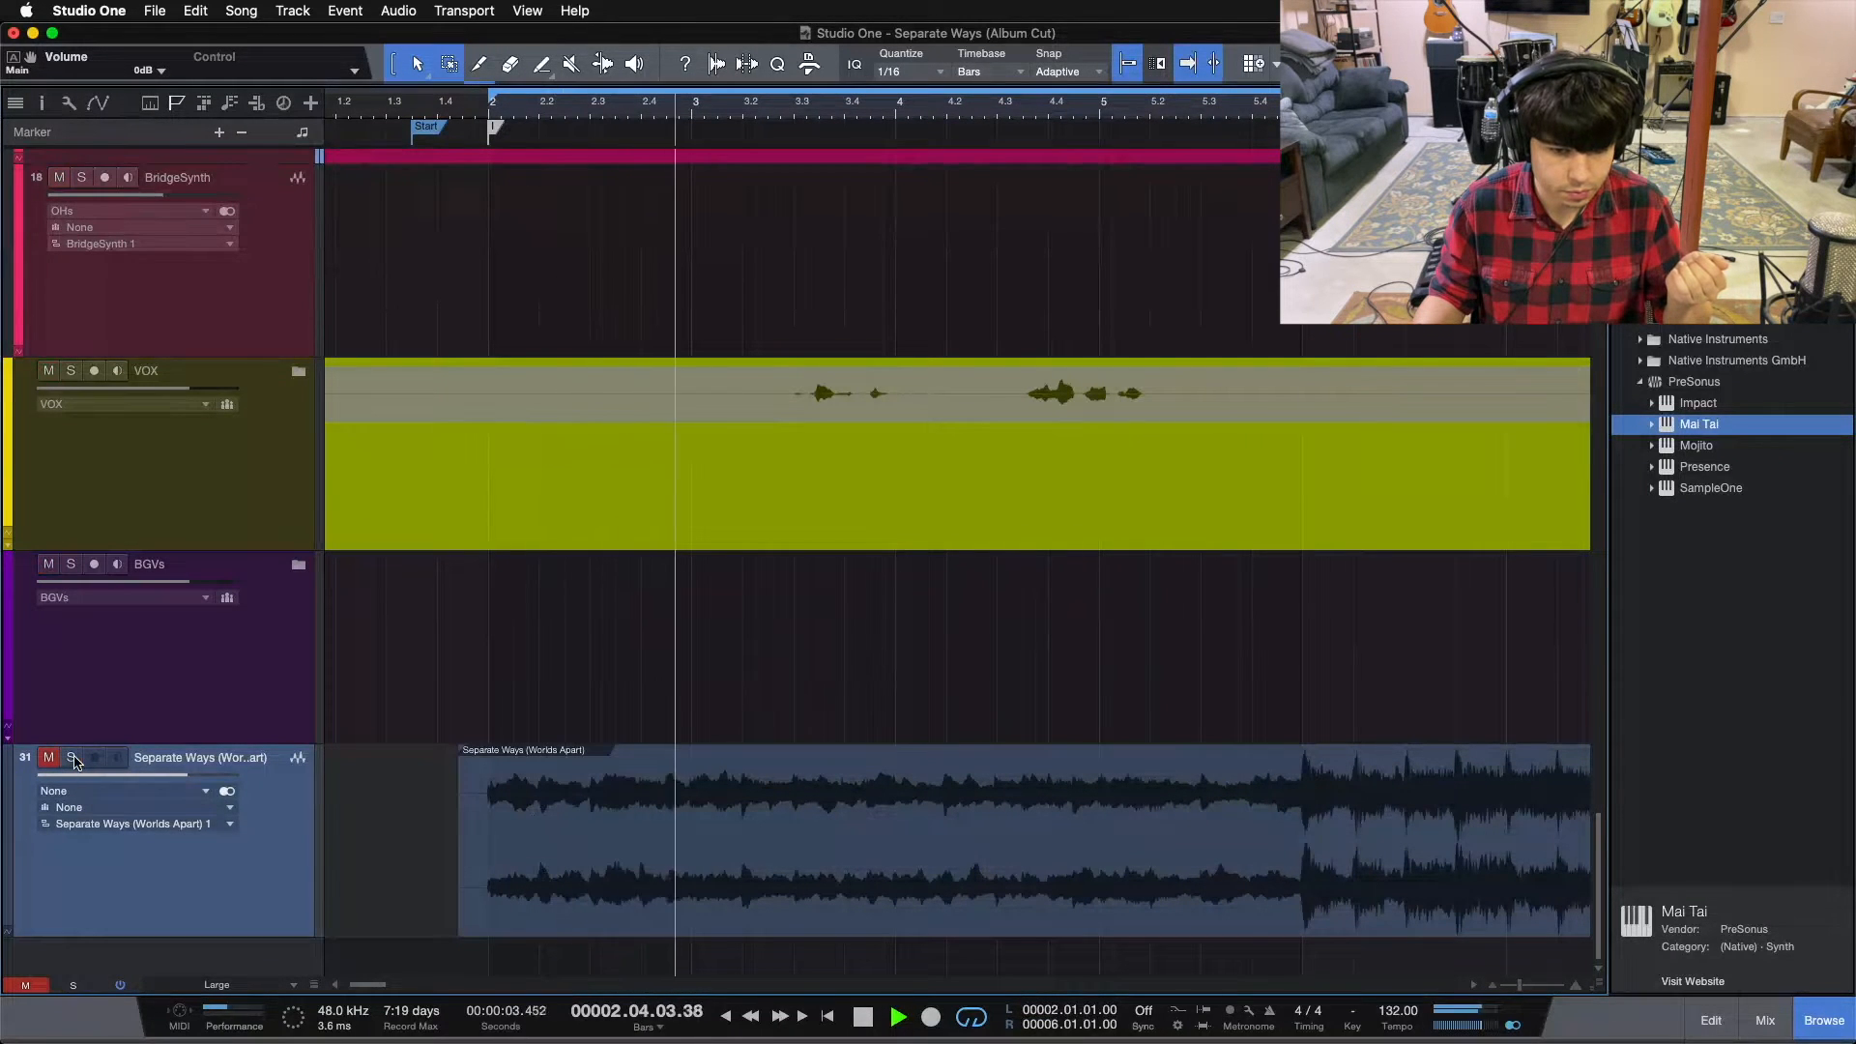
left_click(72, 759)
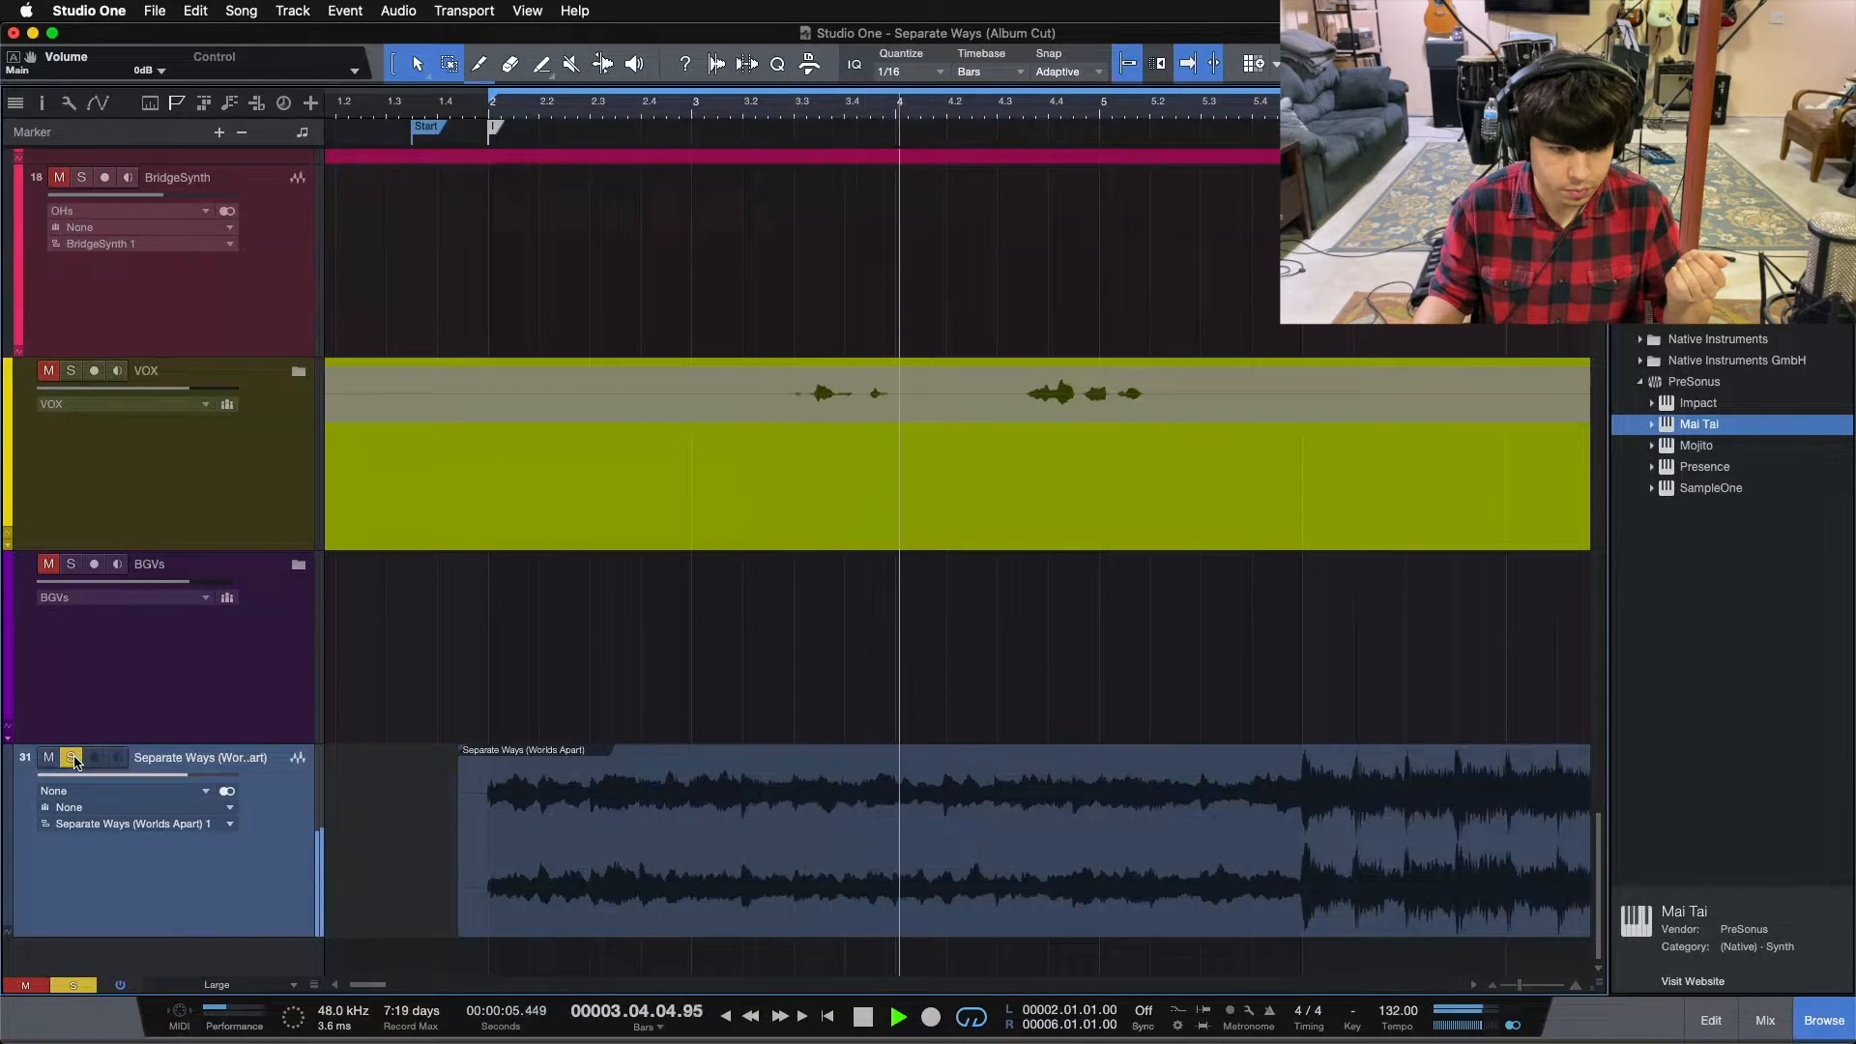
left_click(73, 759)
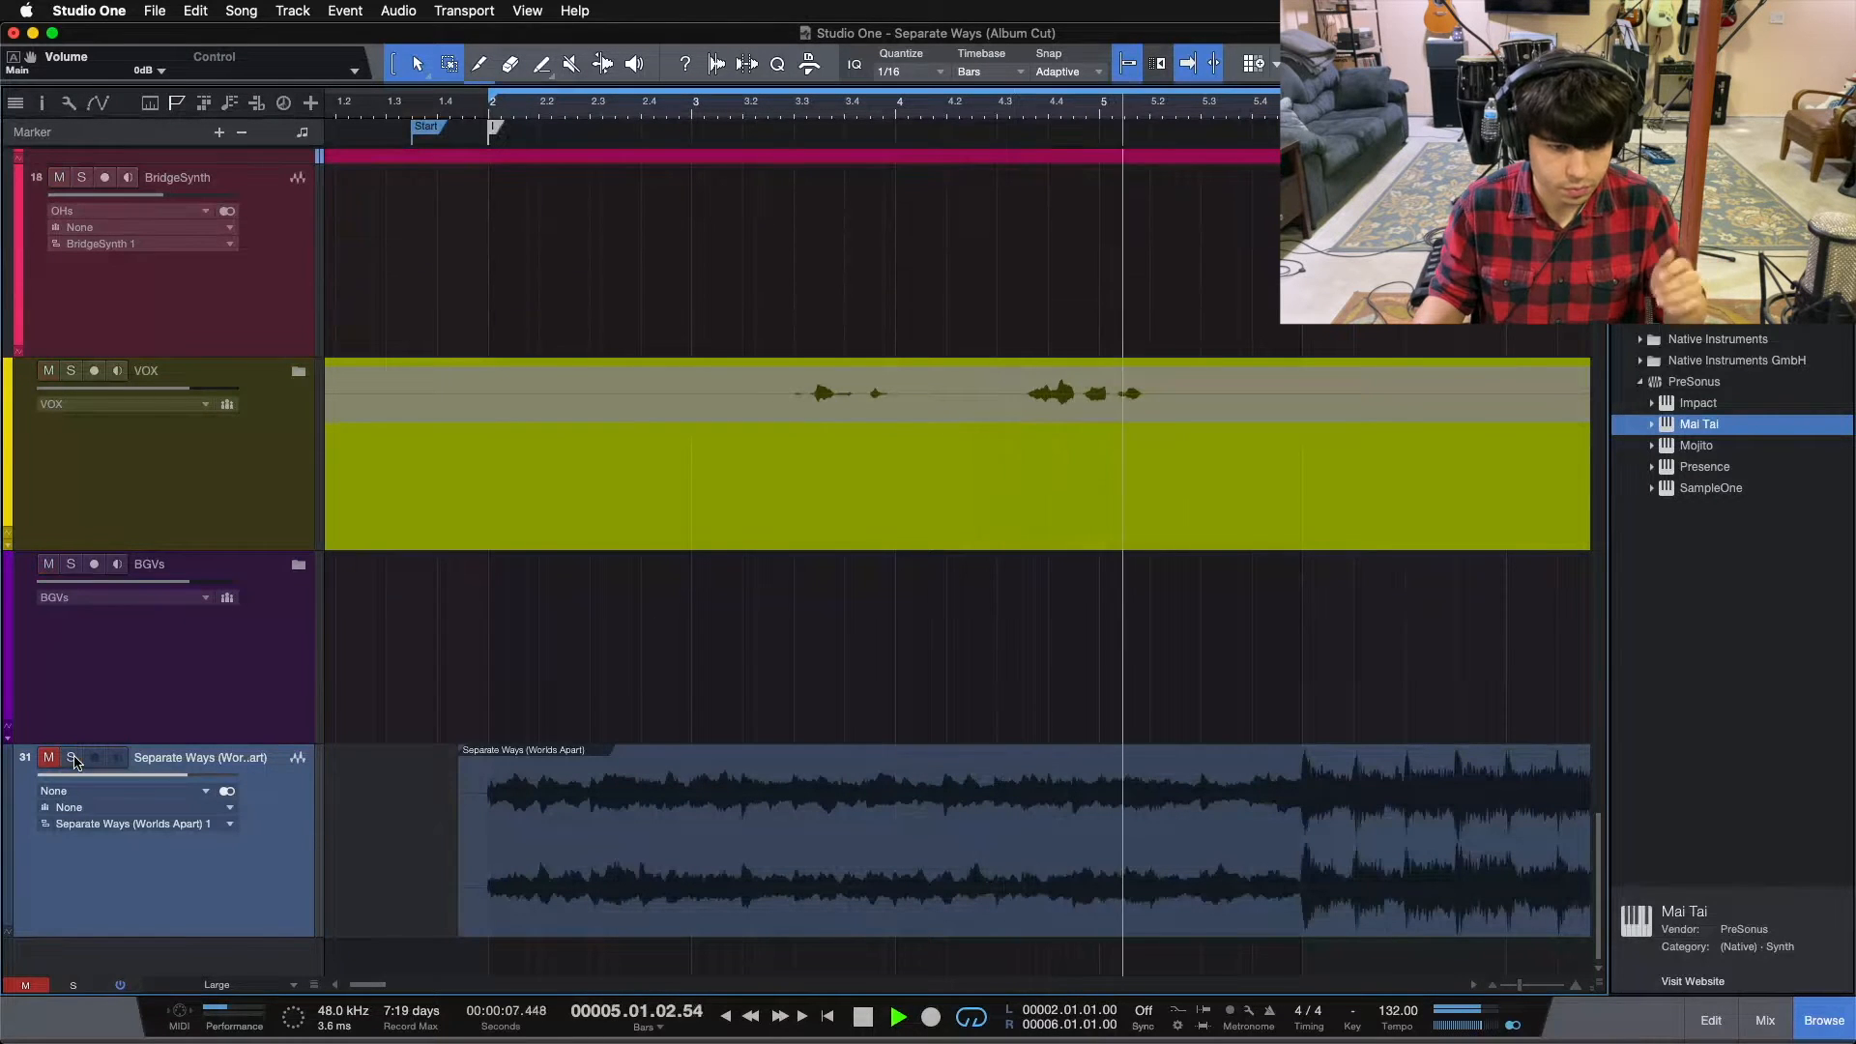
key("space")
Enable the disabled SeparateWays (Jupiter 8) track in the KEYS folder and open its Mai Tai instrument
scroll(651, 648, "up", 10)
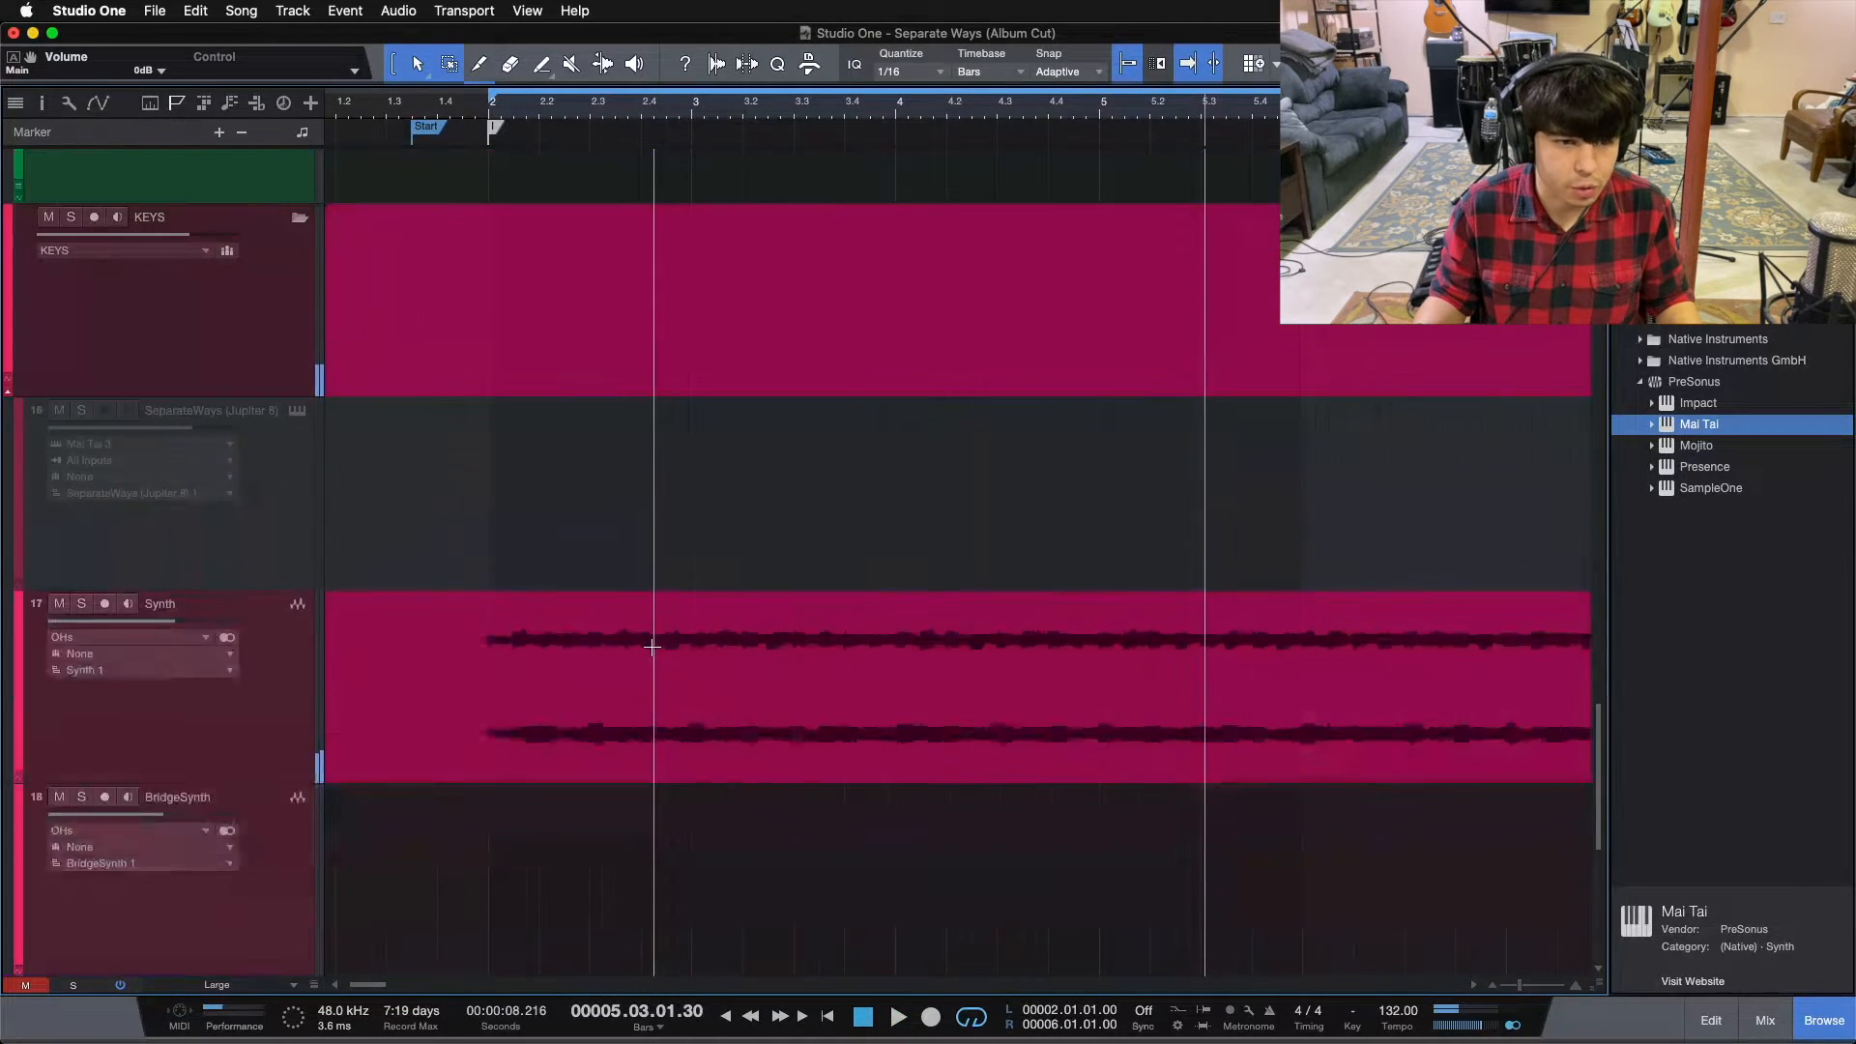
scroll(653, 646, "down", 10)
scroll(653, 646, "up", 10)
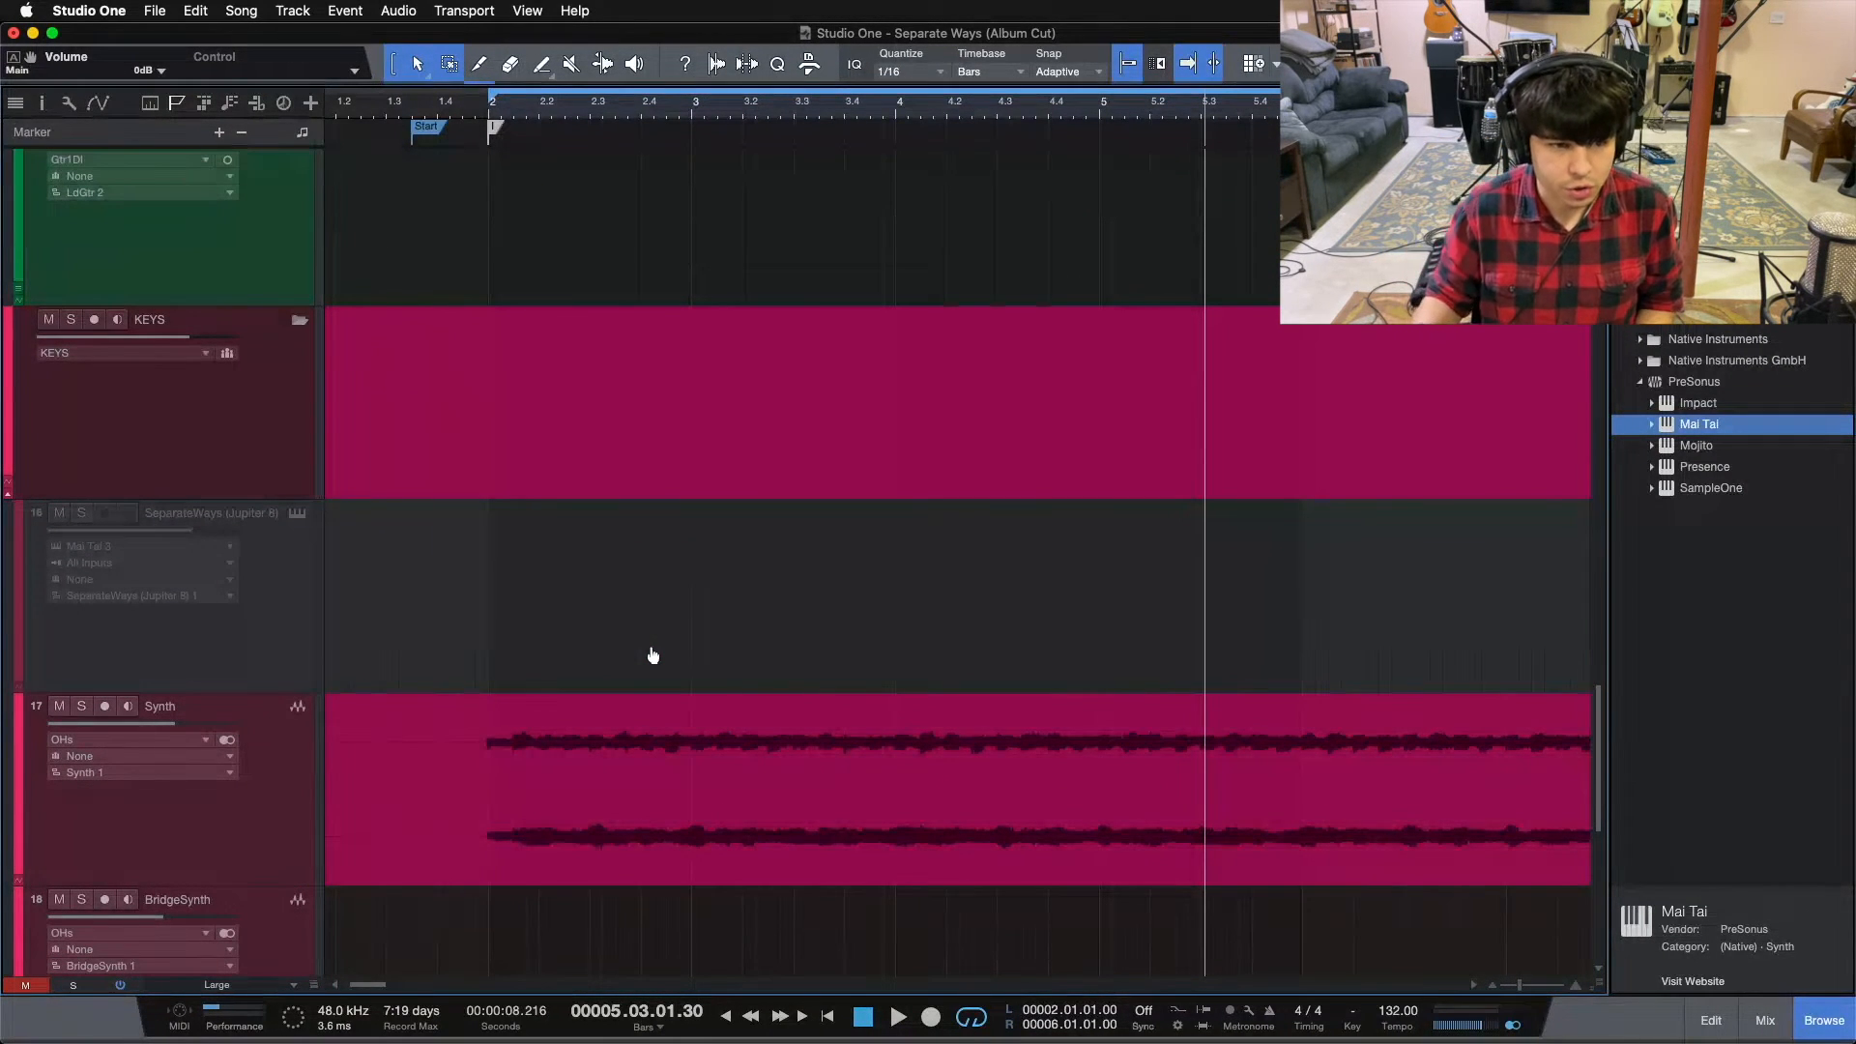
left_click(294, 626)
scroll(480, 580, "up", 10)
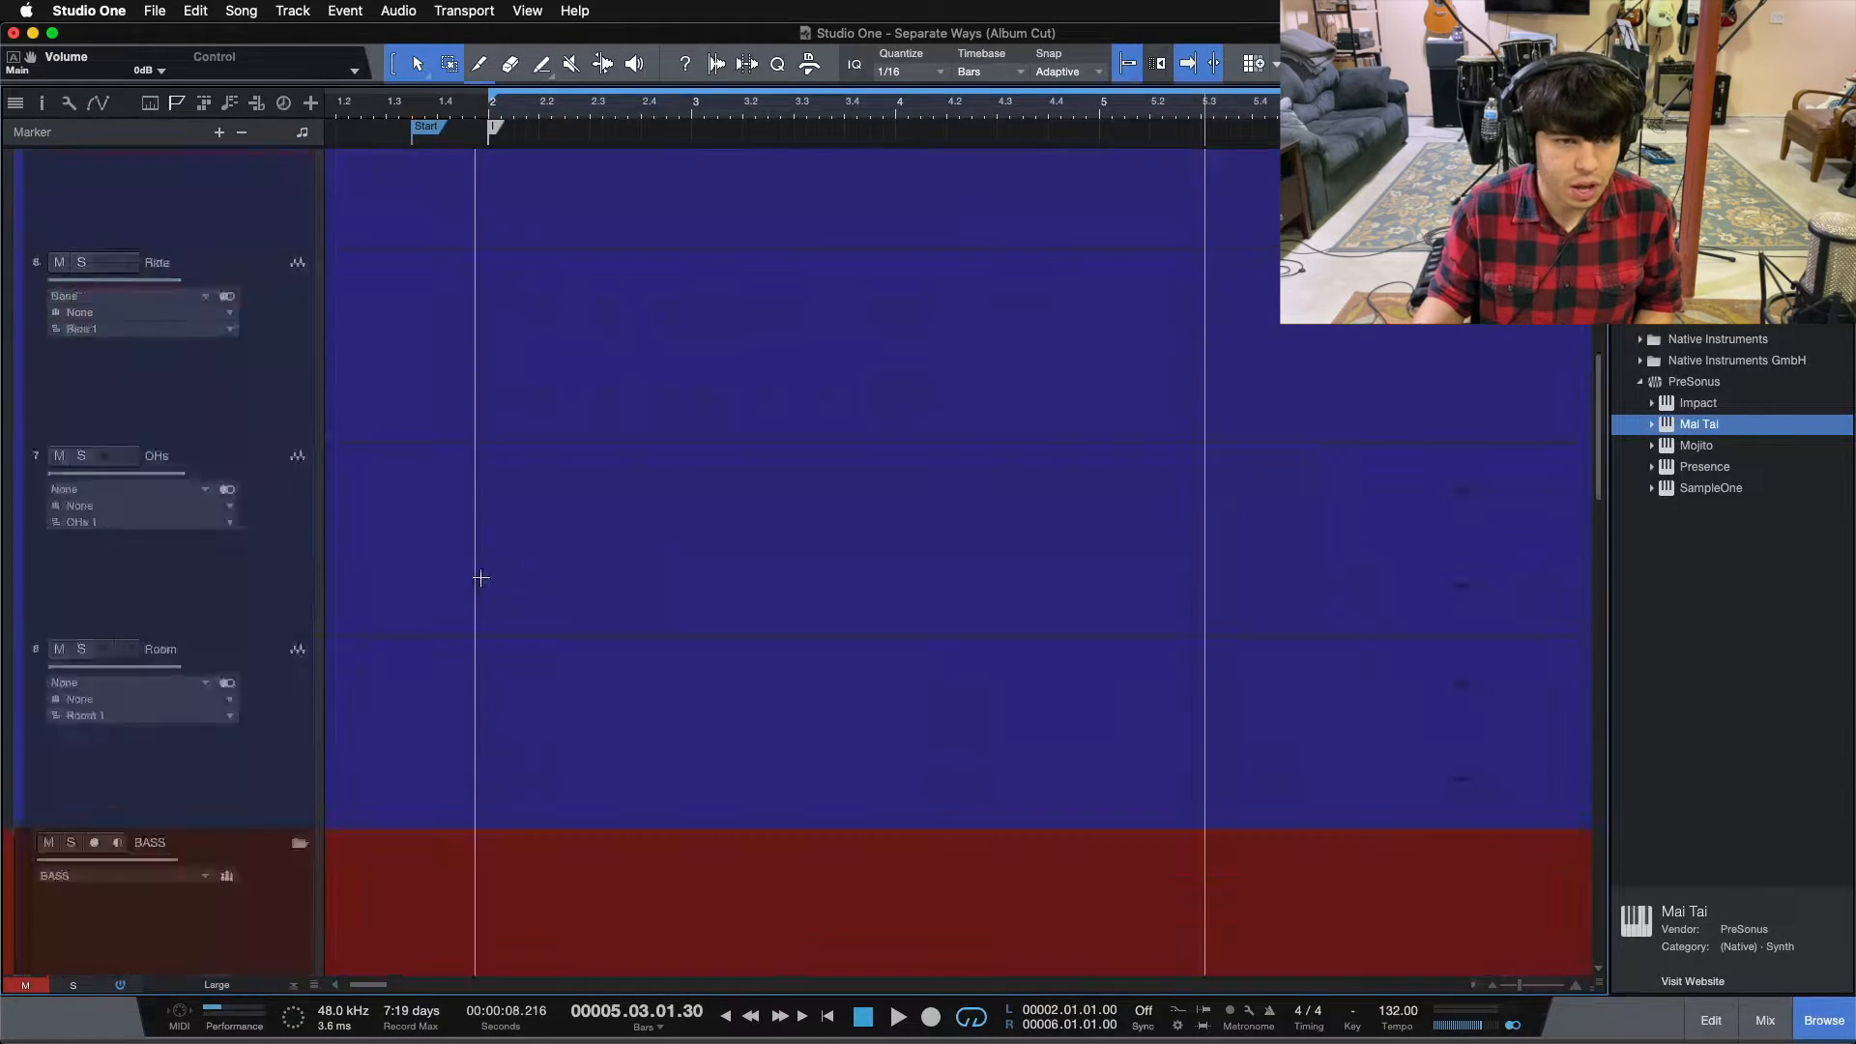
scroll(480, 580, "down", 8)
scroll(480, 578, "down", 12)
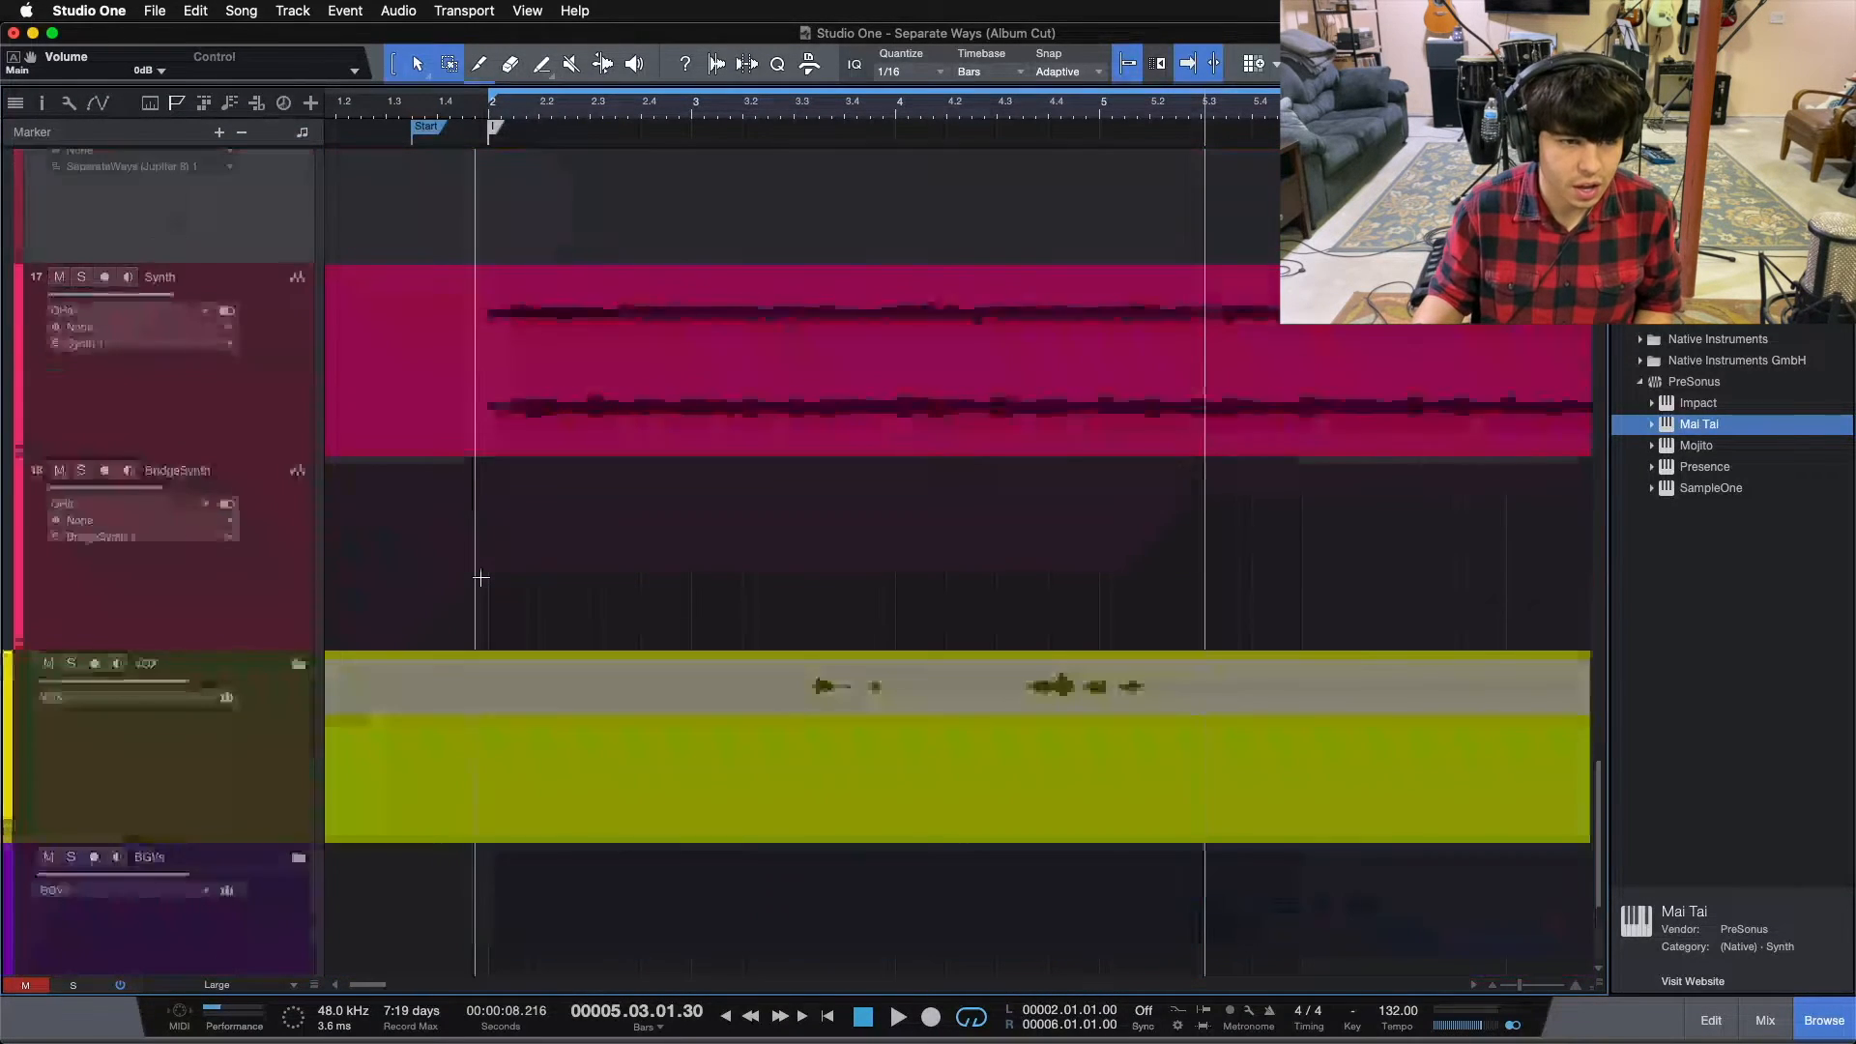
scroll(481, 578, "up", 5)
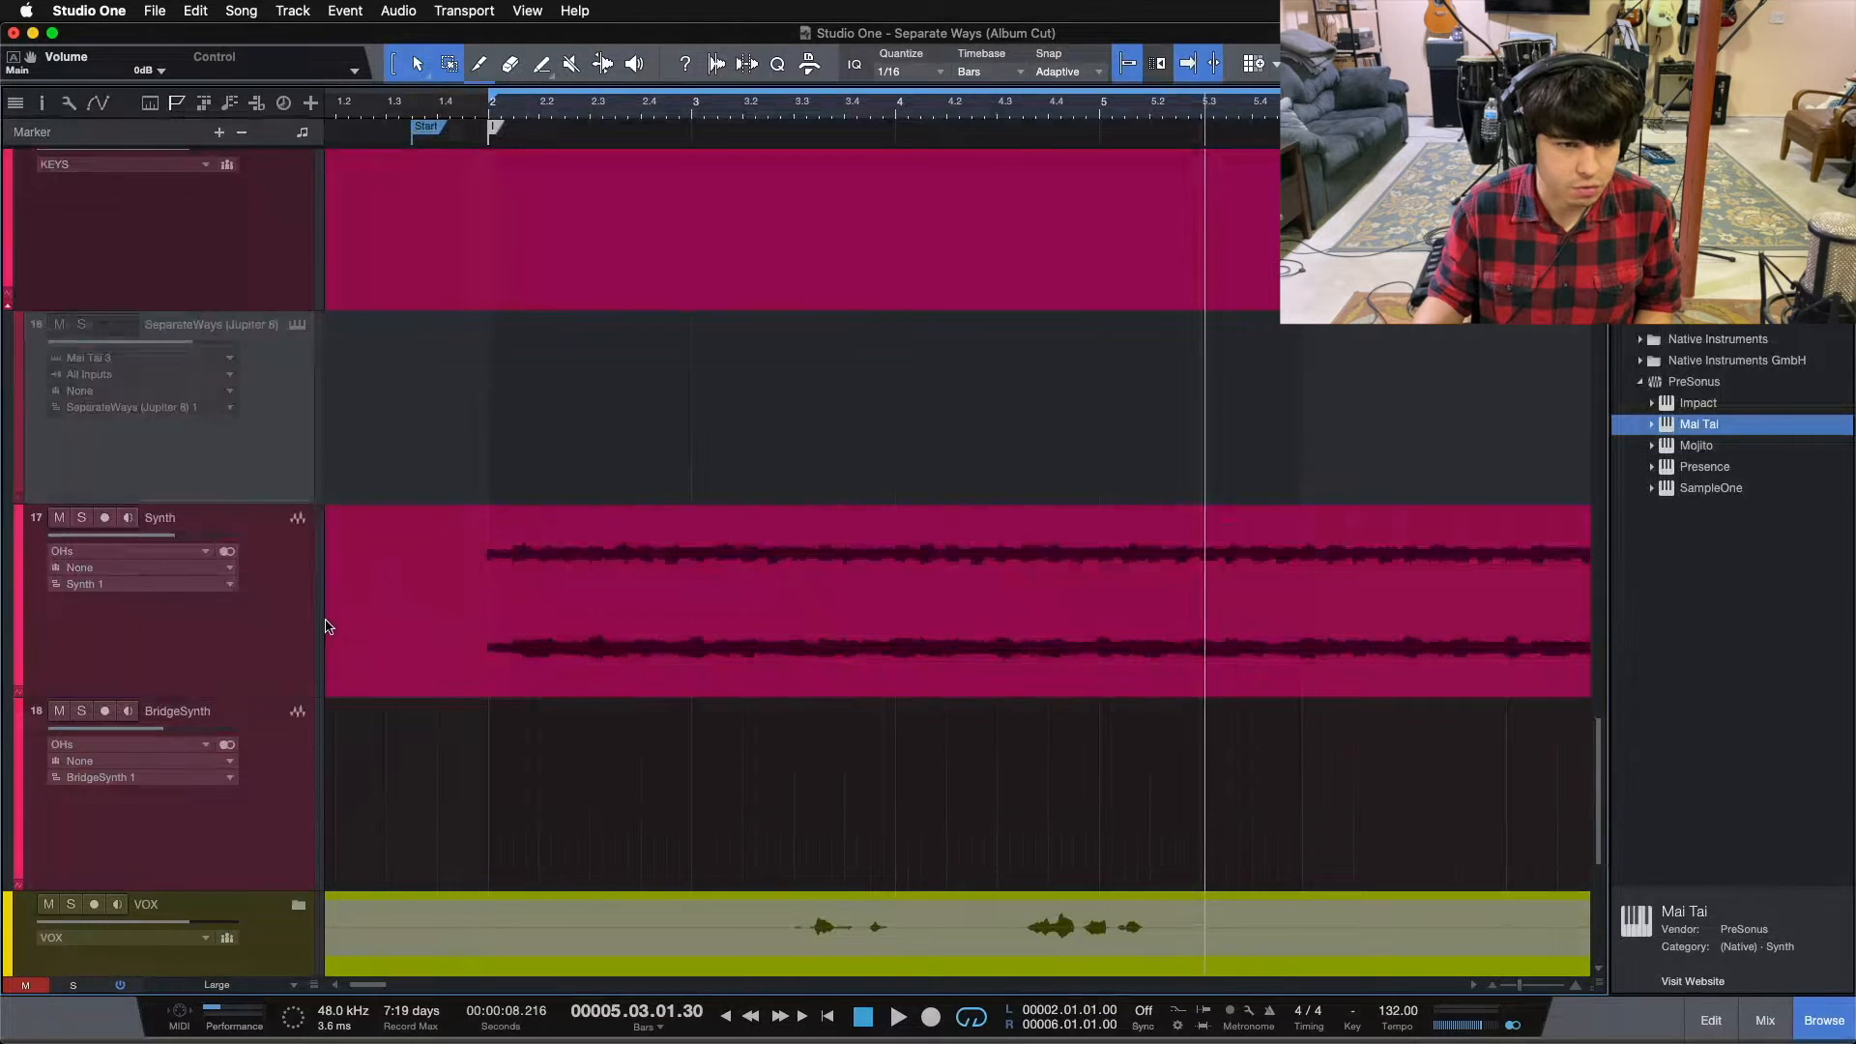
left_click(325, 627)
right_click(256, 444)
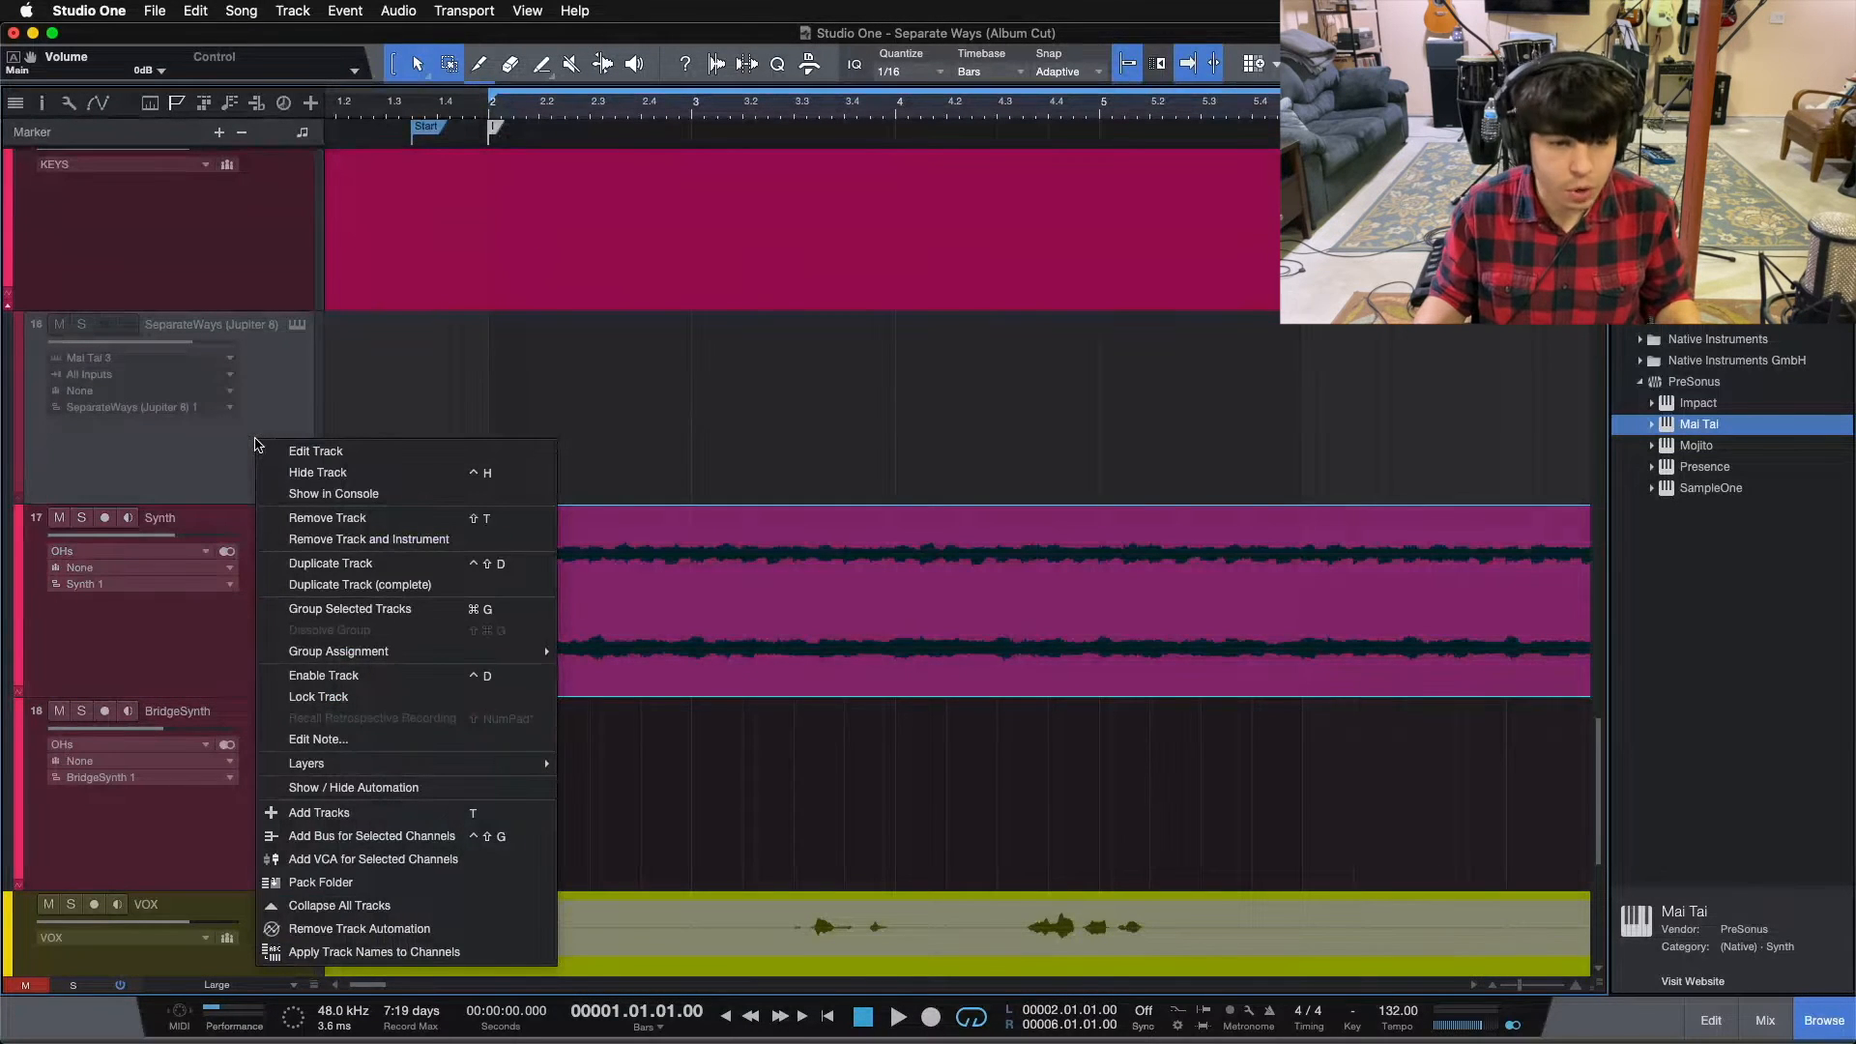
left_click(345, 664)
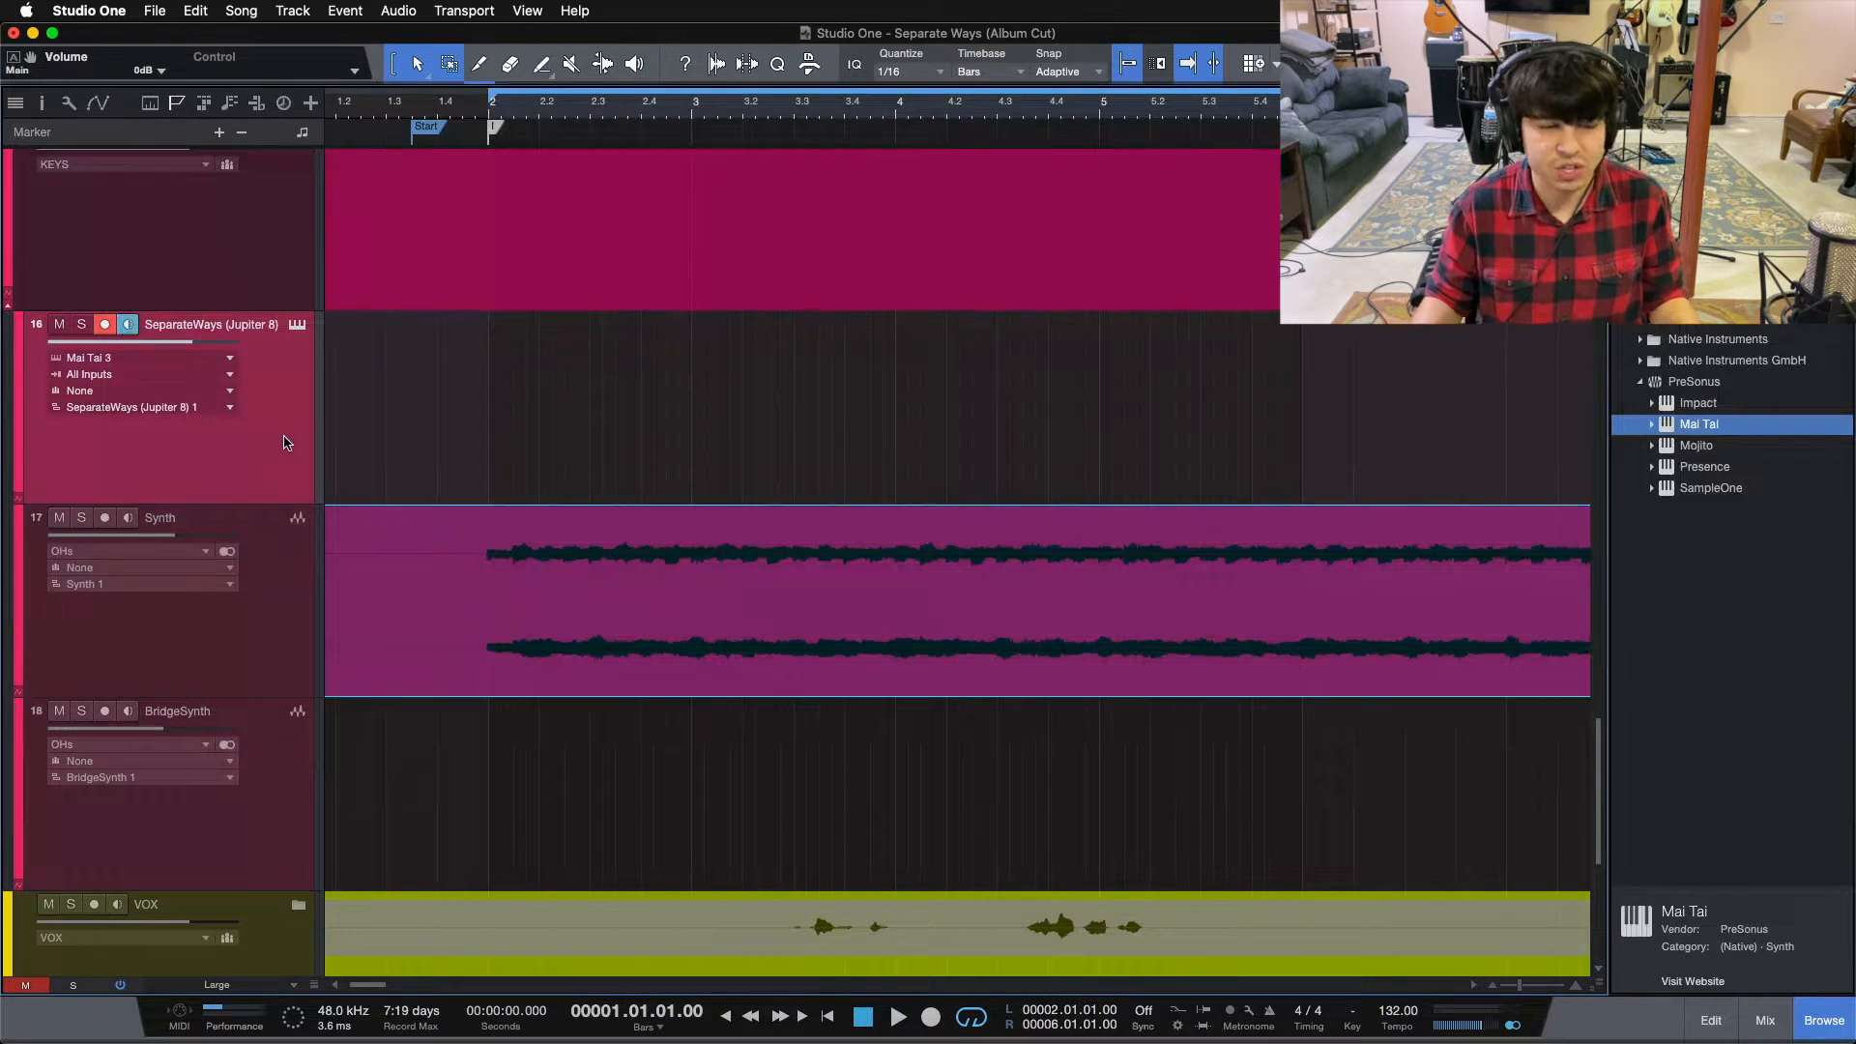
left_click(297, 328)
mouse_move(894, 232)
left_mouse_down()
mouse_move(757, 306)
mouse_move(899, 268)
left_mouse_up()
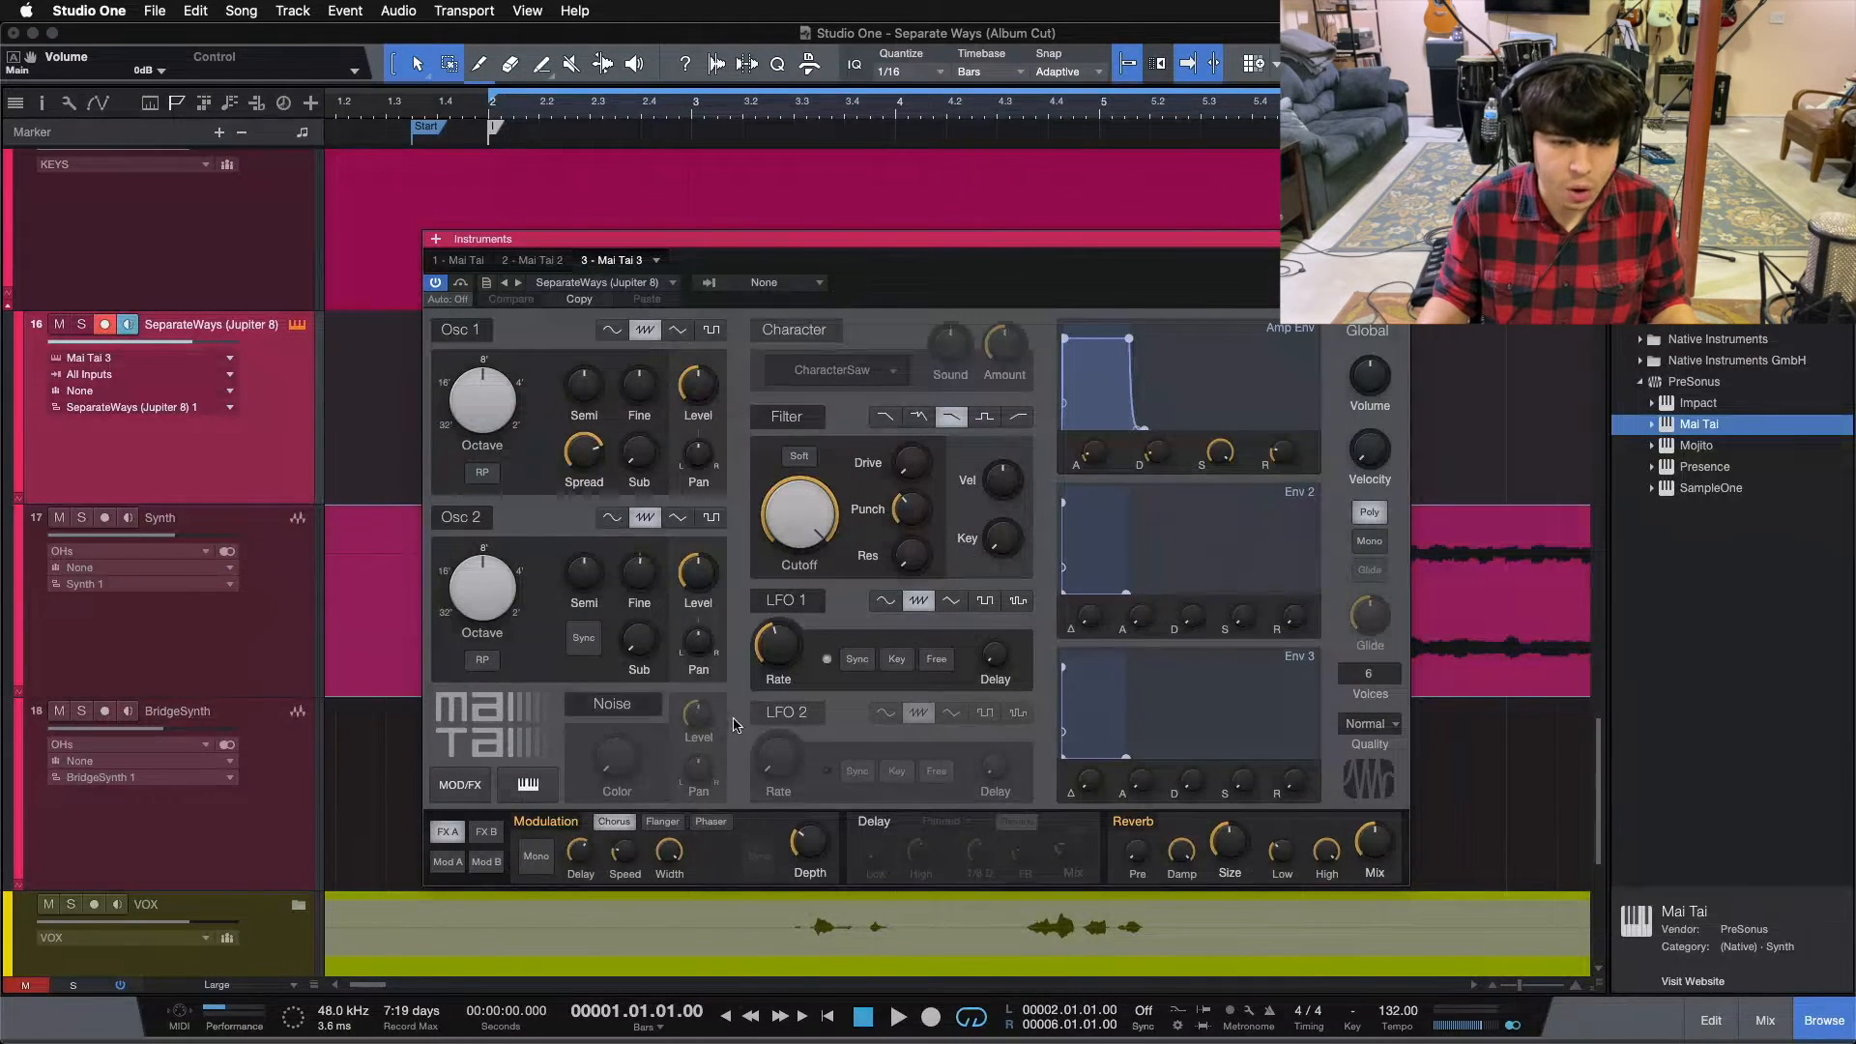
Switch off Osc 2, the Filter and LFO 1 in Mai Tai, and return the playback position to the loop start
left_click(450, 521)
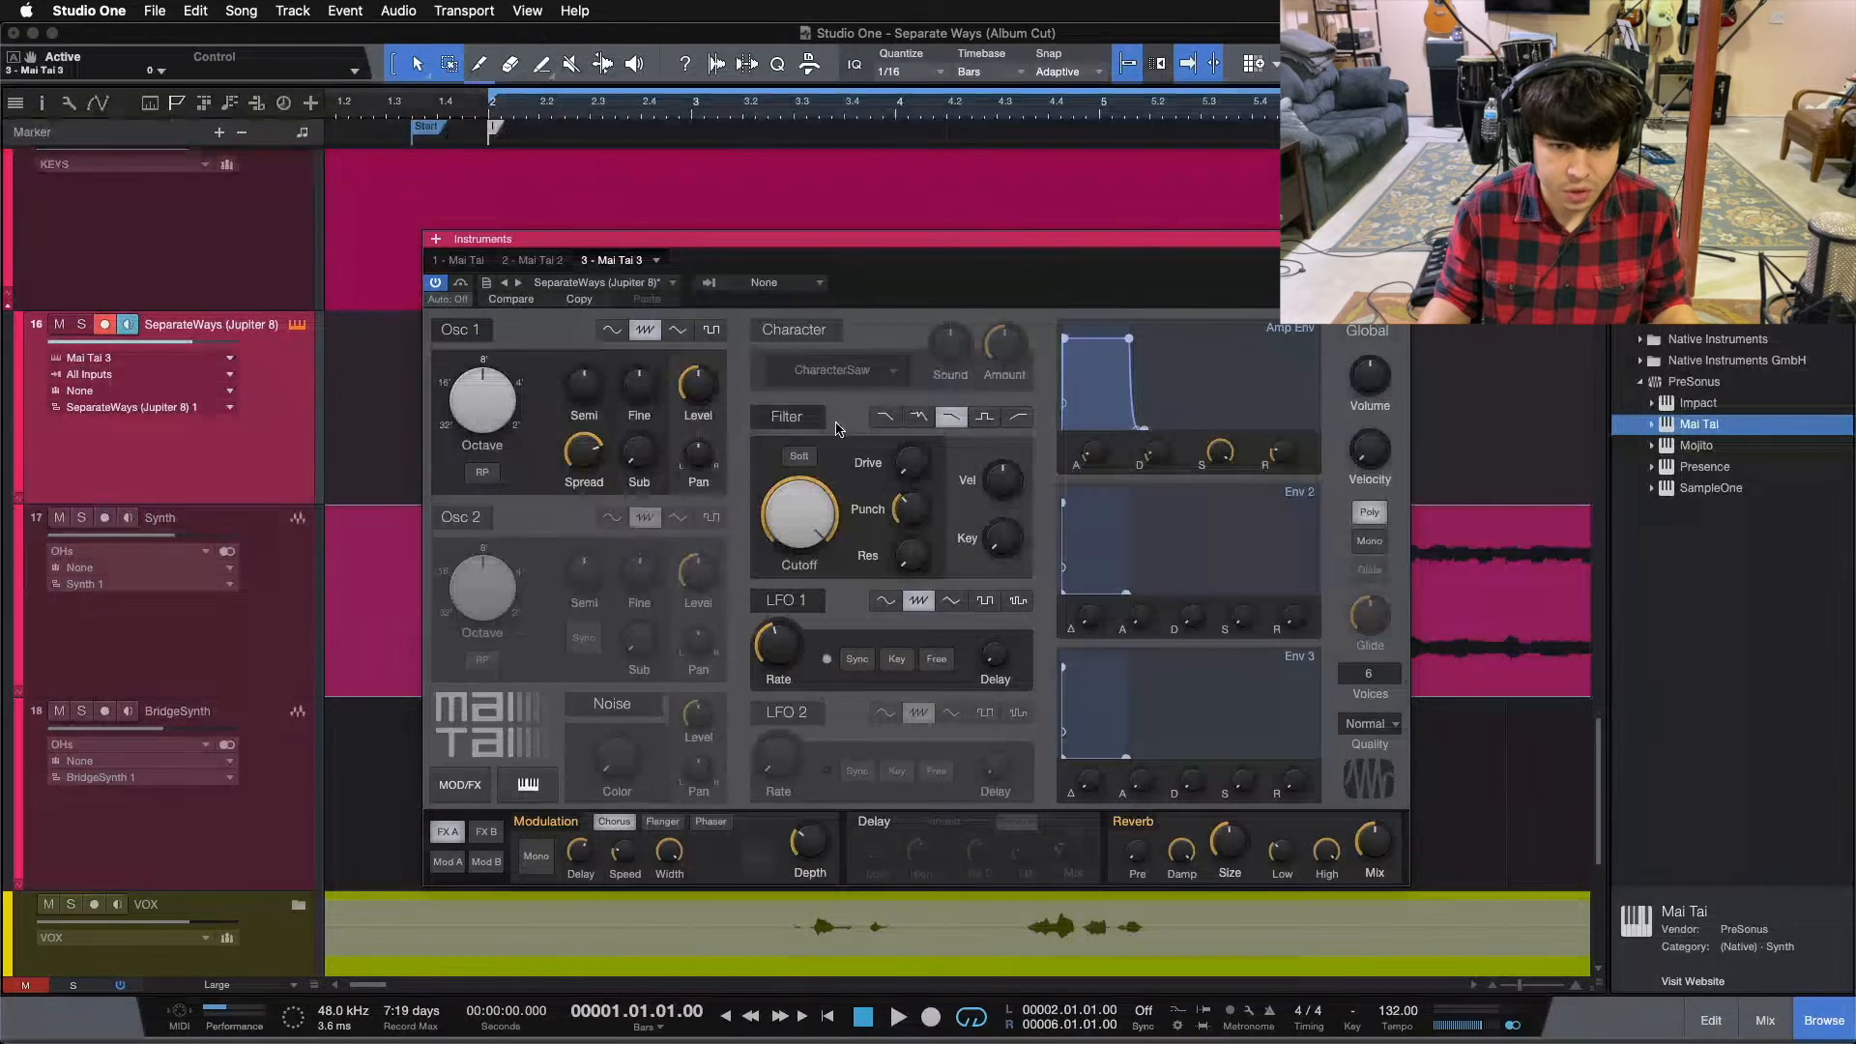
left_click(786, 600)
key("KP_1")
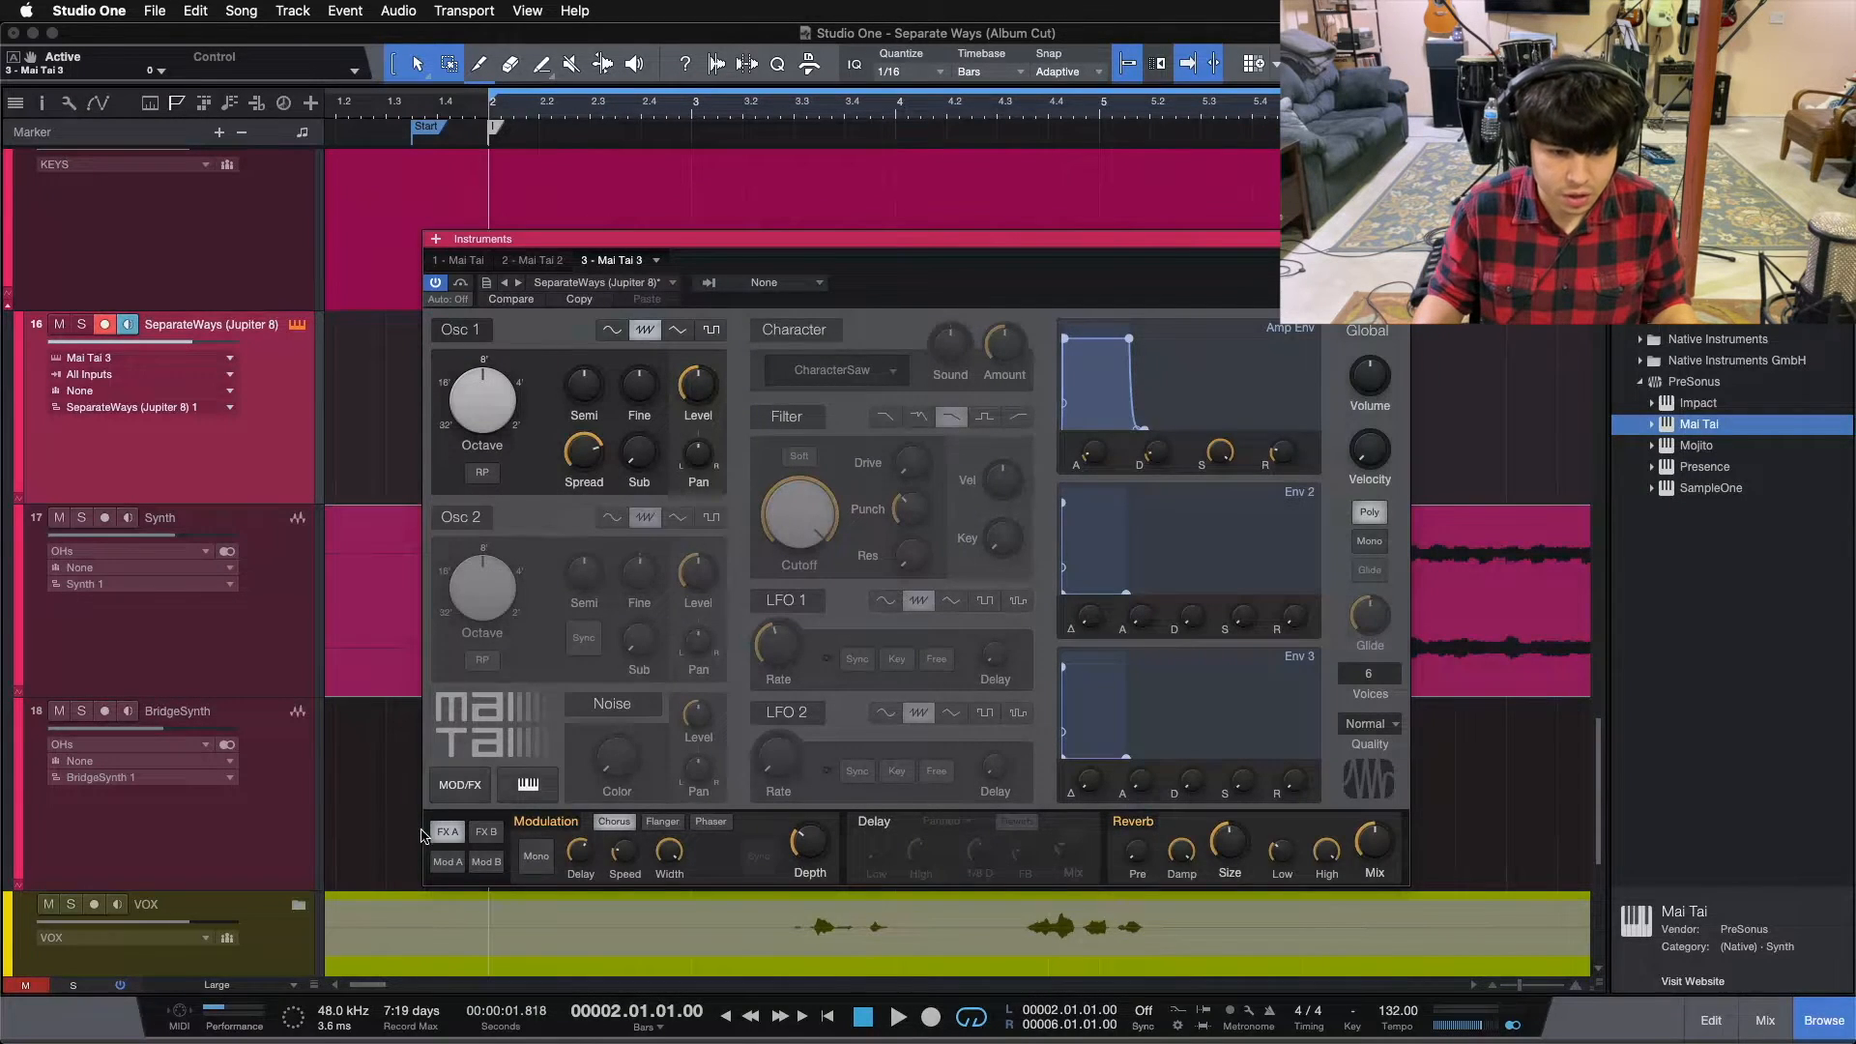
Show Mai Tai's on-screen keyboard and play notes across it to audition Osc 1 on its own
left_click(527, 784)
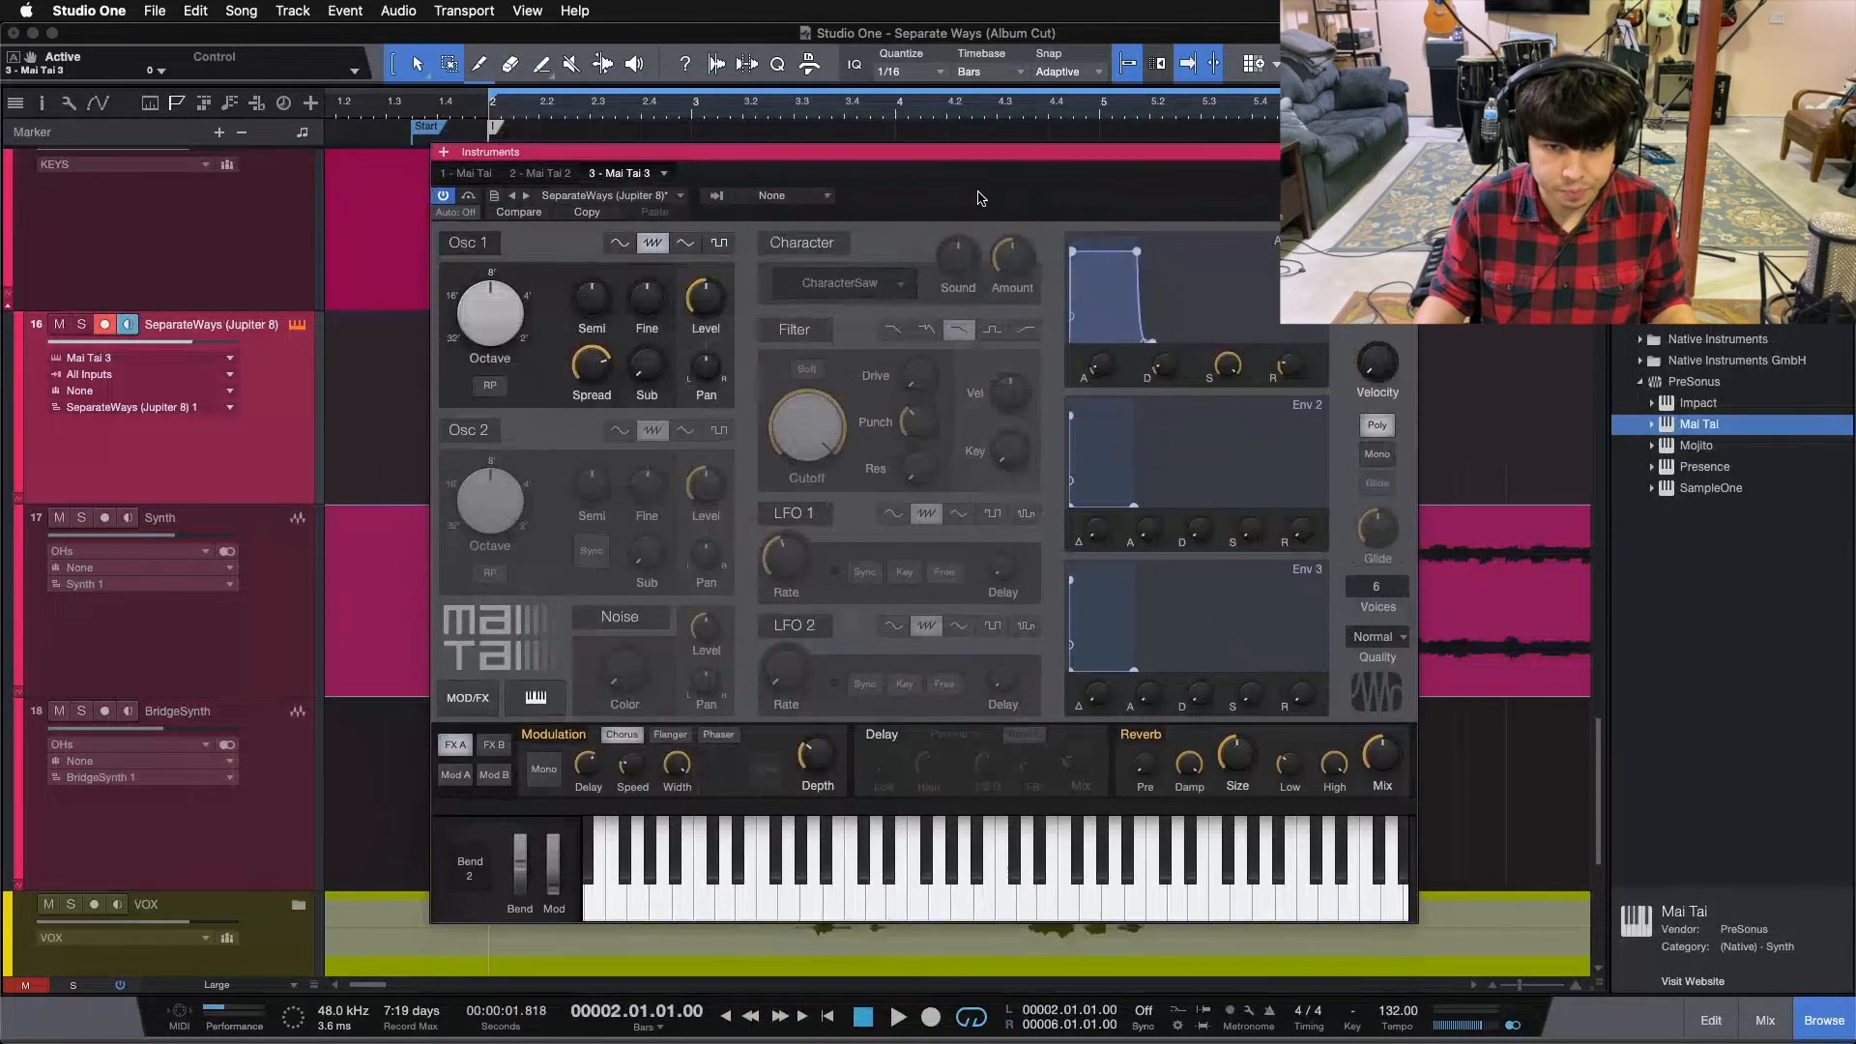
left_click(913, 878)
left_click(1000, 885)
left_click(1080, 880)
left_click(1042, 880)
left_click(1174, 876)
left_click(1196, 876)
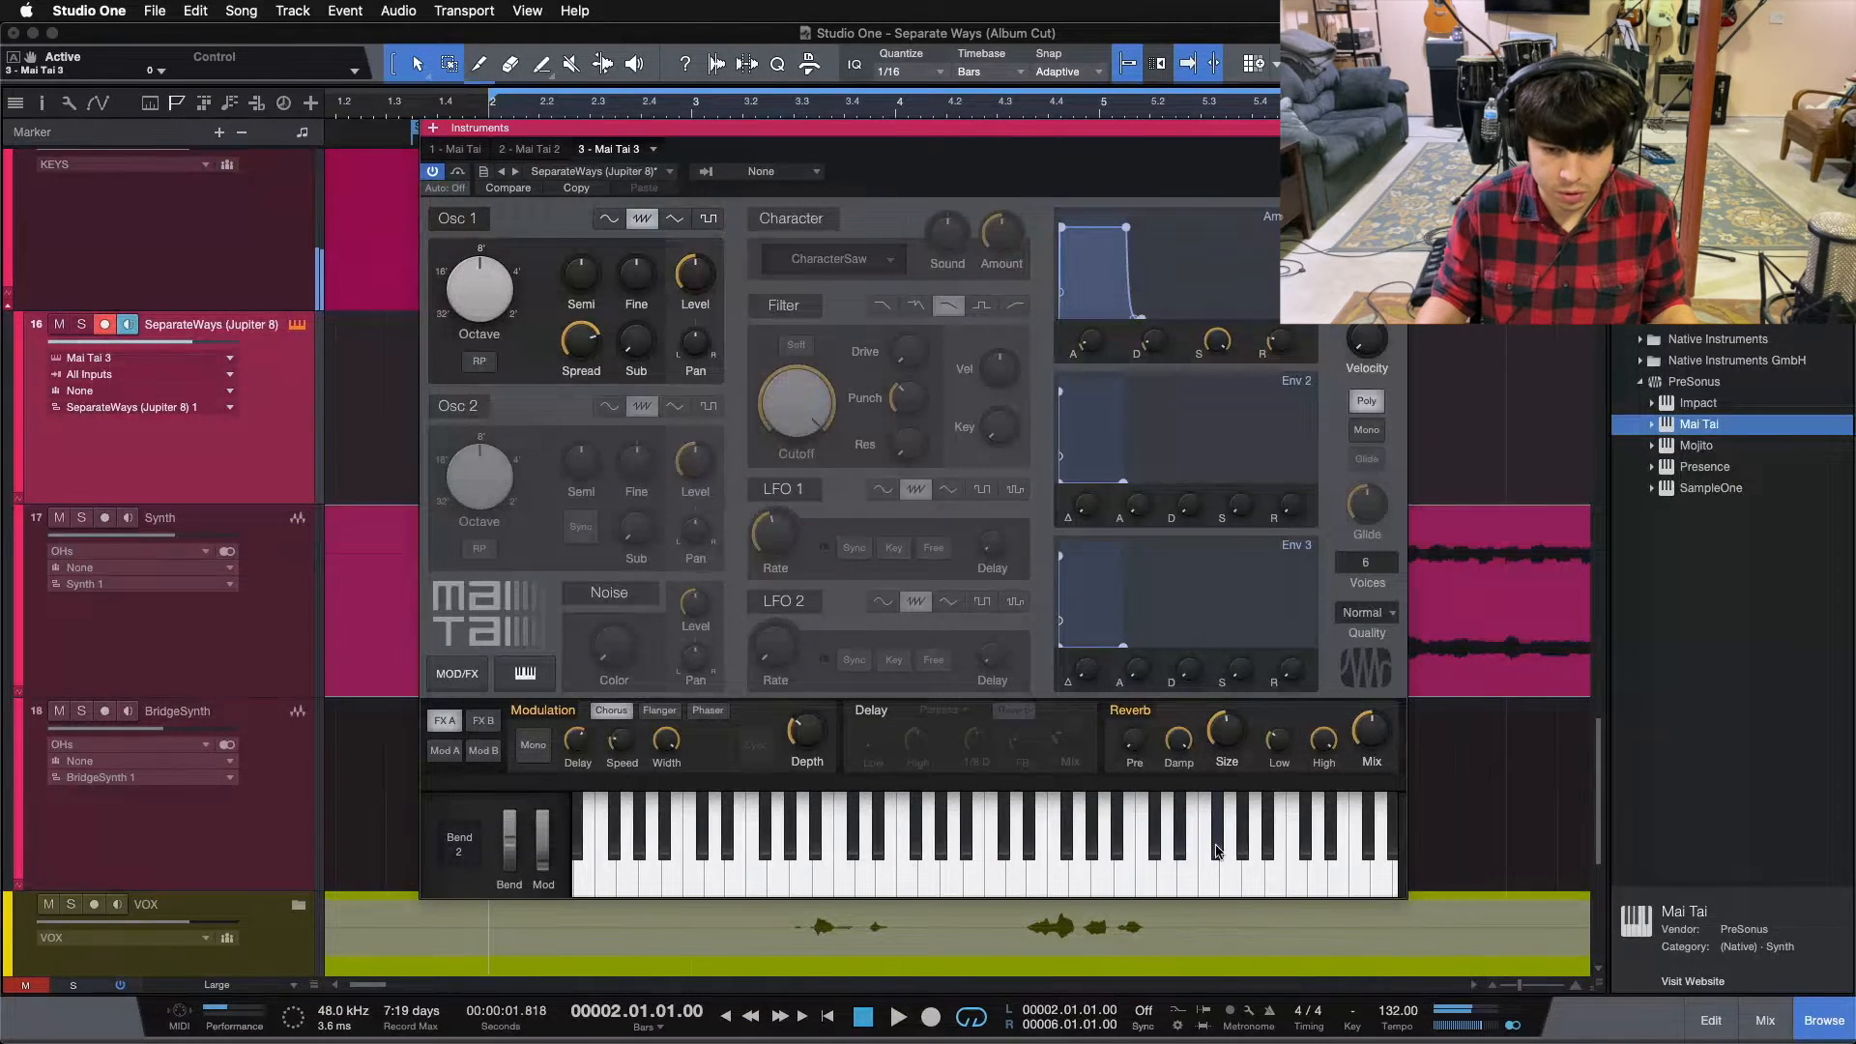
left_click(1220, 865)
left_click(1145, 881)
left_click(1128, 878)
left_click(1193, 880)
left_click(1226, 878)
left_click(1198, 885)
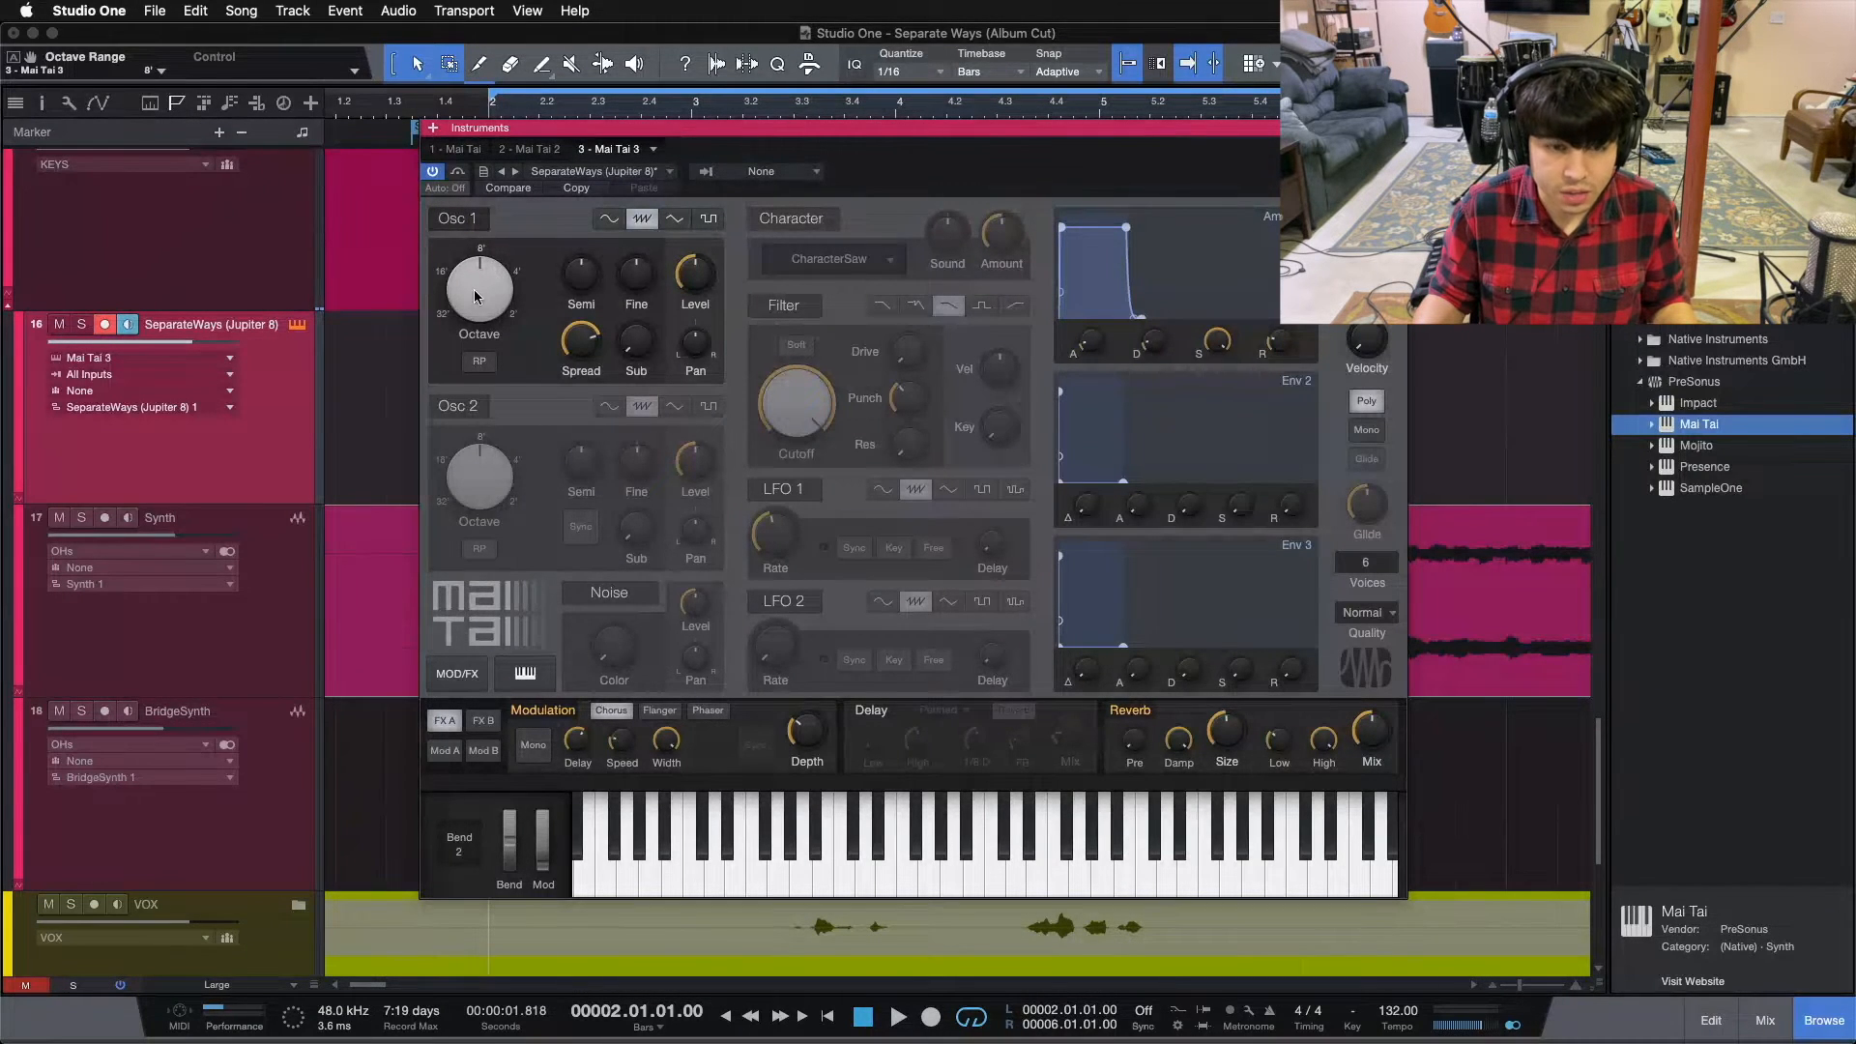
Reset the Spread of Osc 1 to 0% and play notes up to E3 to hear the sound without stereo width
mouse_move(578, 356)
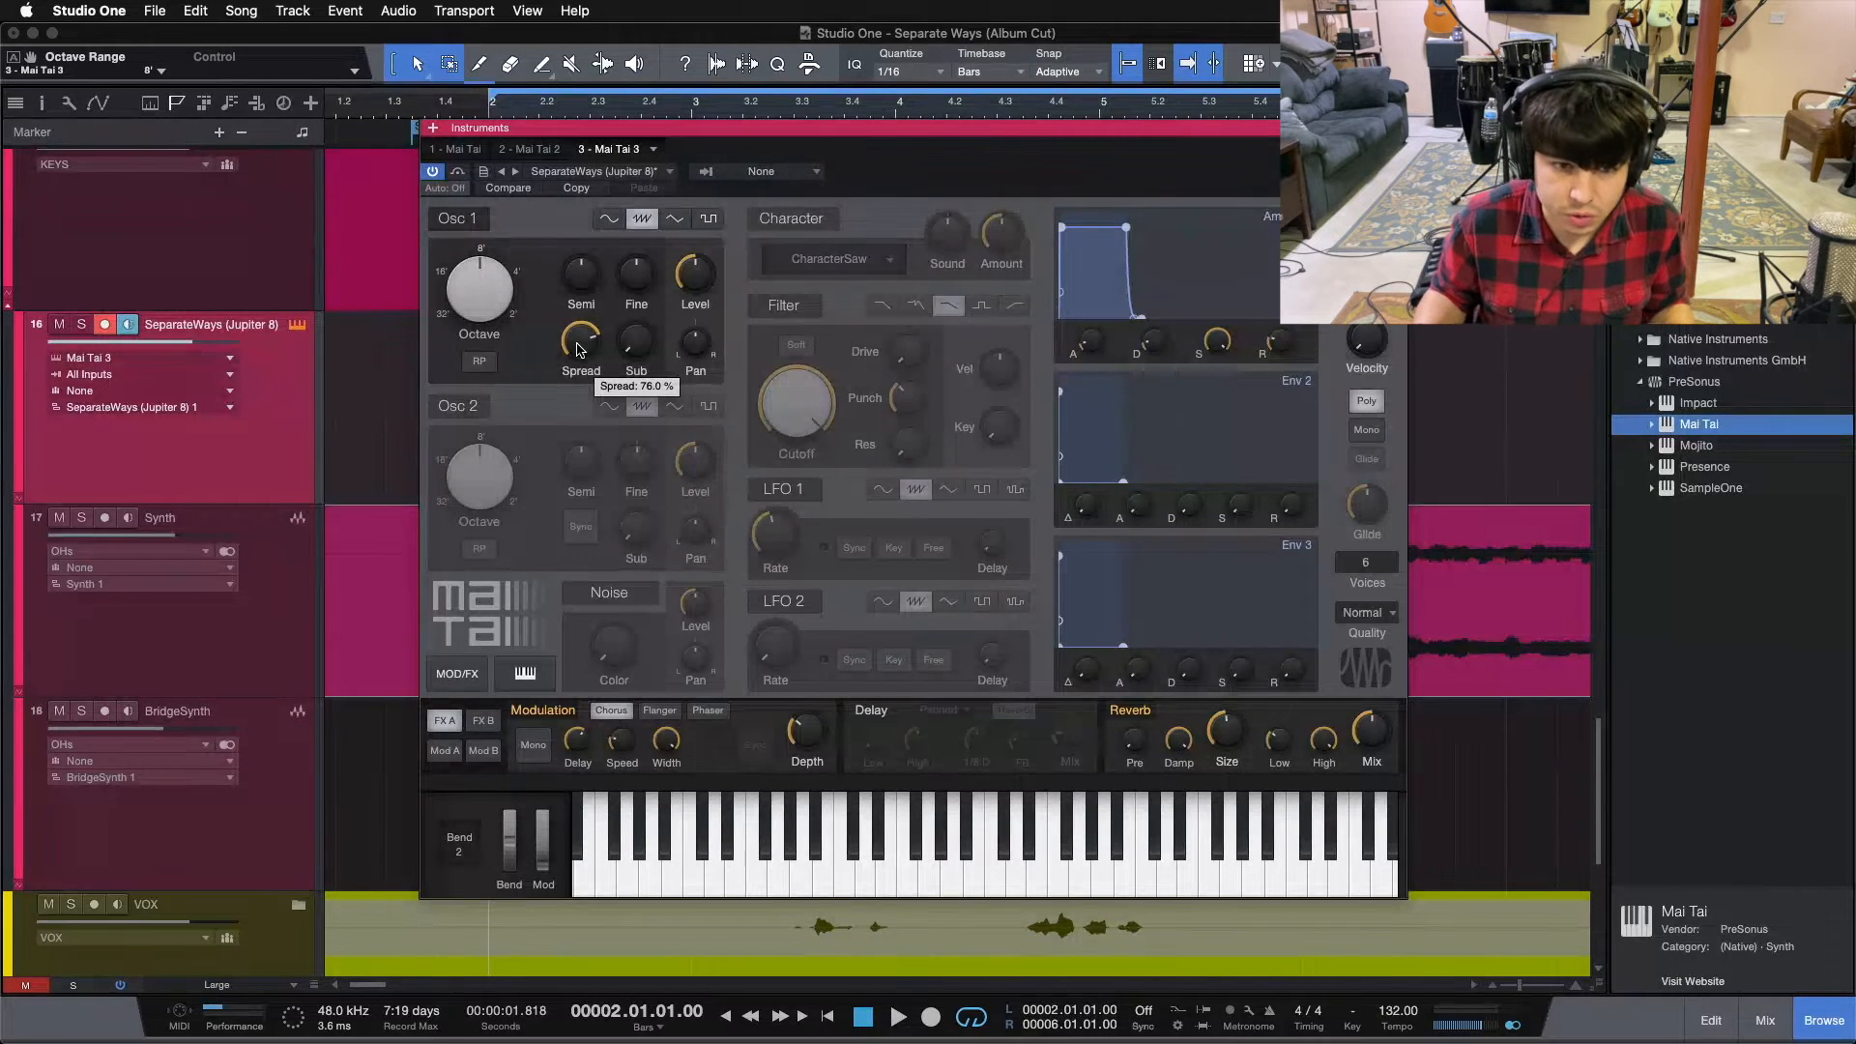
double_click(578, 346)
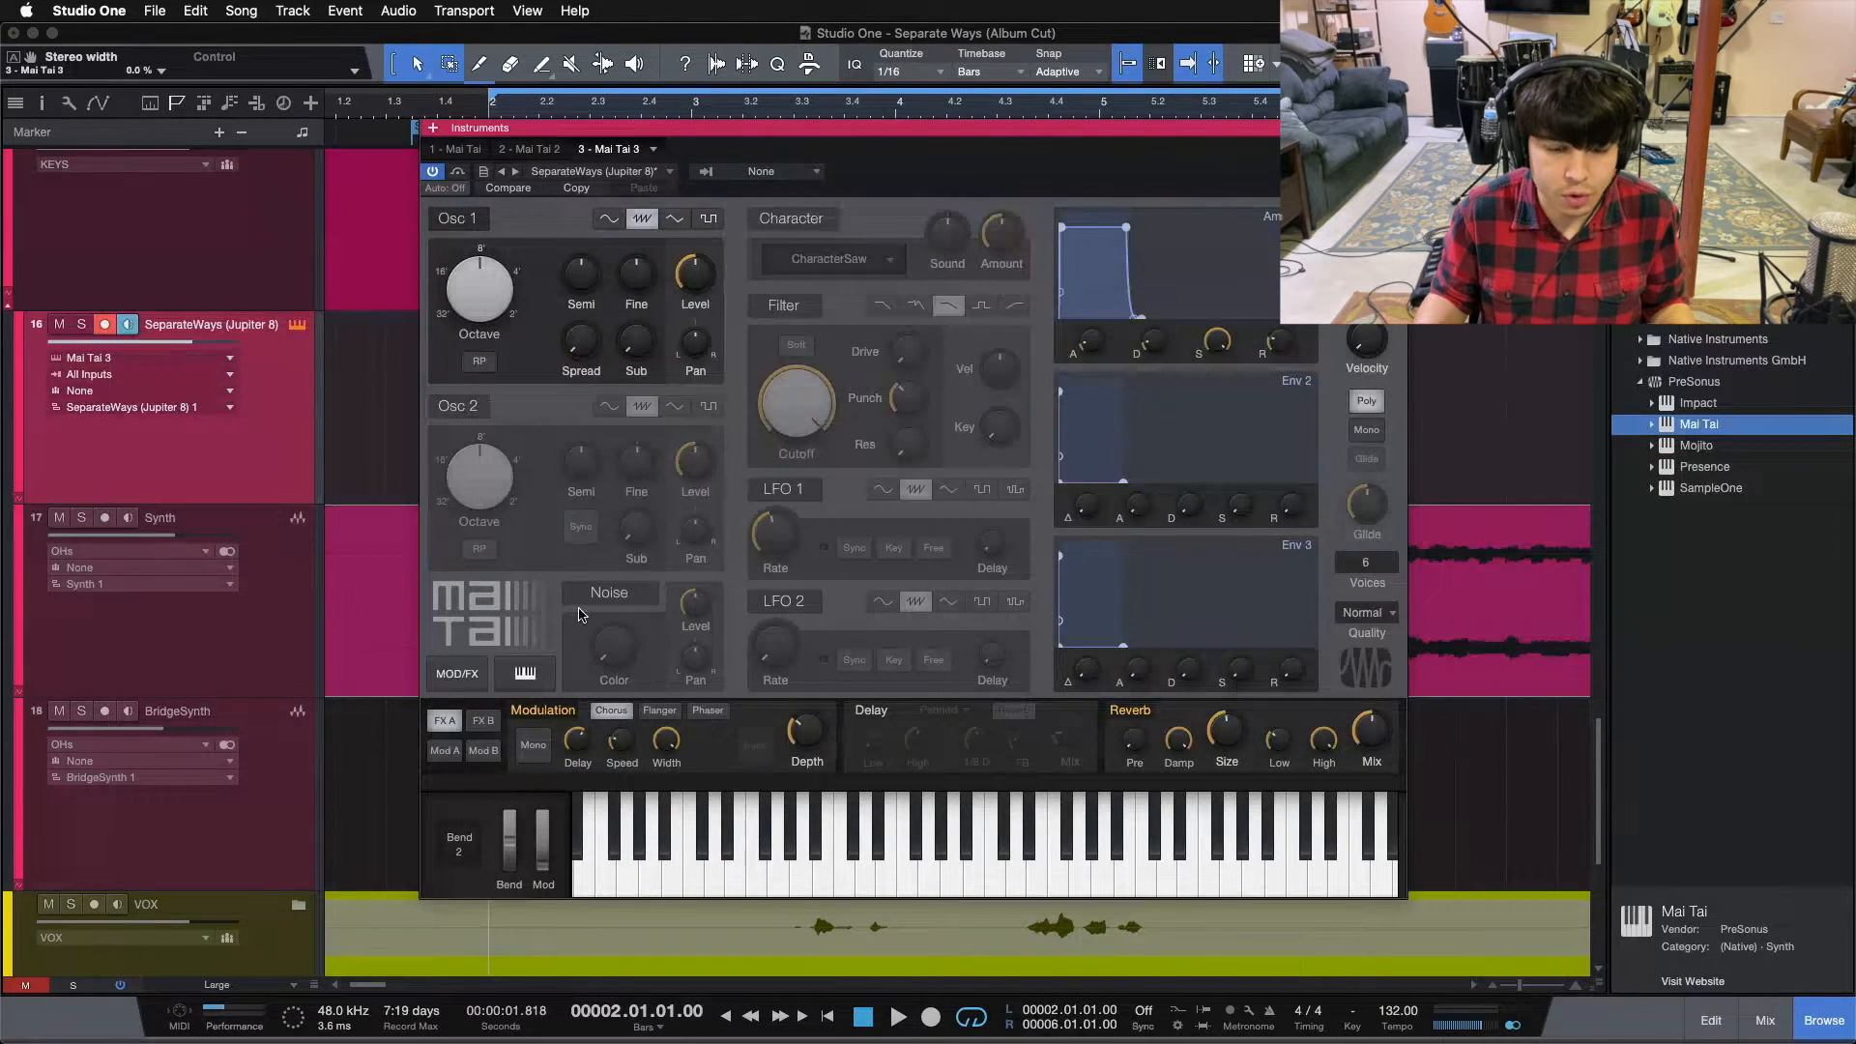
left_click(952, 871)
left_click(1022, 874)
left_click(1032, 874)
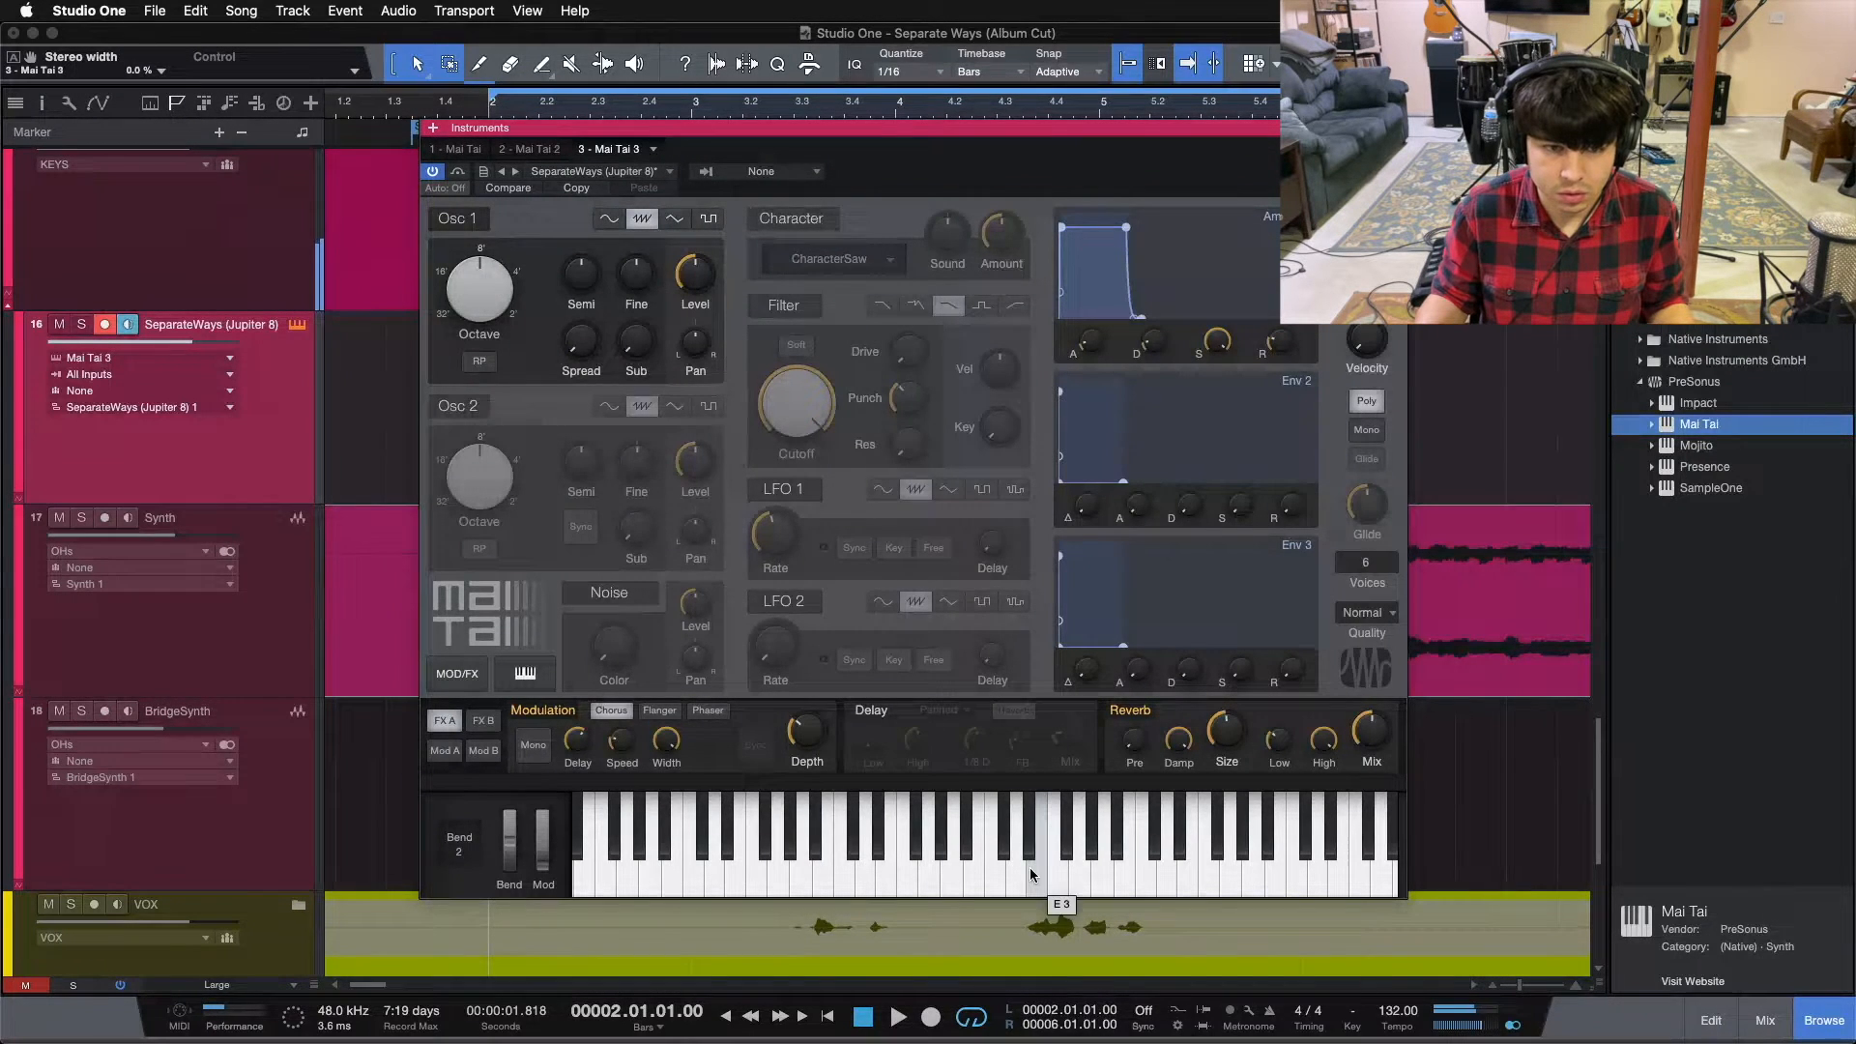
Undo the Osc 1 Spread reset and play E3 repeatedly to hear the wider sound
key("super+z")
left_click(1031, 876)
left_click(1031, 876)
left_click(1031, 875)
left_click(1032, 876)
left_click(1032, 876)
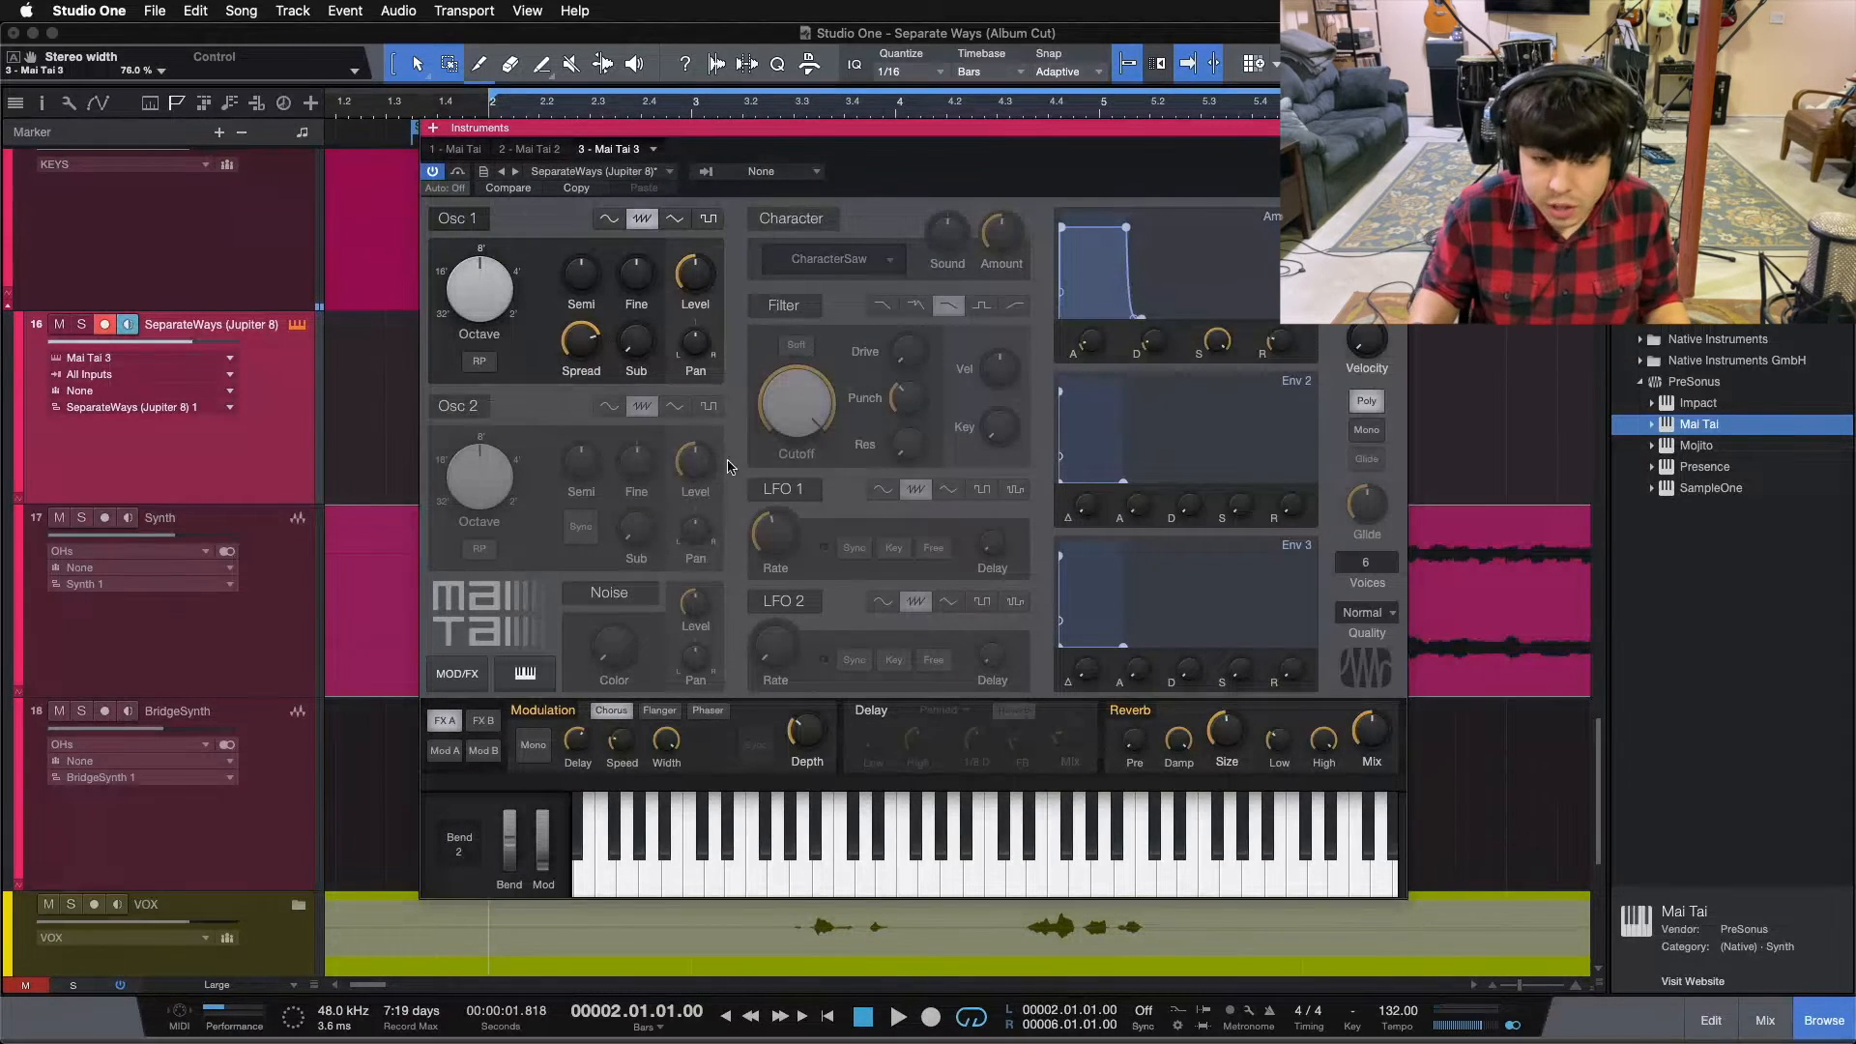
left_click(1034, 872)
left_click(1035, 872)
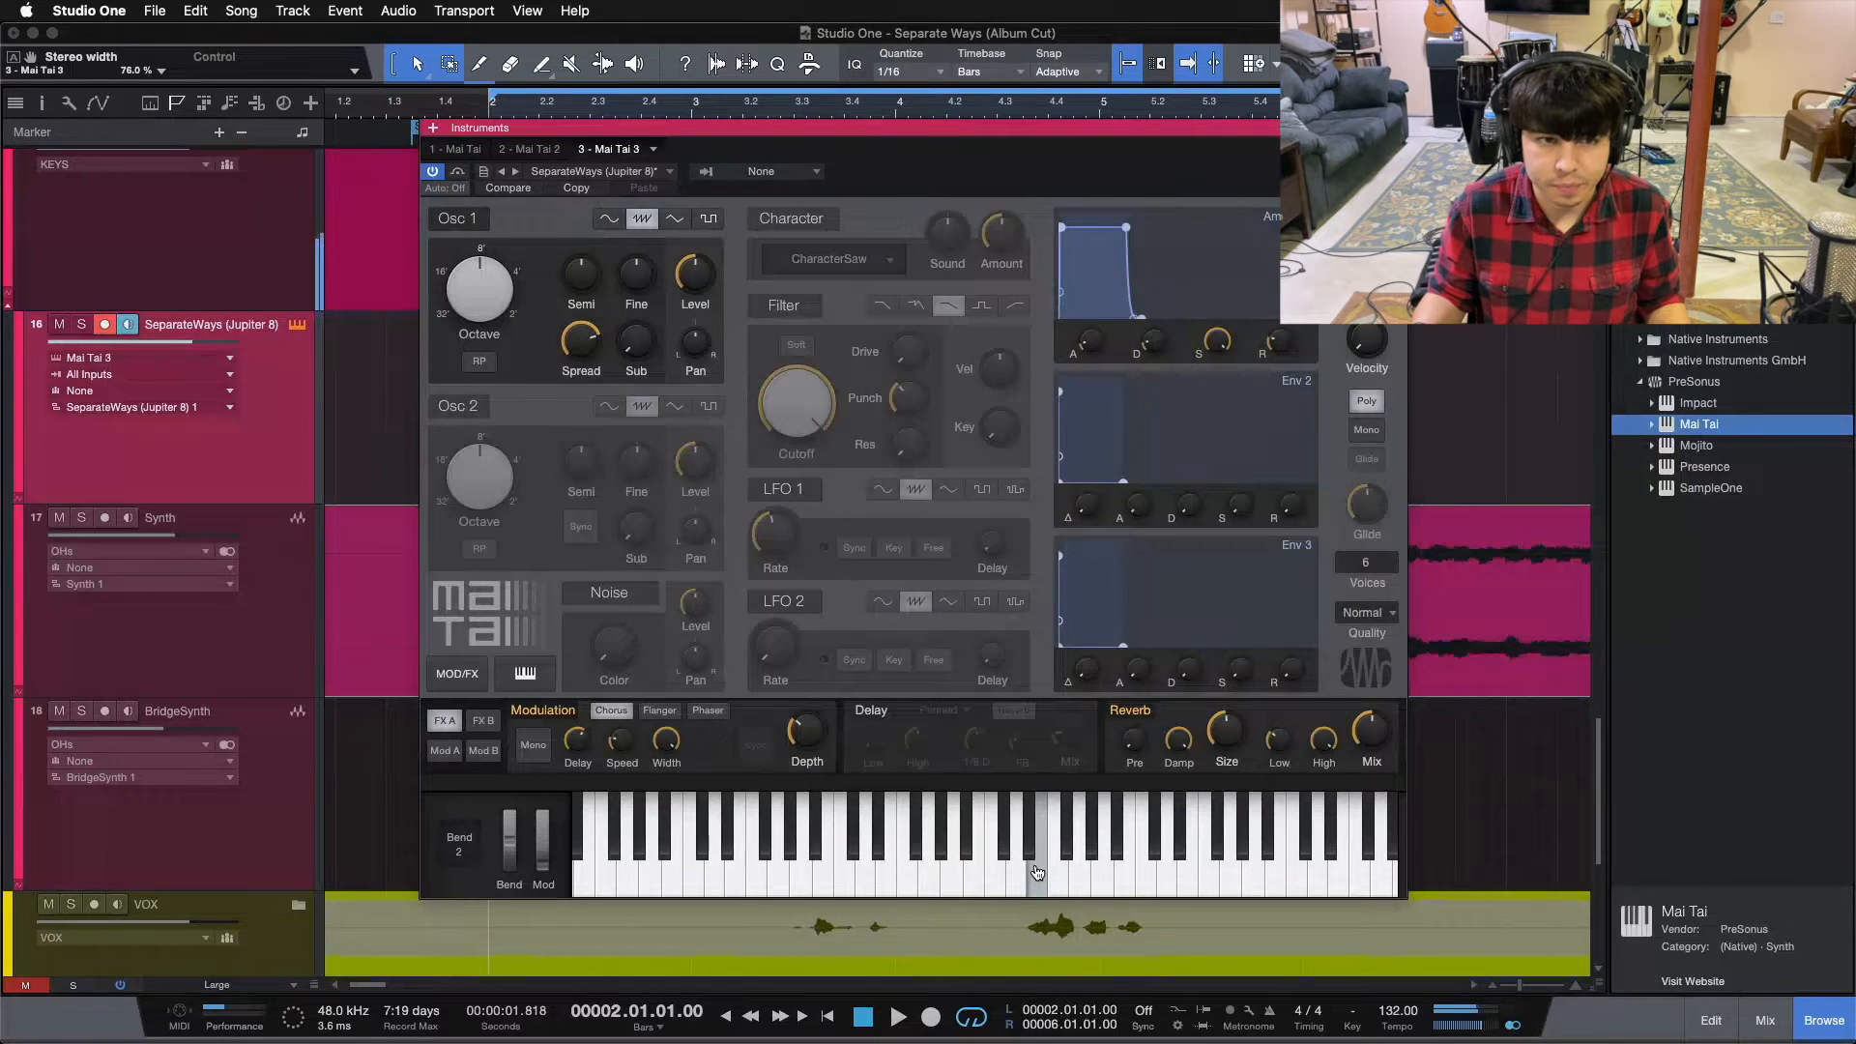
Undo and redo changes to switch the Osc 1 Spread between 0% and 76%, playing E3 to compare the stereo width
key("super+z")
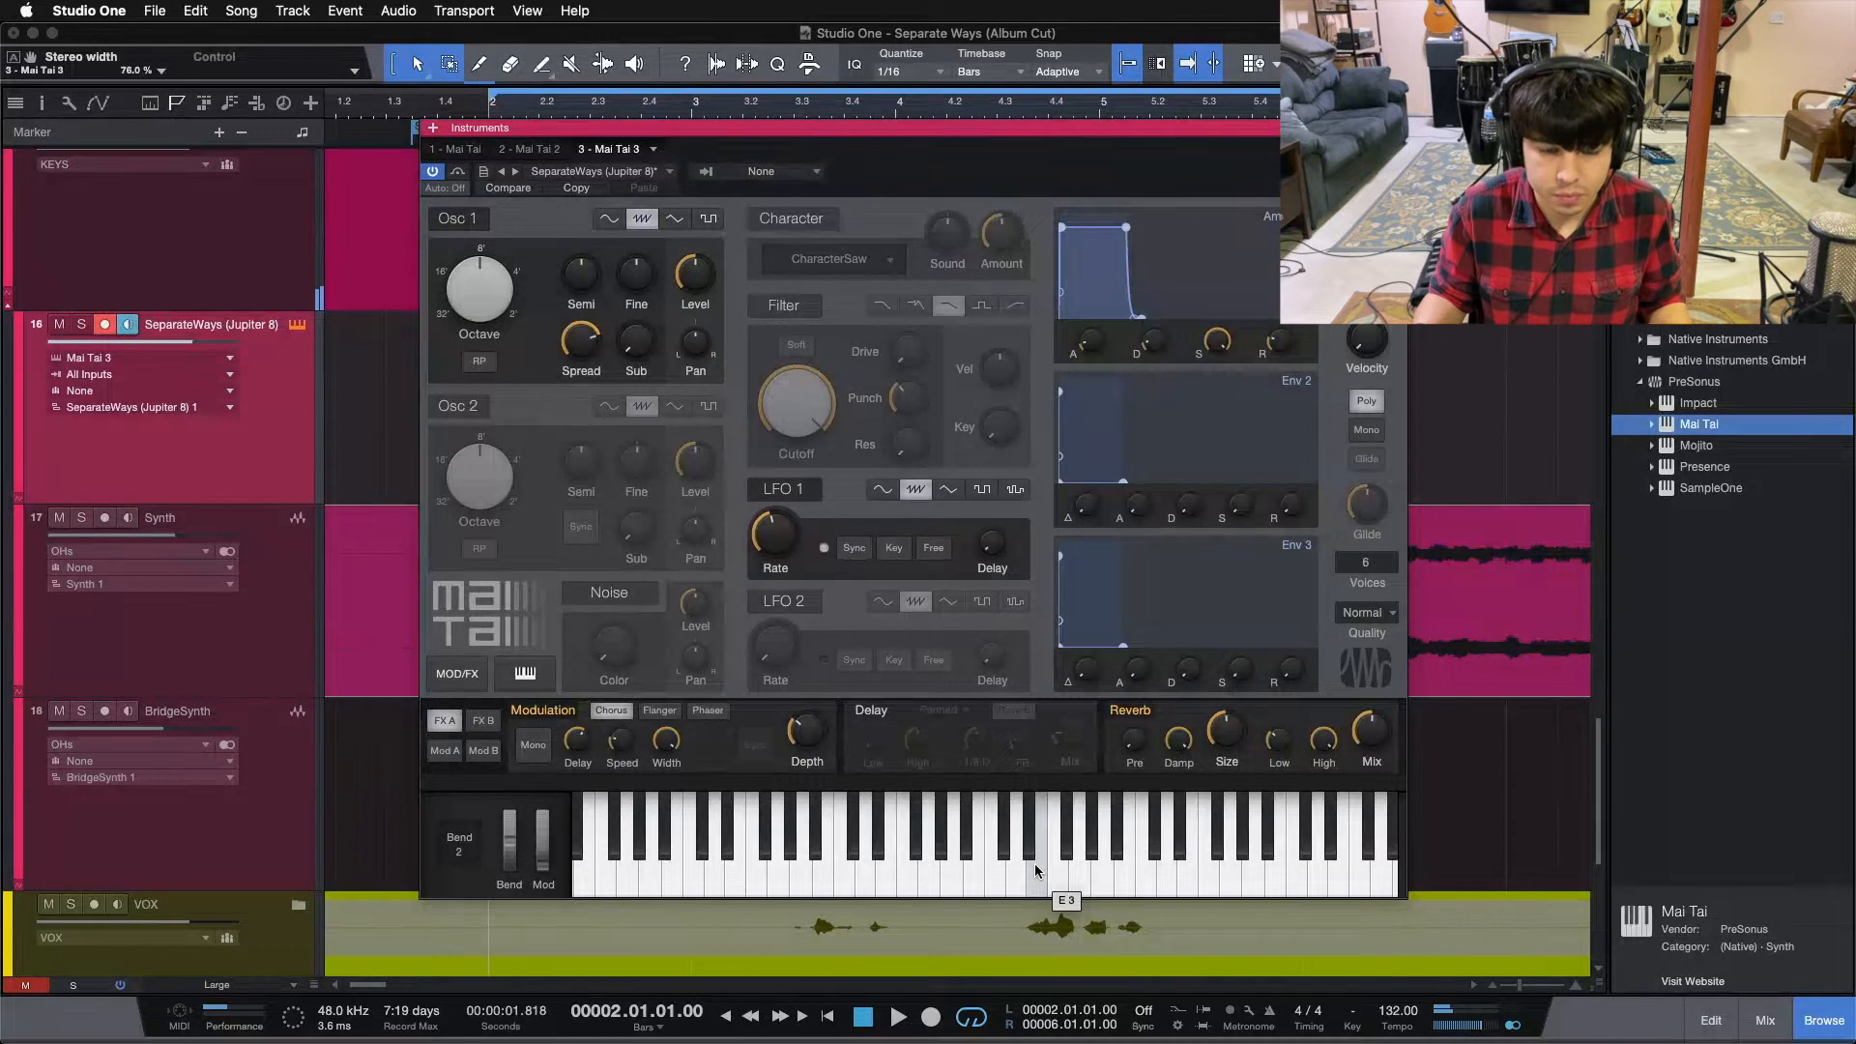
key("super+z")
key("super+z")
left_click(1037, 873)
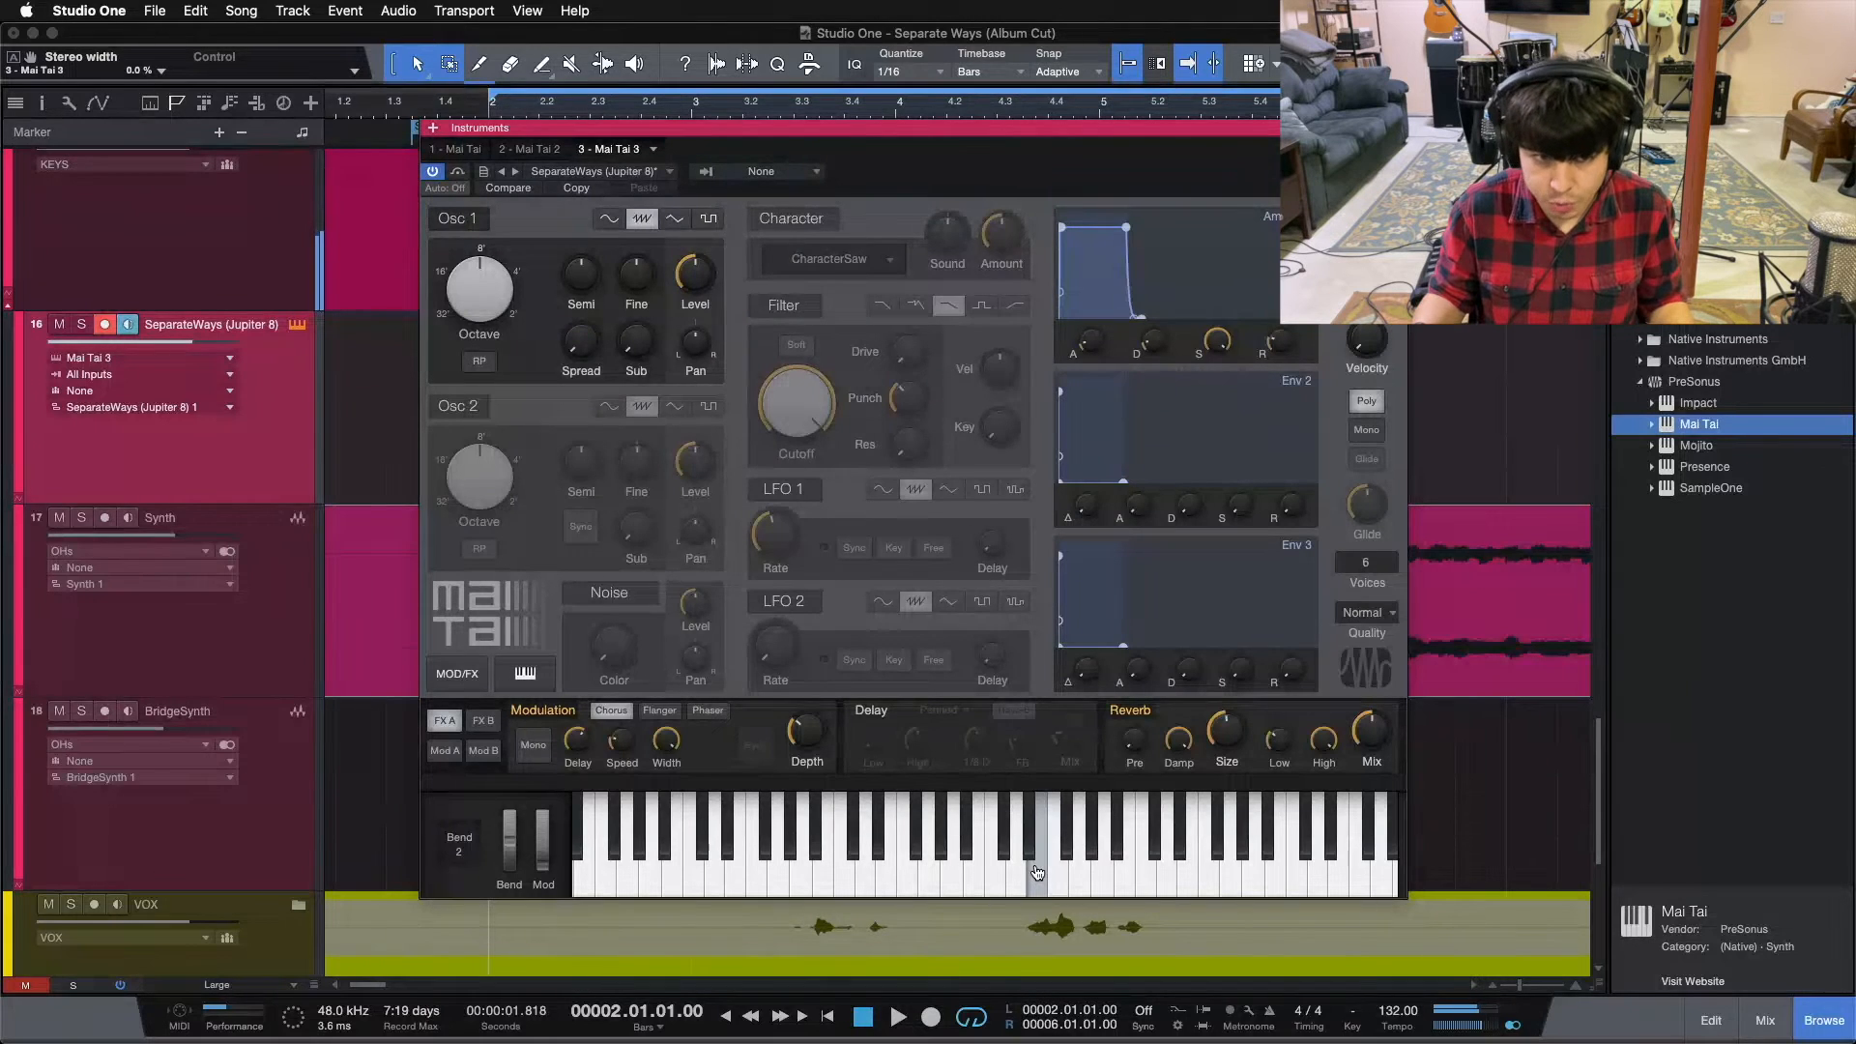
key("super+shift+z")
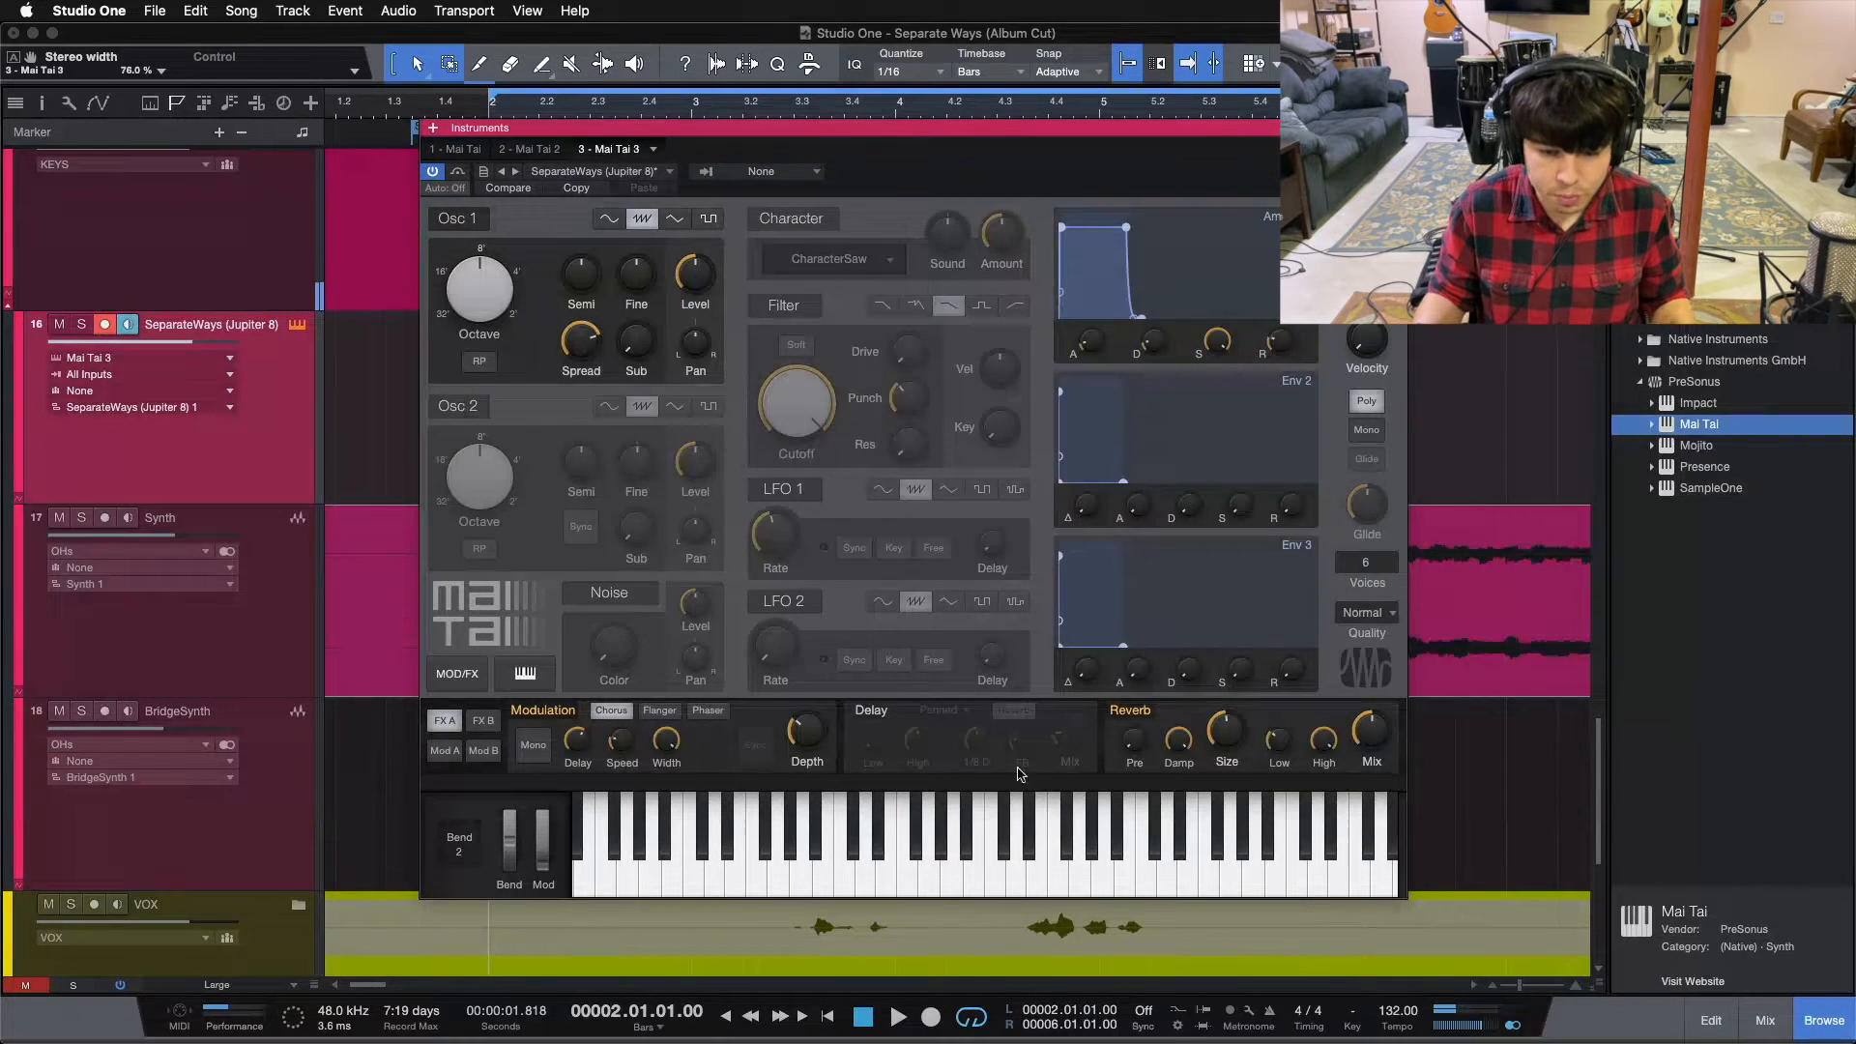
left_click(1042, 877)
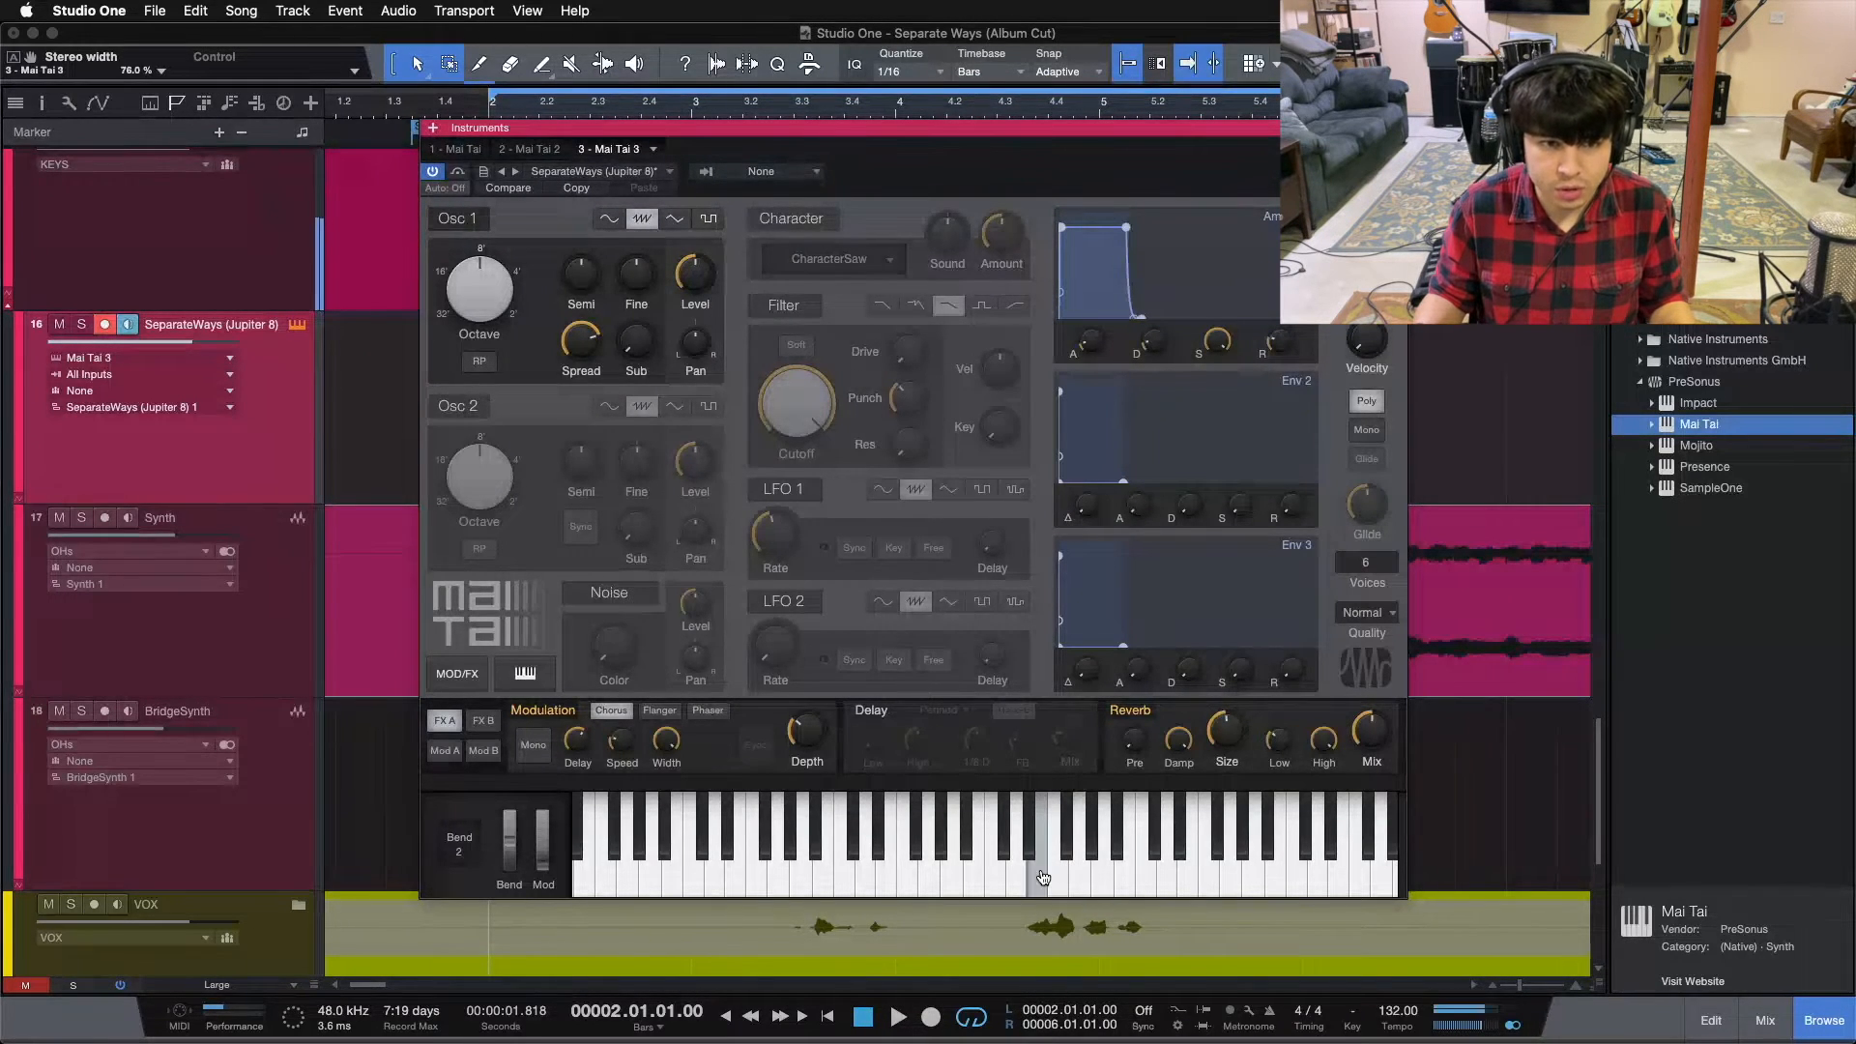
left_click(1043, 877)
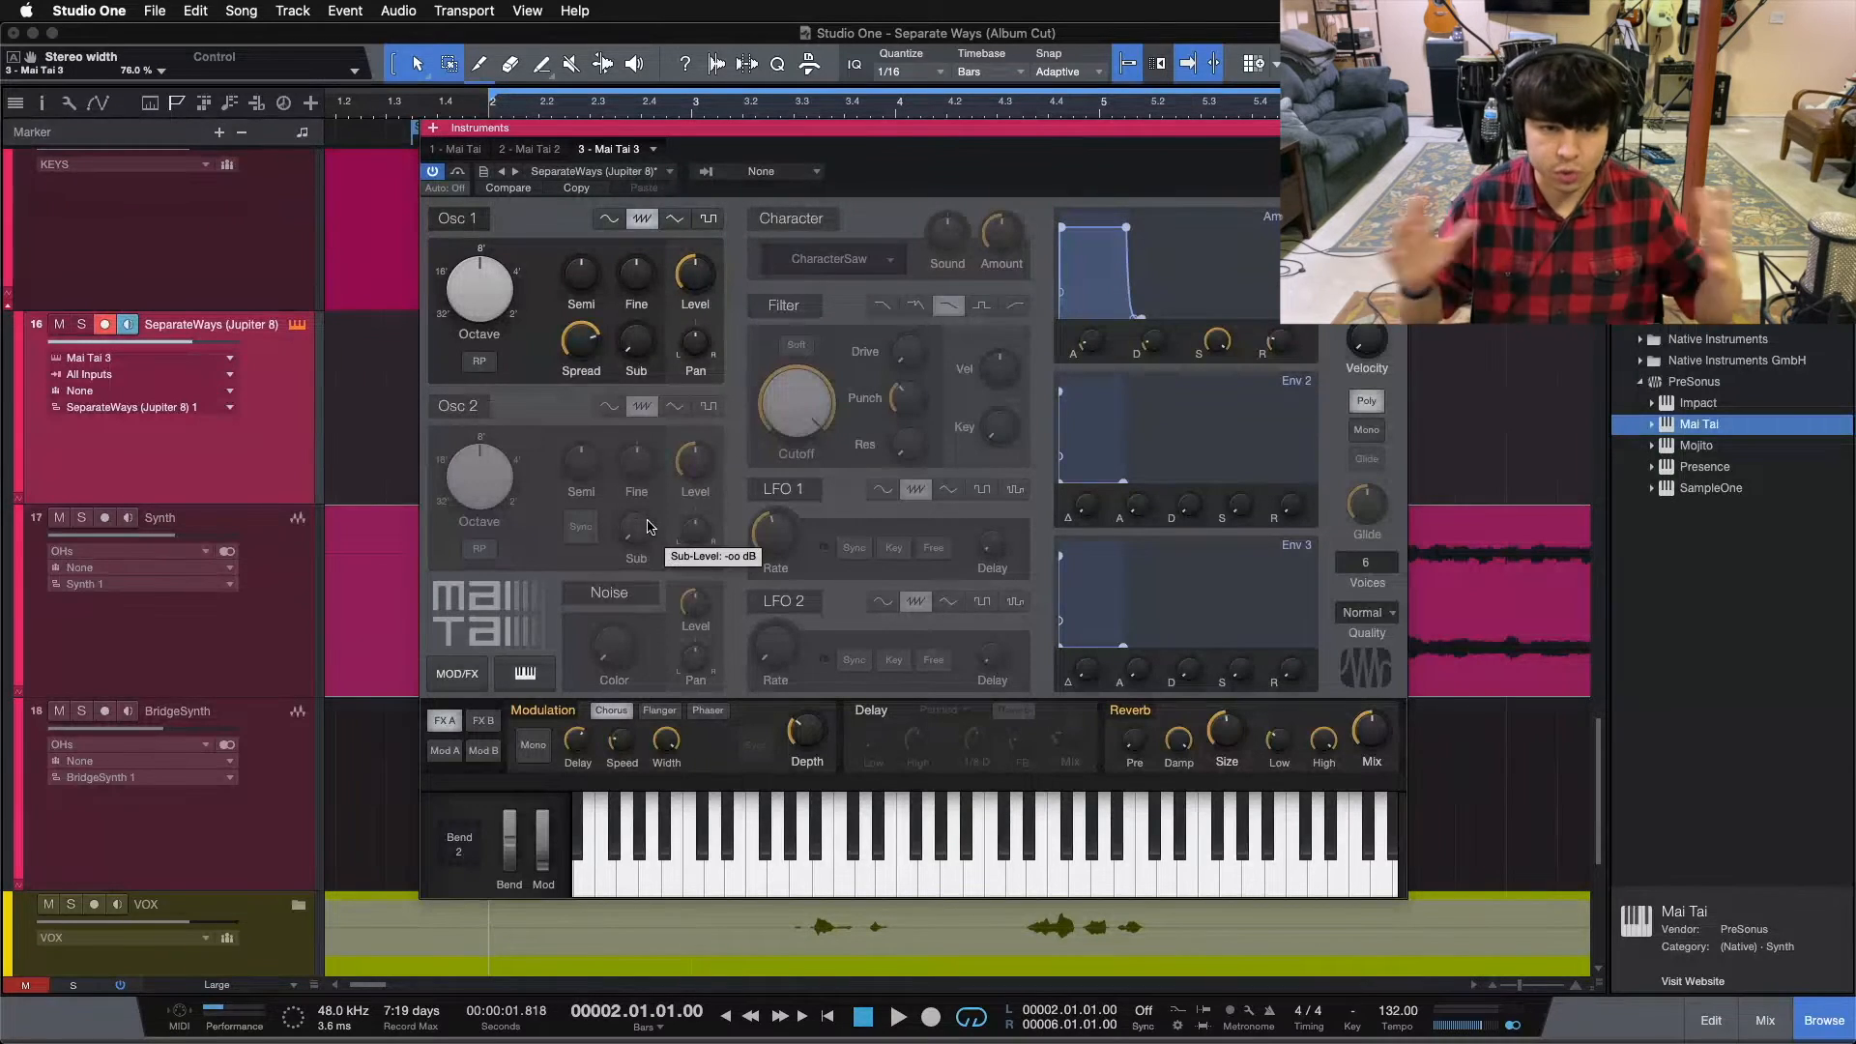
Turn Osc 2 on again and play notes up to E3 to hear both oscillators together
left_click(452, 408)
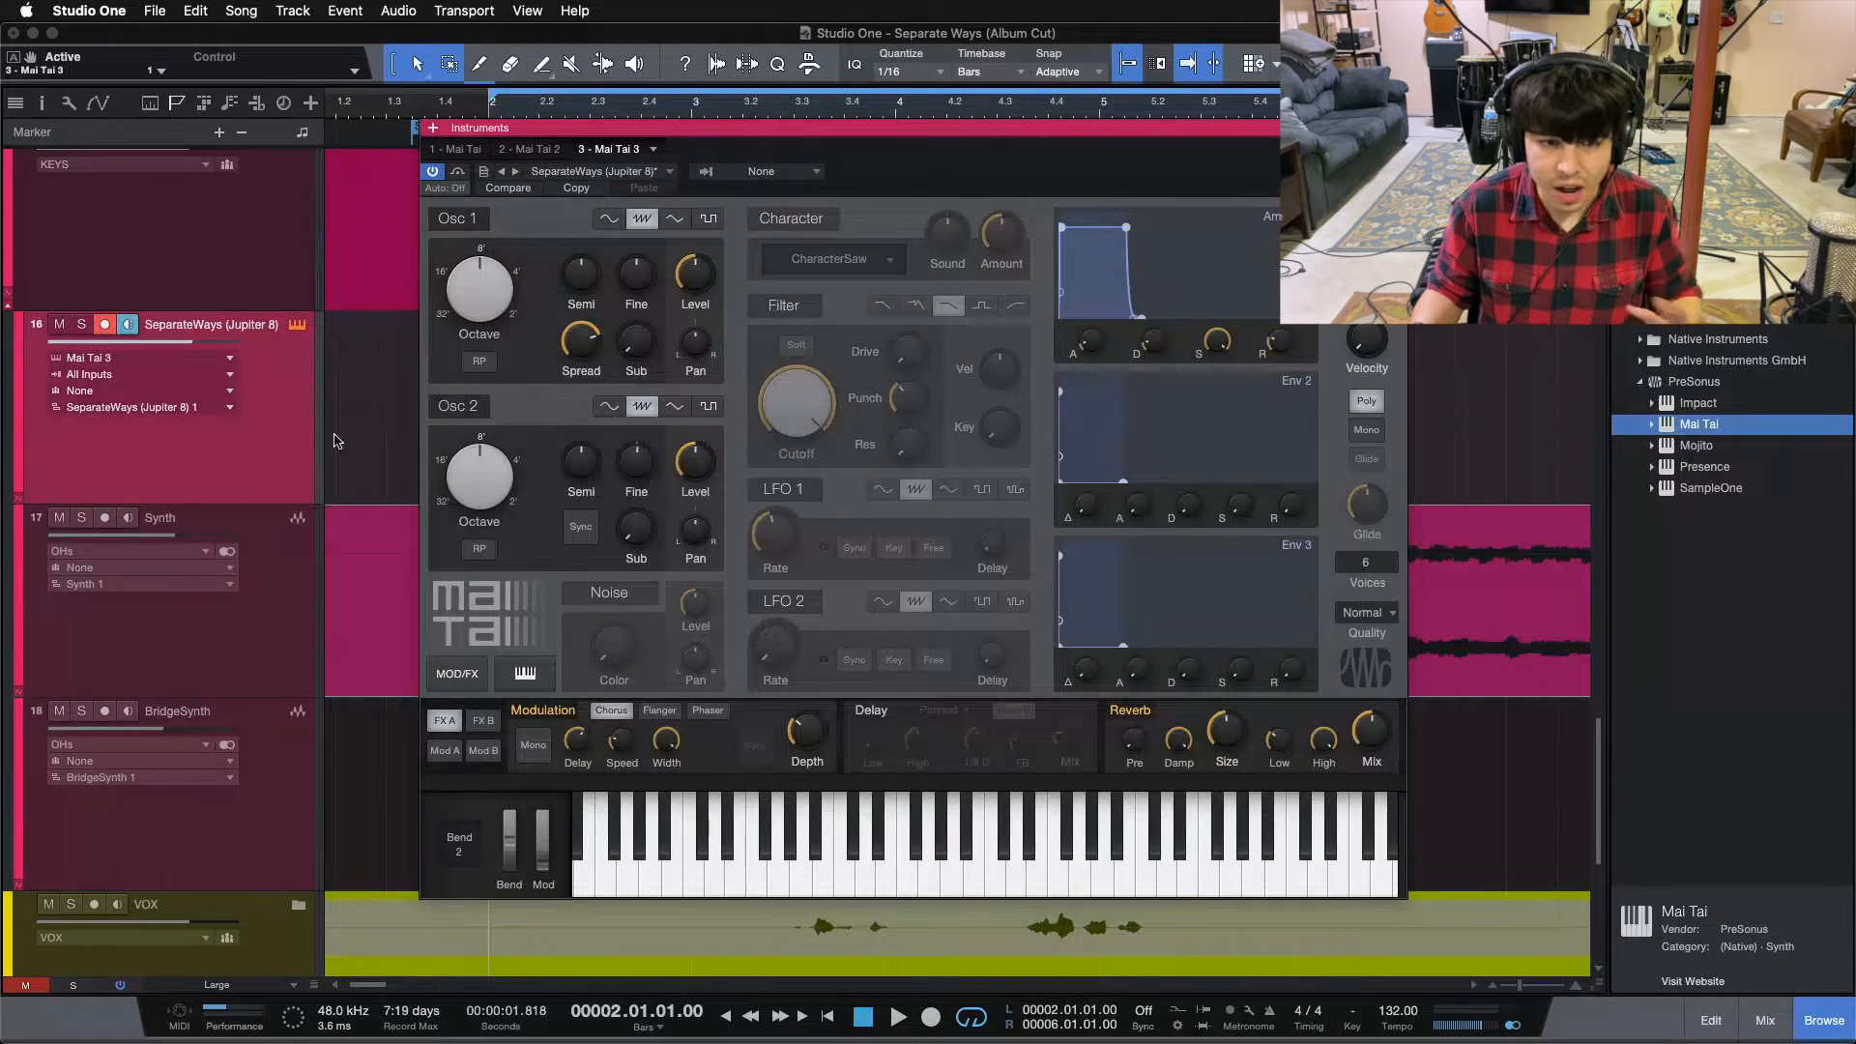
mouse_move(636, 462)
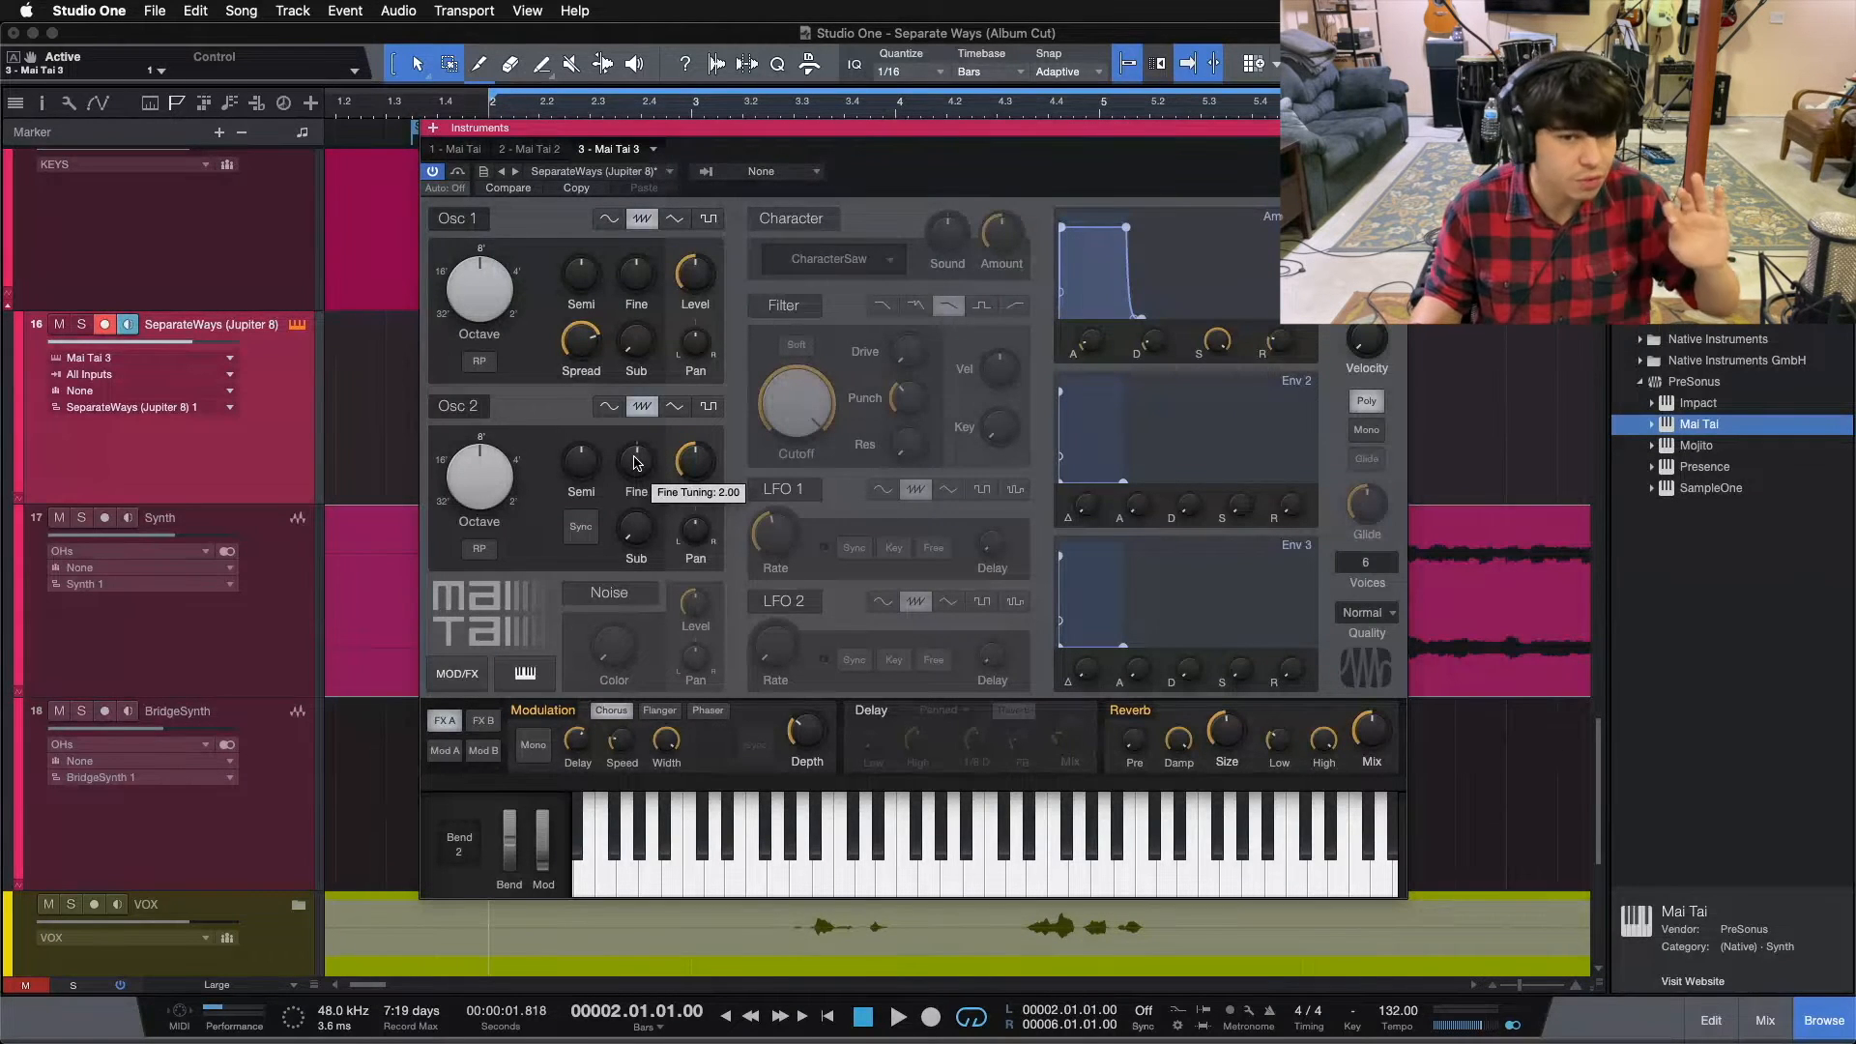
left_click(970, 889)
left_click(1020, 885)
left_click(1046, 881)
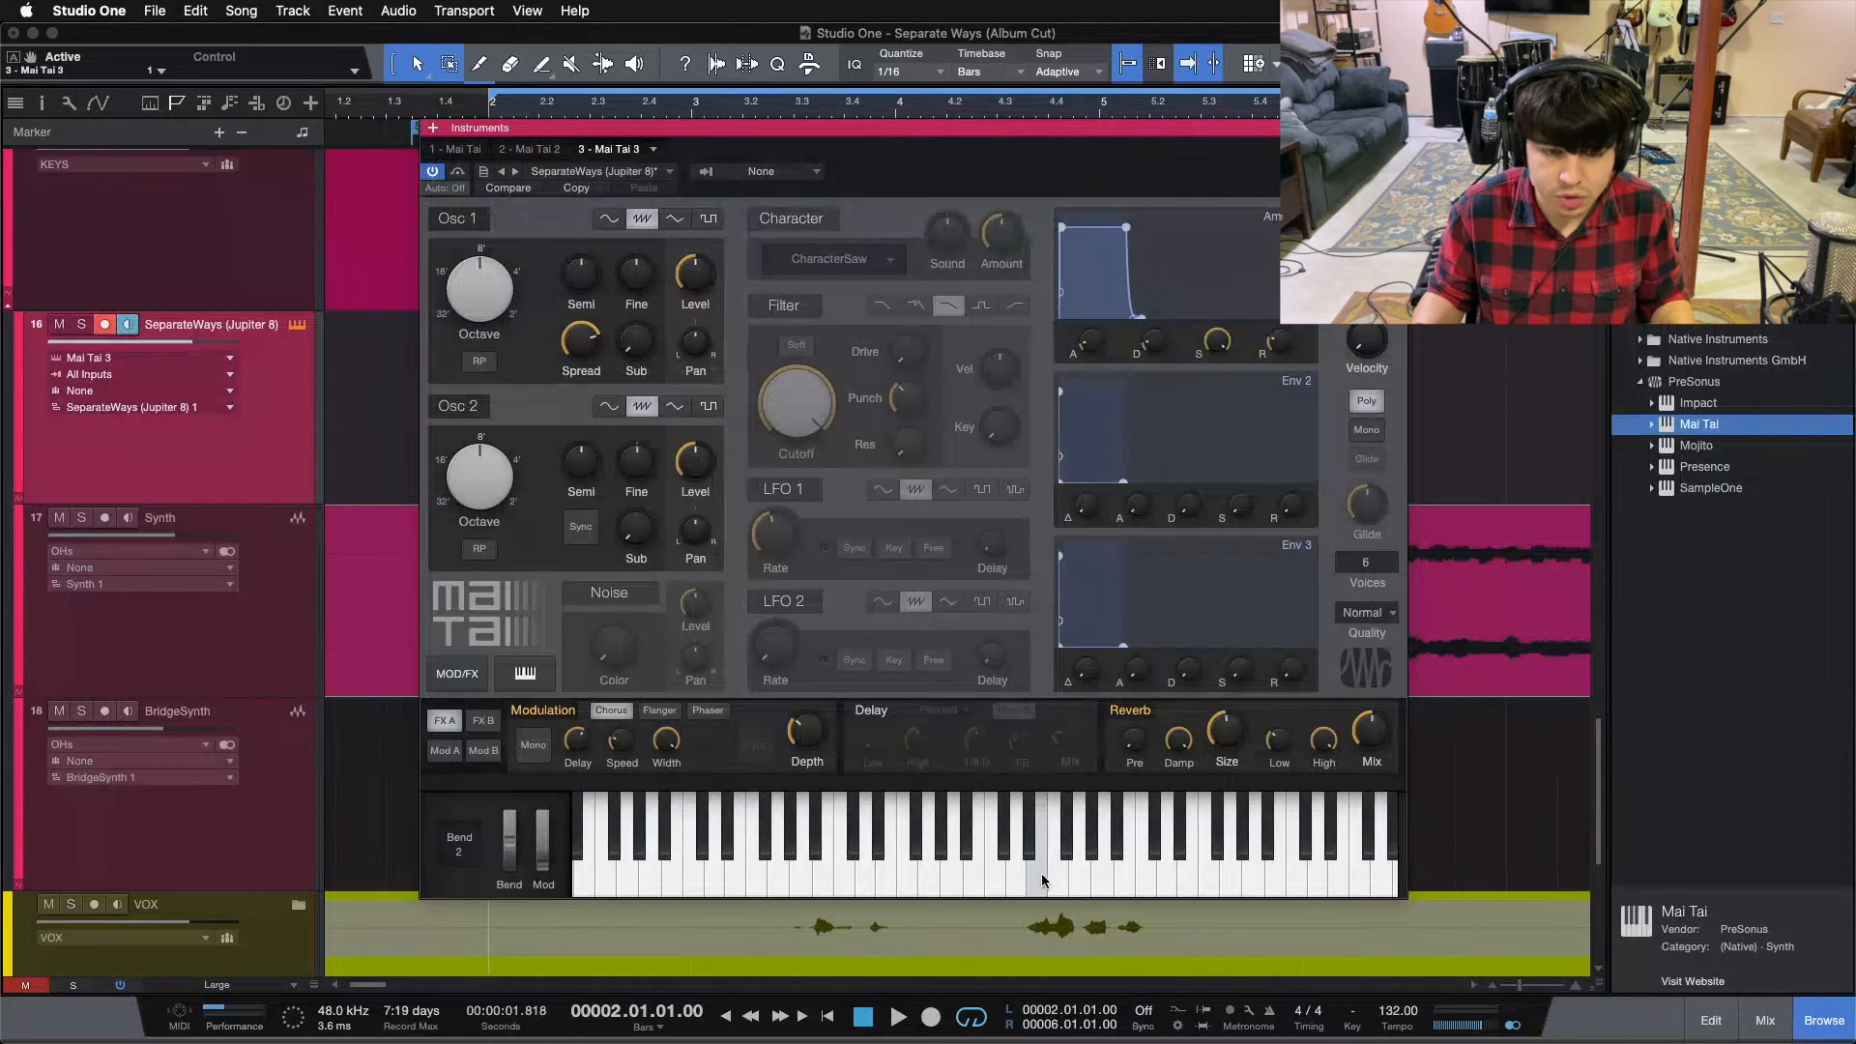
left_click(1042, 881)
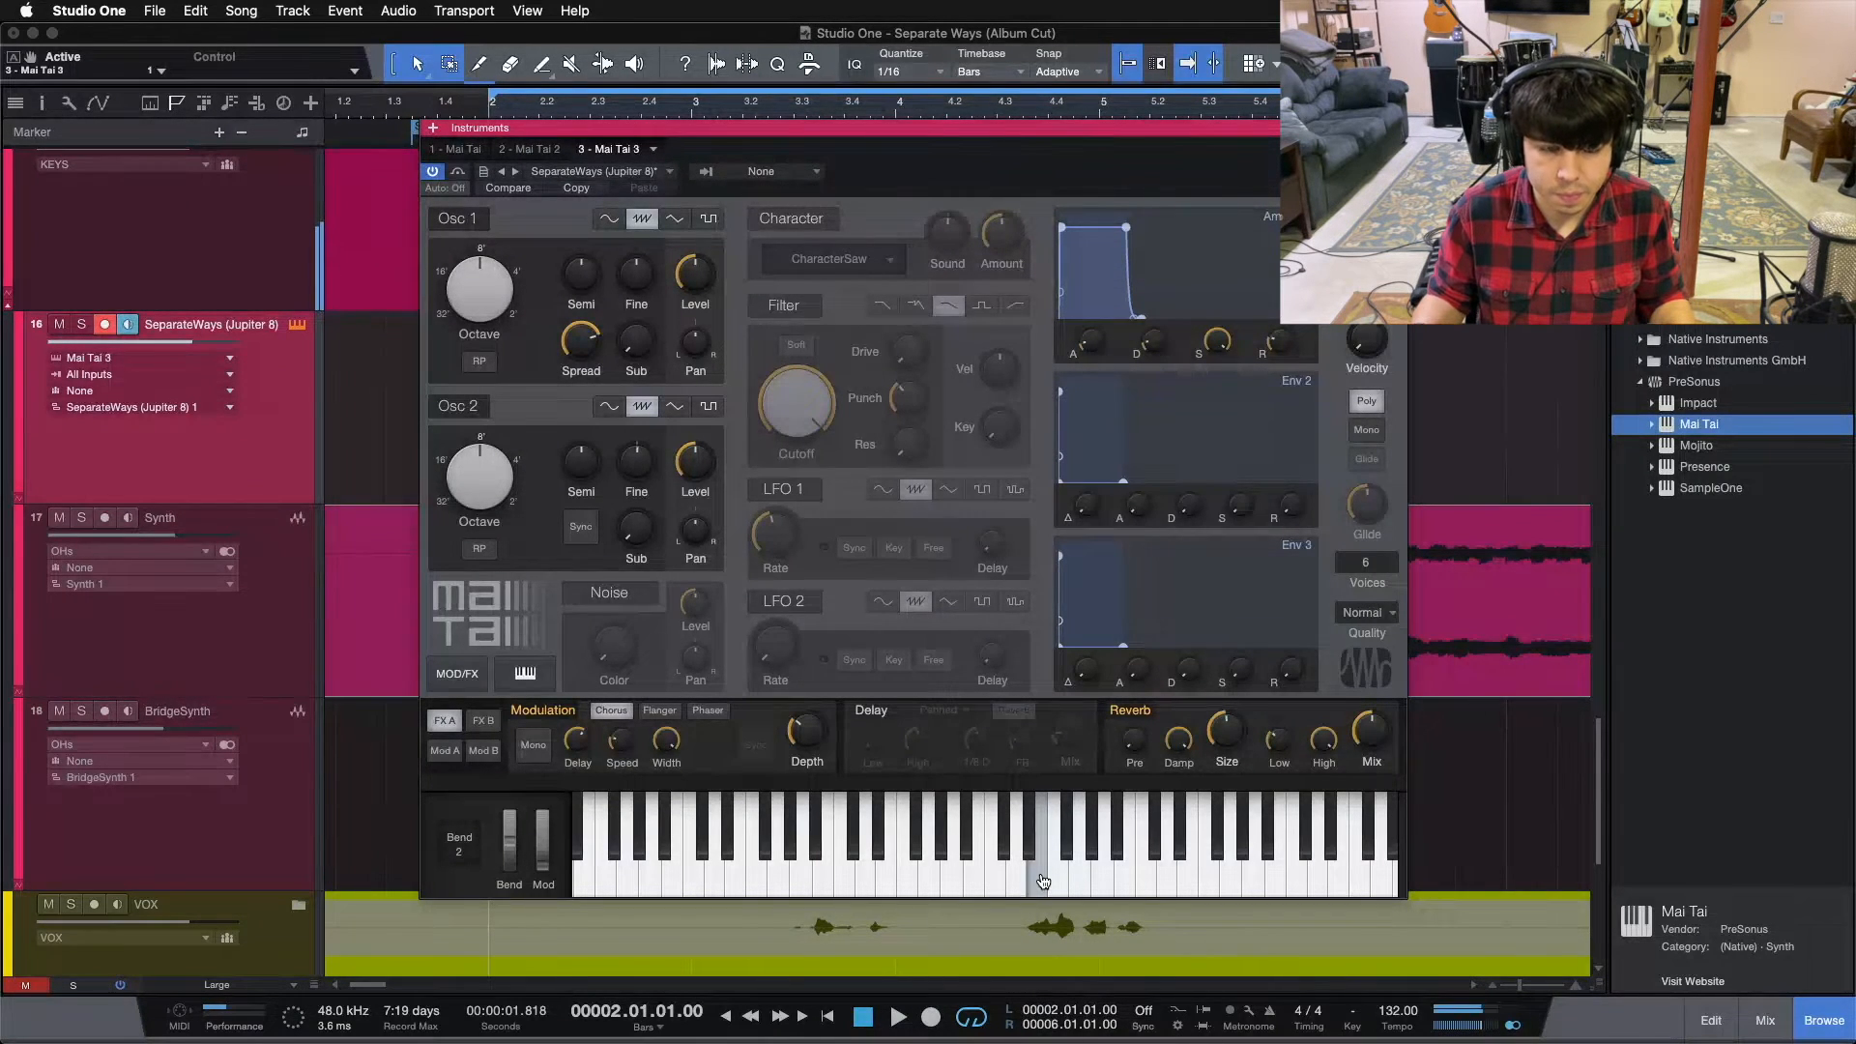
Switch Osc 2 off and back on, playing E3 in each state to compare its contribution
left_click(447, 402)
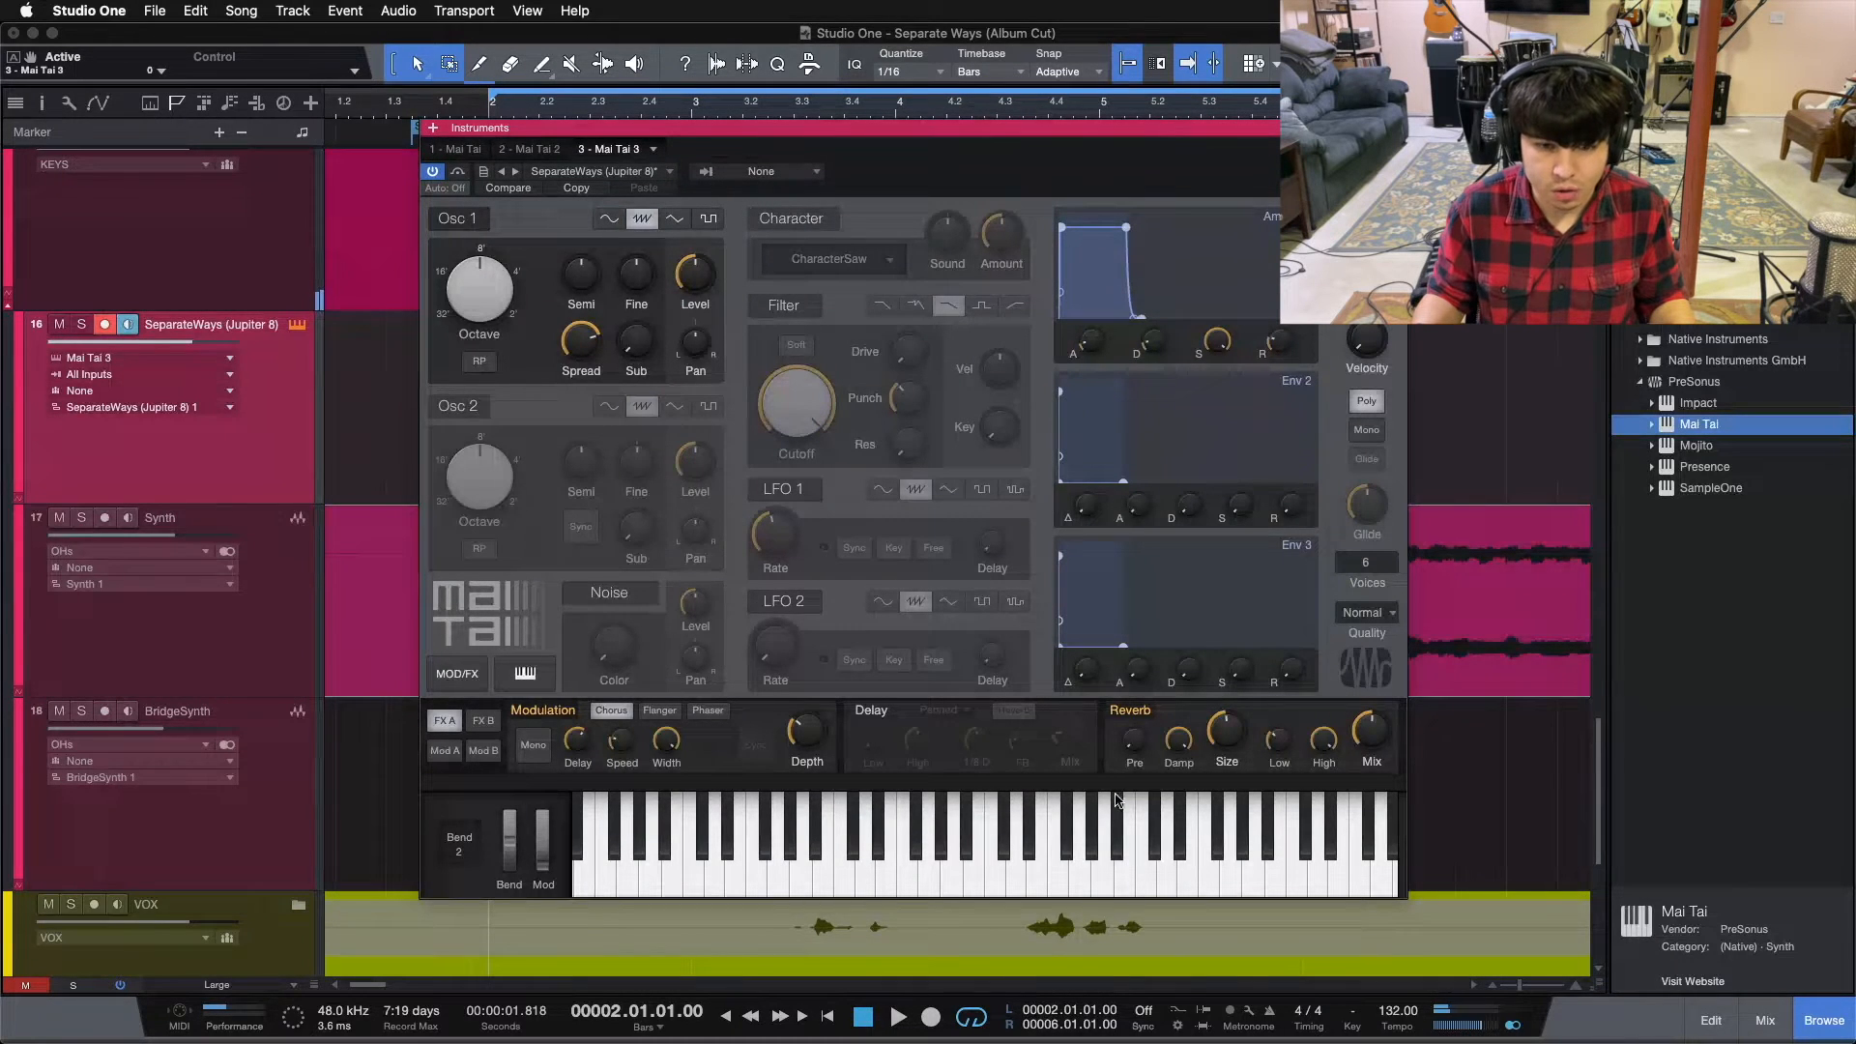
left_click(1044, 874)
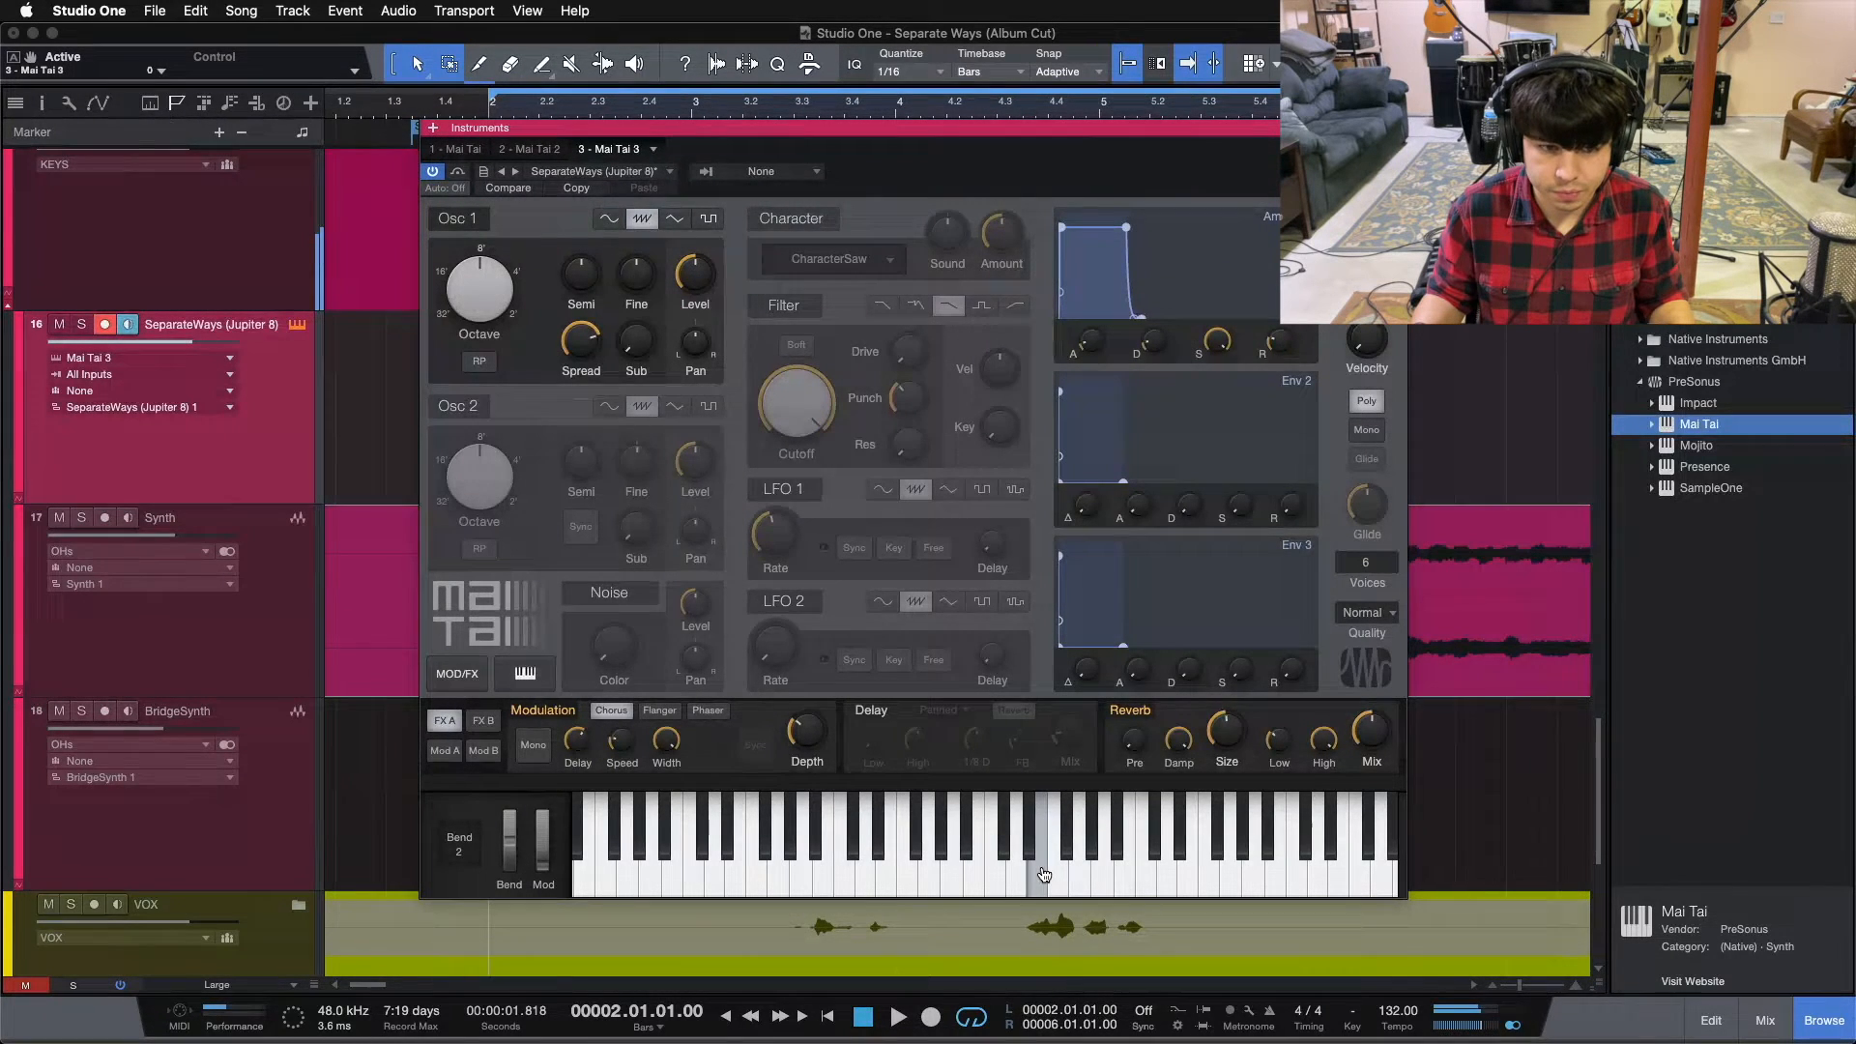
left_click(447, 403)
left_click(1045, 885)
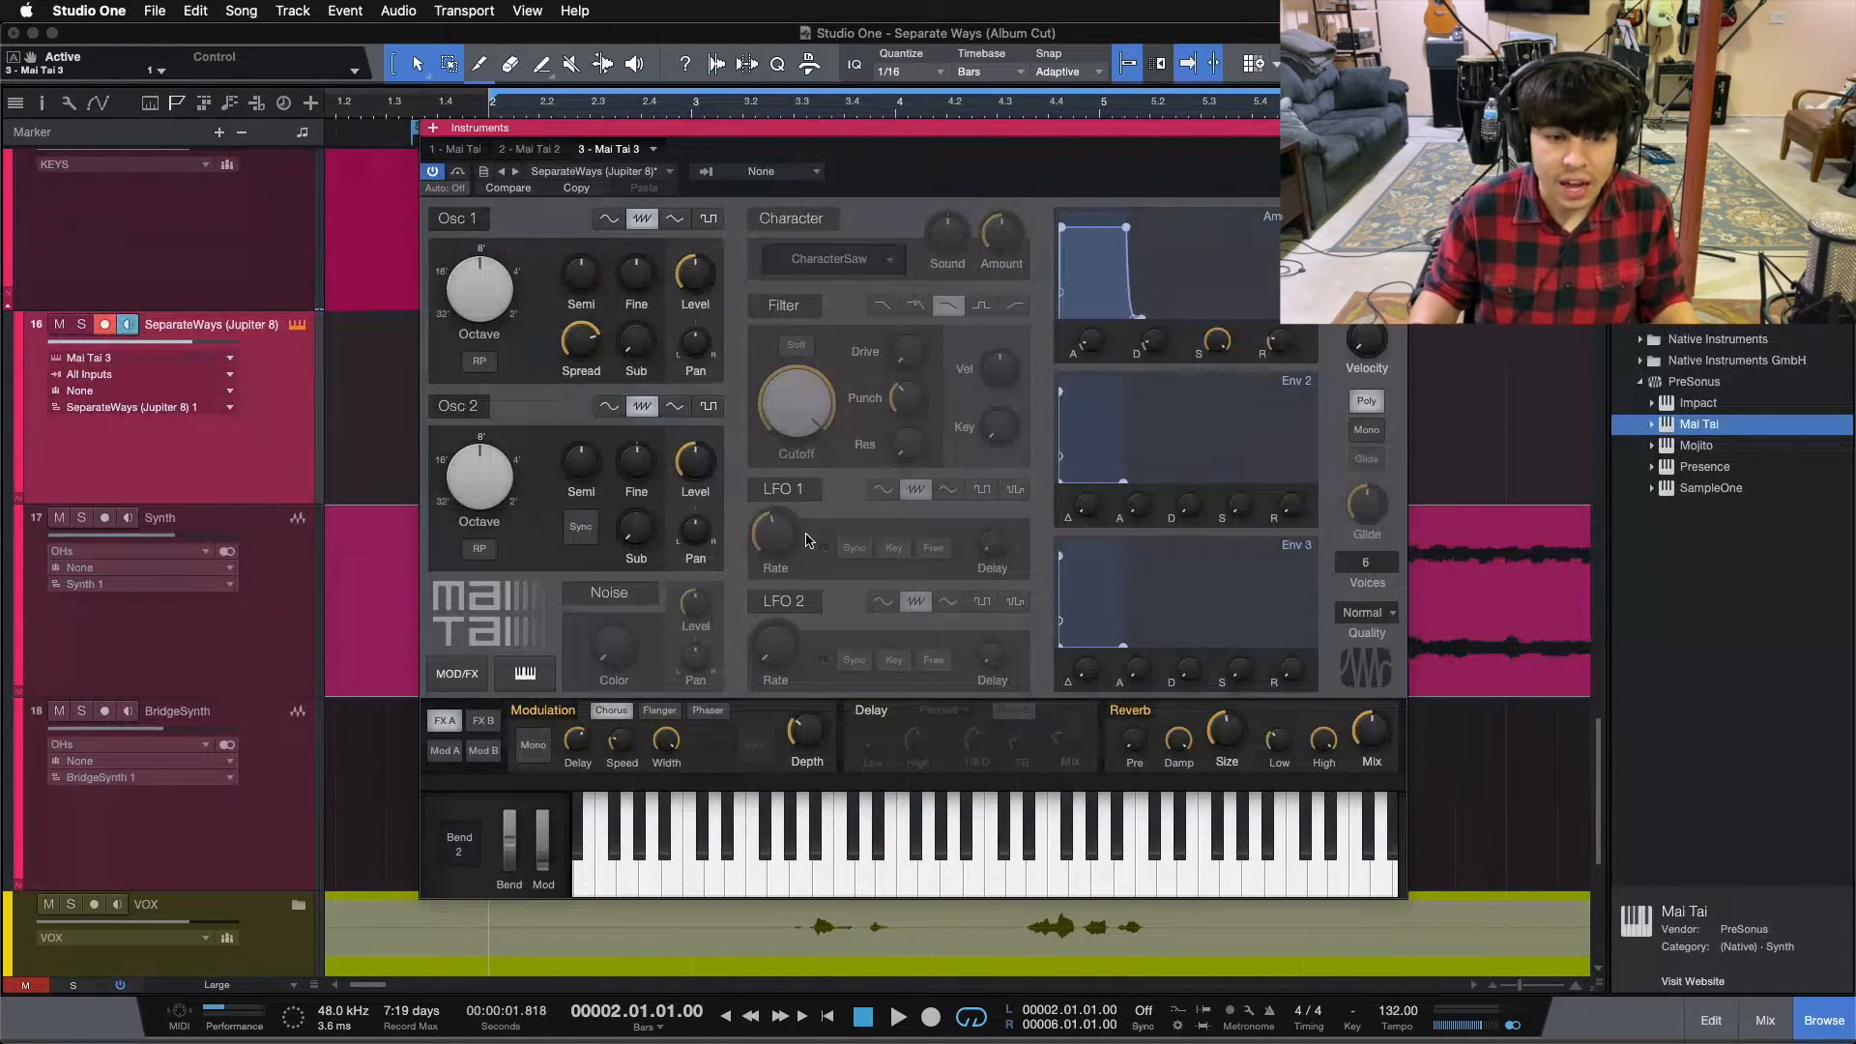
Turn on the Noise generator, play E3, lower the Noise Level to -47.9 dB and play E3 again
left_click(606, 594)
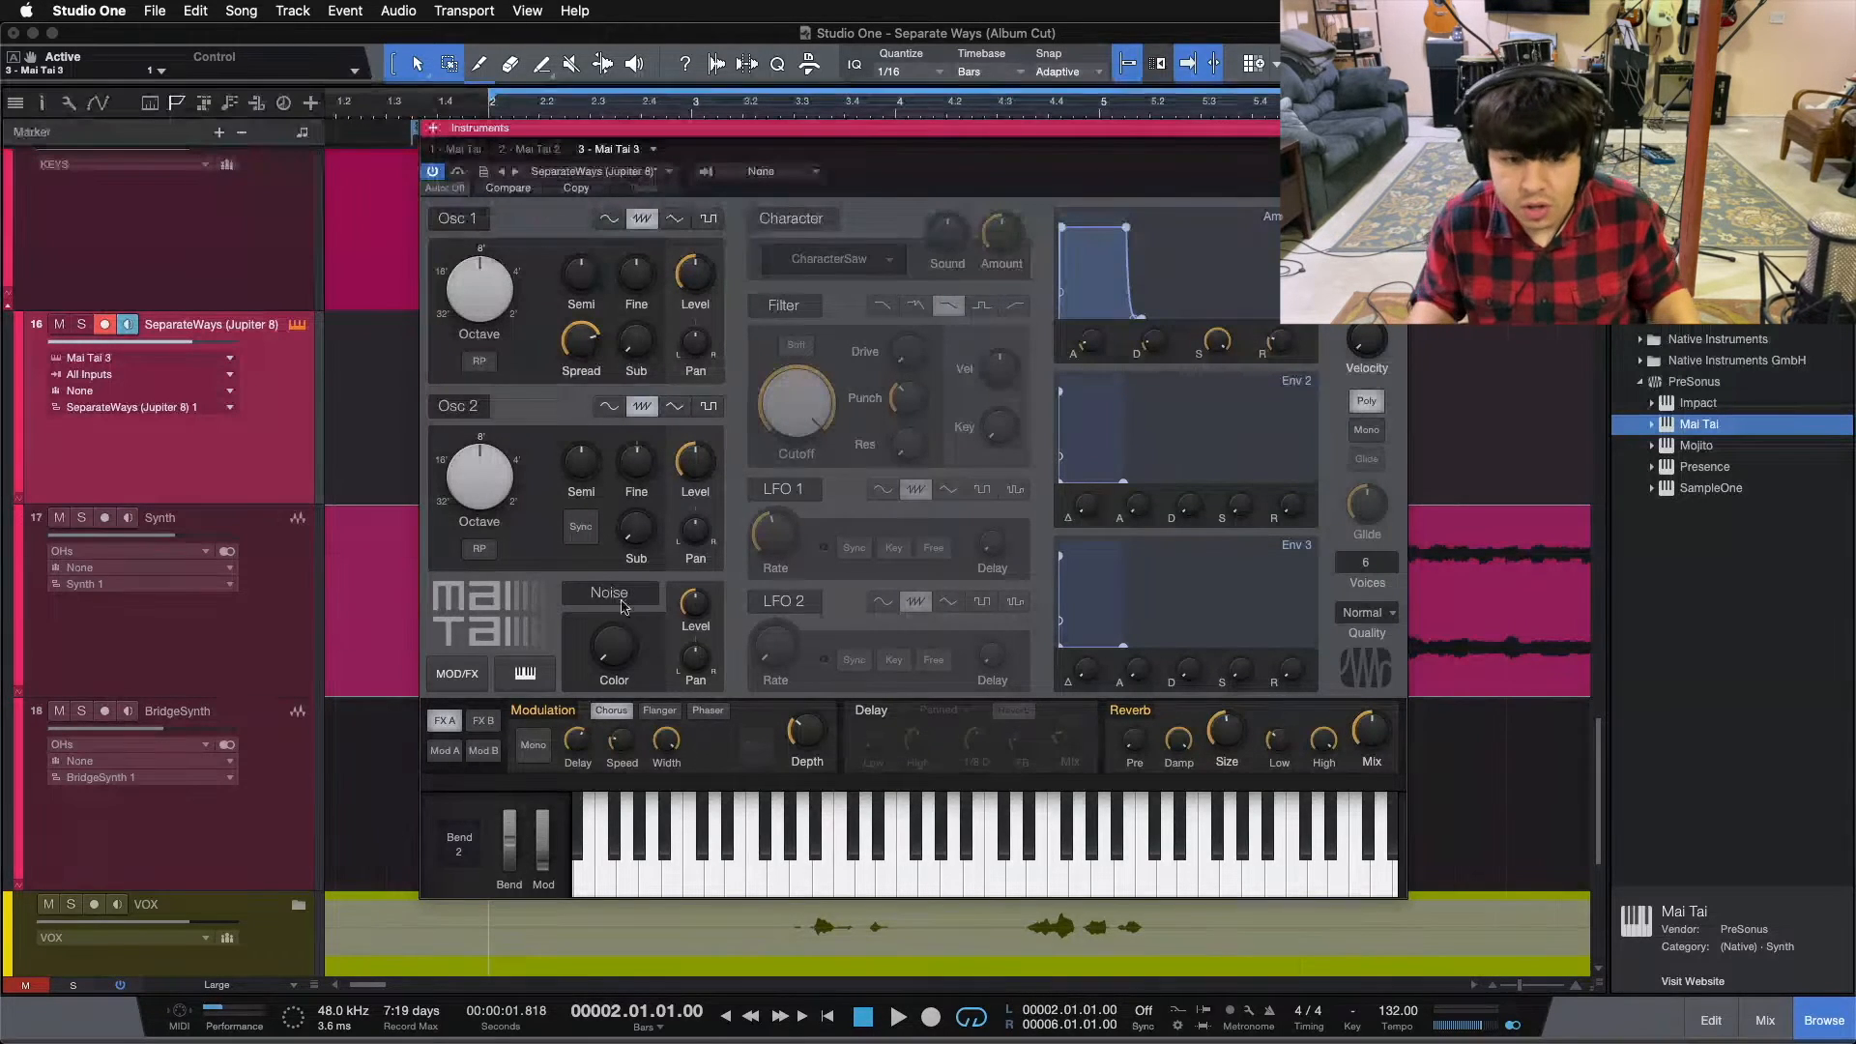
left_click(1041, 888)
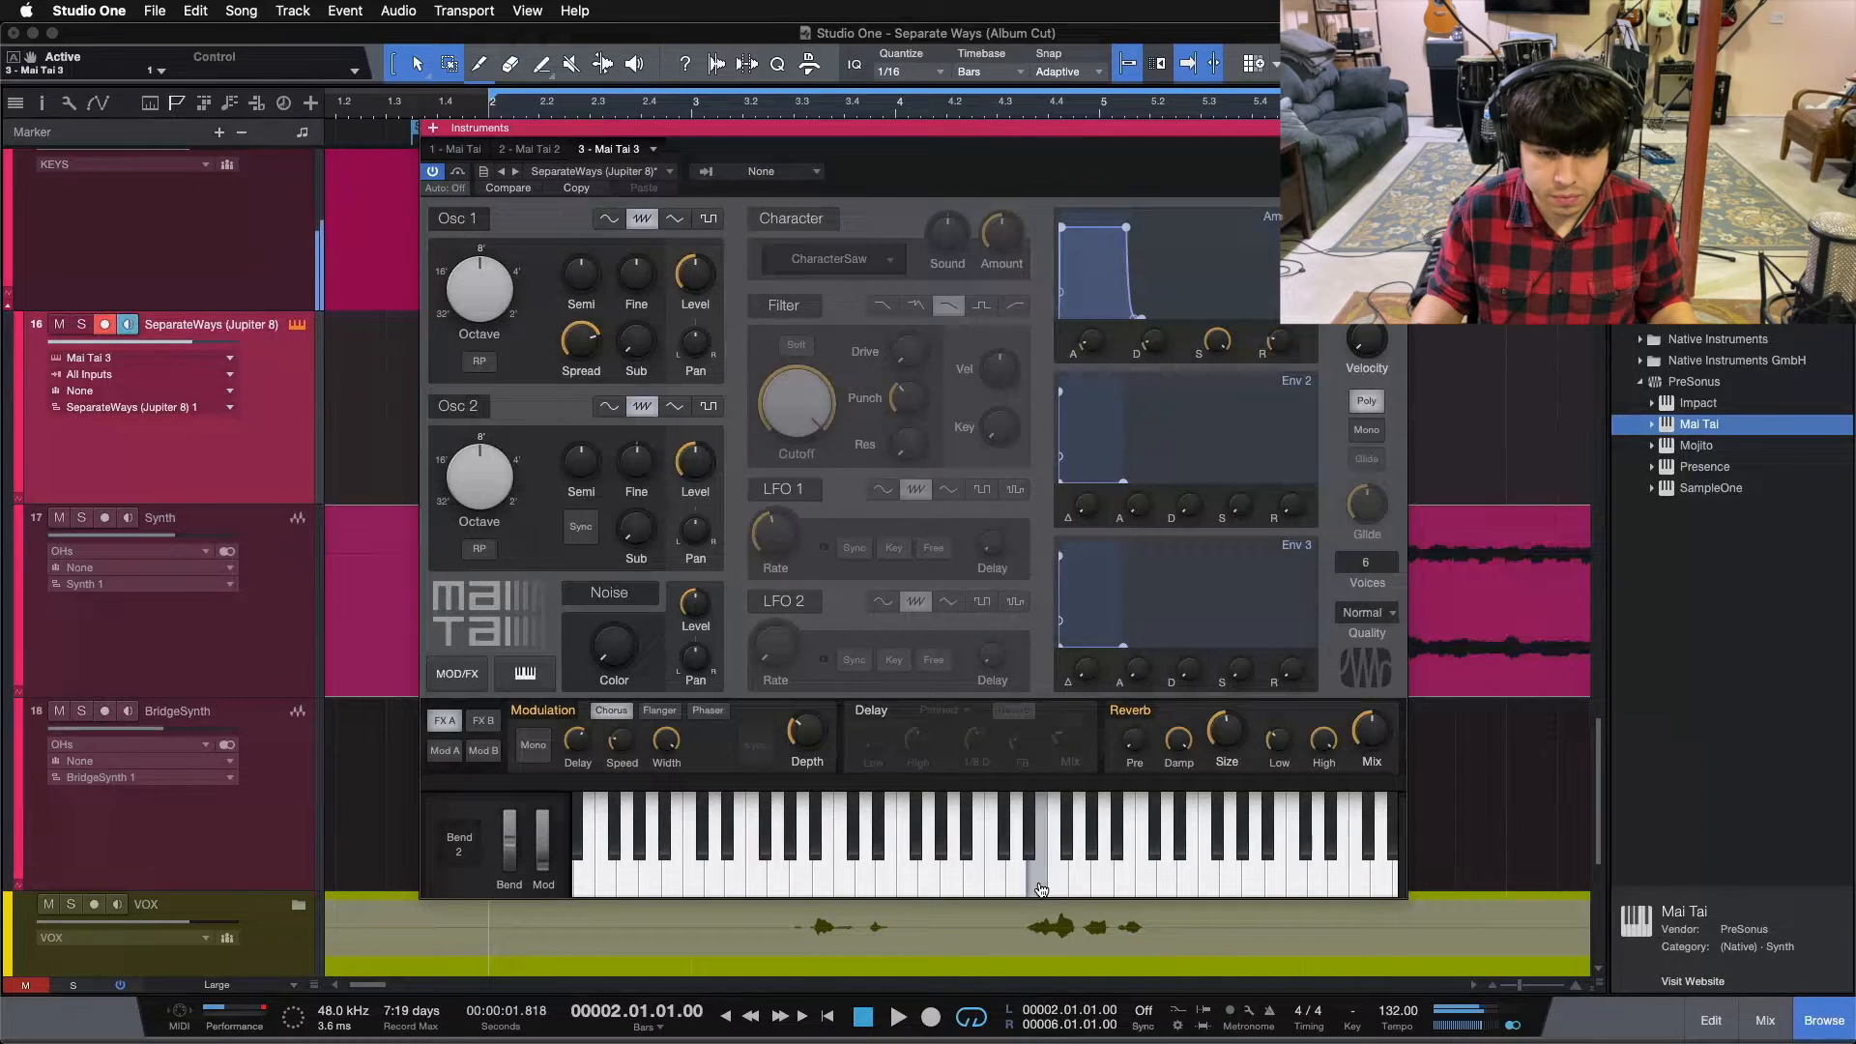
left_click_drag(694, 604, 697, 667)
left_click(1037, 883)
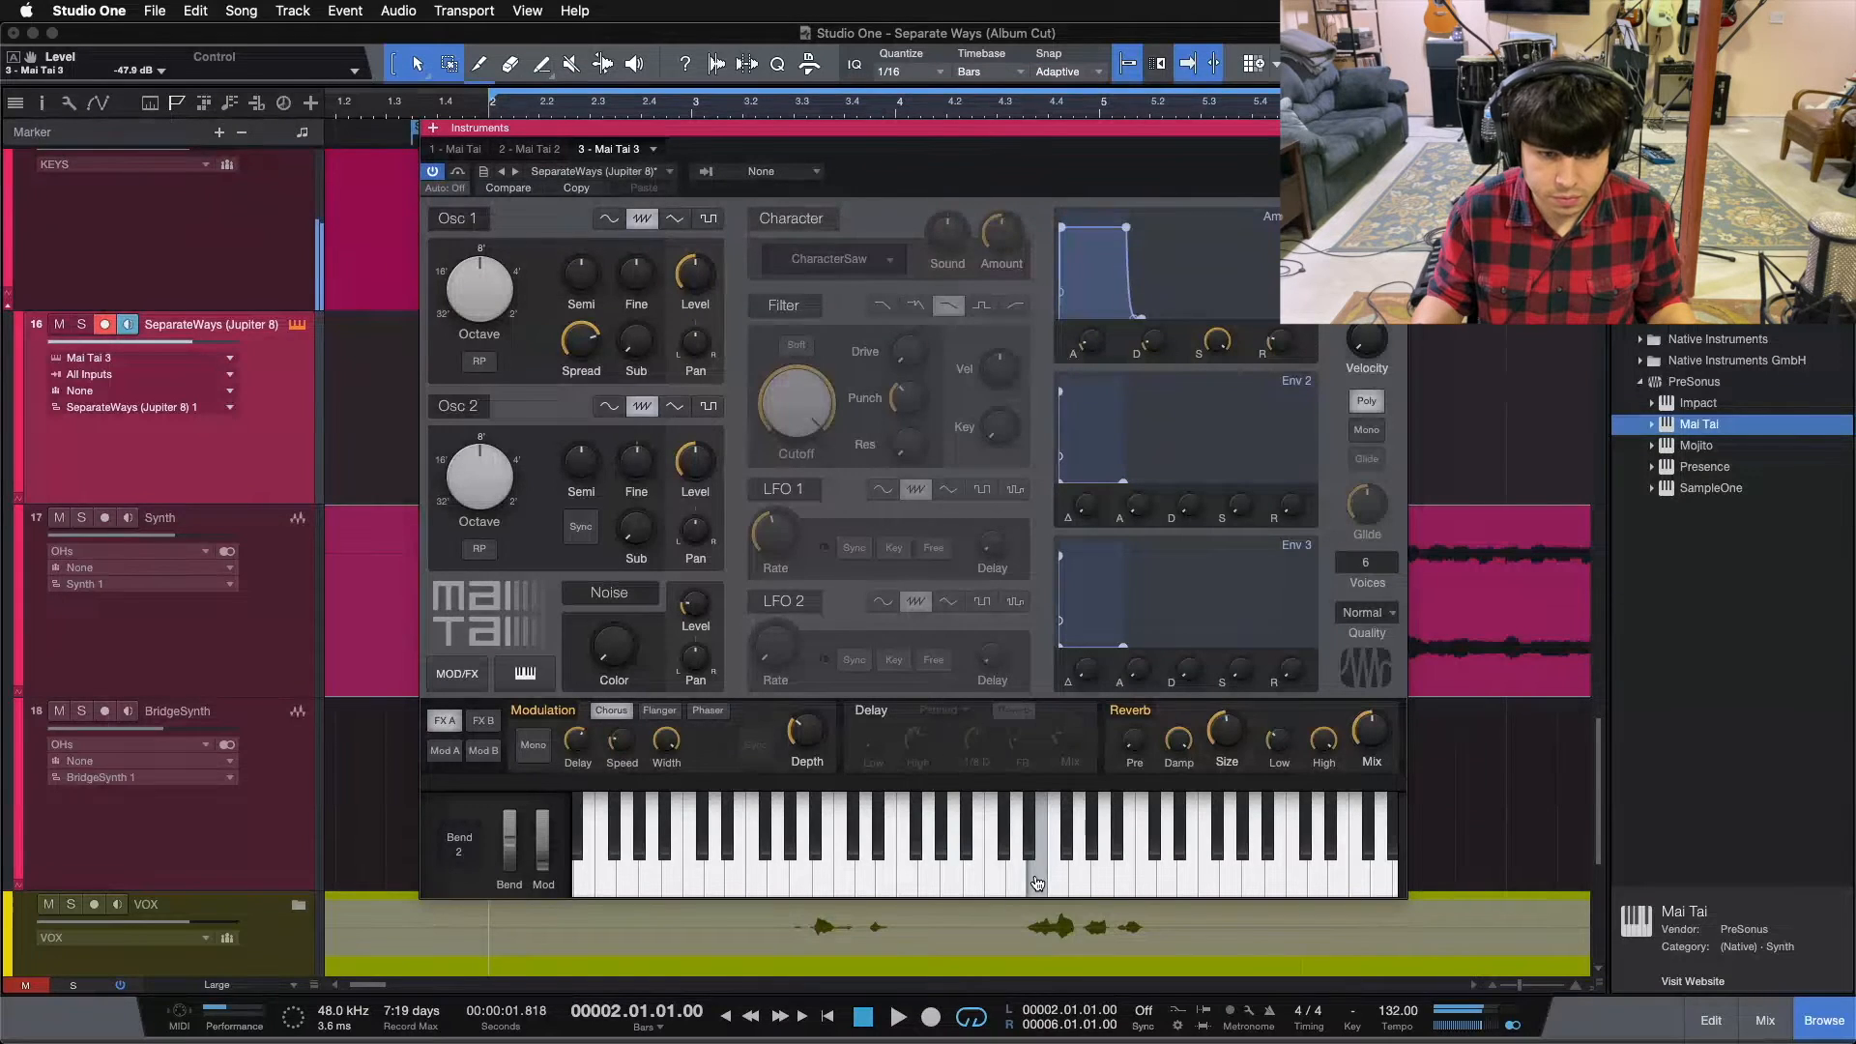
Set the Noise Color to 0.43, play E3 to hear it, and switch the Noise generator off
left_click_drag(613, 667, 614, 642)
left_click(1033, 880)
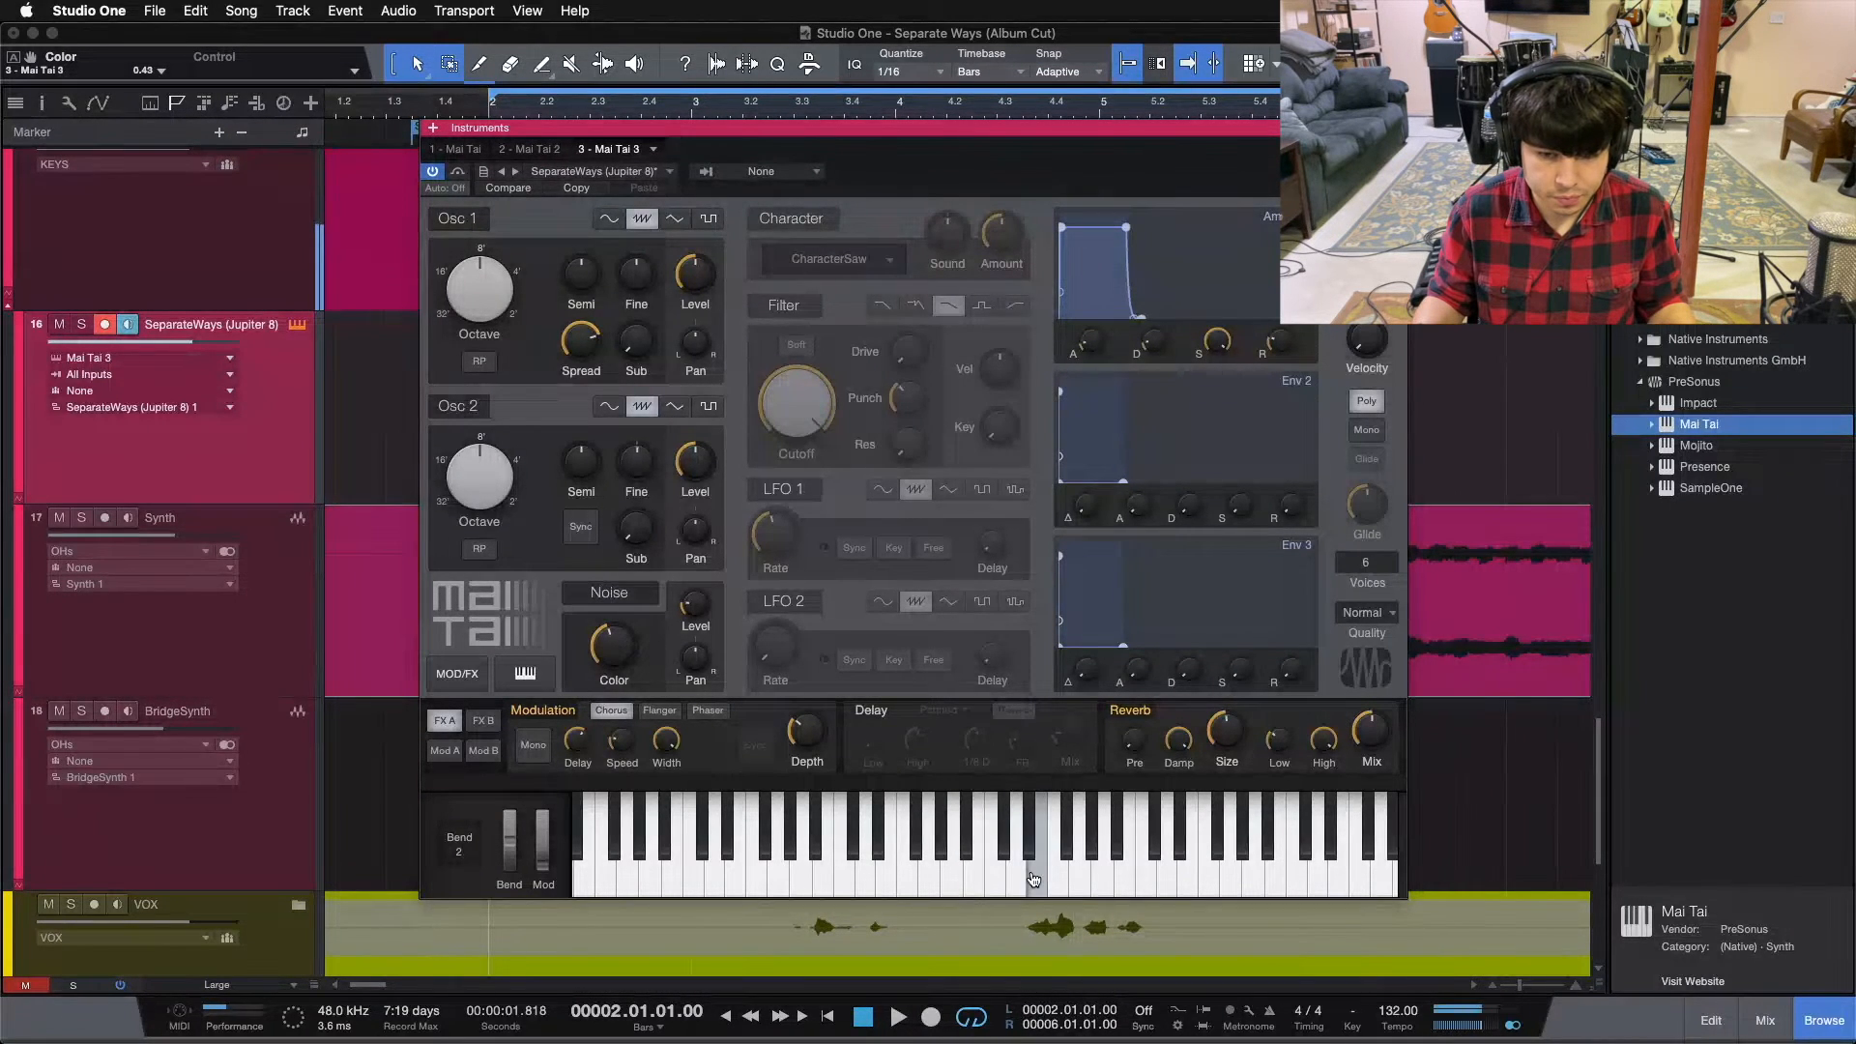
left_click(591, 594)
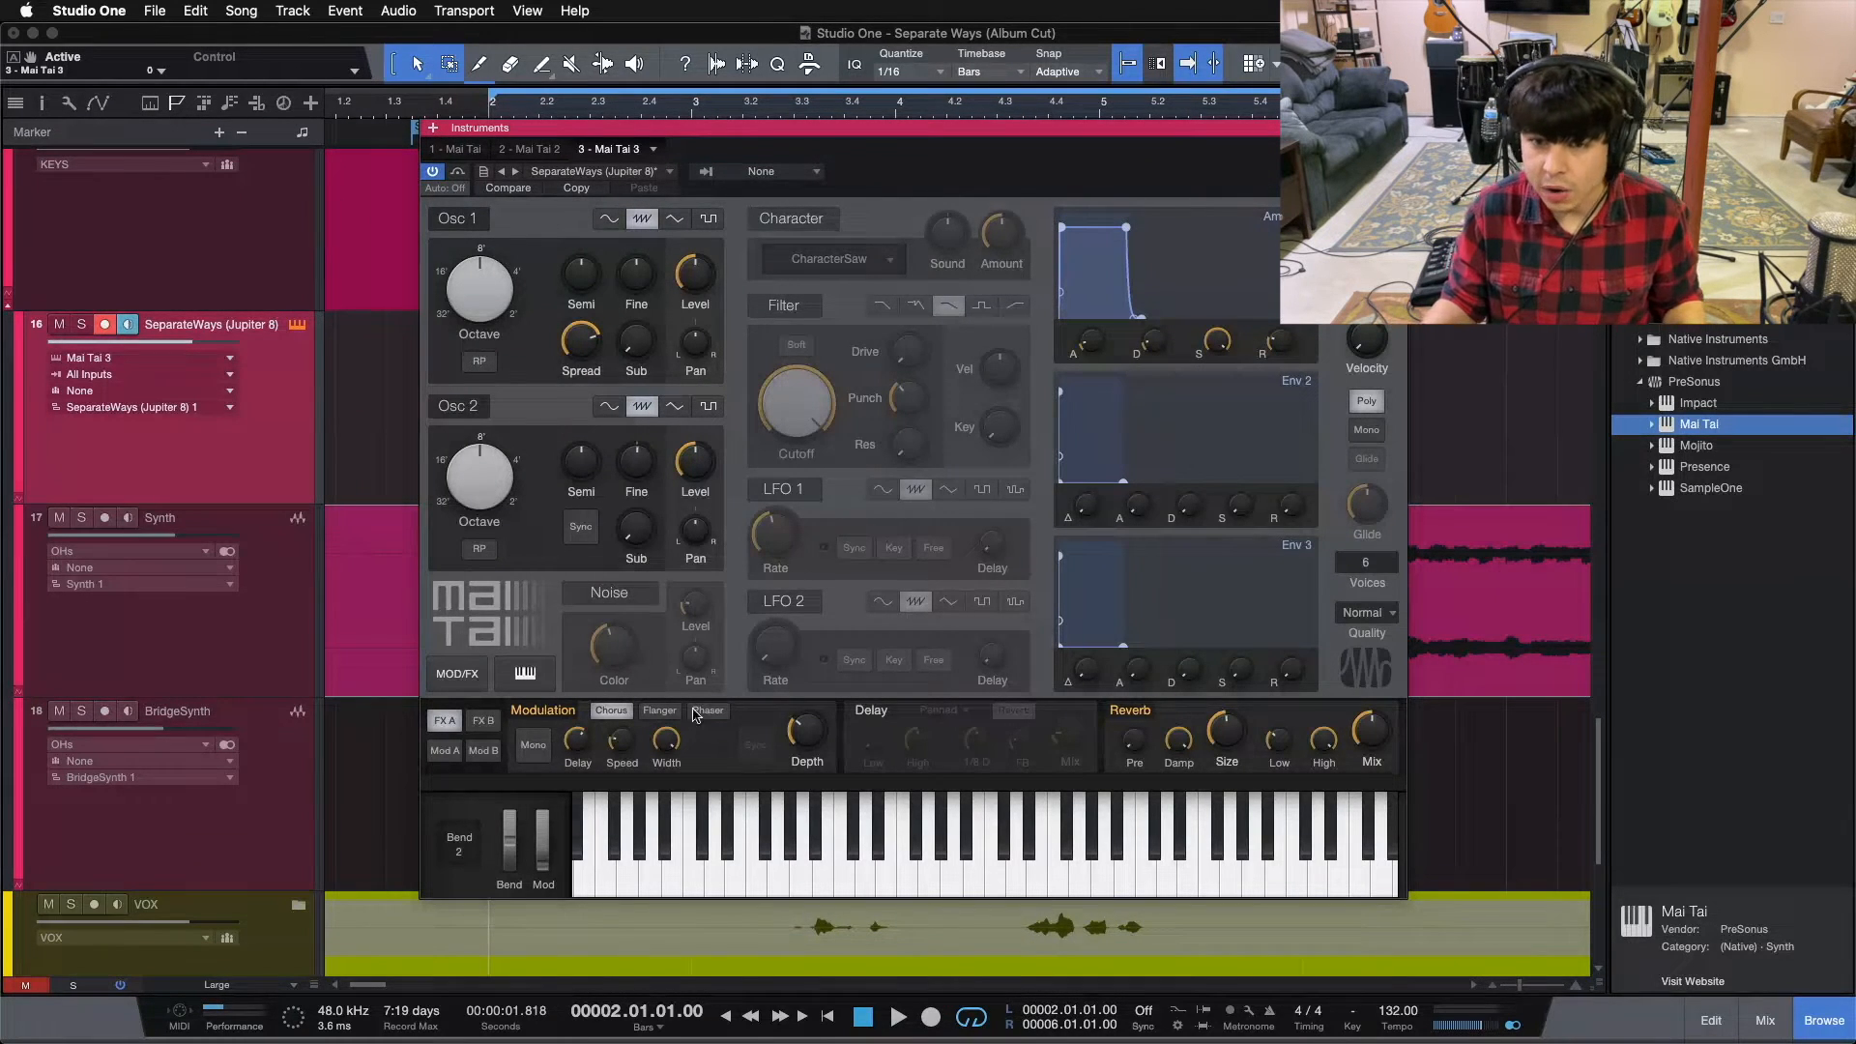
Turn on the Filter and play notes up to E3, switching the Filter off and on to compare the sound
left_click(785, 306)
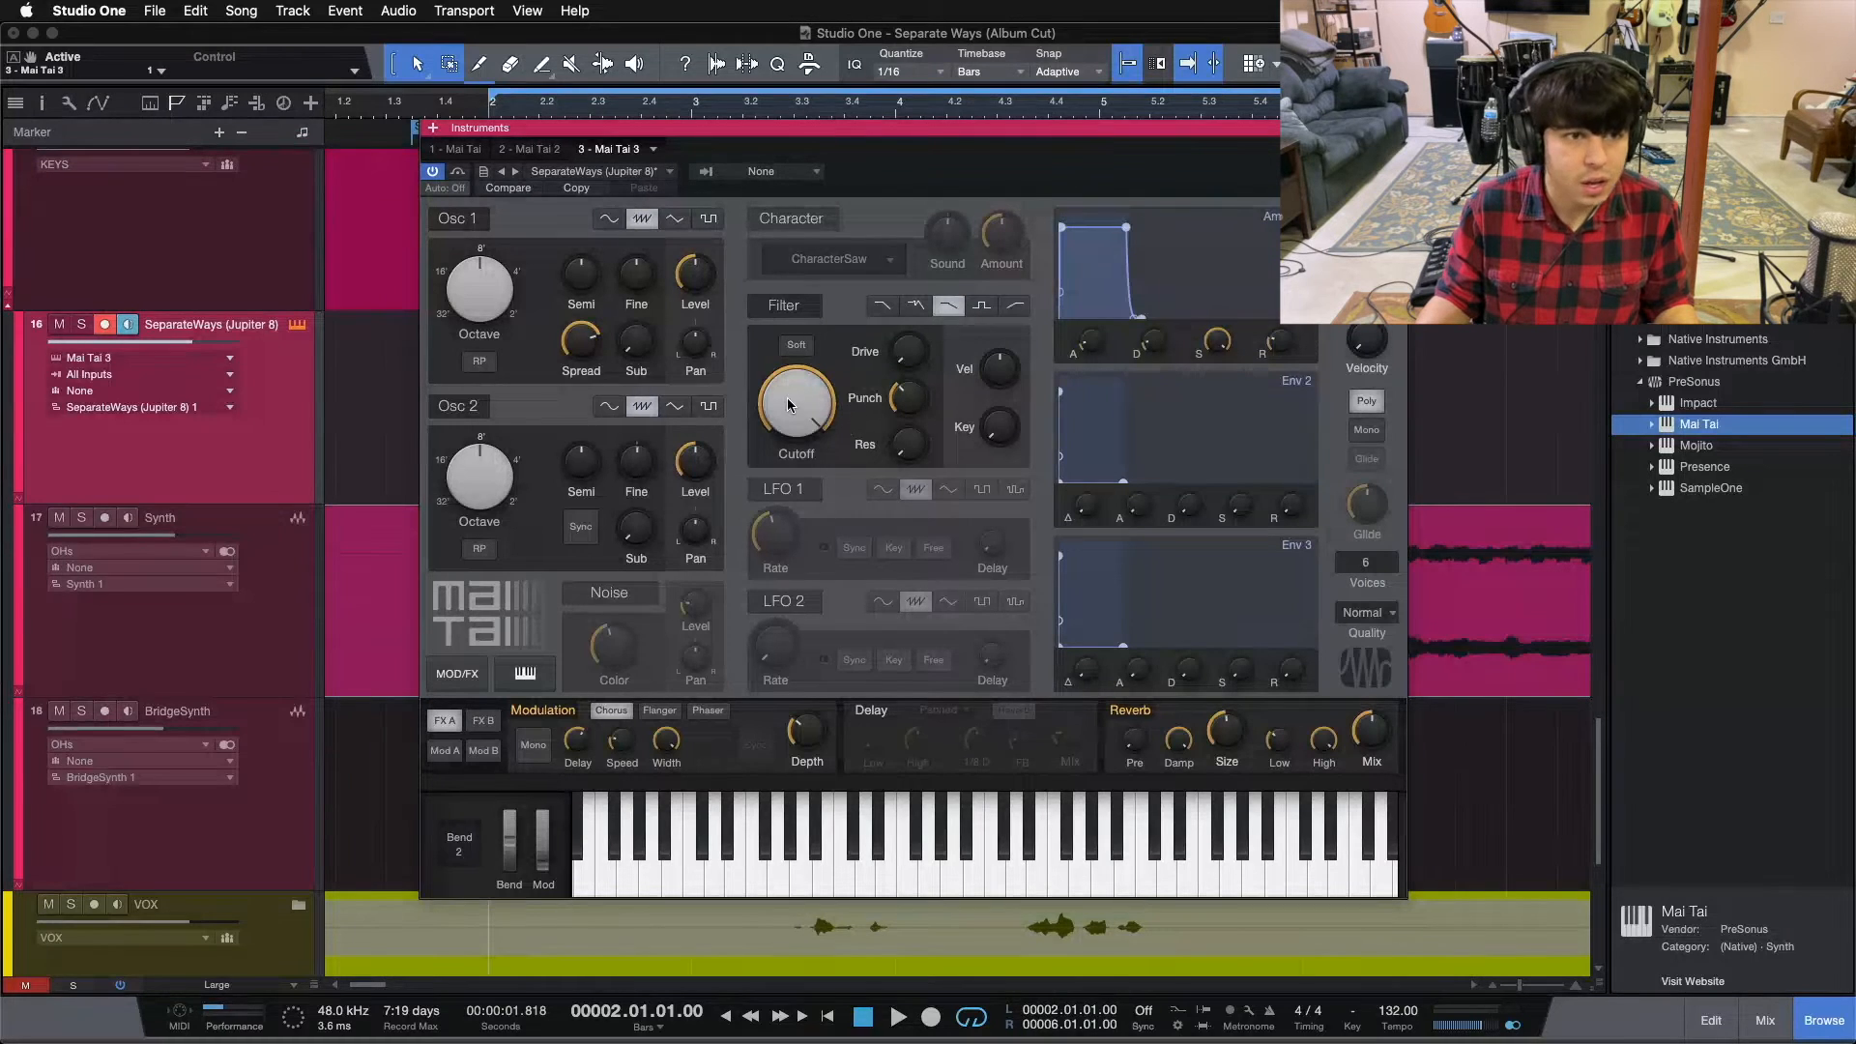
mouse_move(787, 405)
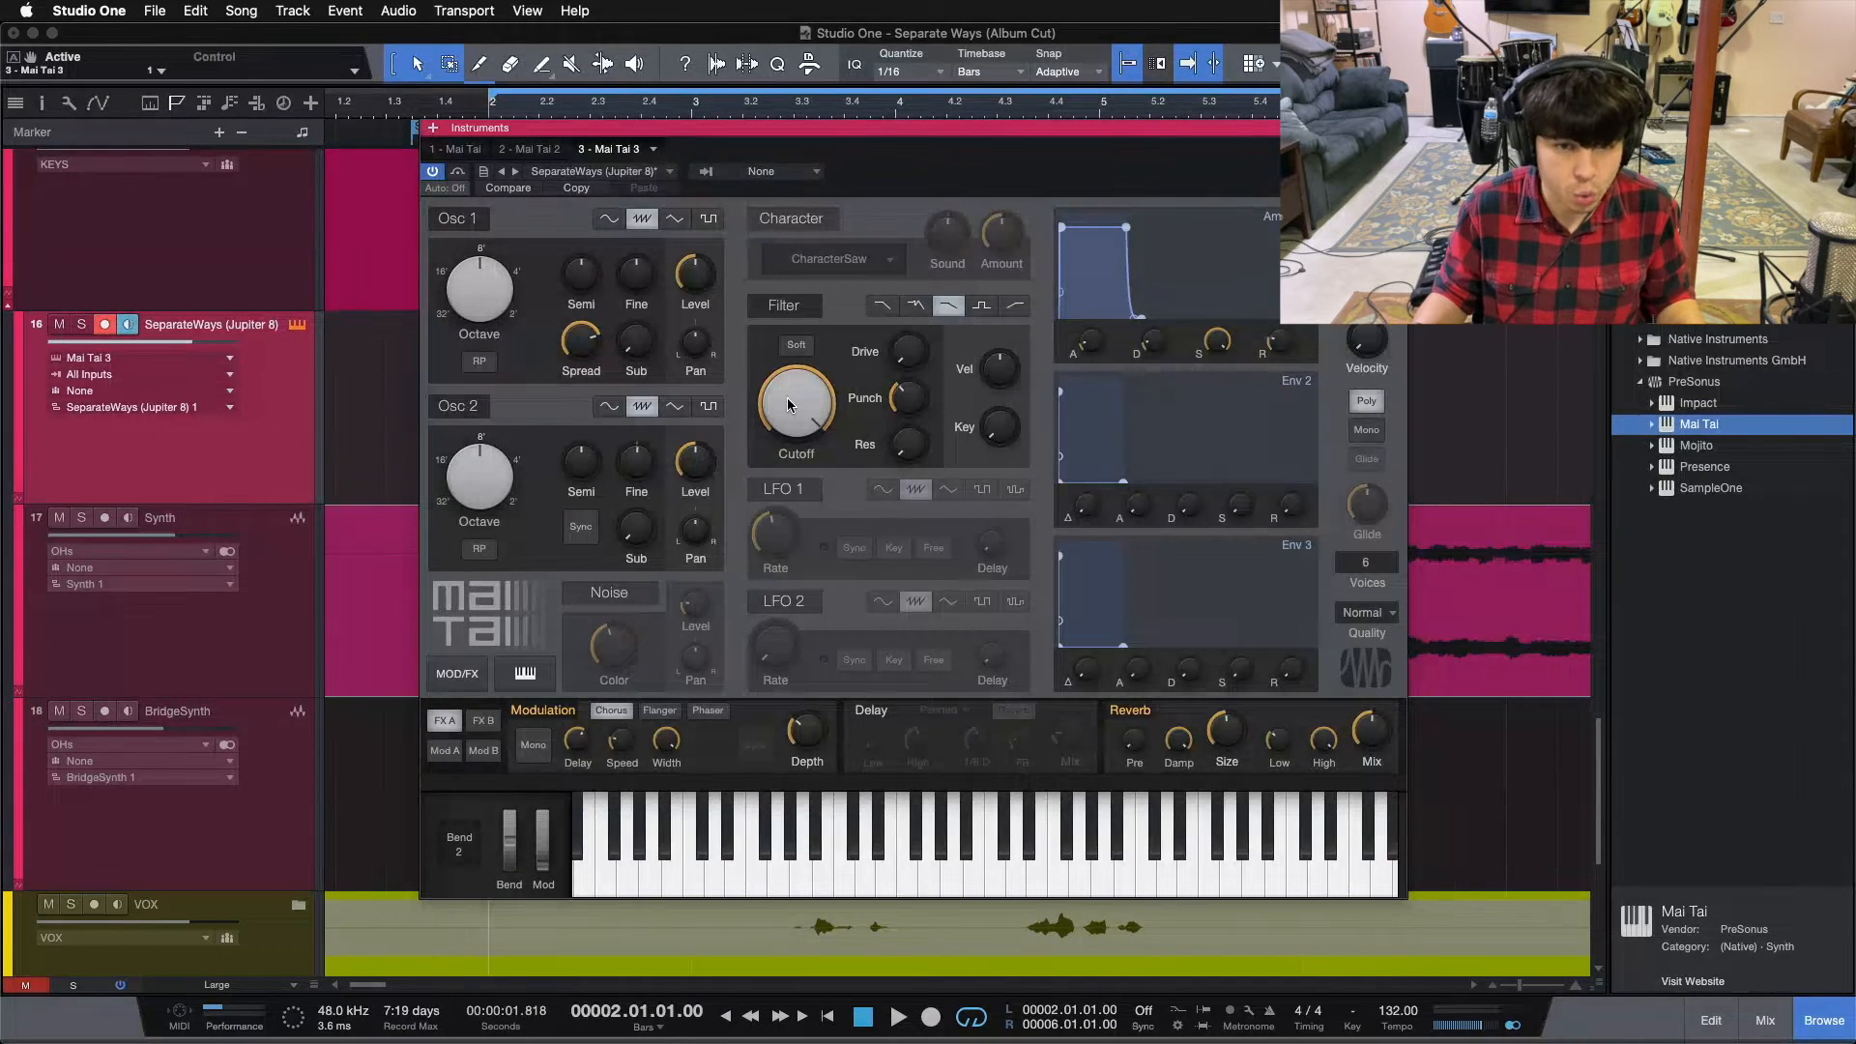
left_click(1003, 884)
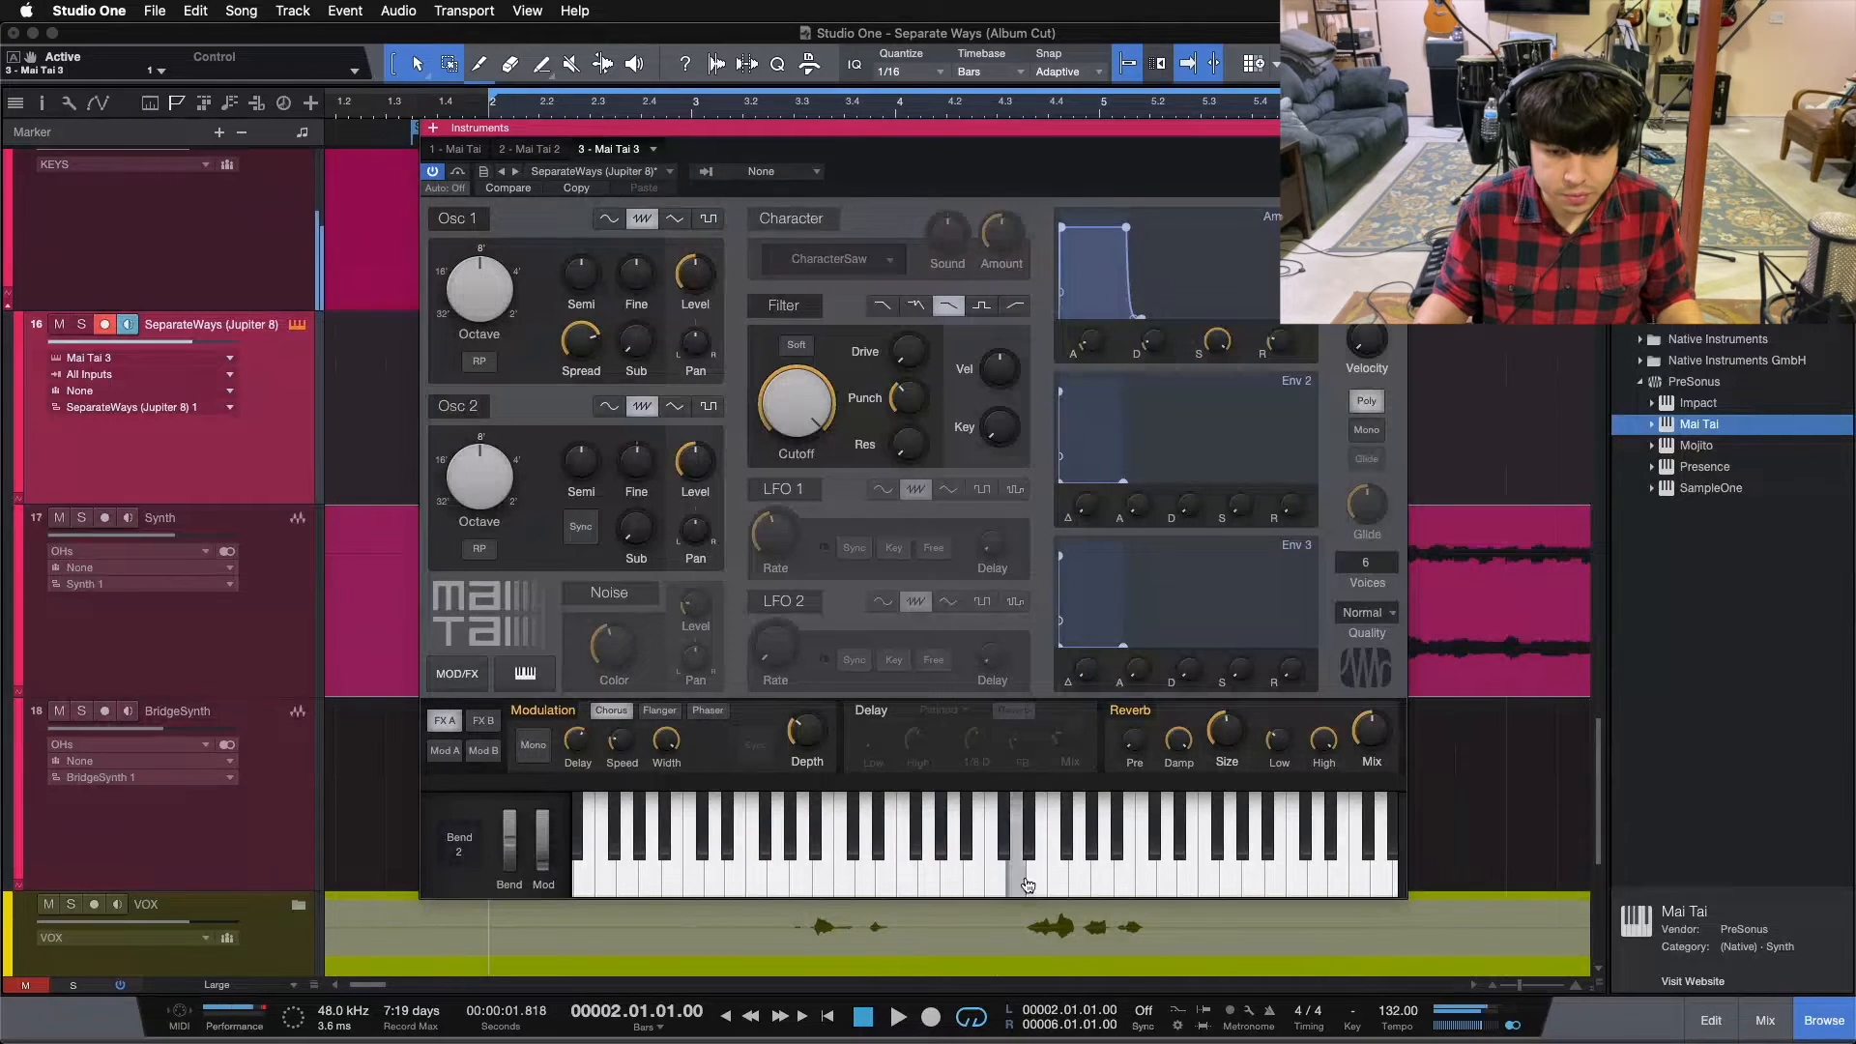
left_click(1033, 885)
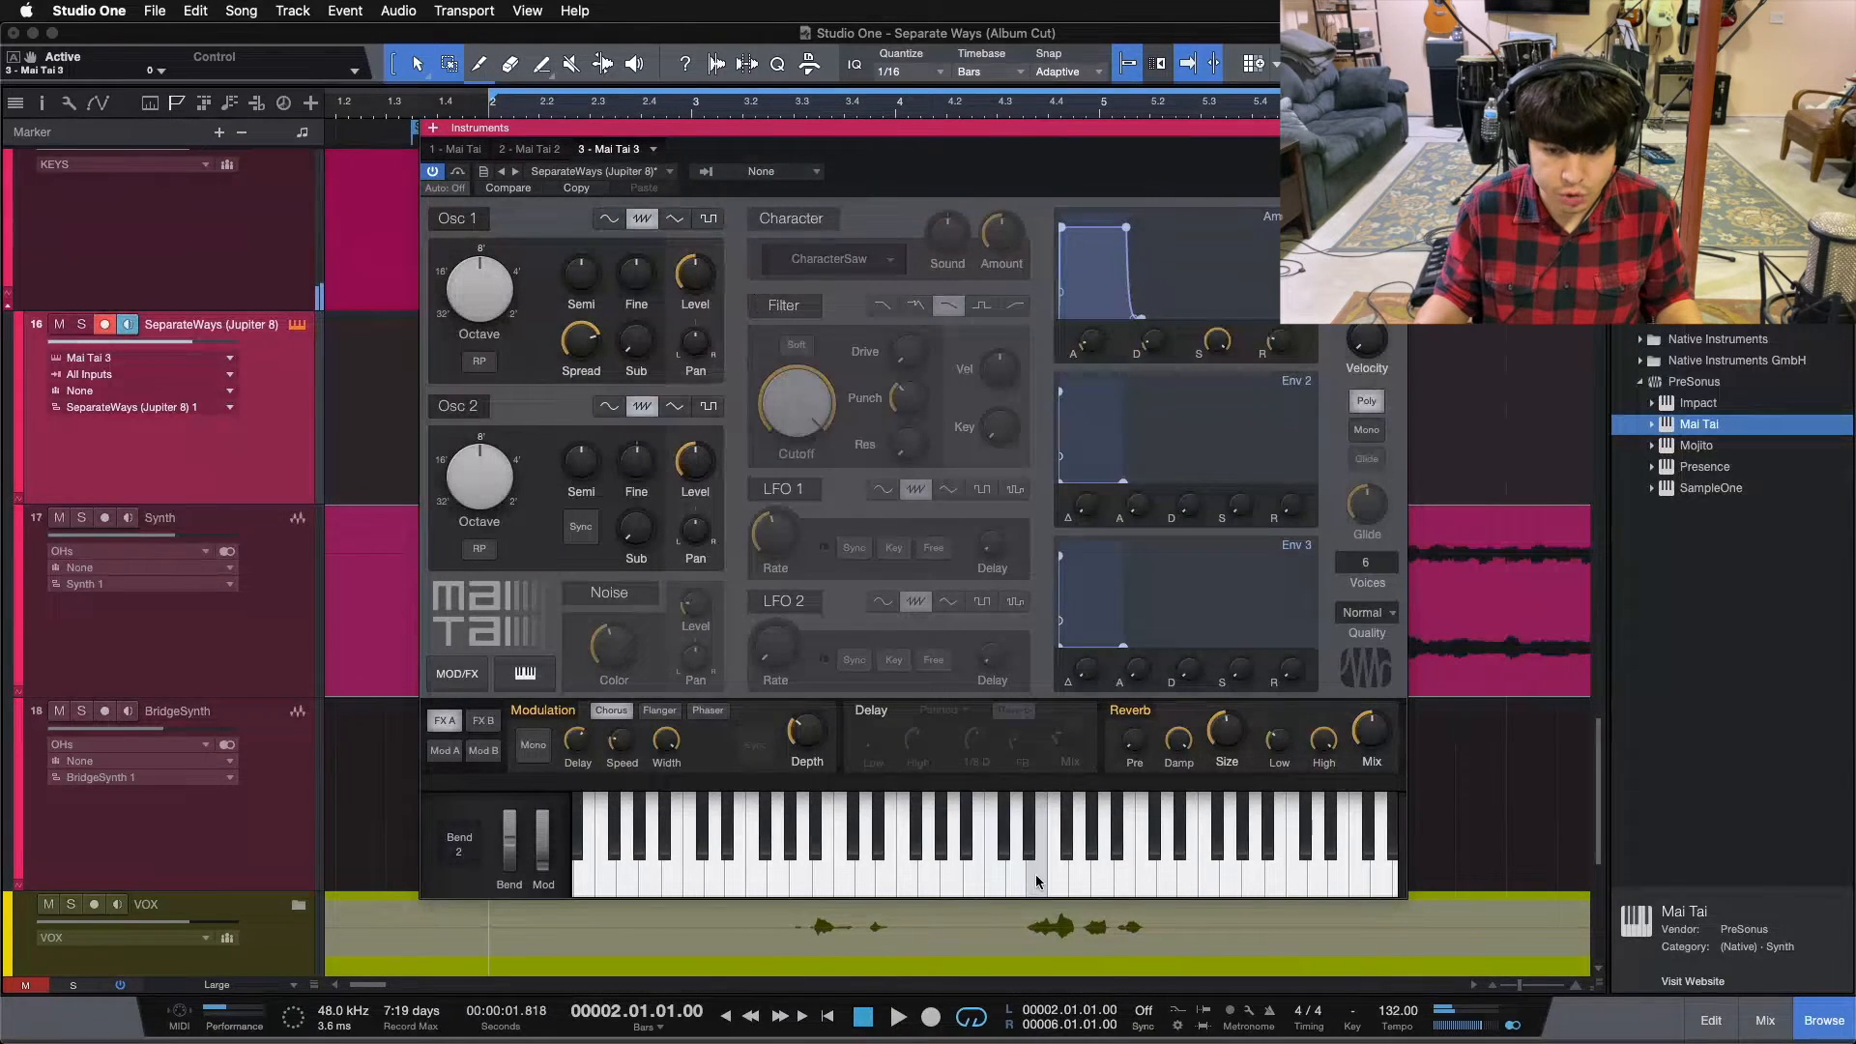
left_click(1037, 881)
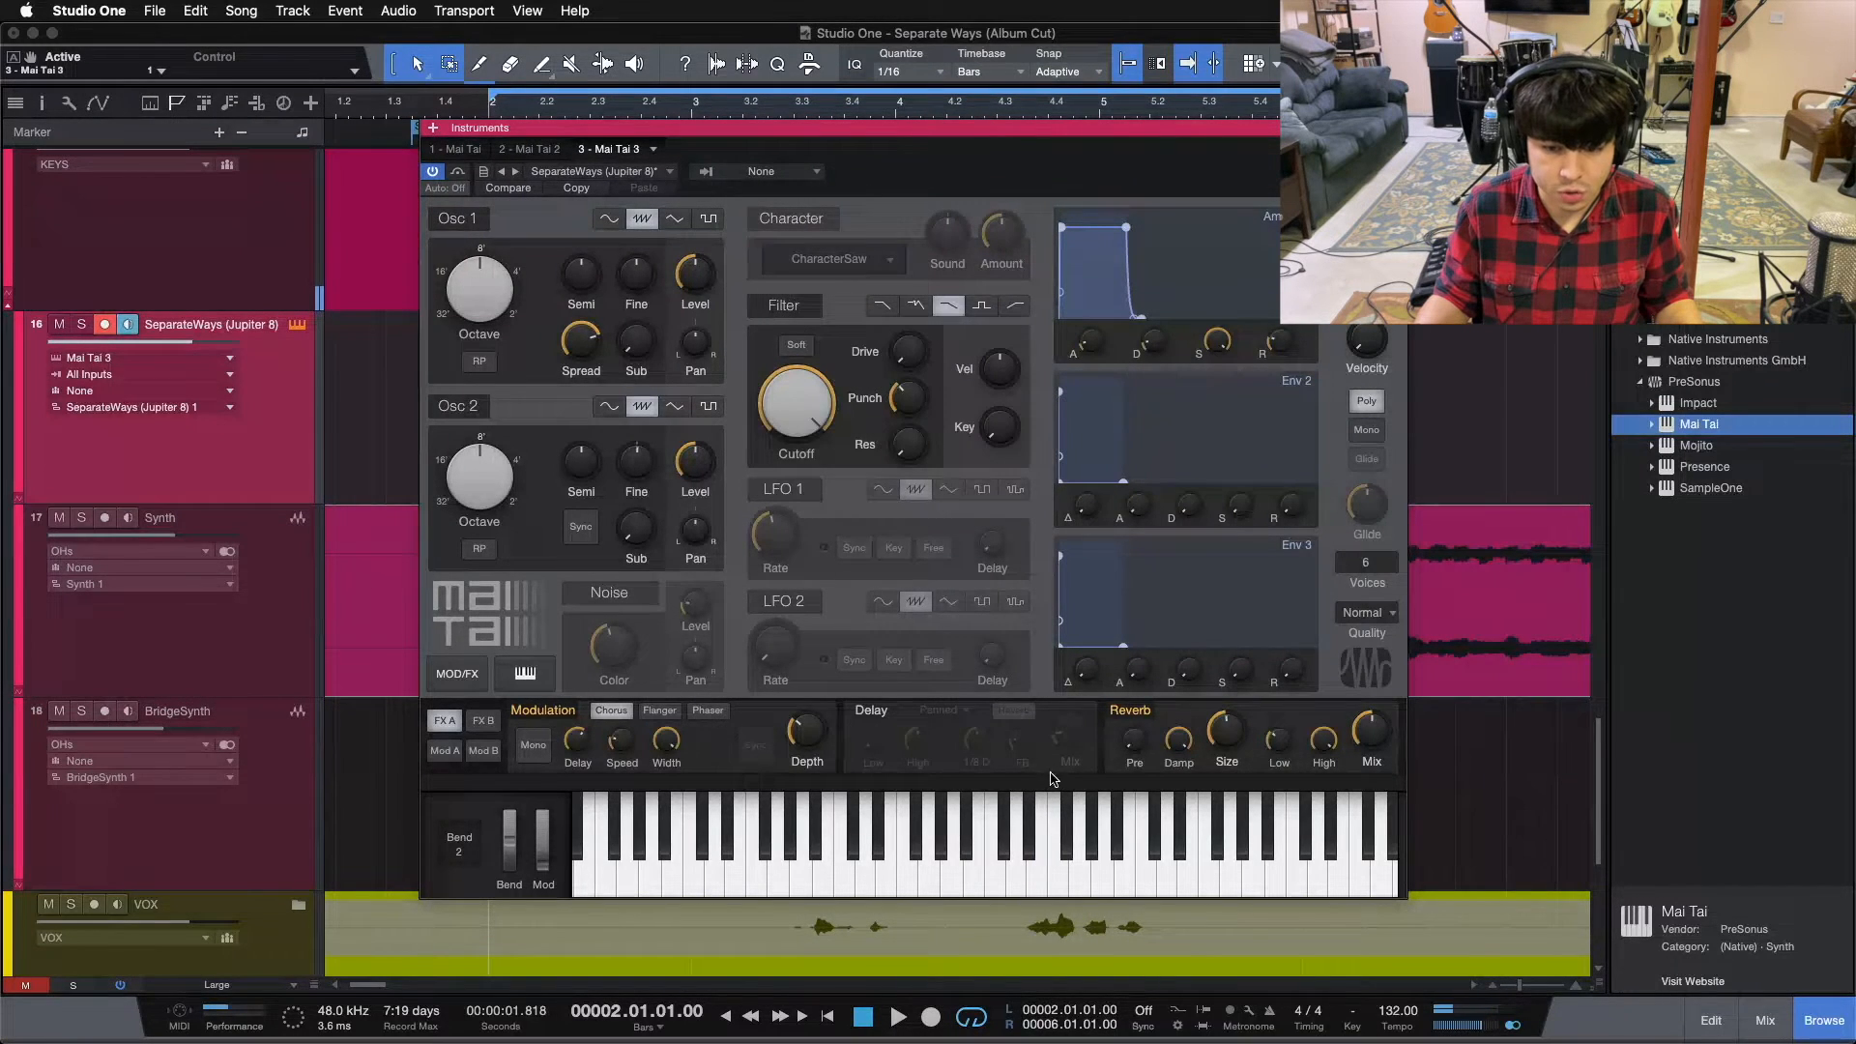
left_click(1039, 875)
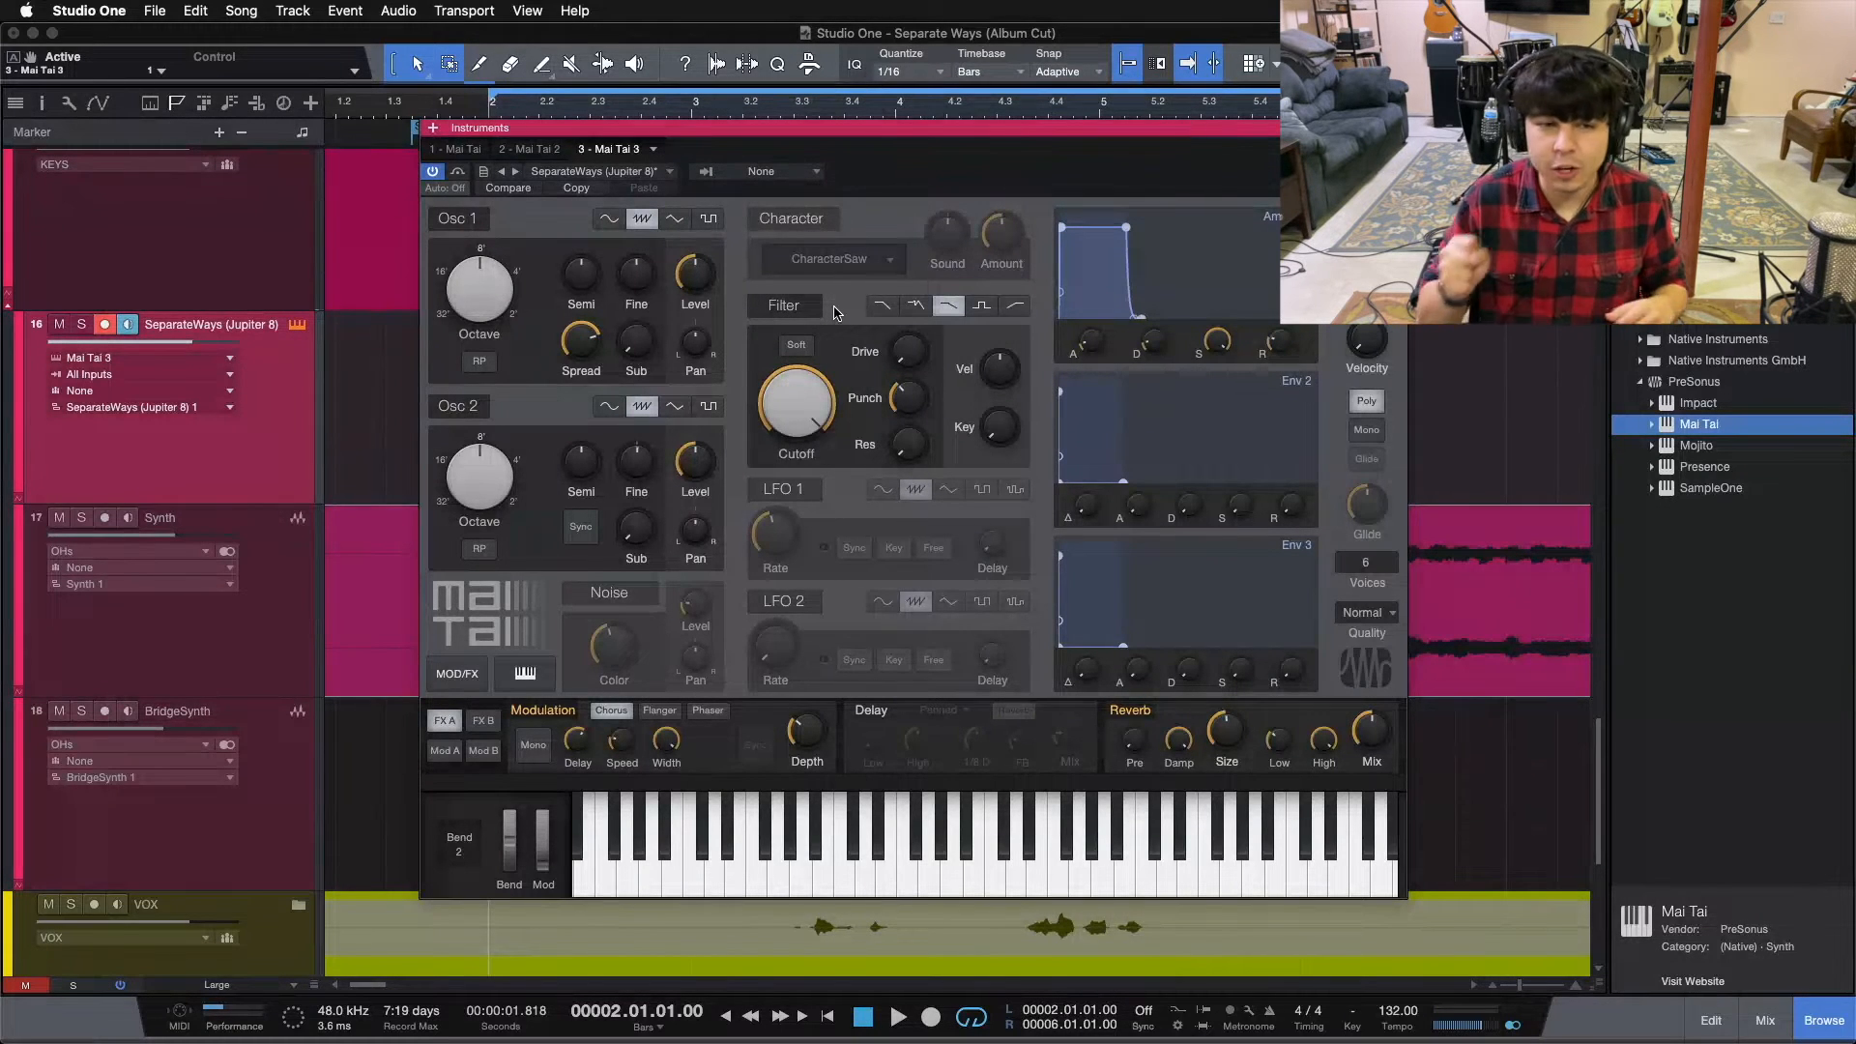
Switch the Filter off and play E3 repeatedly, and turn it back on to play E3 again for comparison
left_click(785, 305)
left_click(1036, 879)
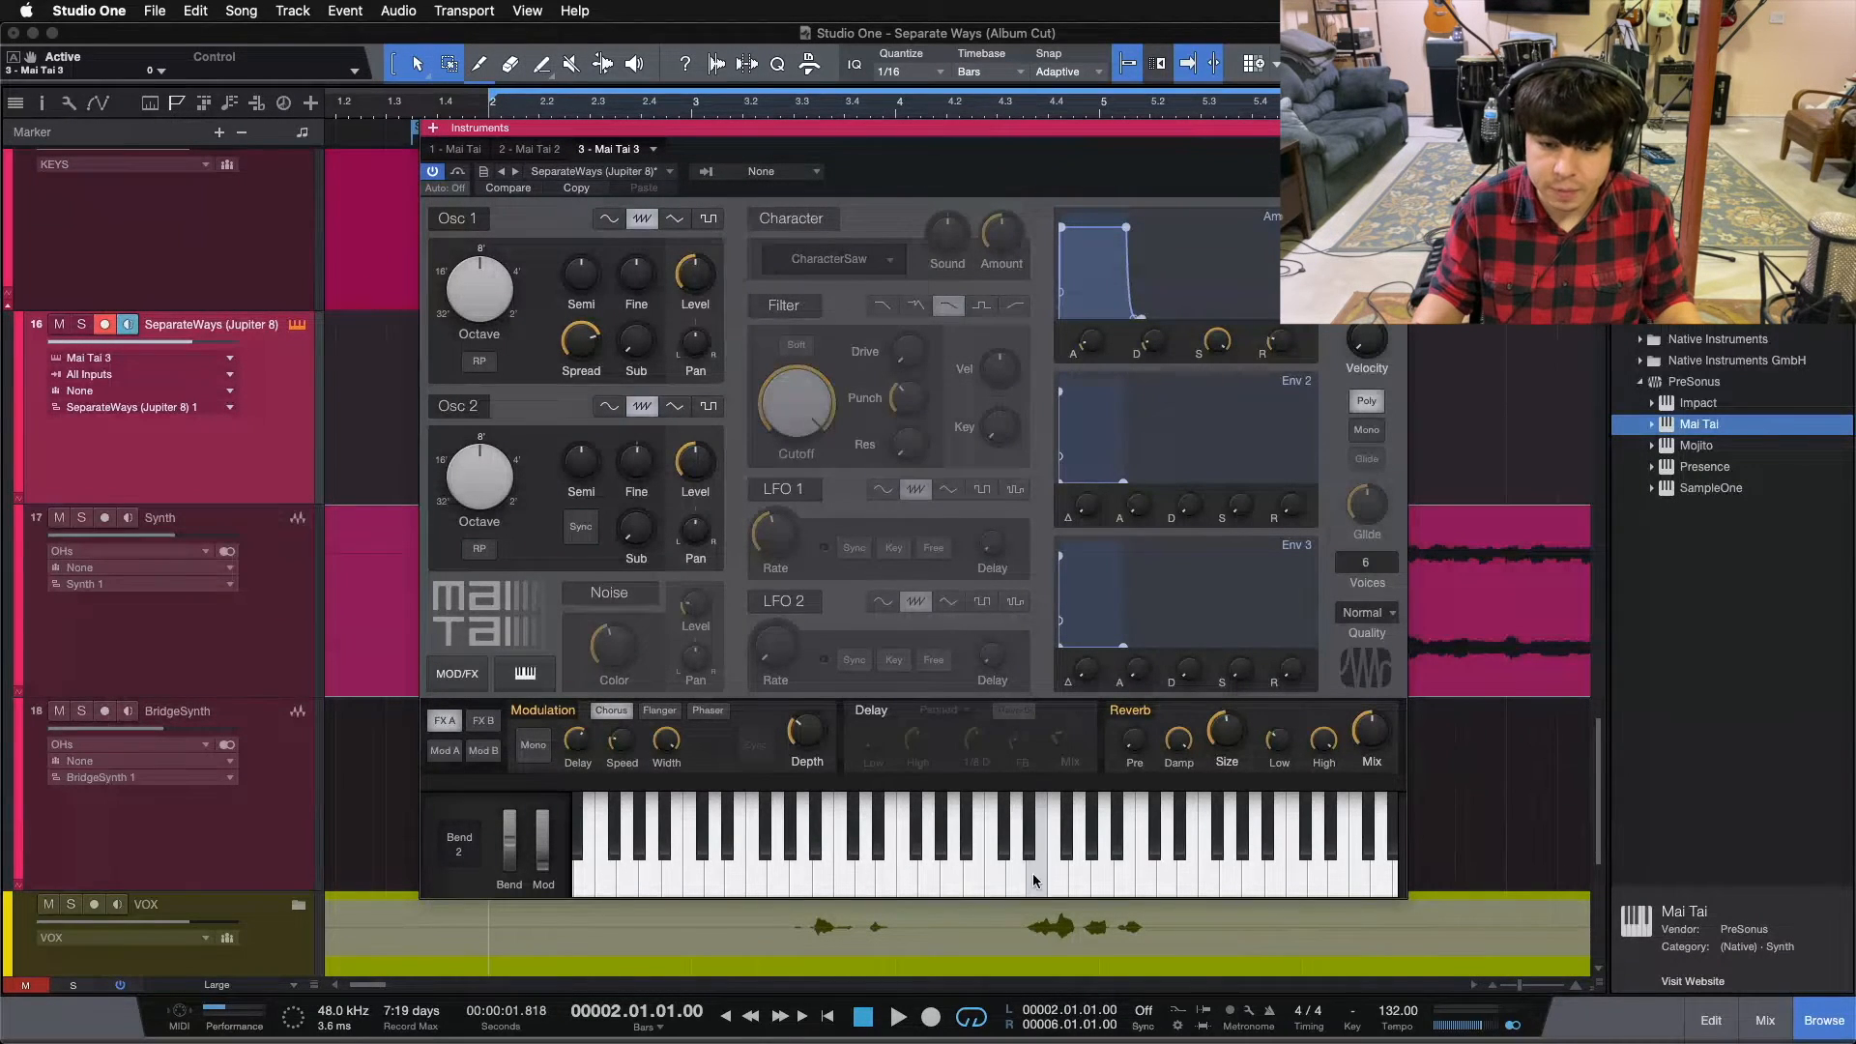
left_click(1036, 882)
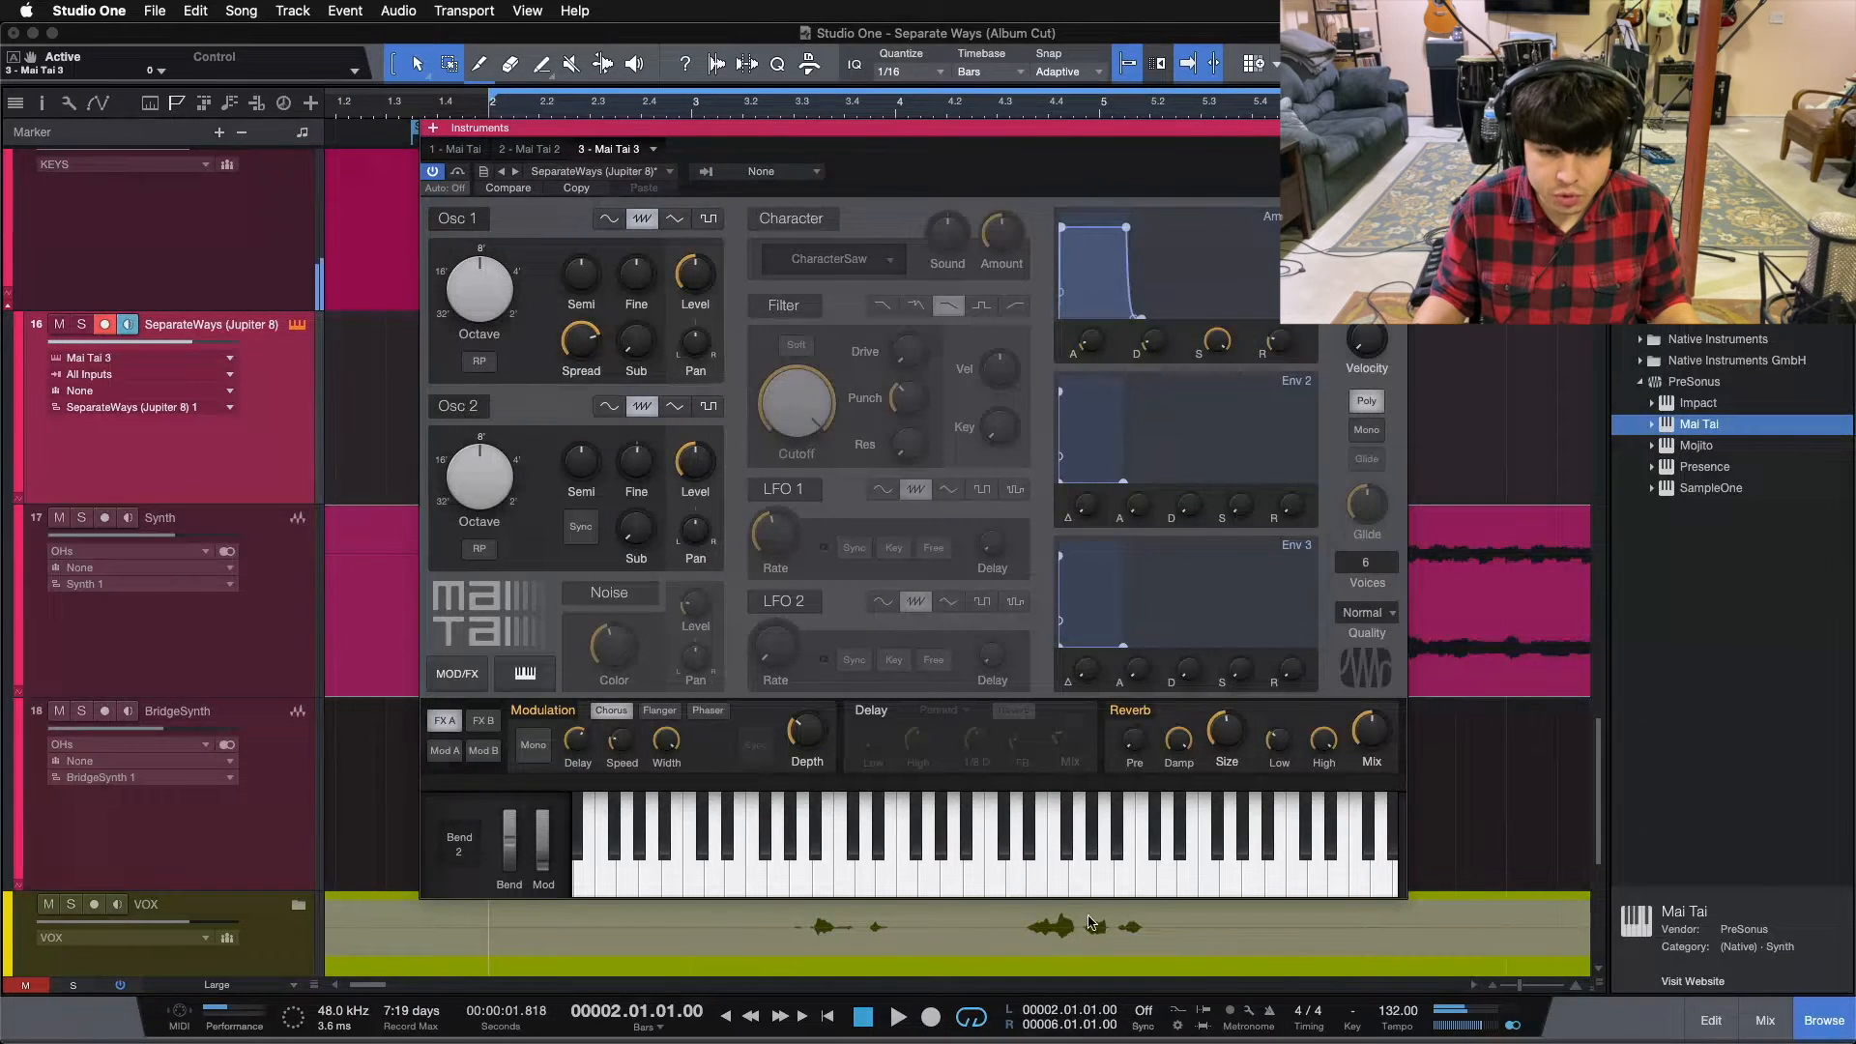
left_click(1041, 882)
left_click(1041, 884)
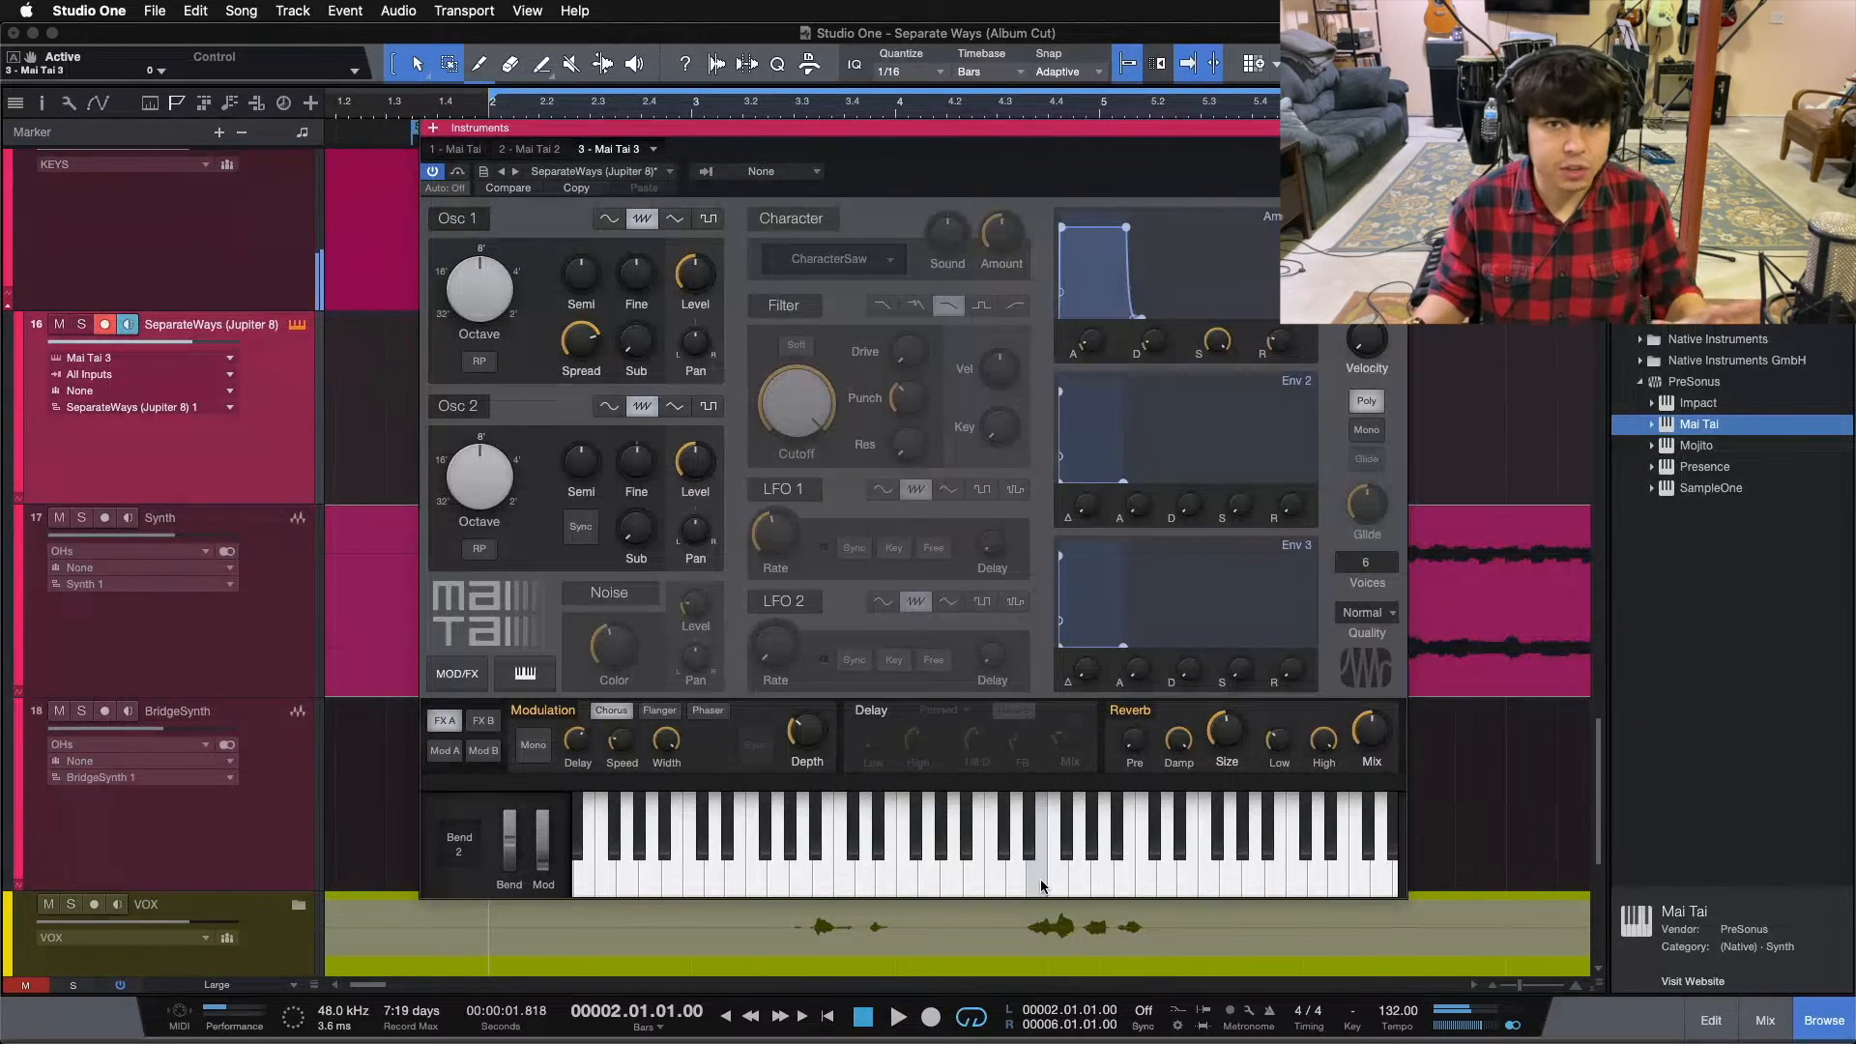
left_click(783, 305)
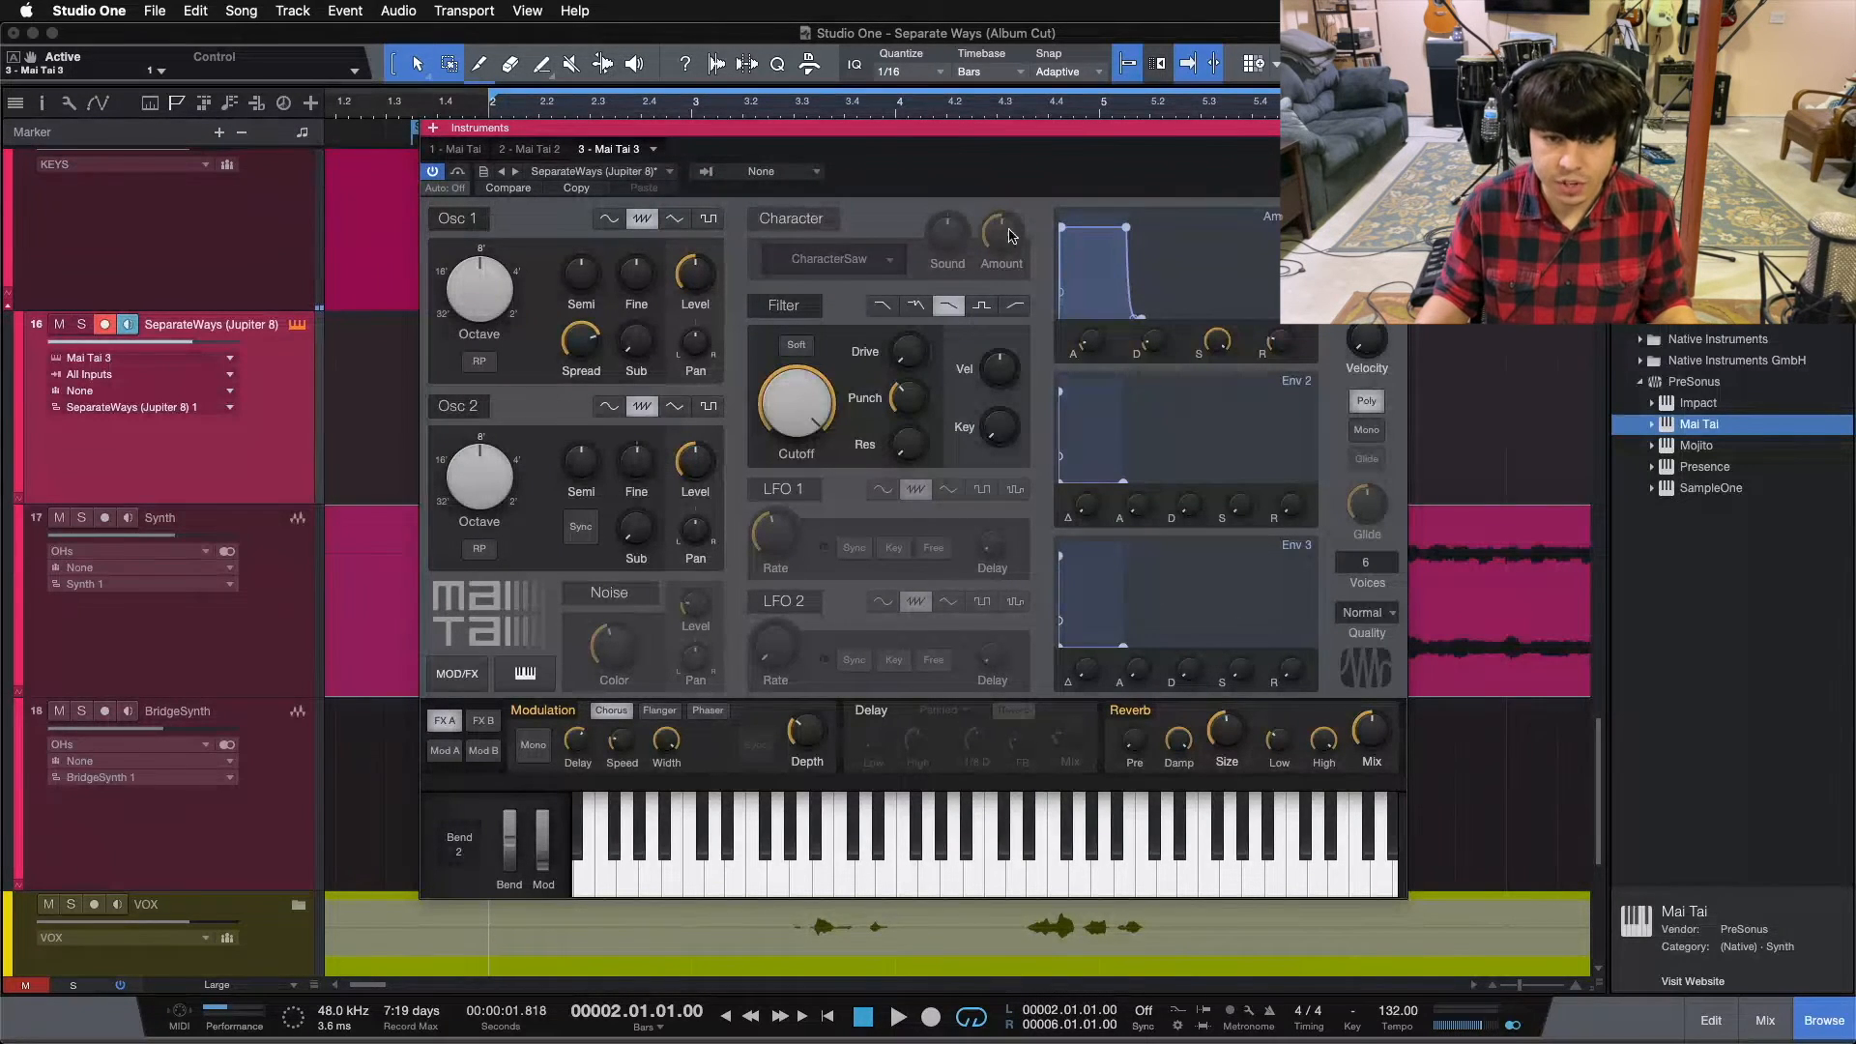
left_click(1041, 881)
left_click(1041, 881)
left_click(1041, 882)
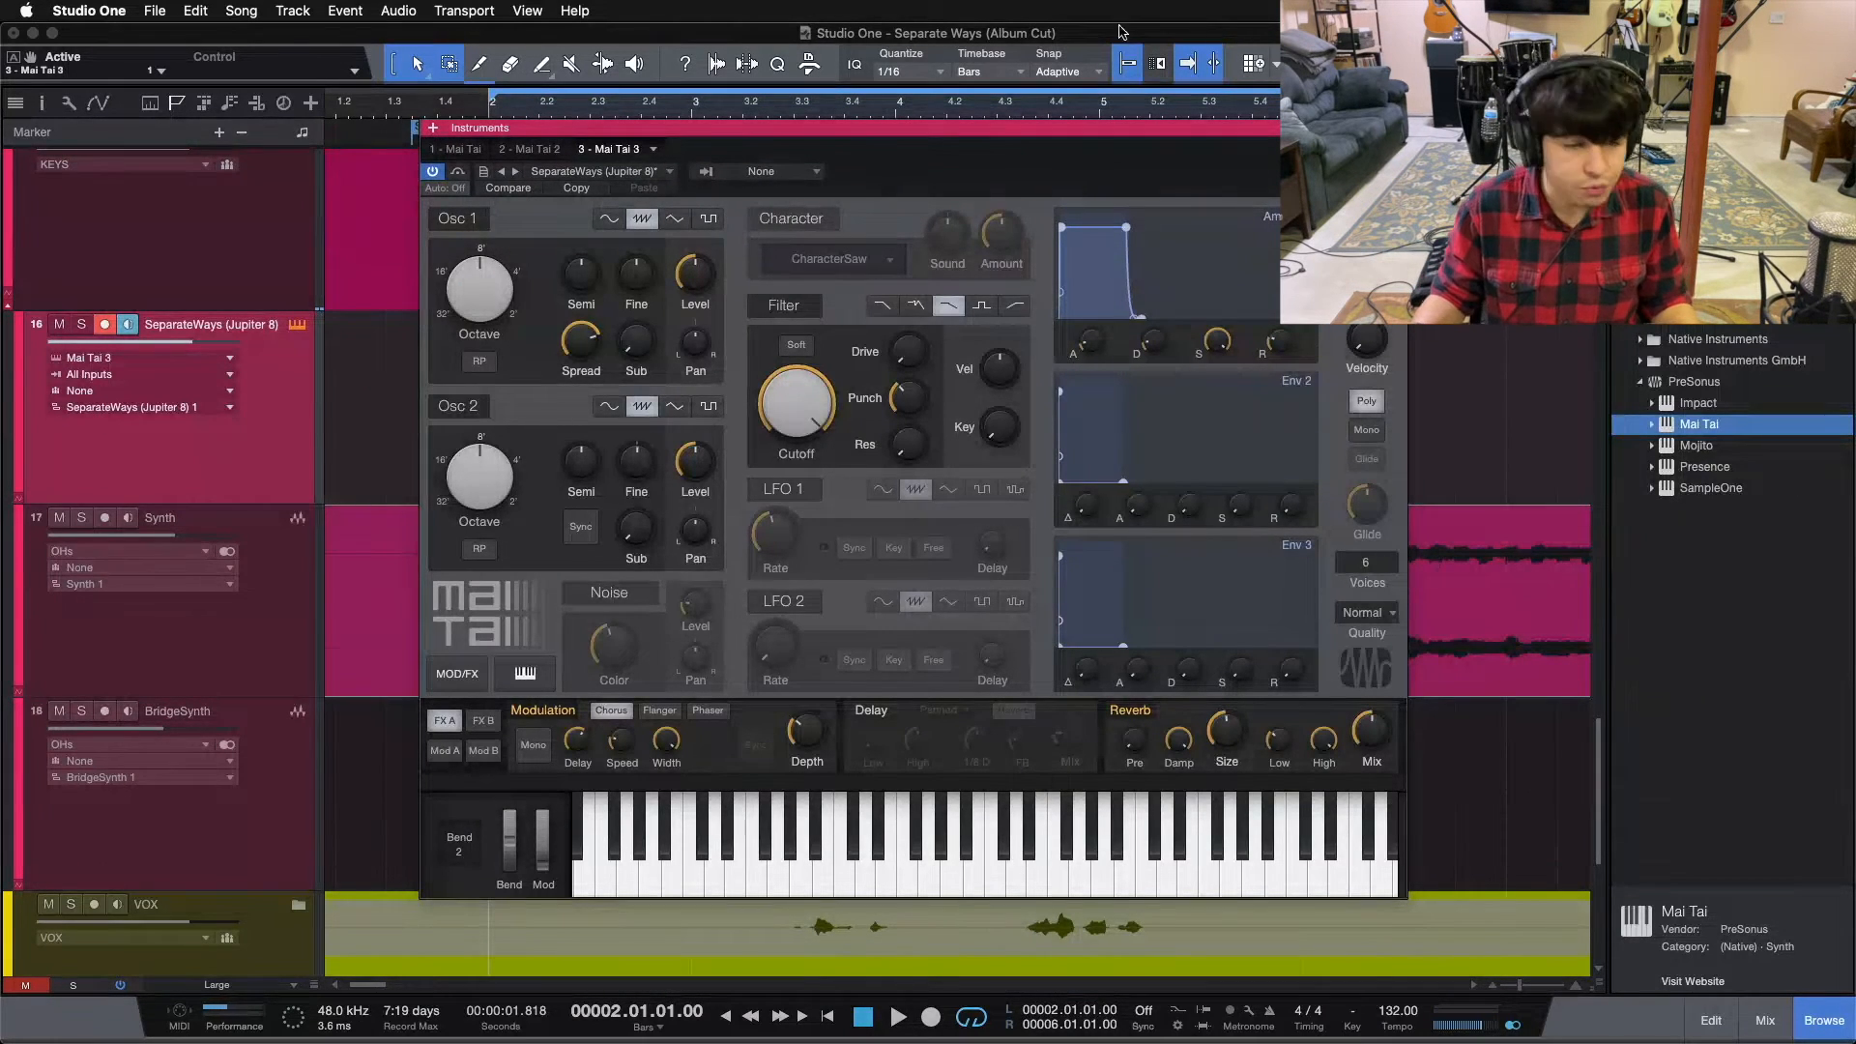
Try the filter Cutoff at 15.17 kHz and 9.35 kHz, playing E3 at each setting, and return it to 20 kHz
mouse_move(795, 413)
left_mouse_down()
mouse_move(788, 308)
mouse_move(798, 453)
mouse_move(813, 171)
mouse_move(796, 458)
mouse_move(789, 393)
left_mouse_up()
left_click(1030, 884)
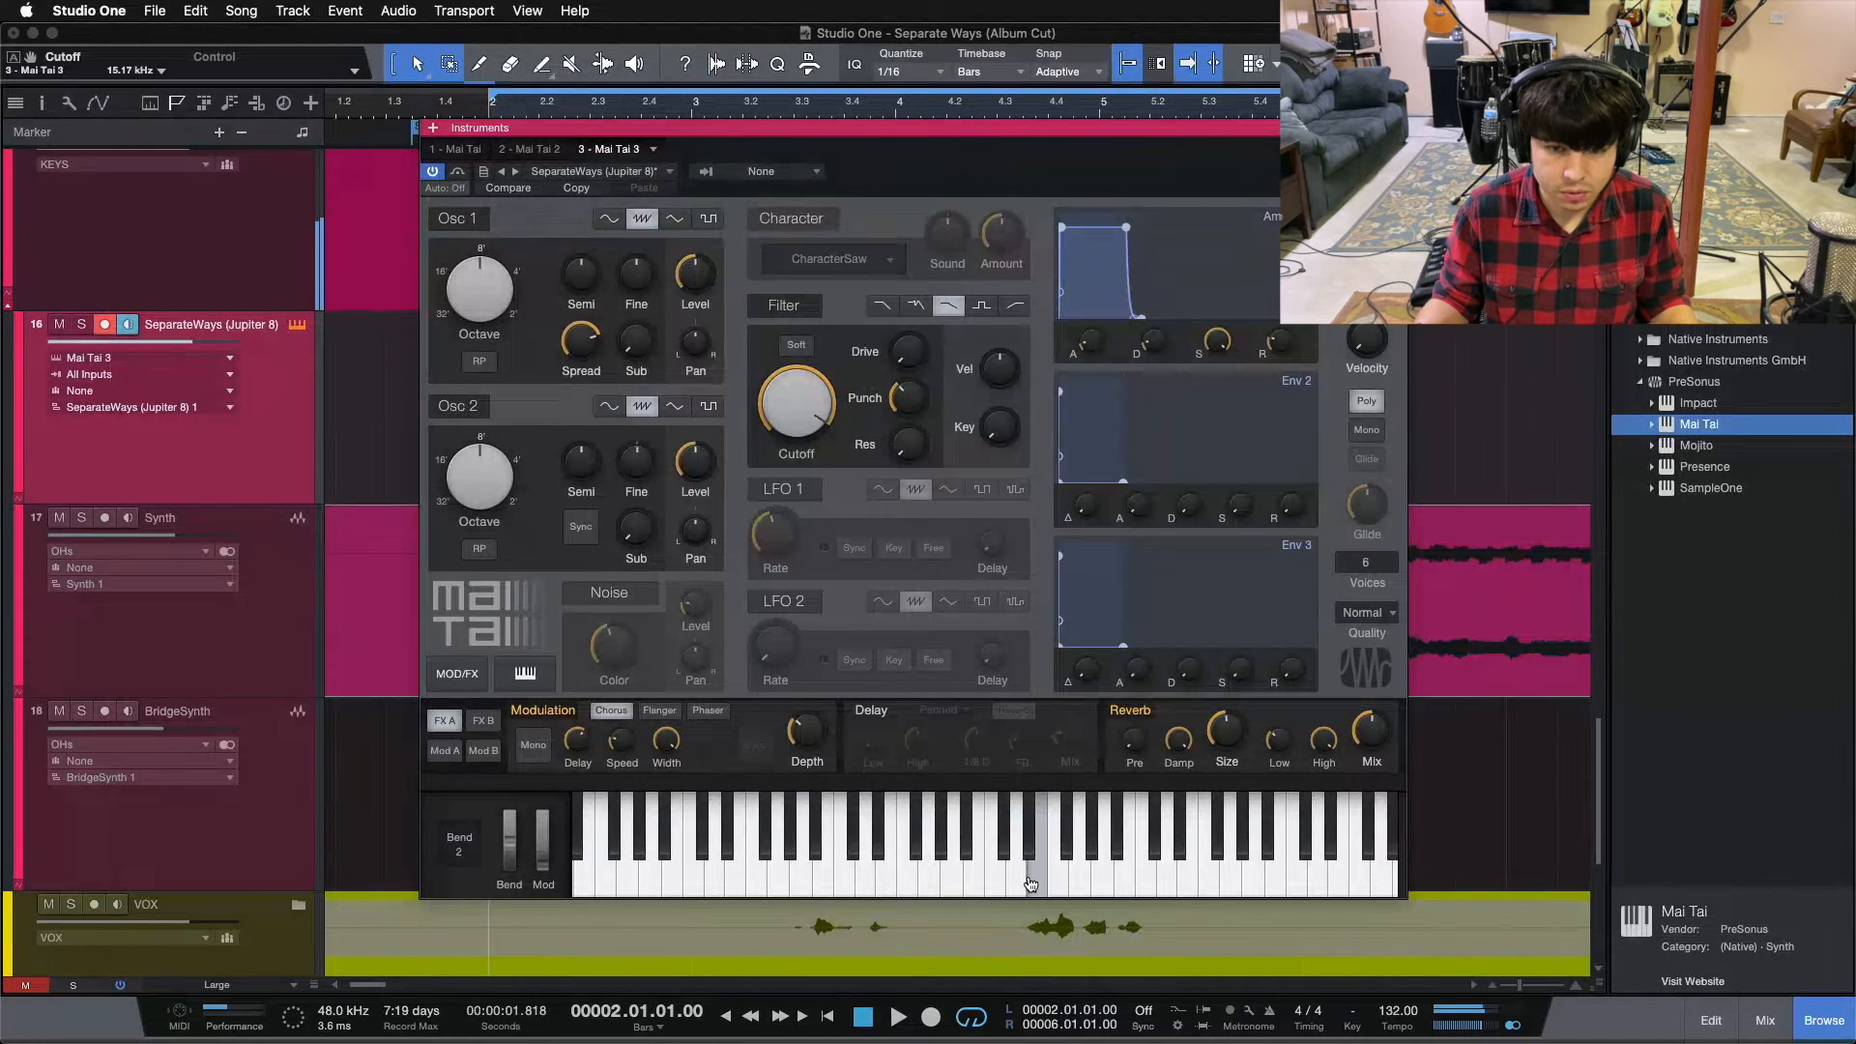
left_click_drag(826, 419, 825, 427)
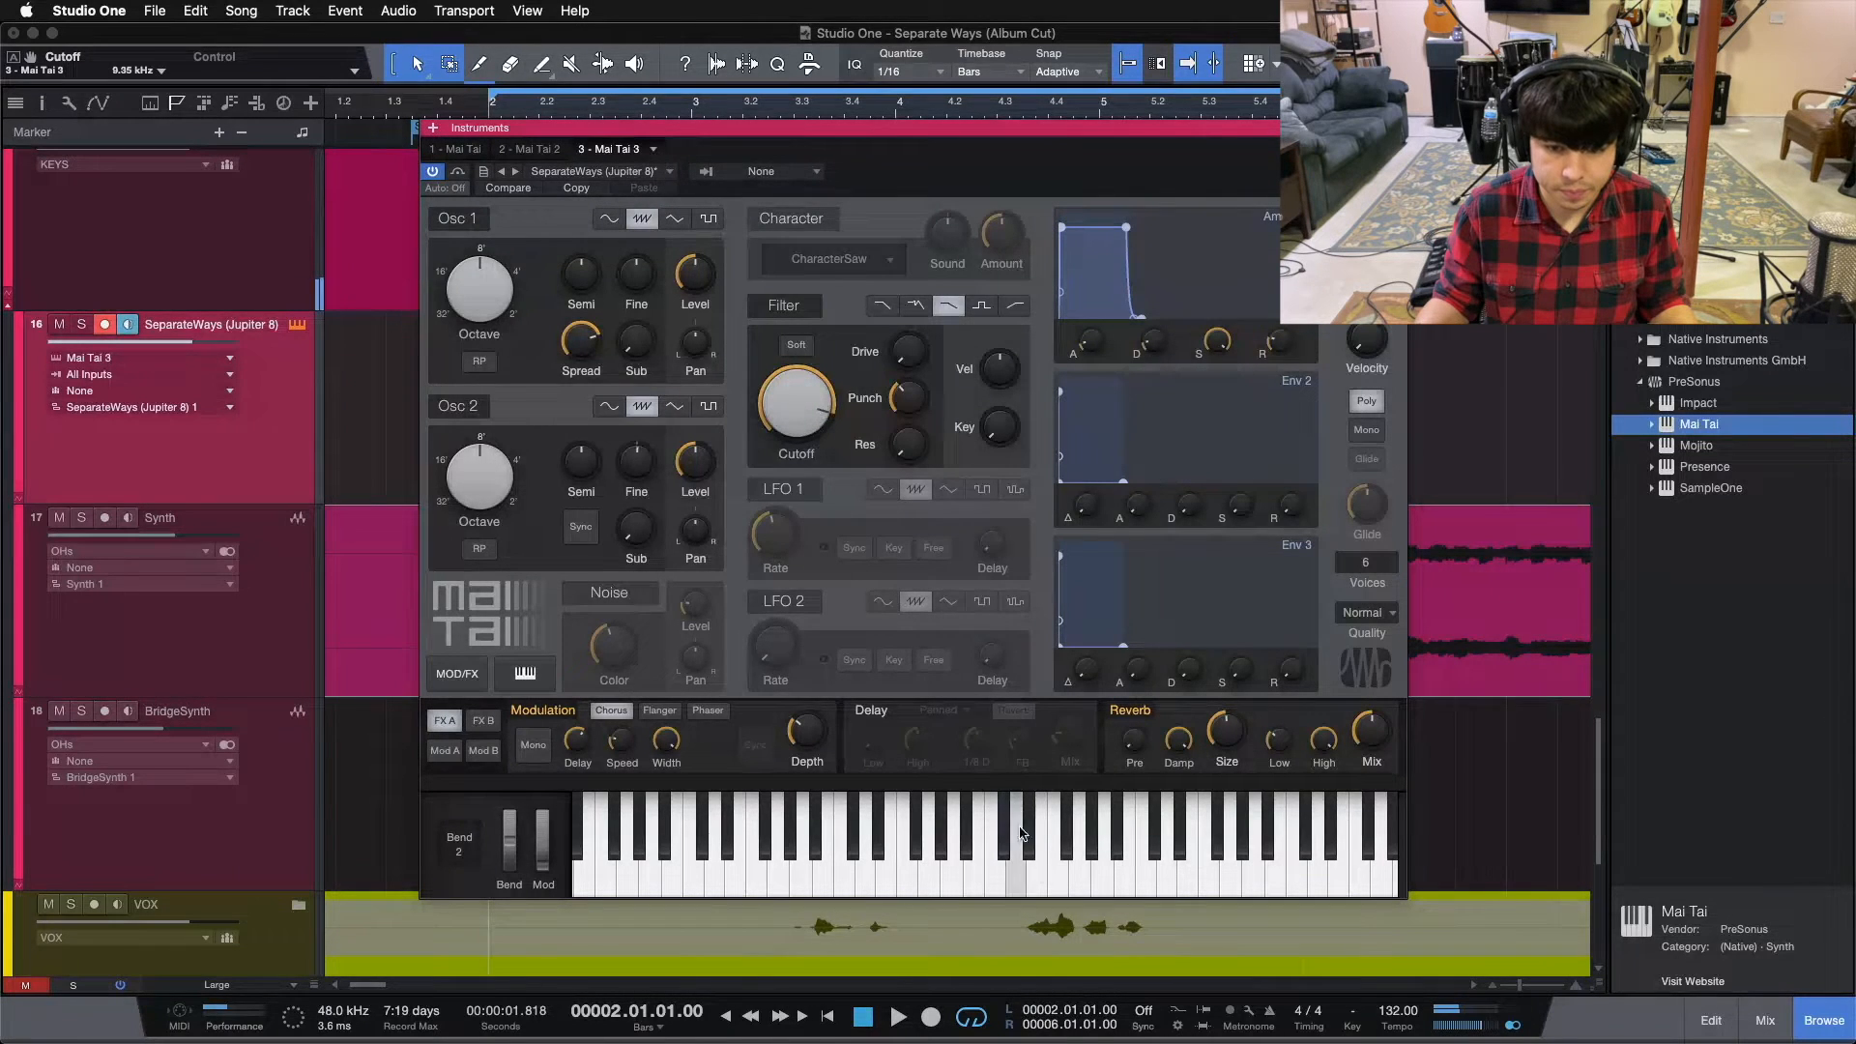
left_click(1039, 878)
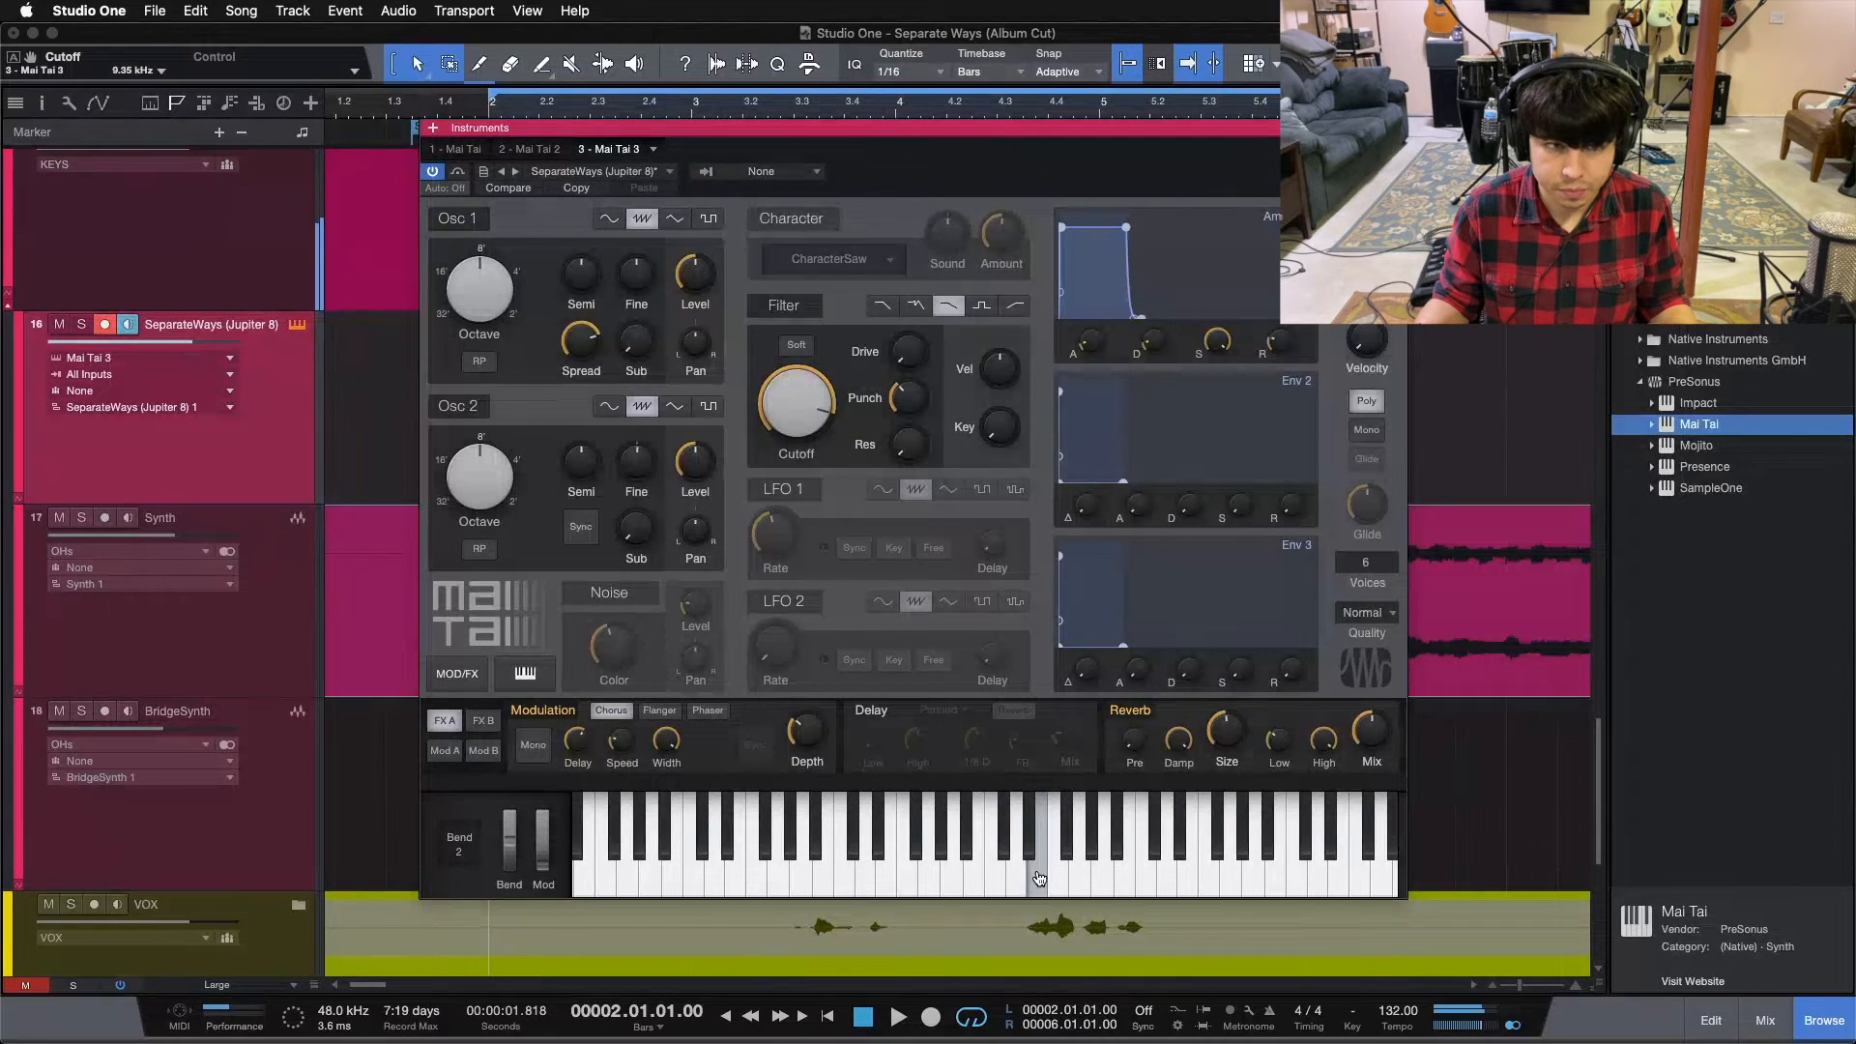
left_click_drag(788, 414, 827, 227)
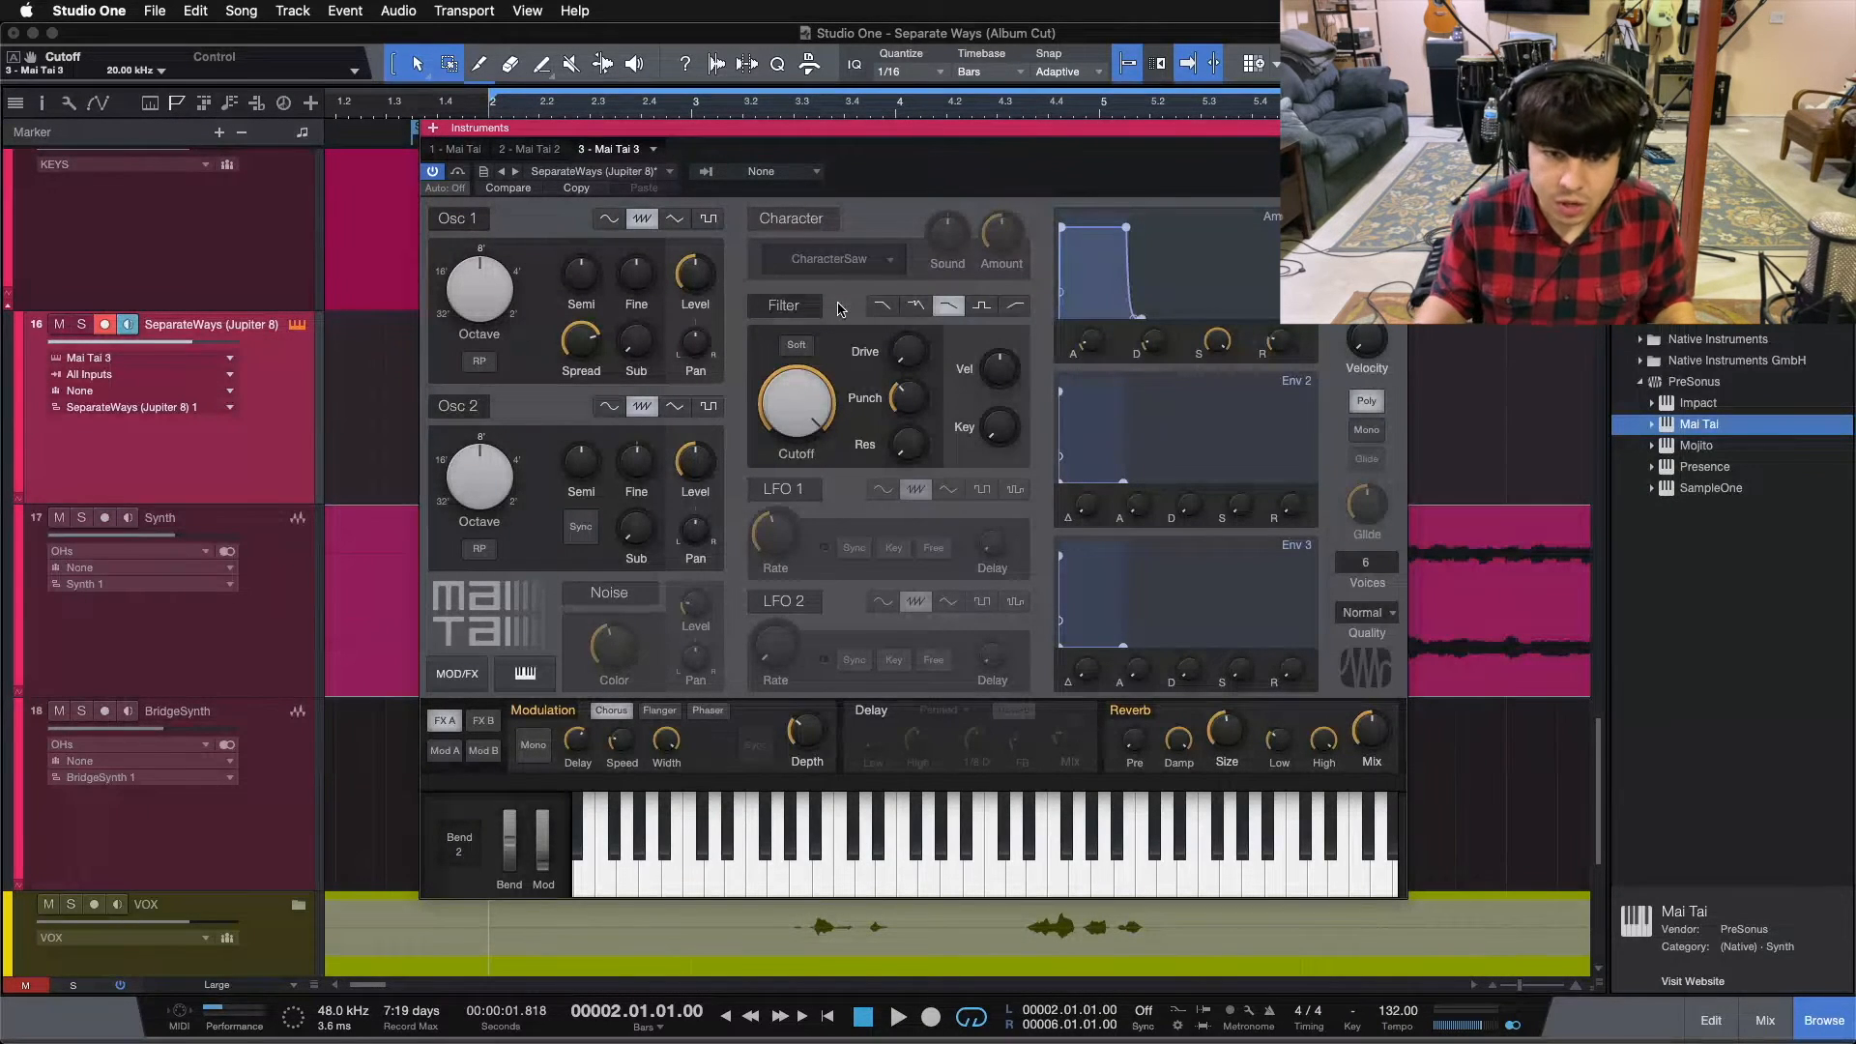
Turn on LFO 1 and play E3, switching the LFO off and on to compare its effect
left_click(794, 494)
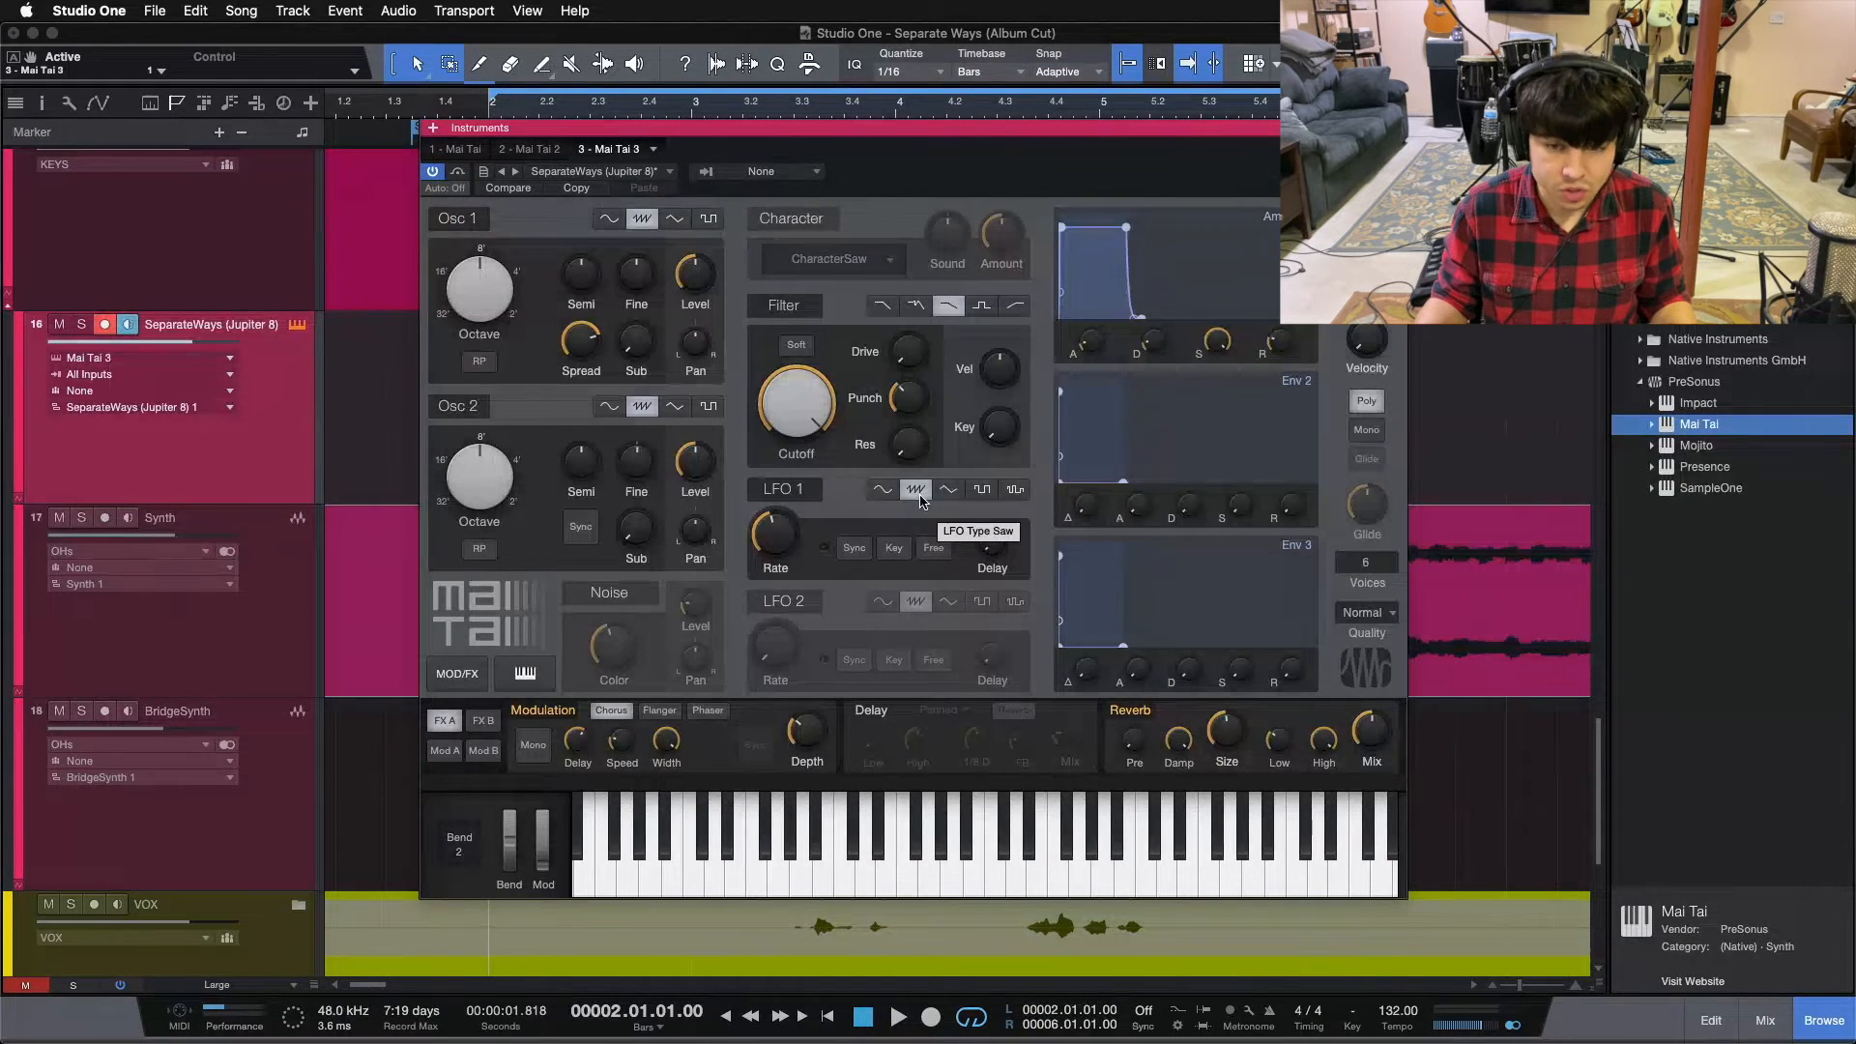
left_click(1030, 872)
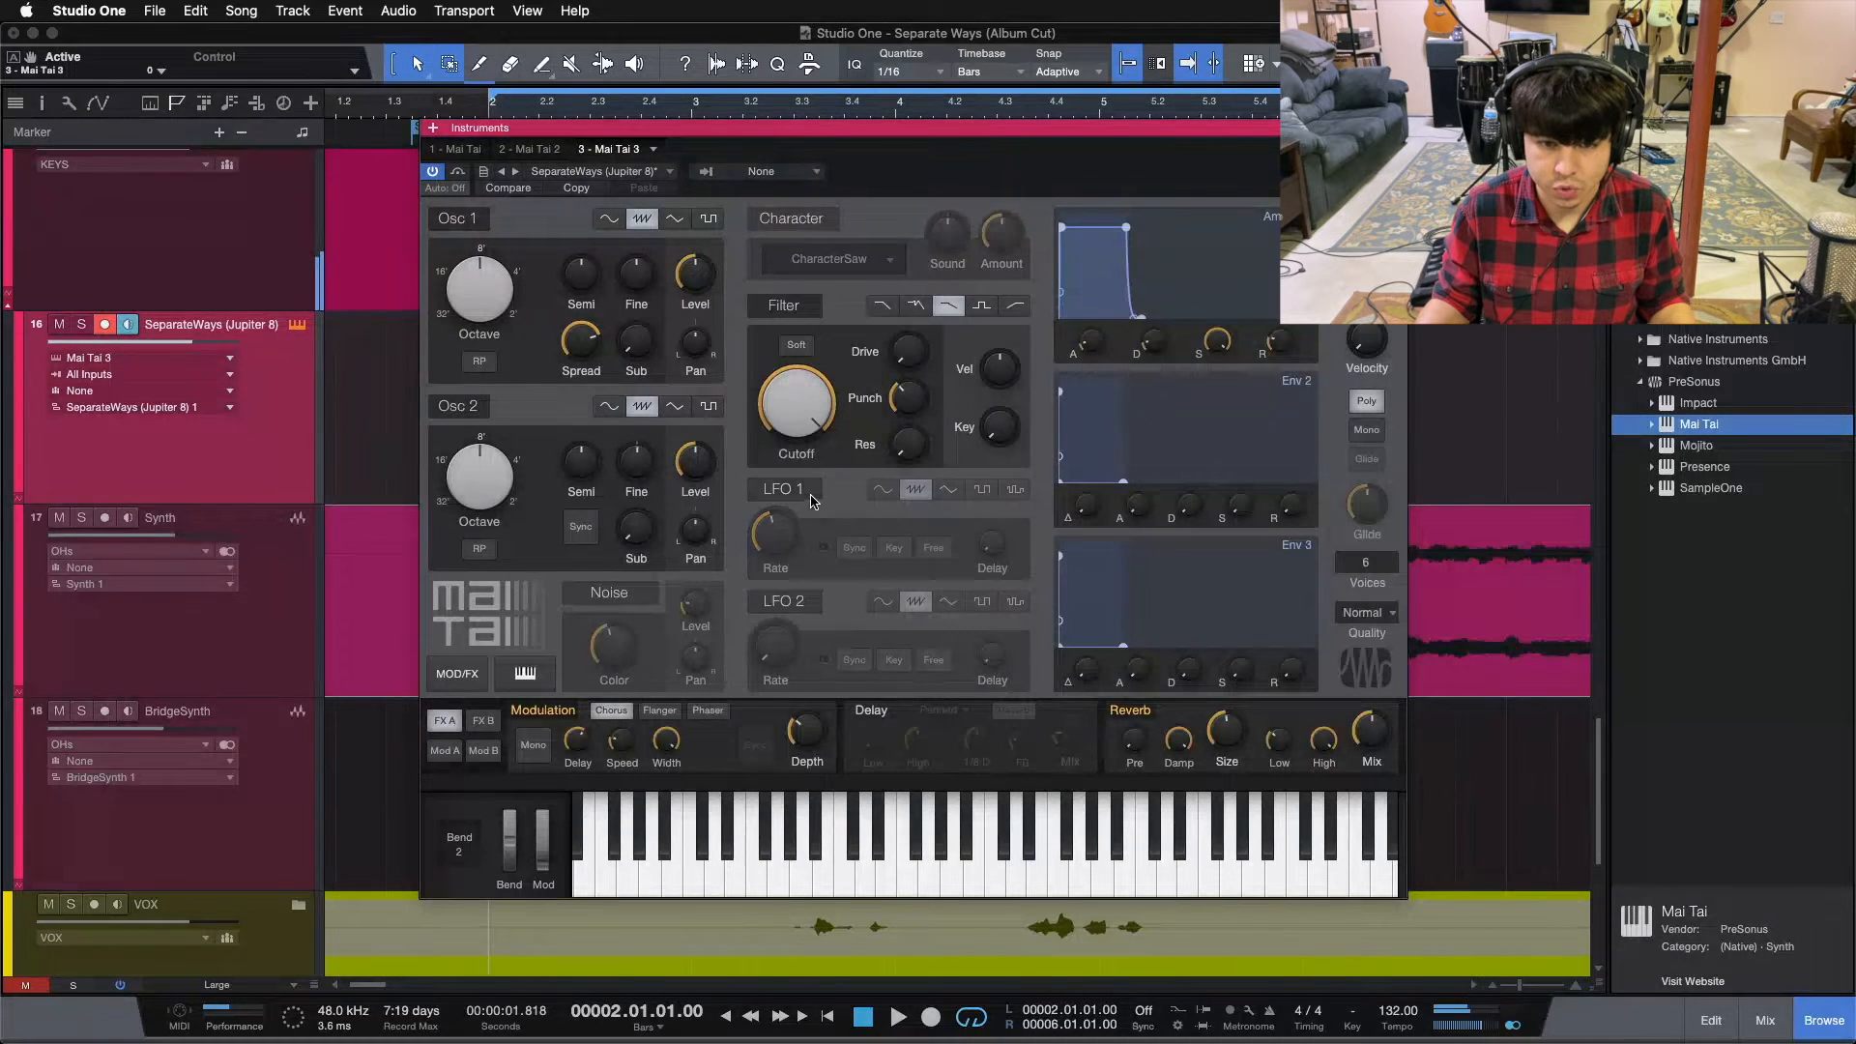
left_click(1041, 878)
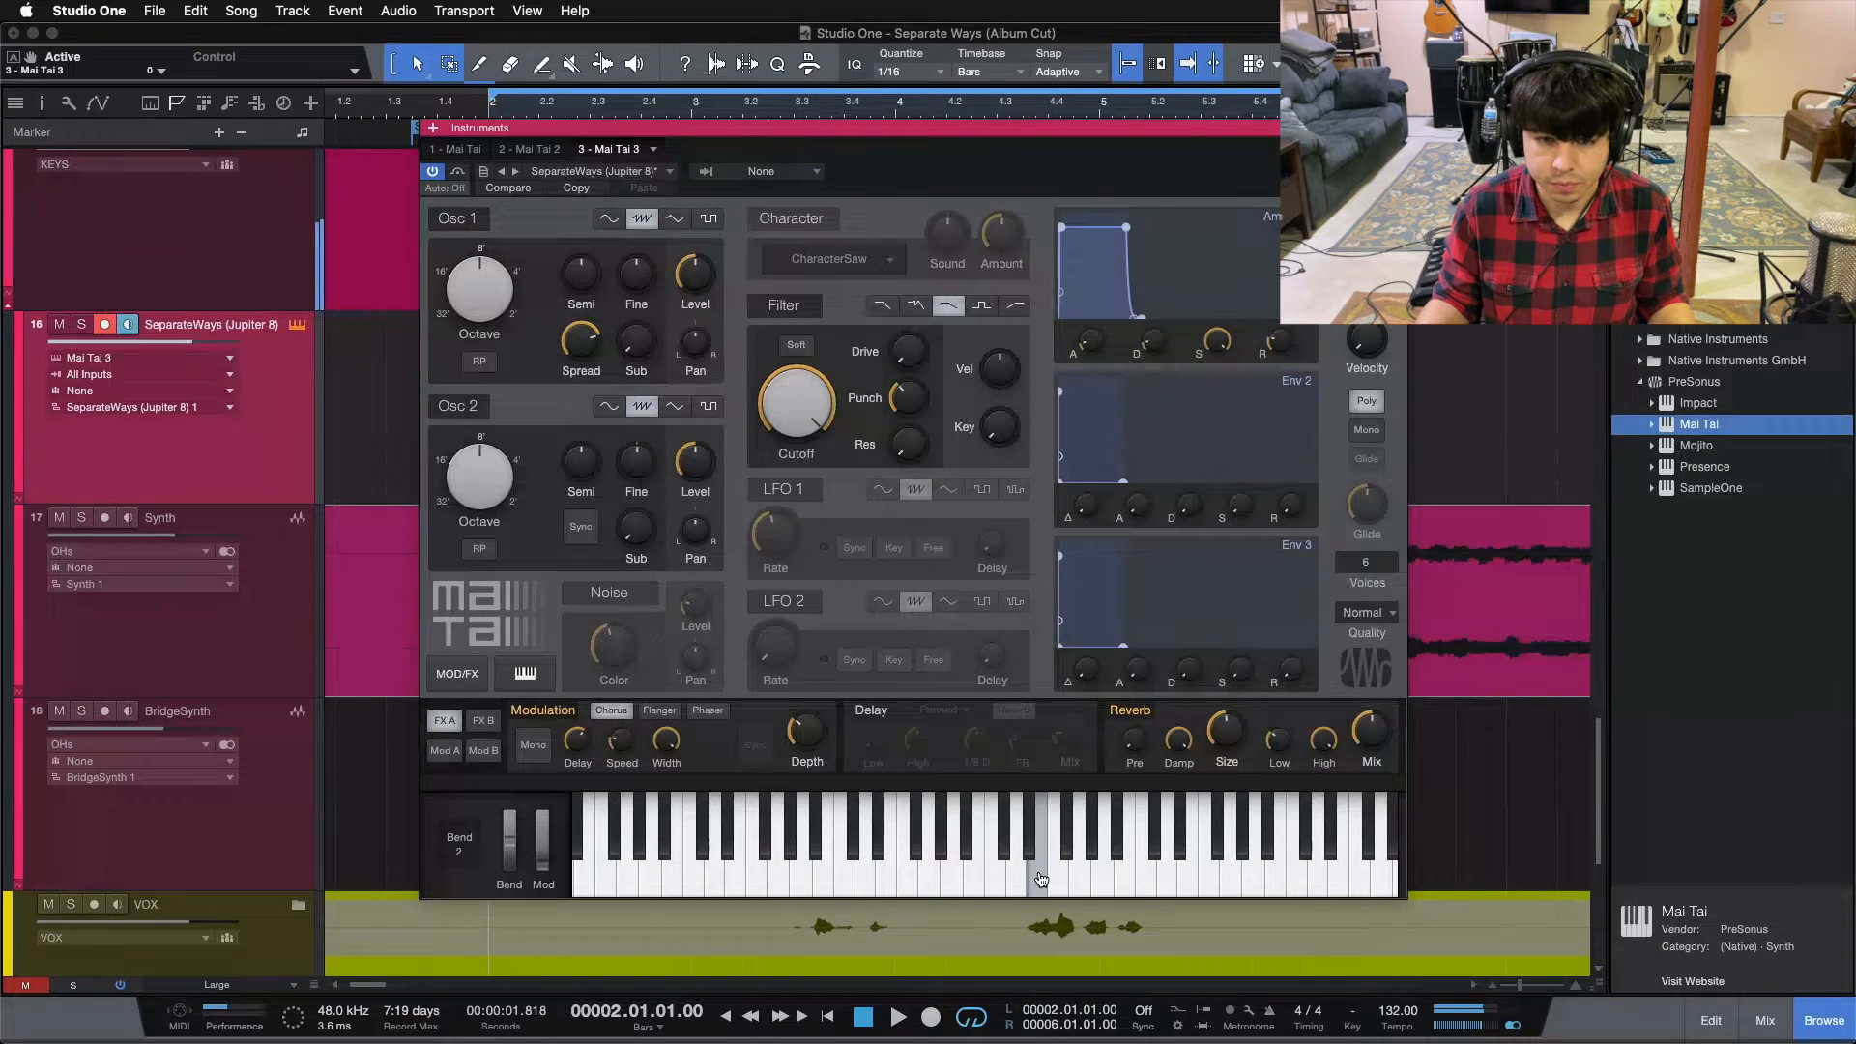
left_click(1044, 884)
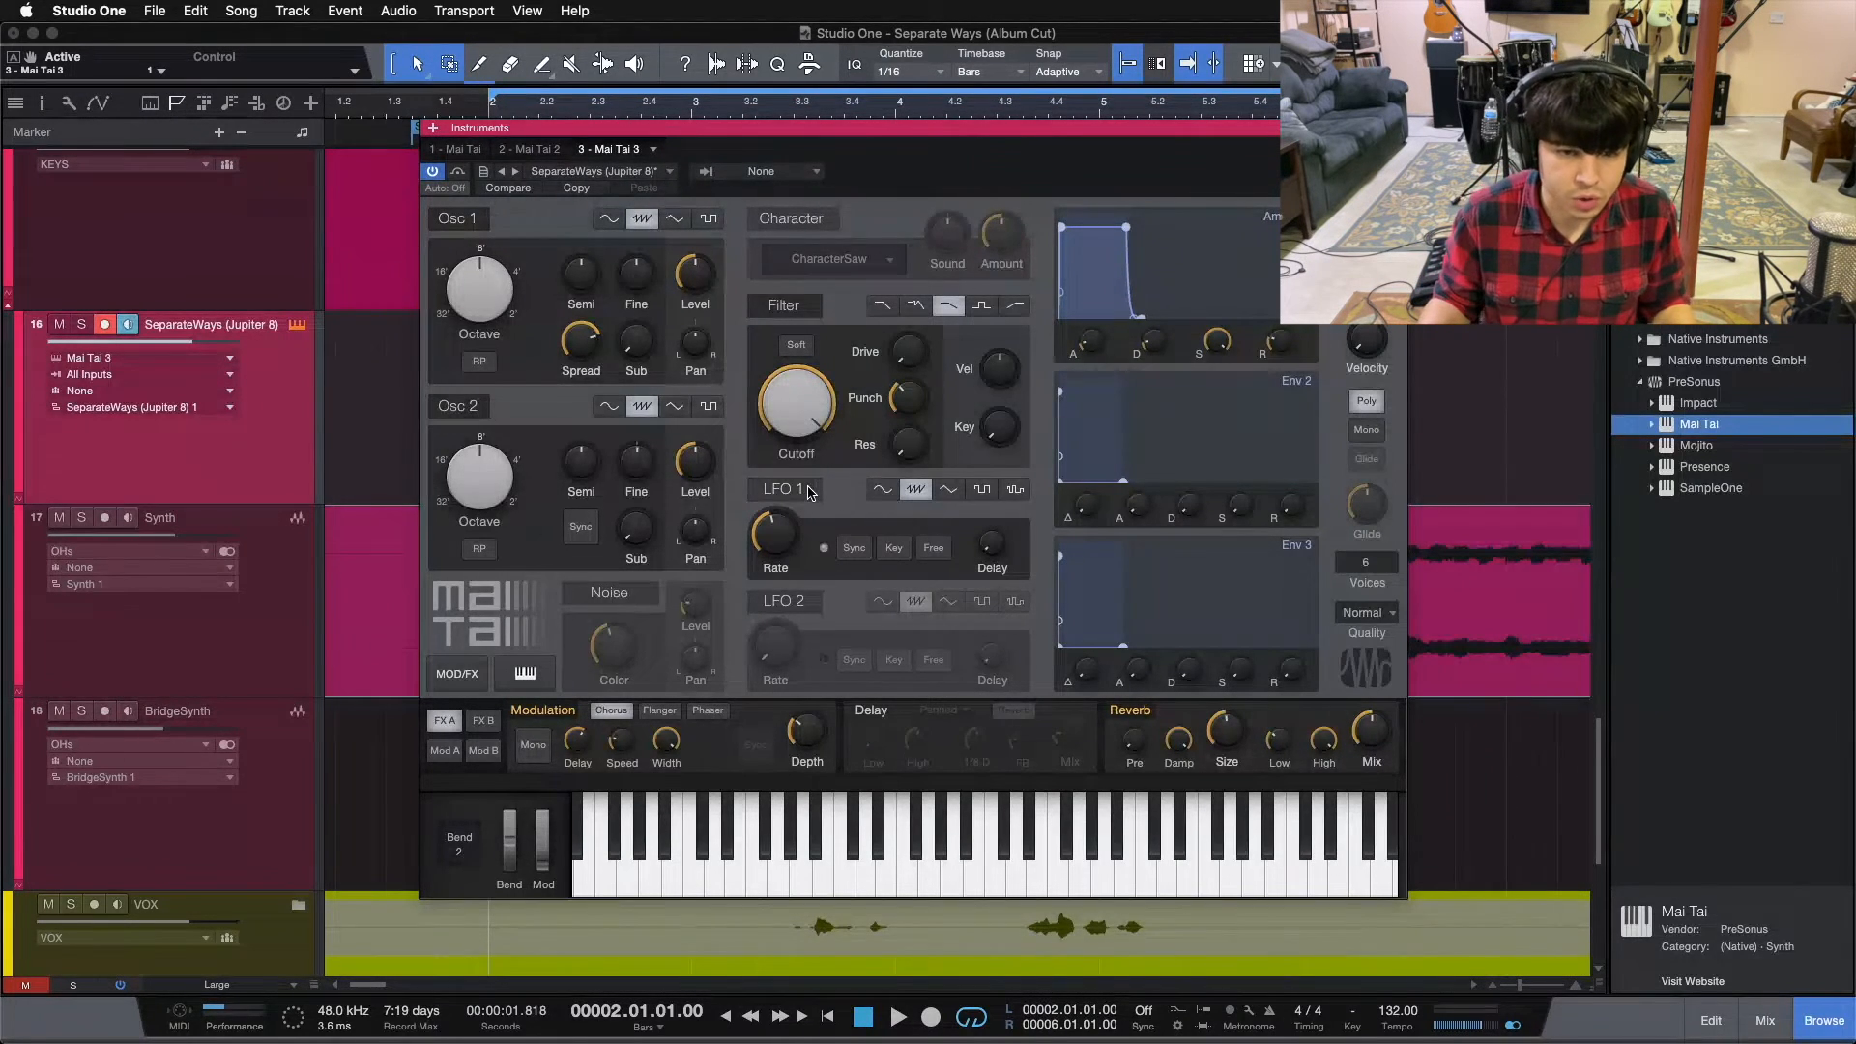
Check LFO 1's Rate and Delay values and play notes including E3 with the LFO enabled
mouse_move(773, 532)
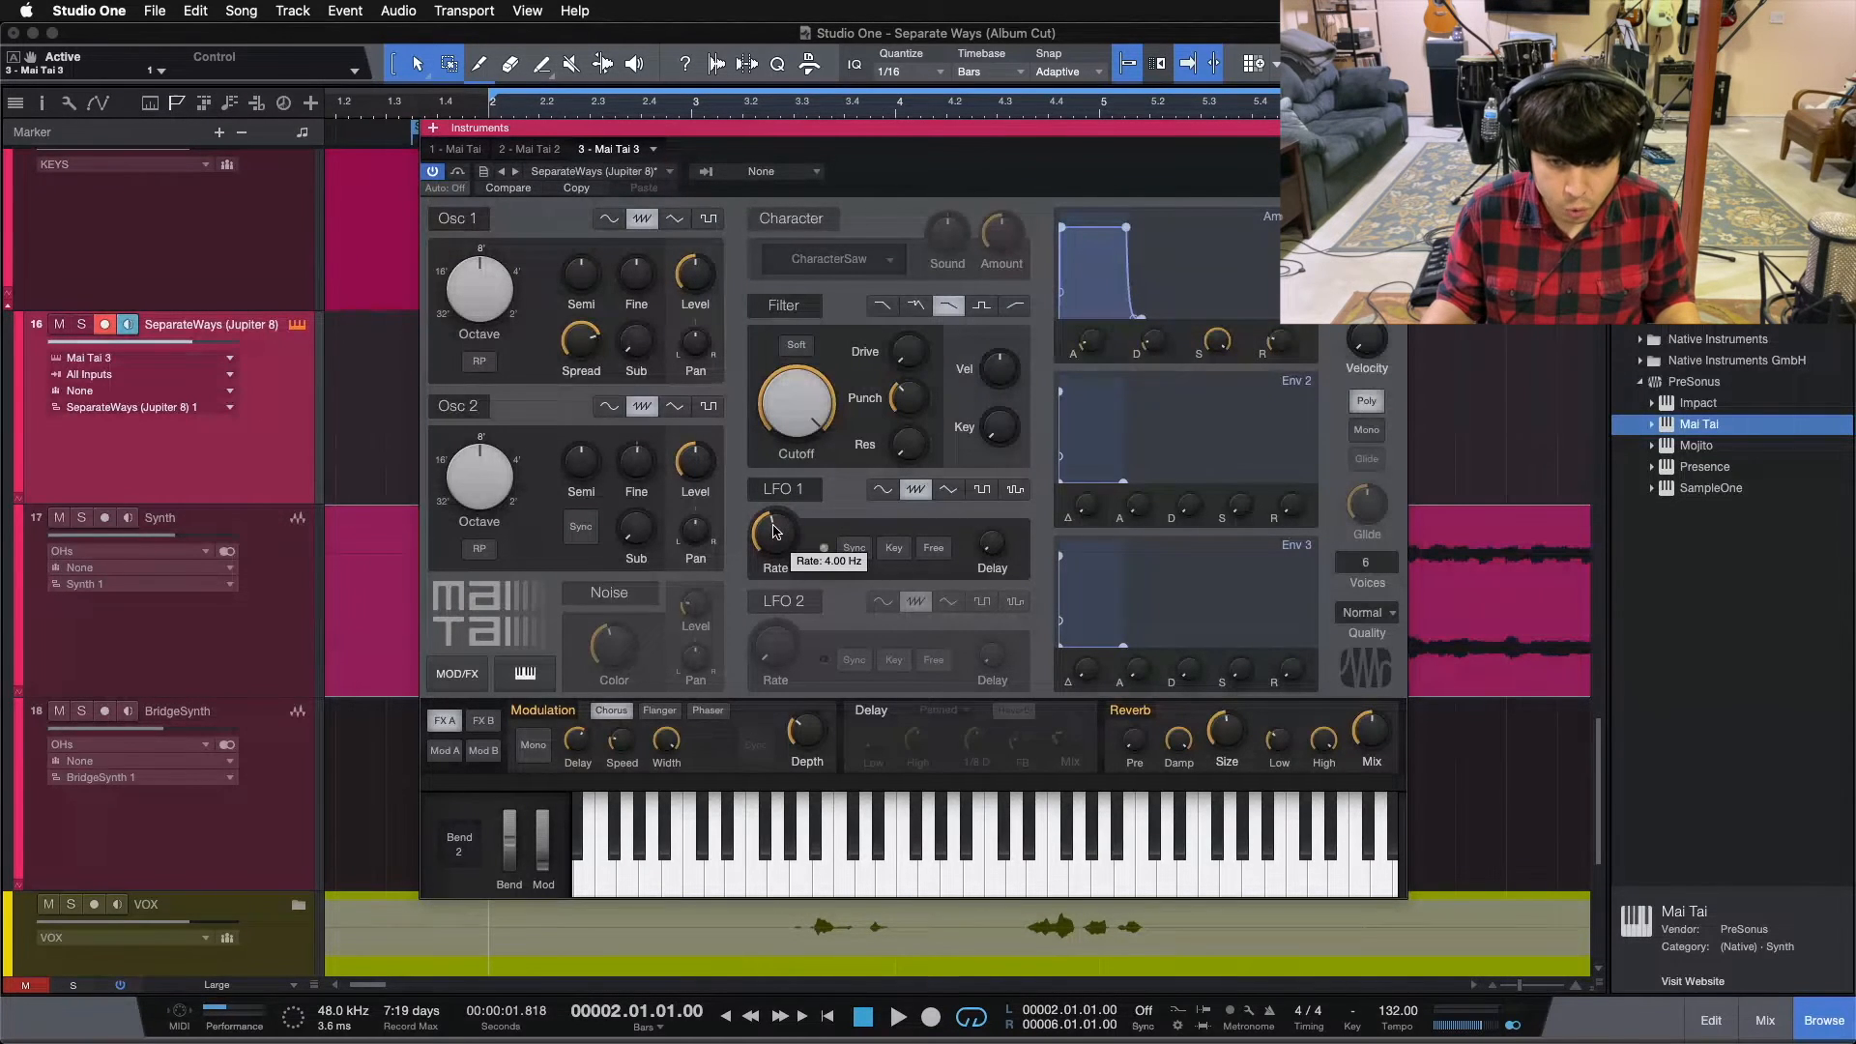
mouse_move(998, 547)
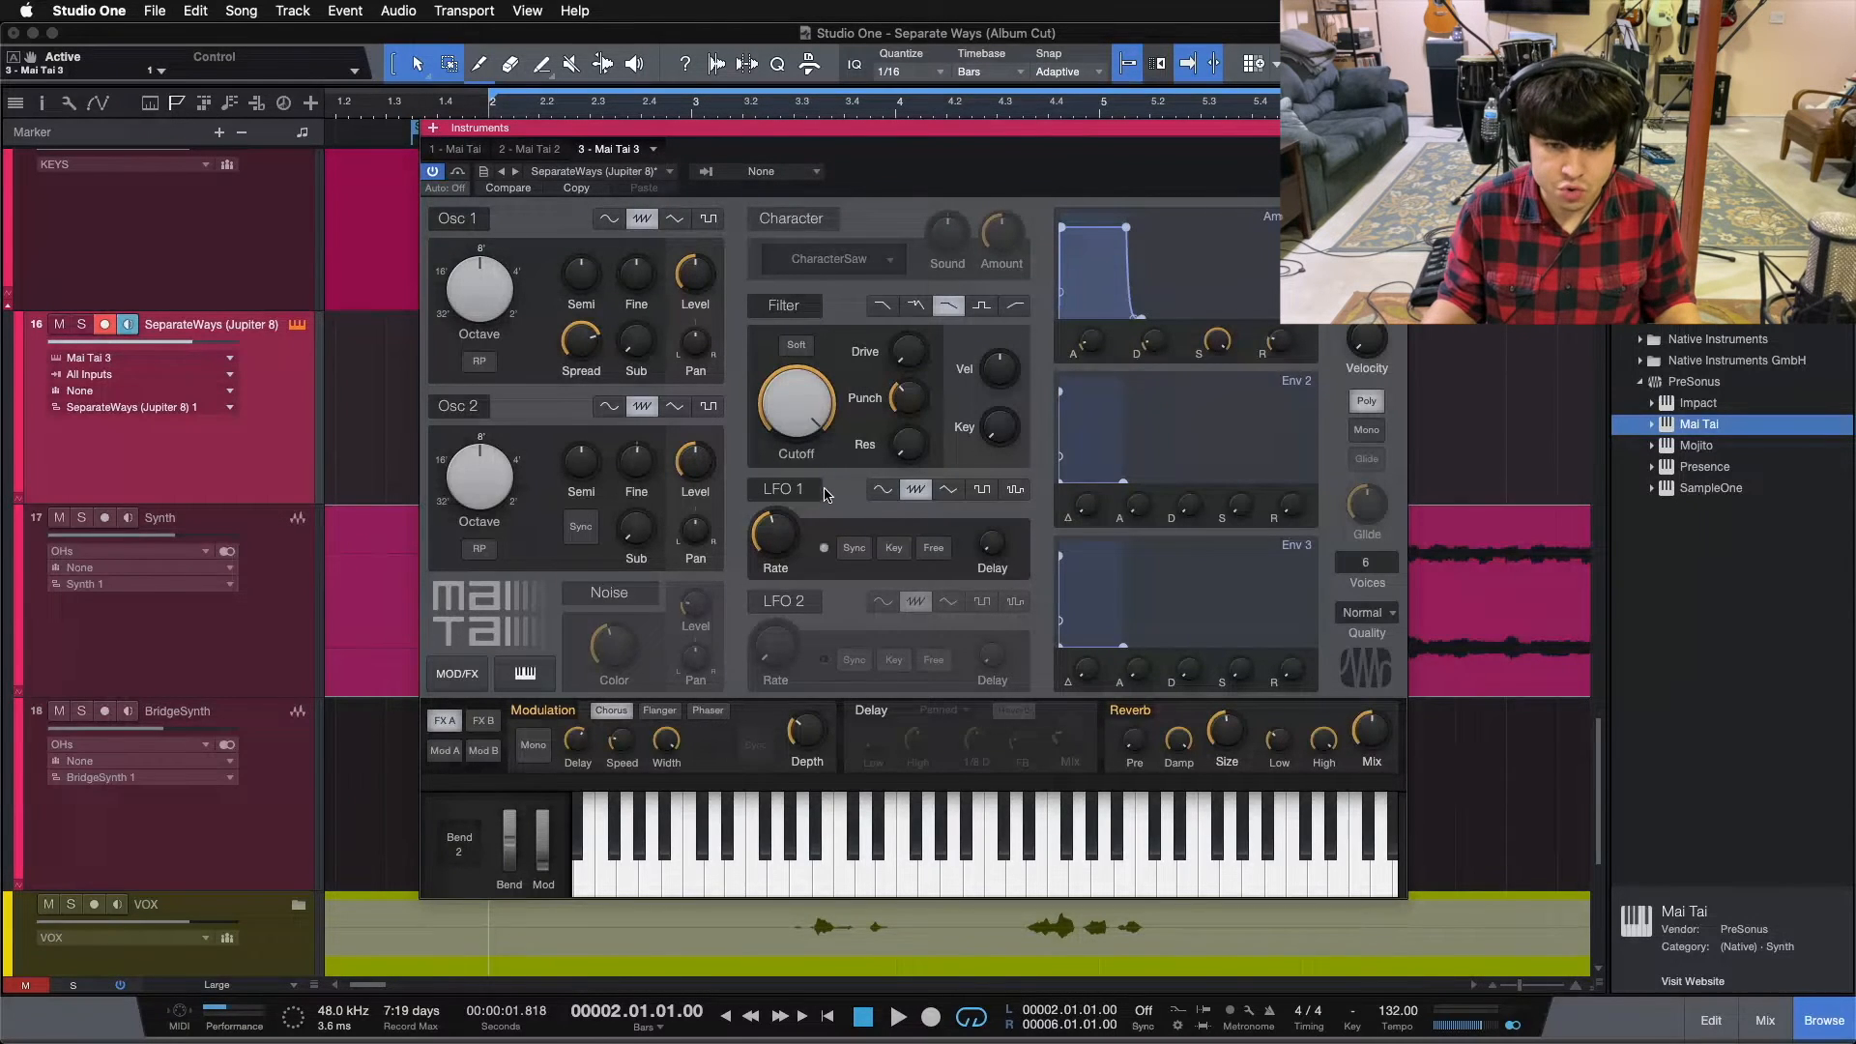
left_click(1084, 881)
left_click(1035, 875)
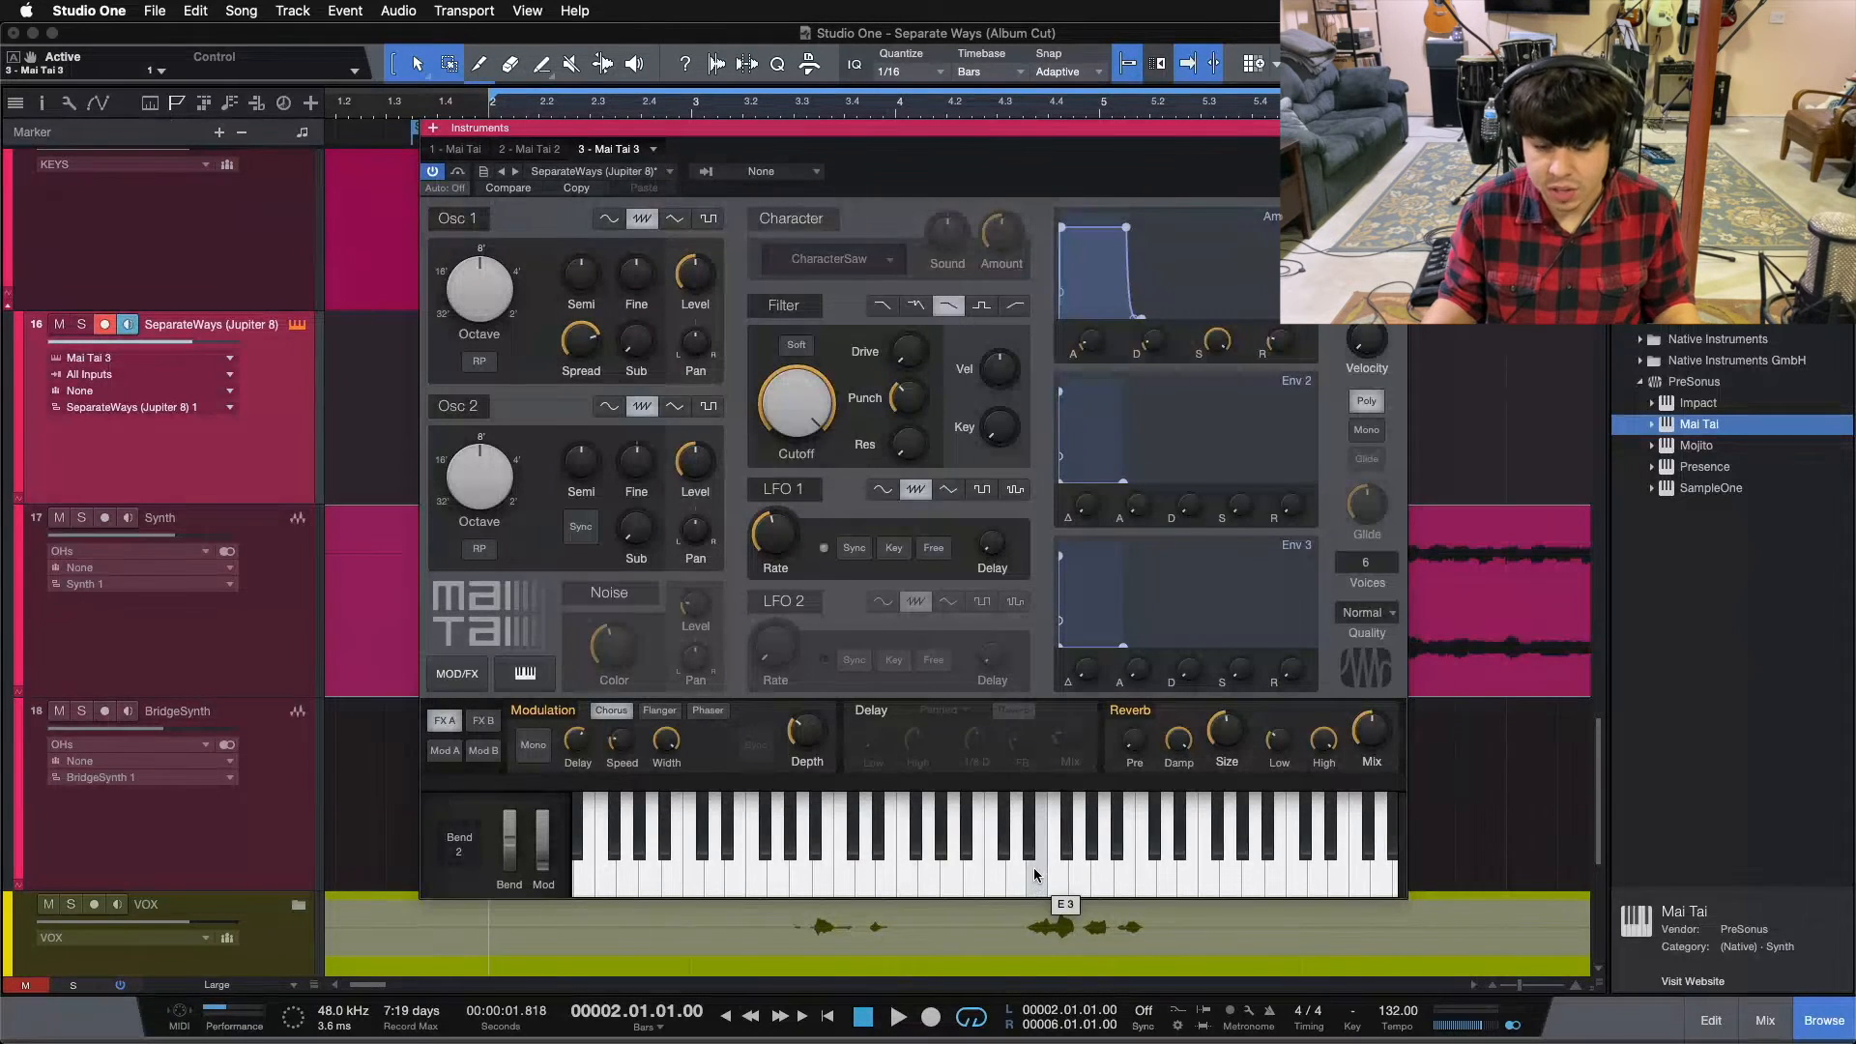
left_click(1035, 875)
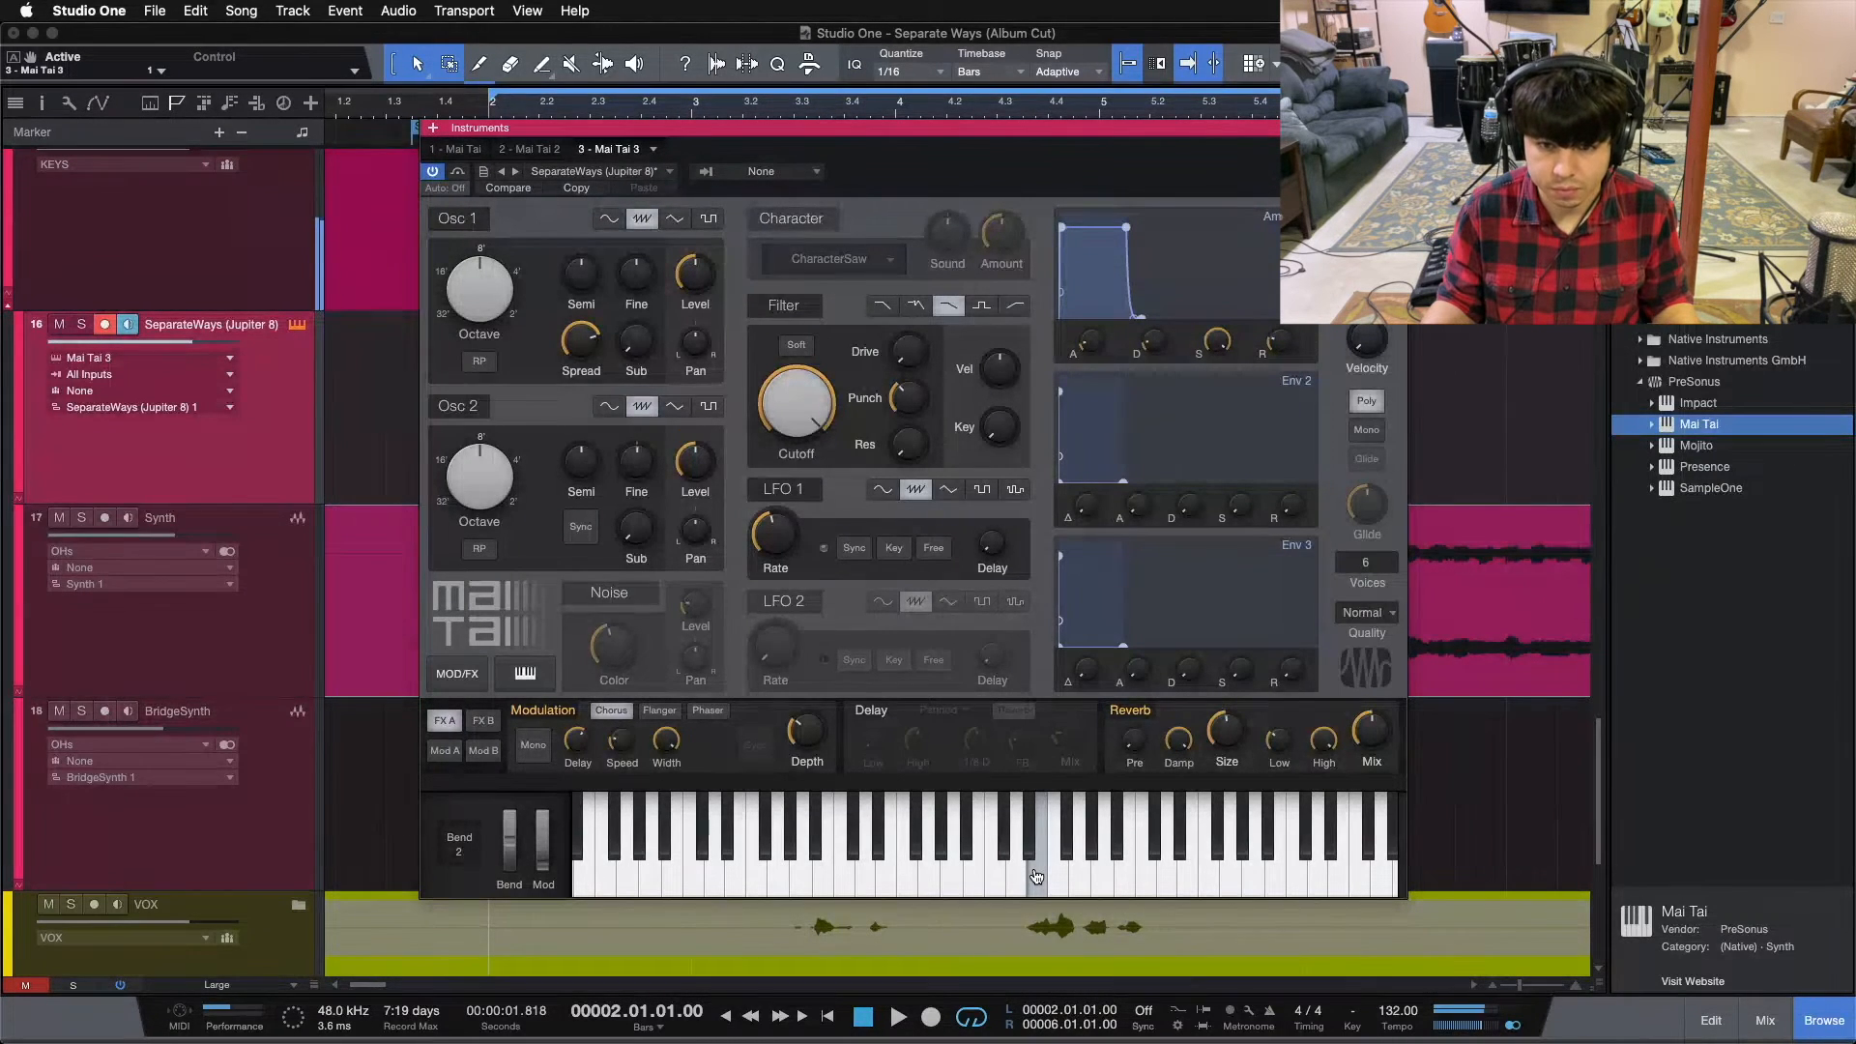
Reposition the instrument window to reveal the Amp Env, check its Attack and Decay values, and play E3
left_click_drag(1027, 157, 1025, 245)
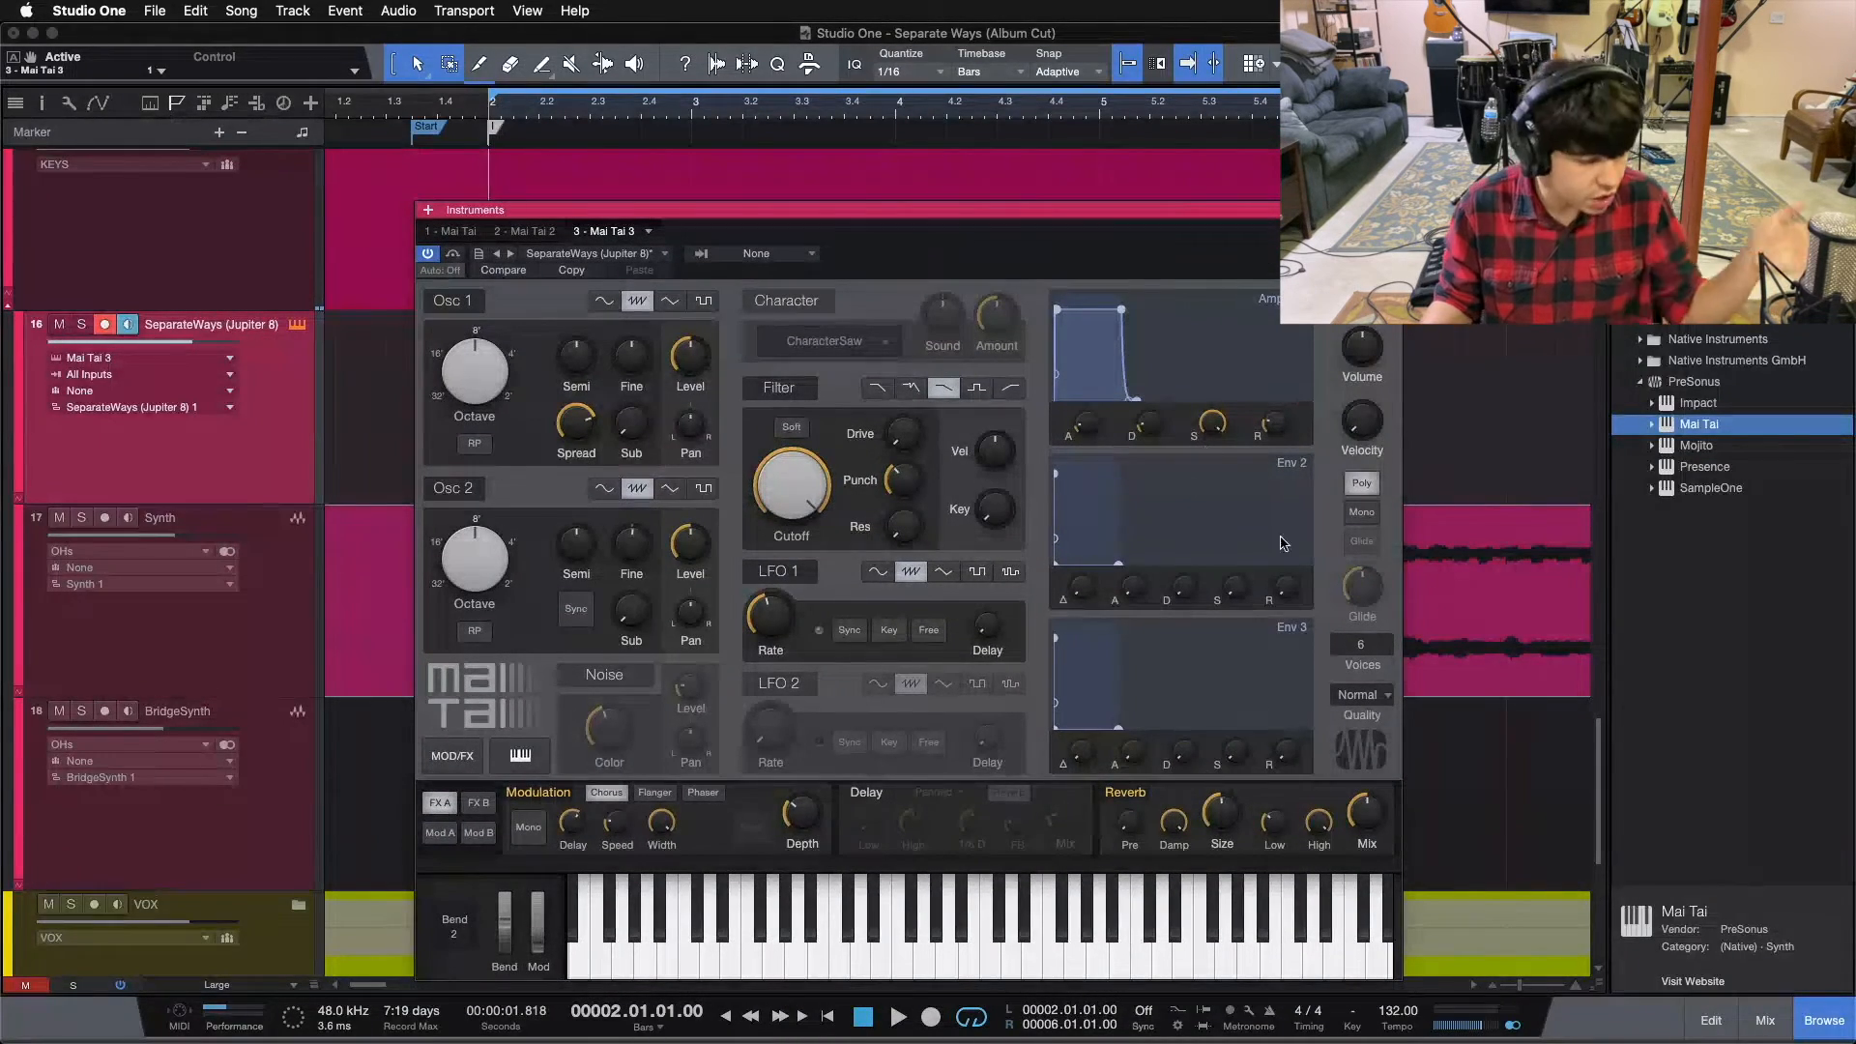
left_click_drag(1197, 247, 1170, 219)
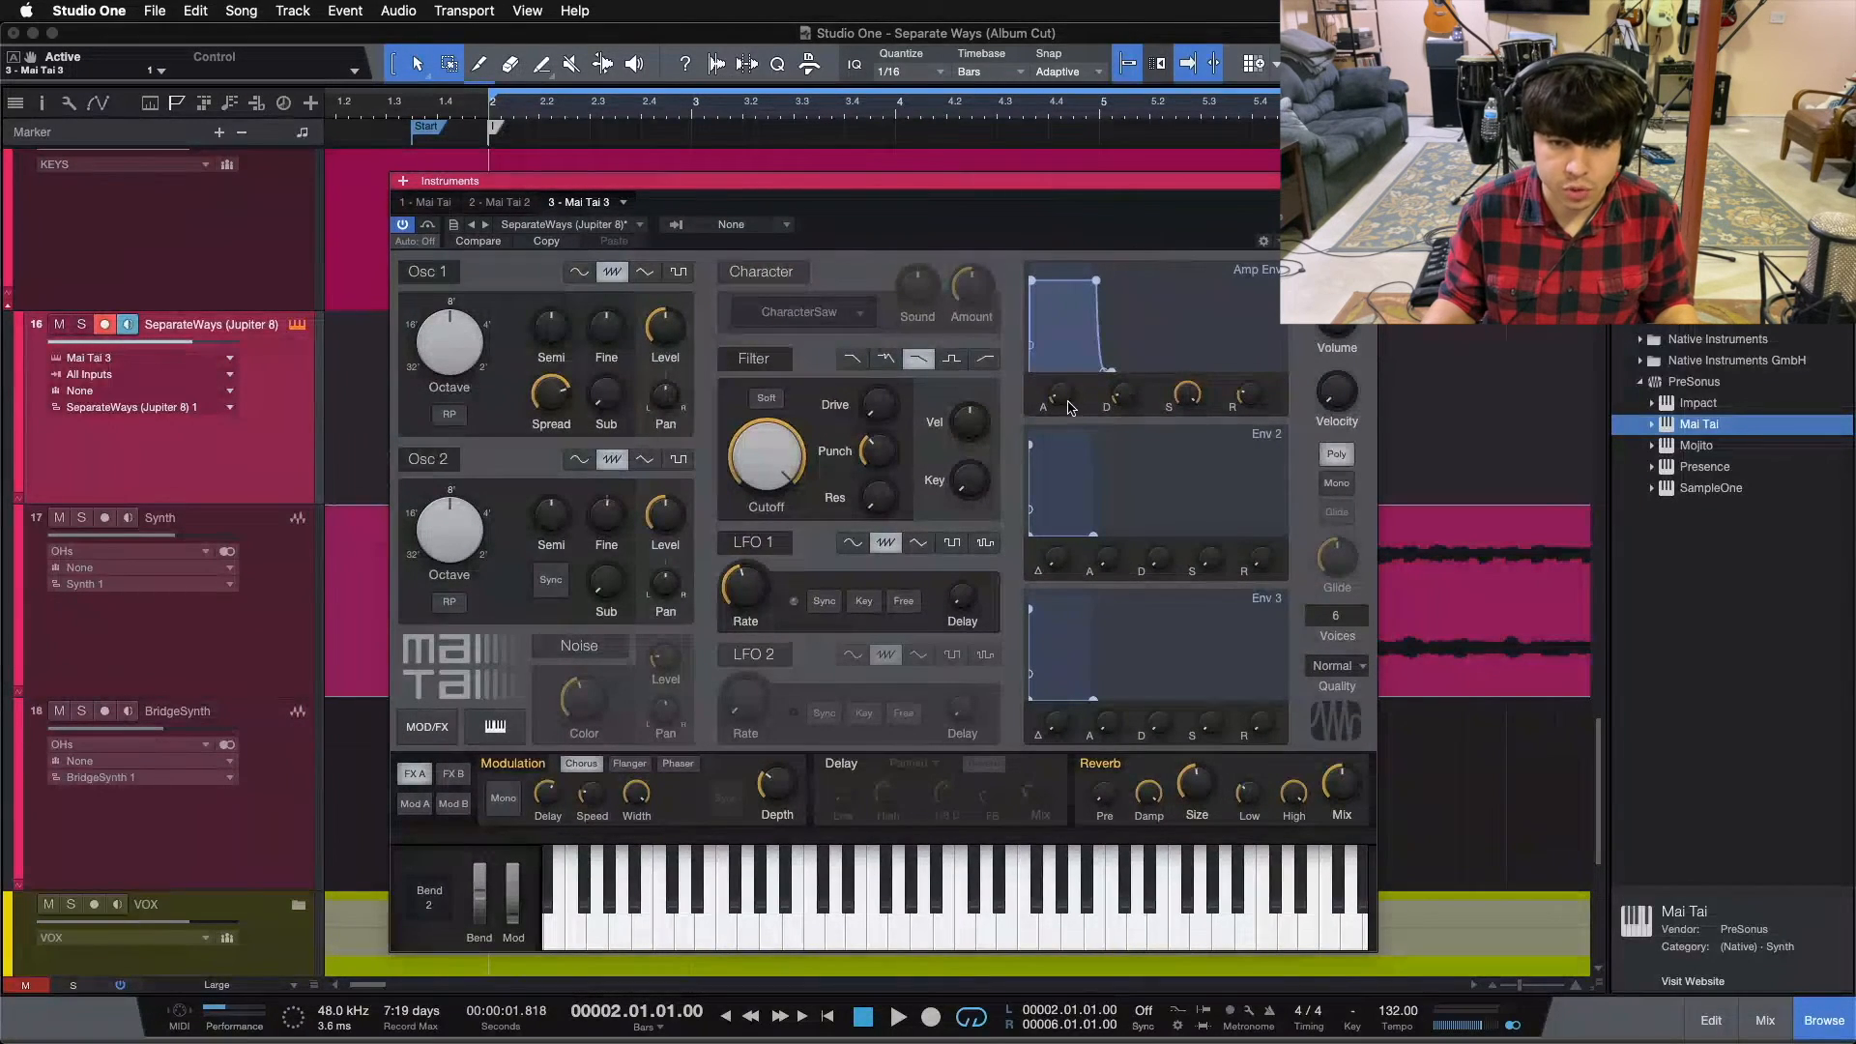
mouse_move(1070, 407)
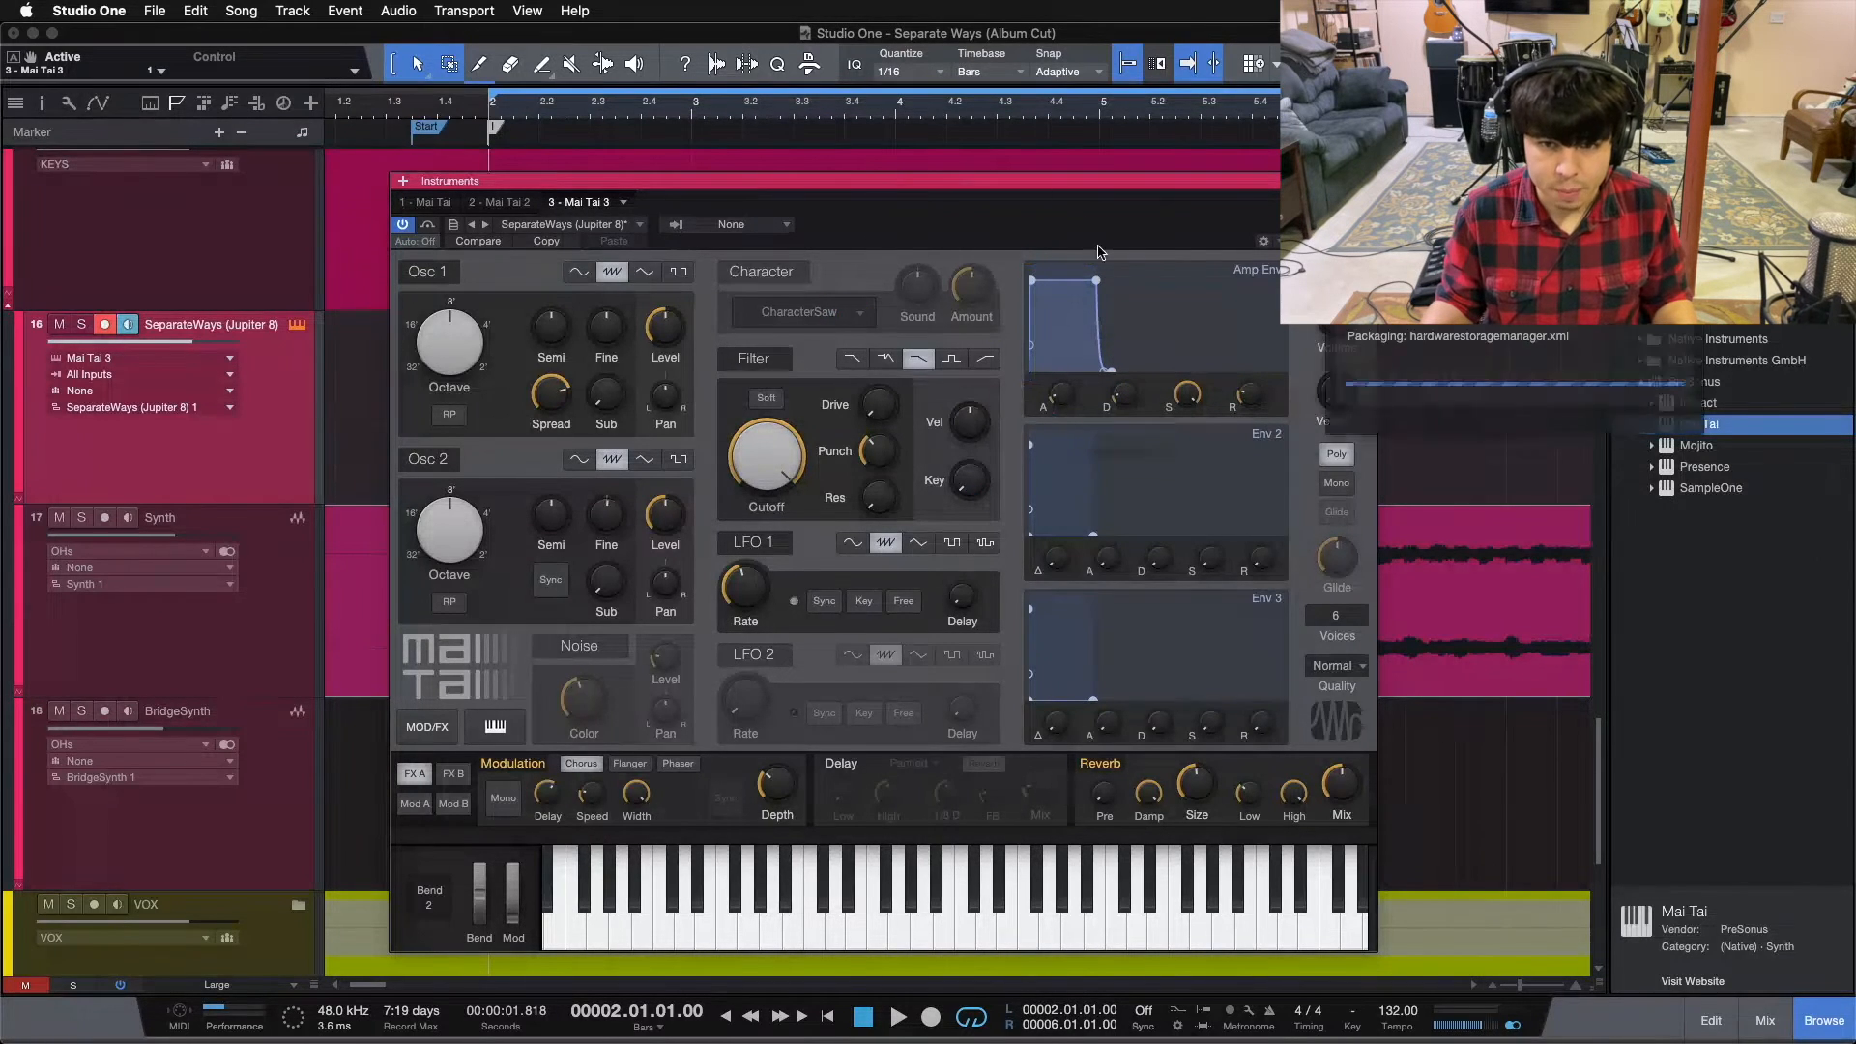
mouse_move(1124, 397)
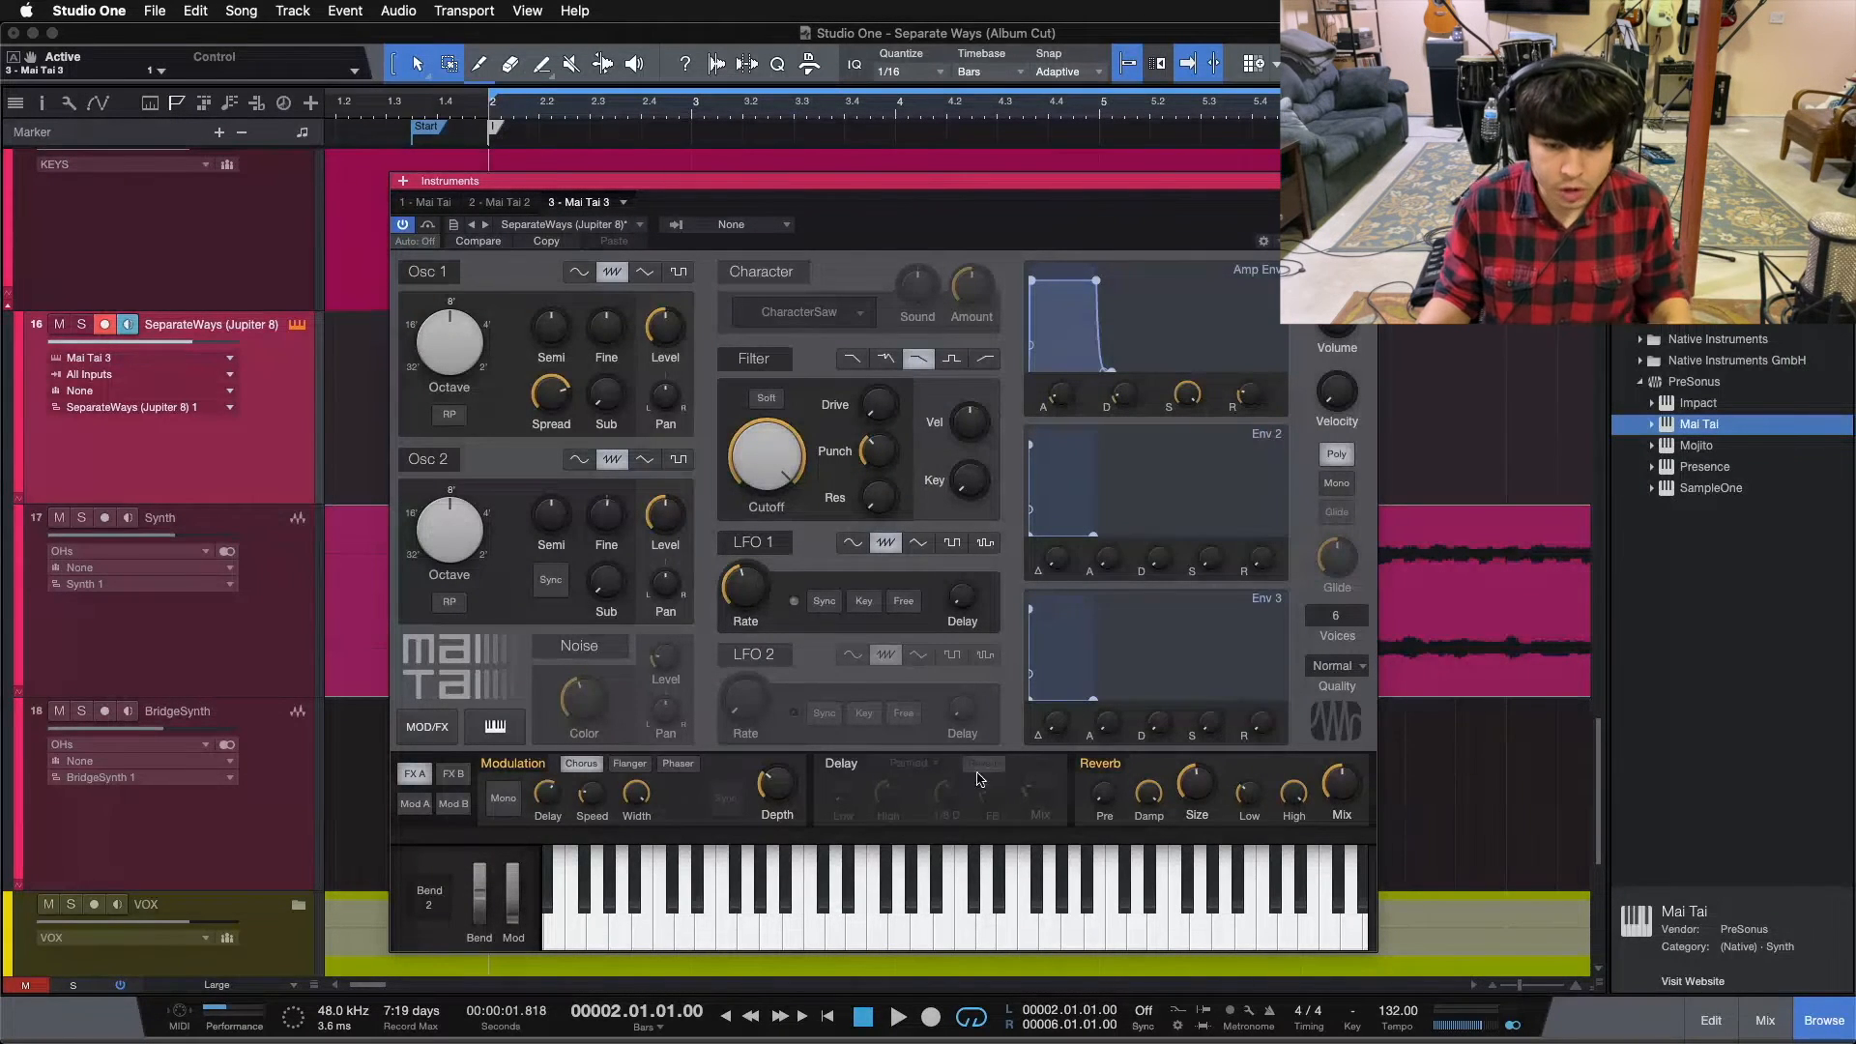
left_click(1008, 913)
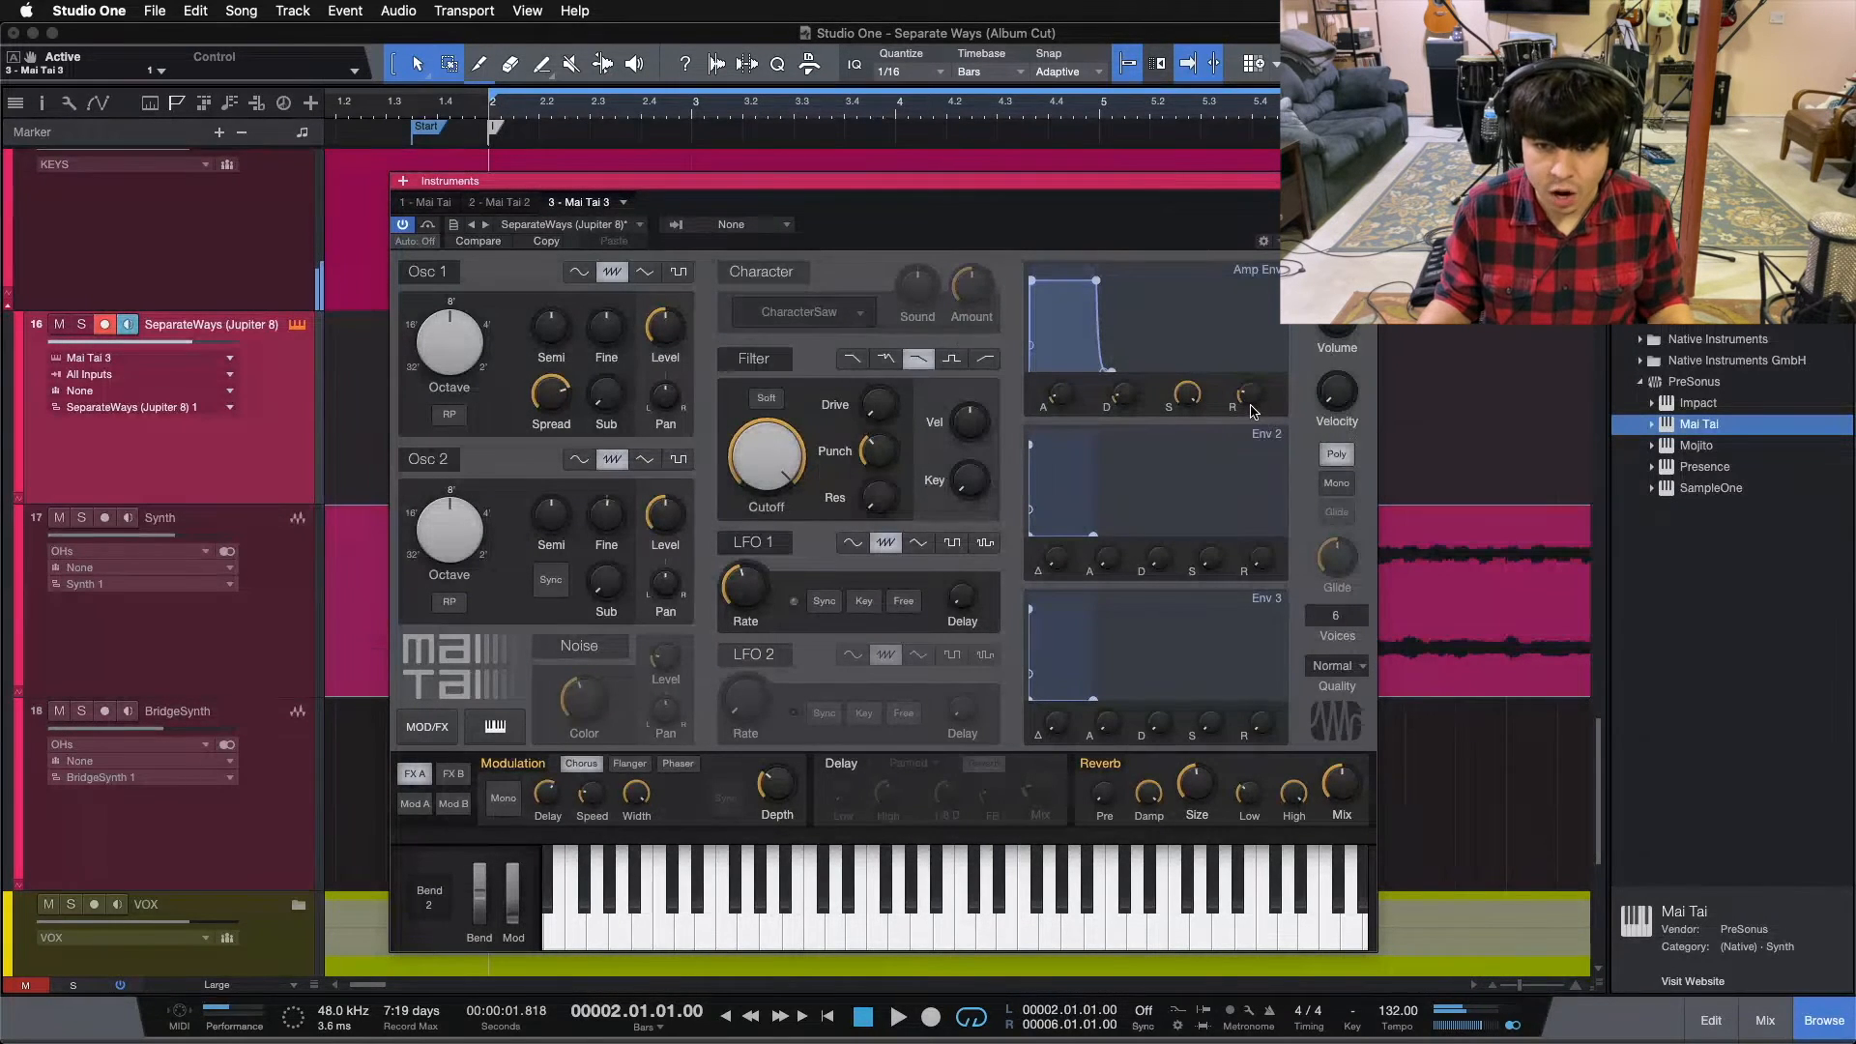
Check the Amp Env Release time and play E3 repeatedly to hear how the note ends
mouse_move(1253, 410)
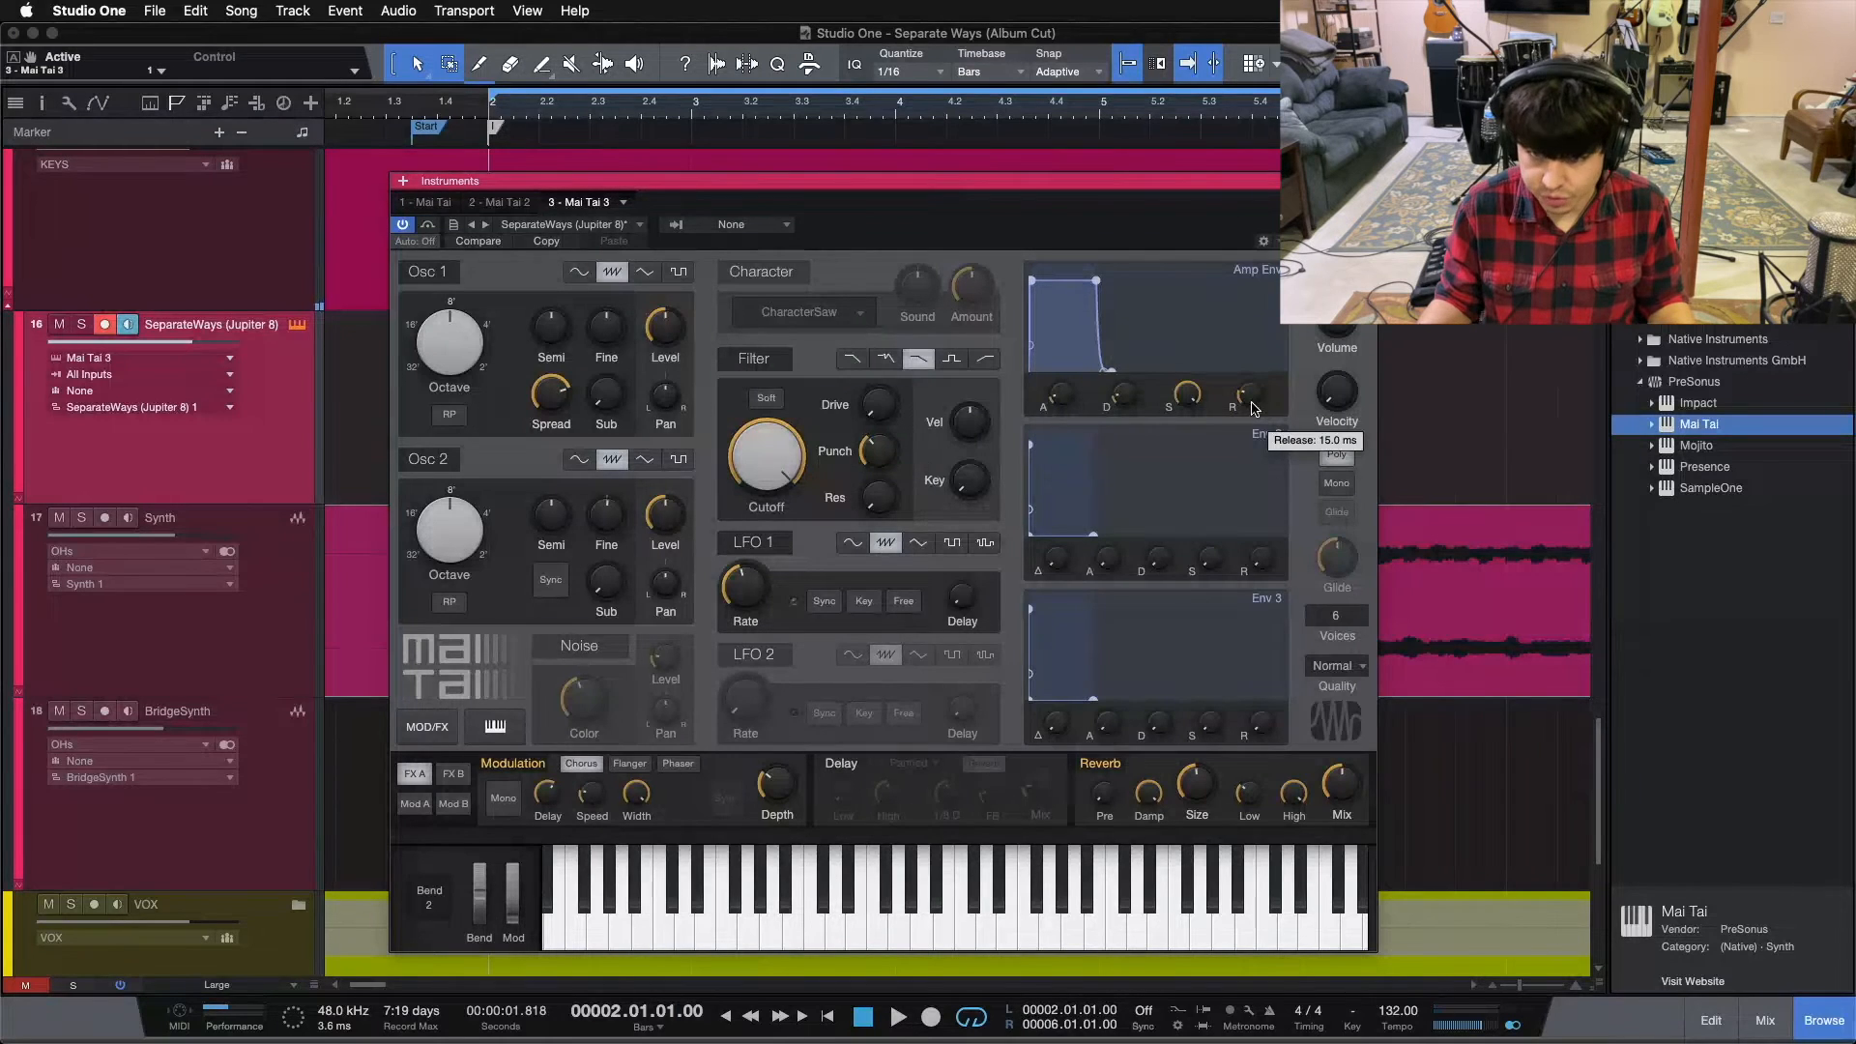
left_click(1008, 942)
left_click(1007, 942)
left_click(1007, 943)
left_click(1008, 942)
left_click(1007, 944)
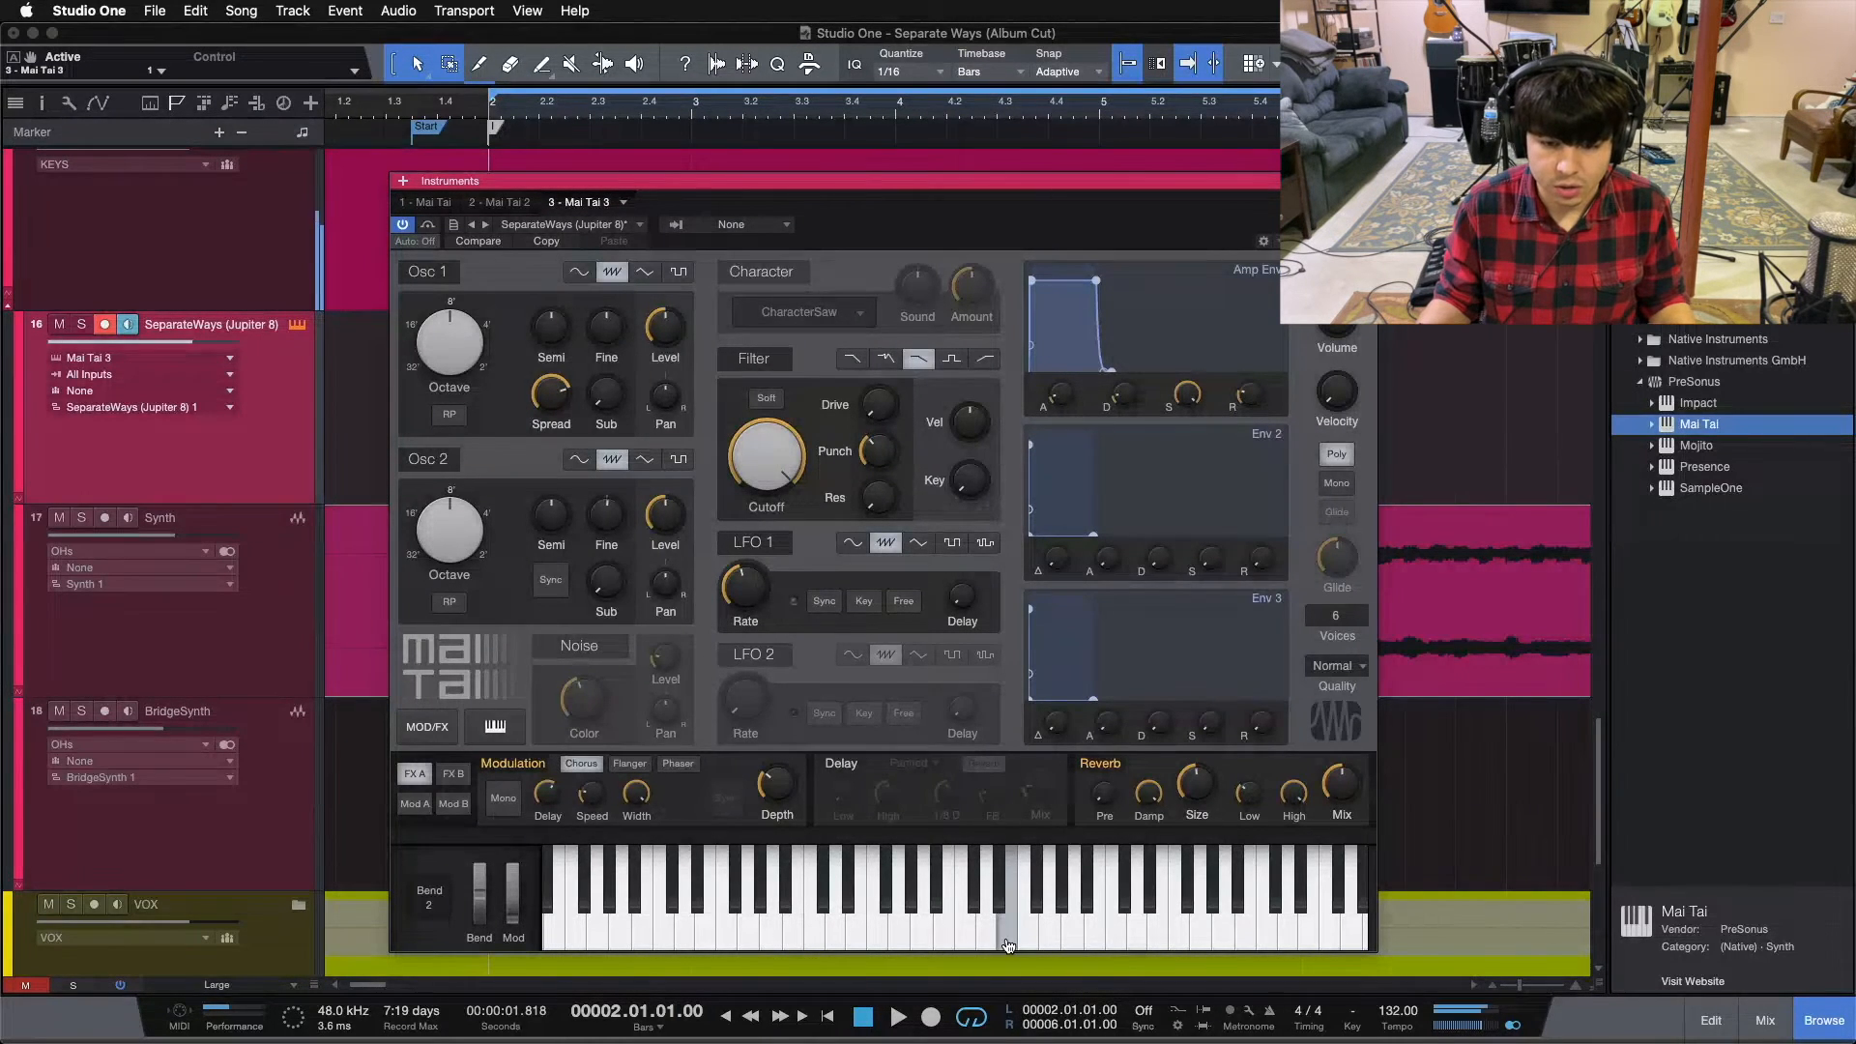
Play E3 several more times to hear the amp envelope's effect on the sound
left_click(1007, 942)
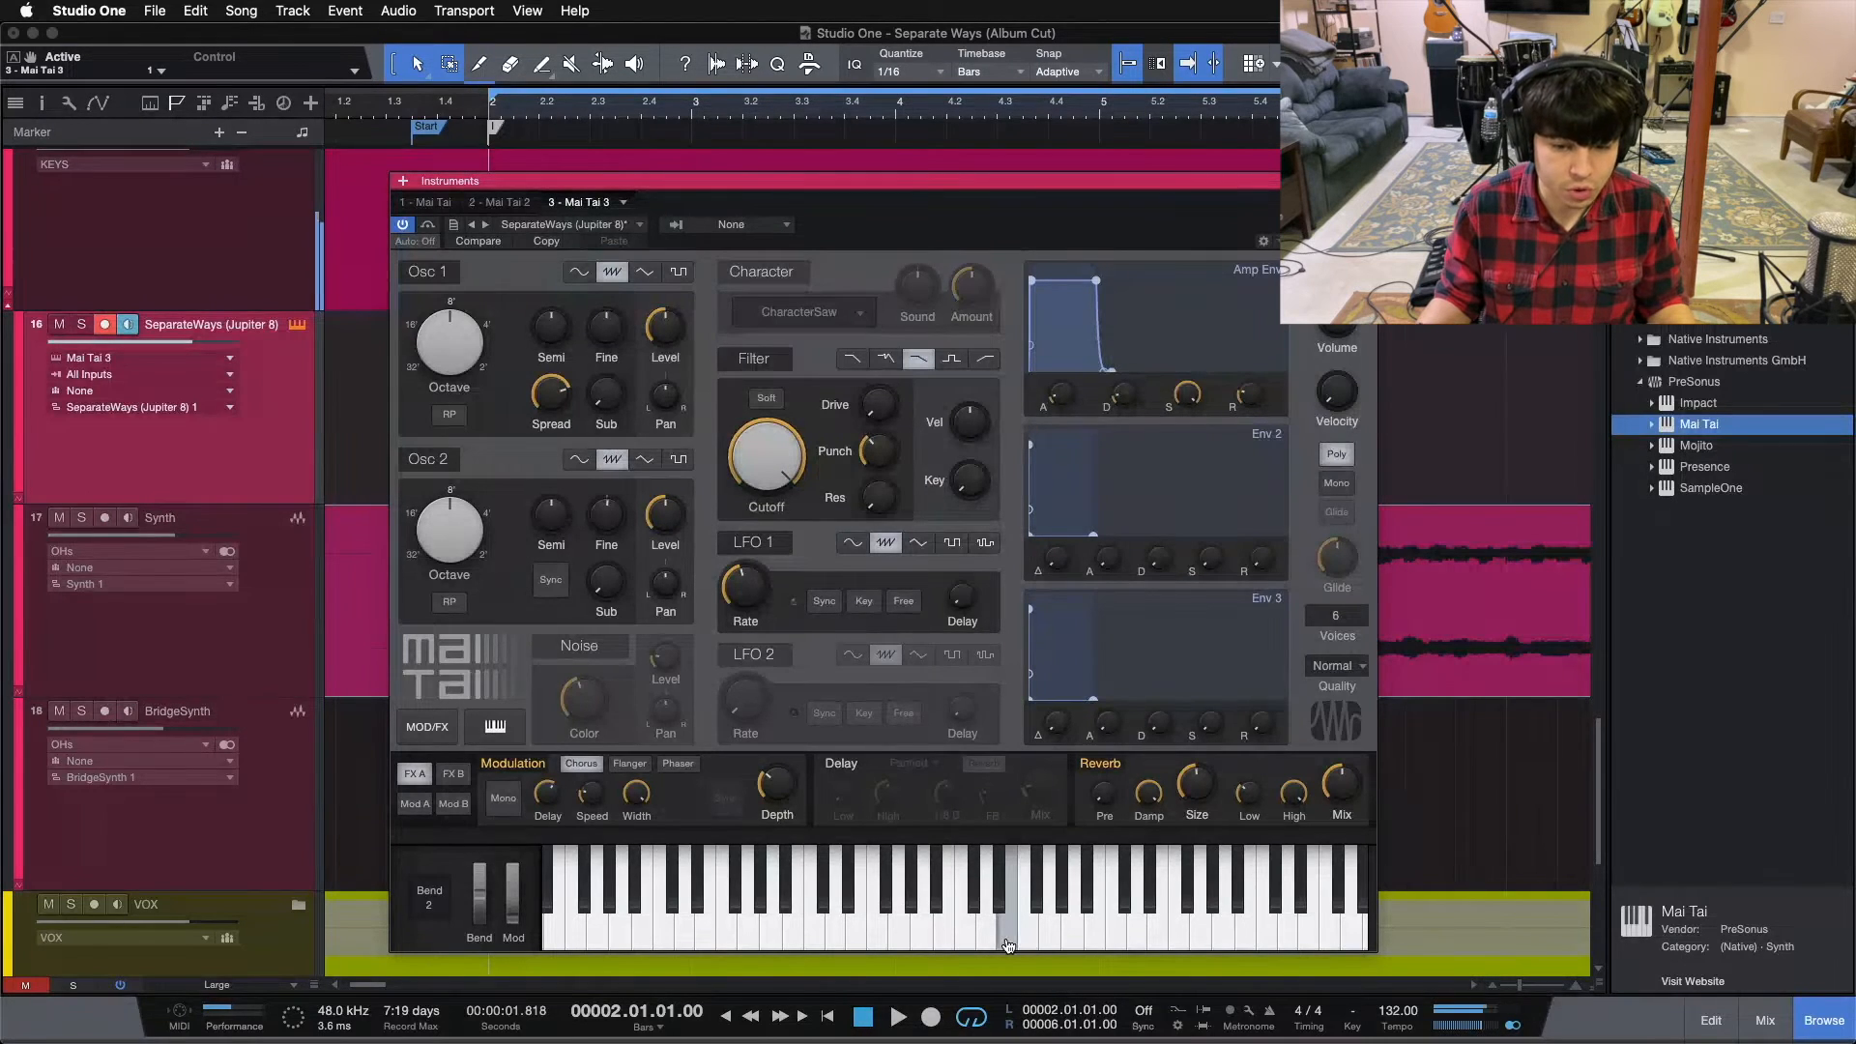
left_click(1007, 944)
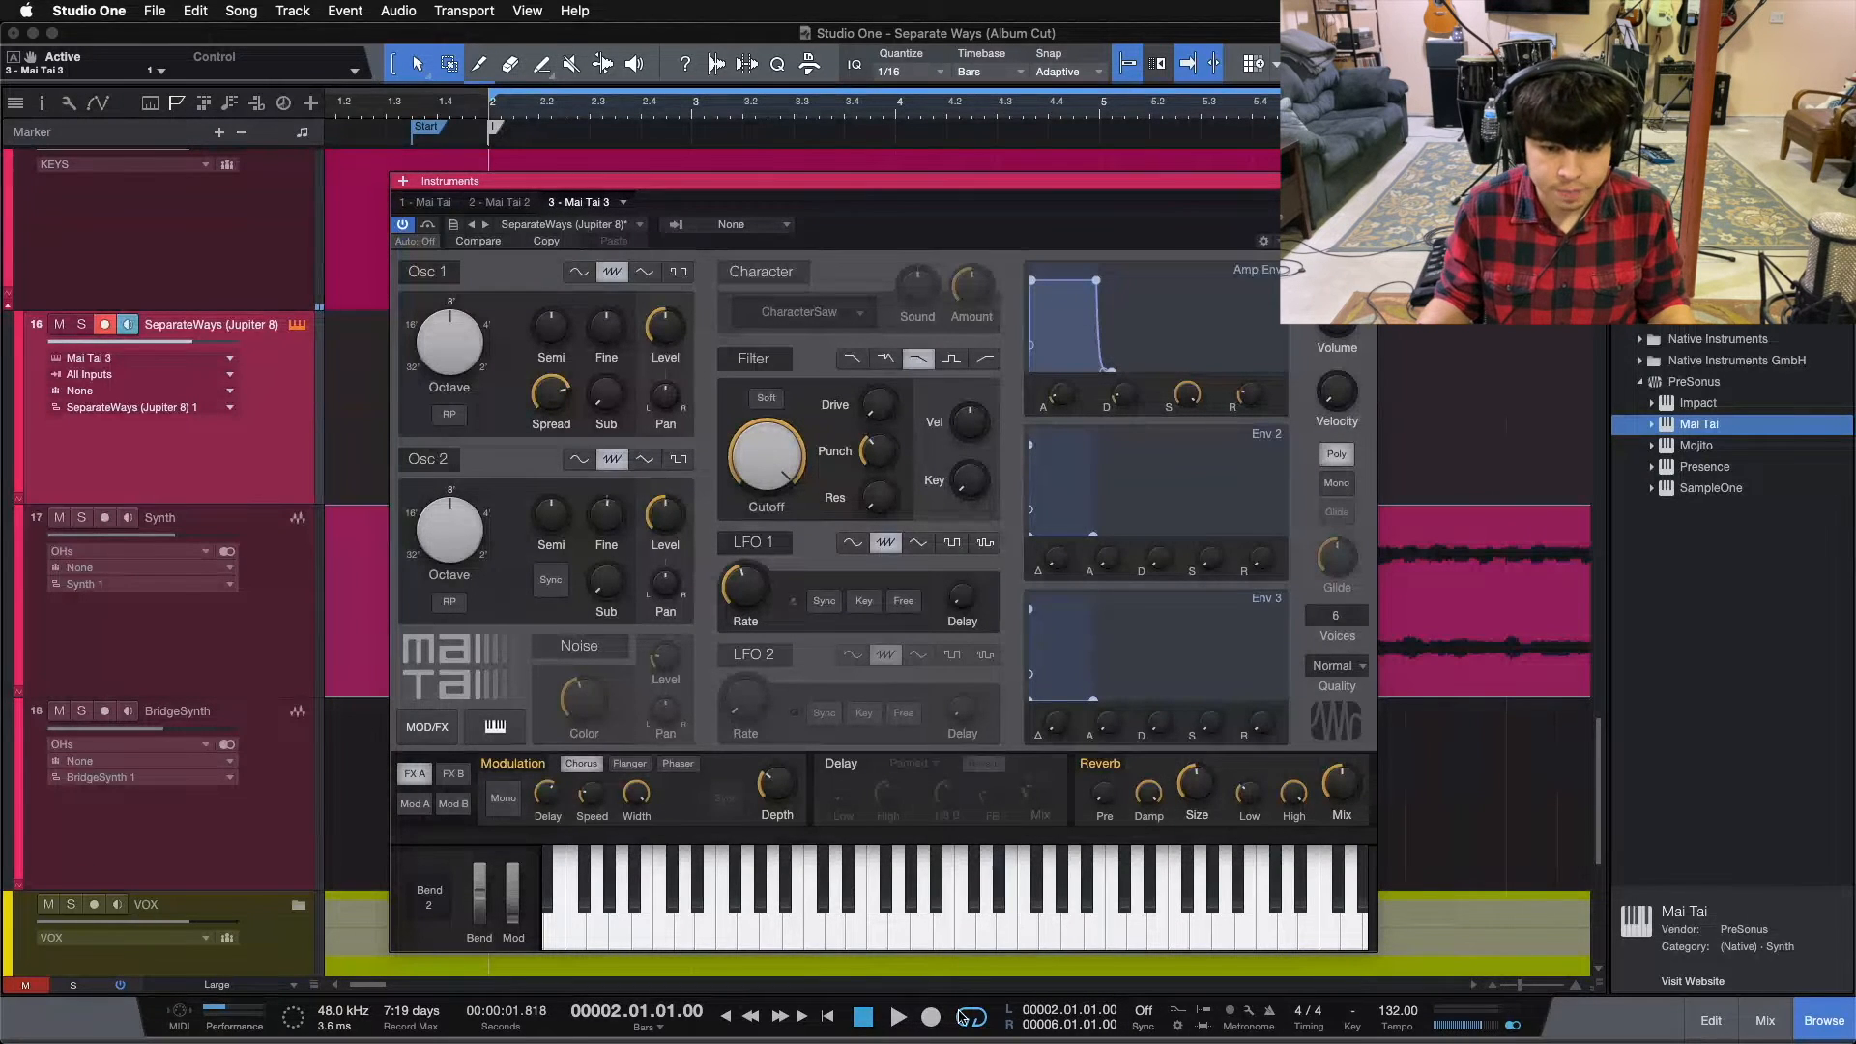
left_click(1009, 913)
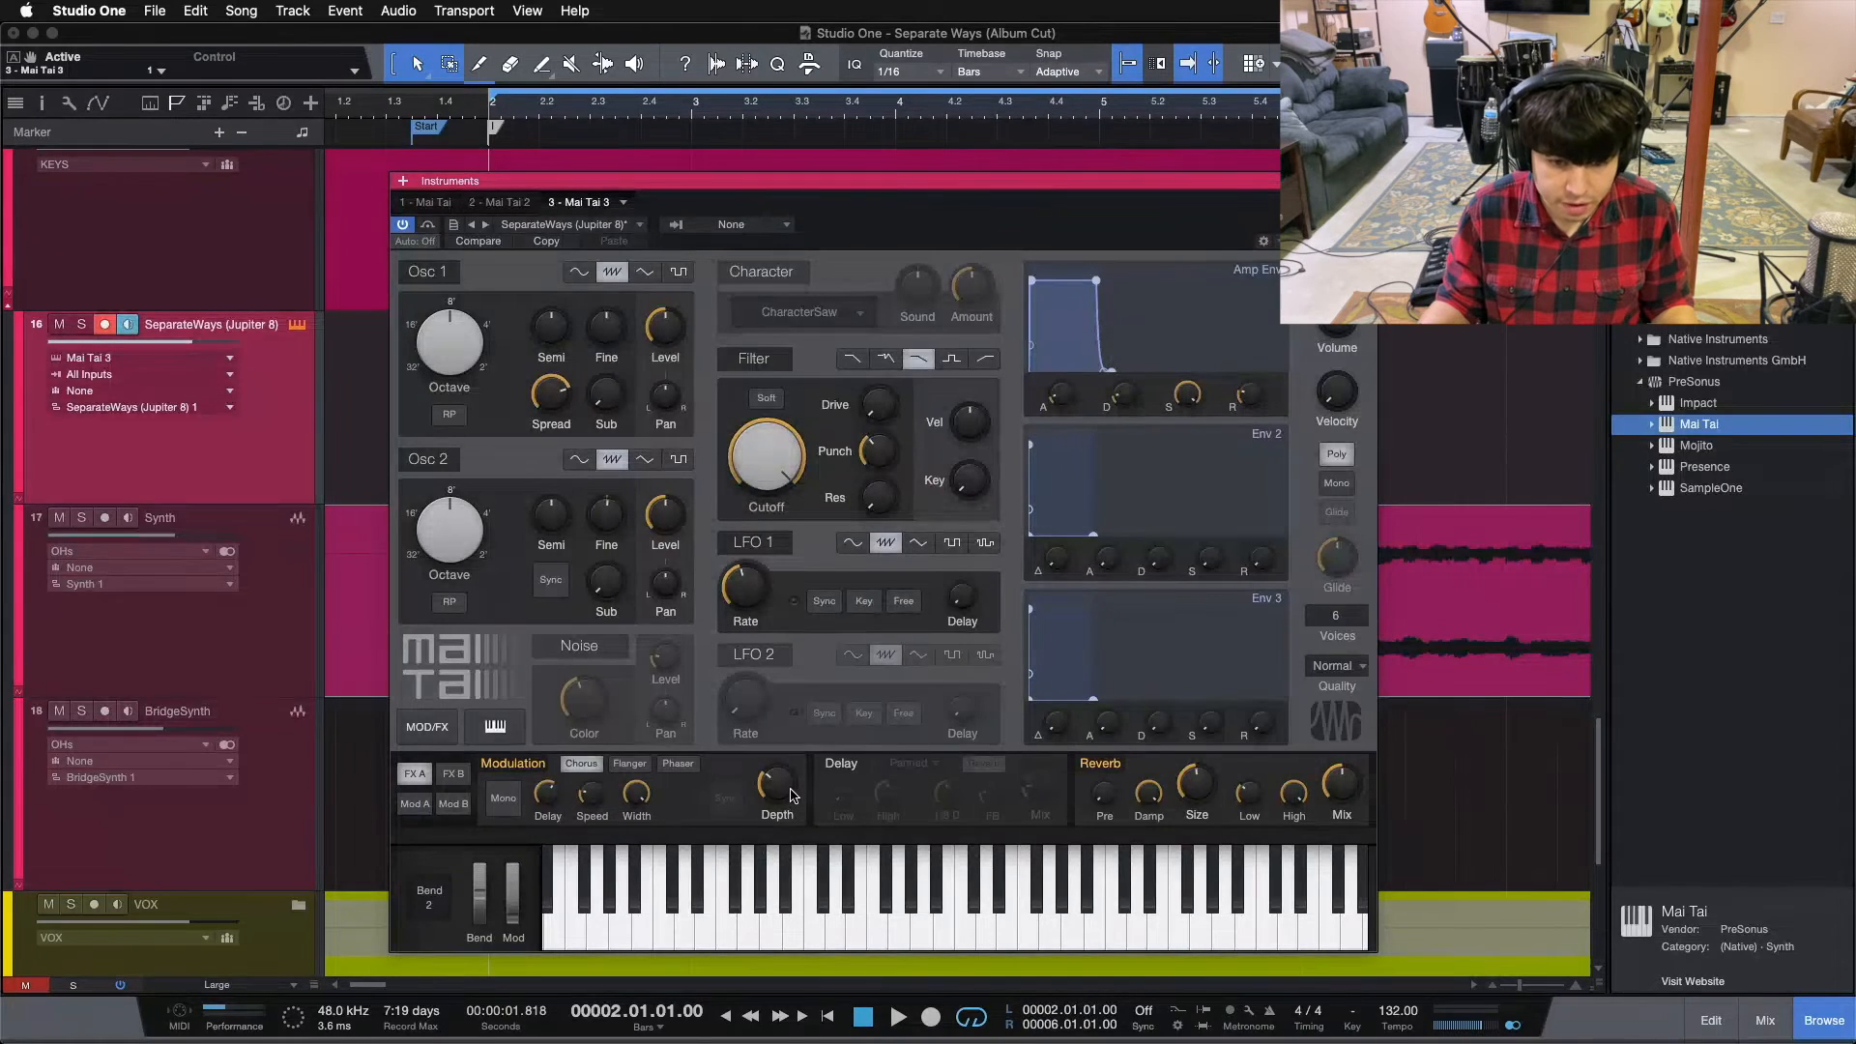
Check the Chorus Depth, Delay and Speed settings in the Modulation effect and play E3 to hear the chorus
mouse_move(791, 795)
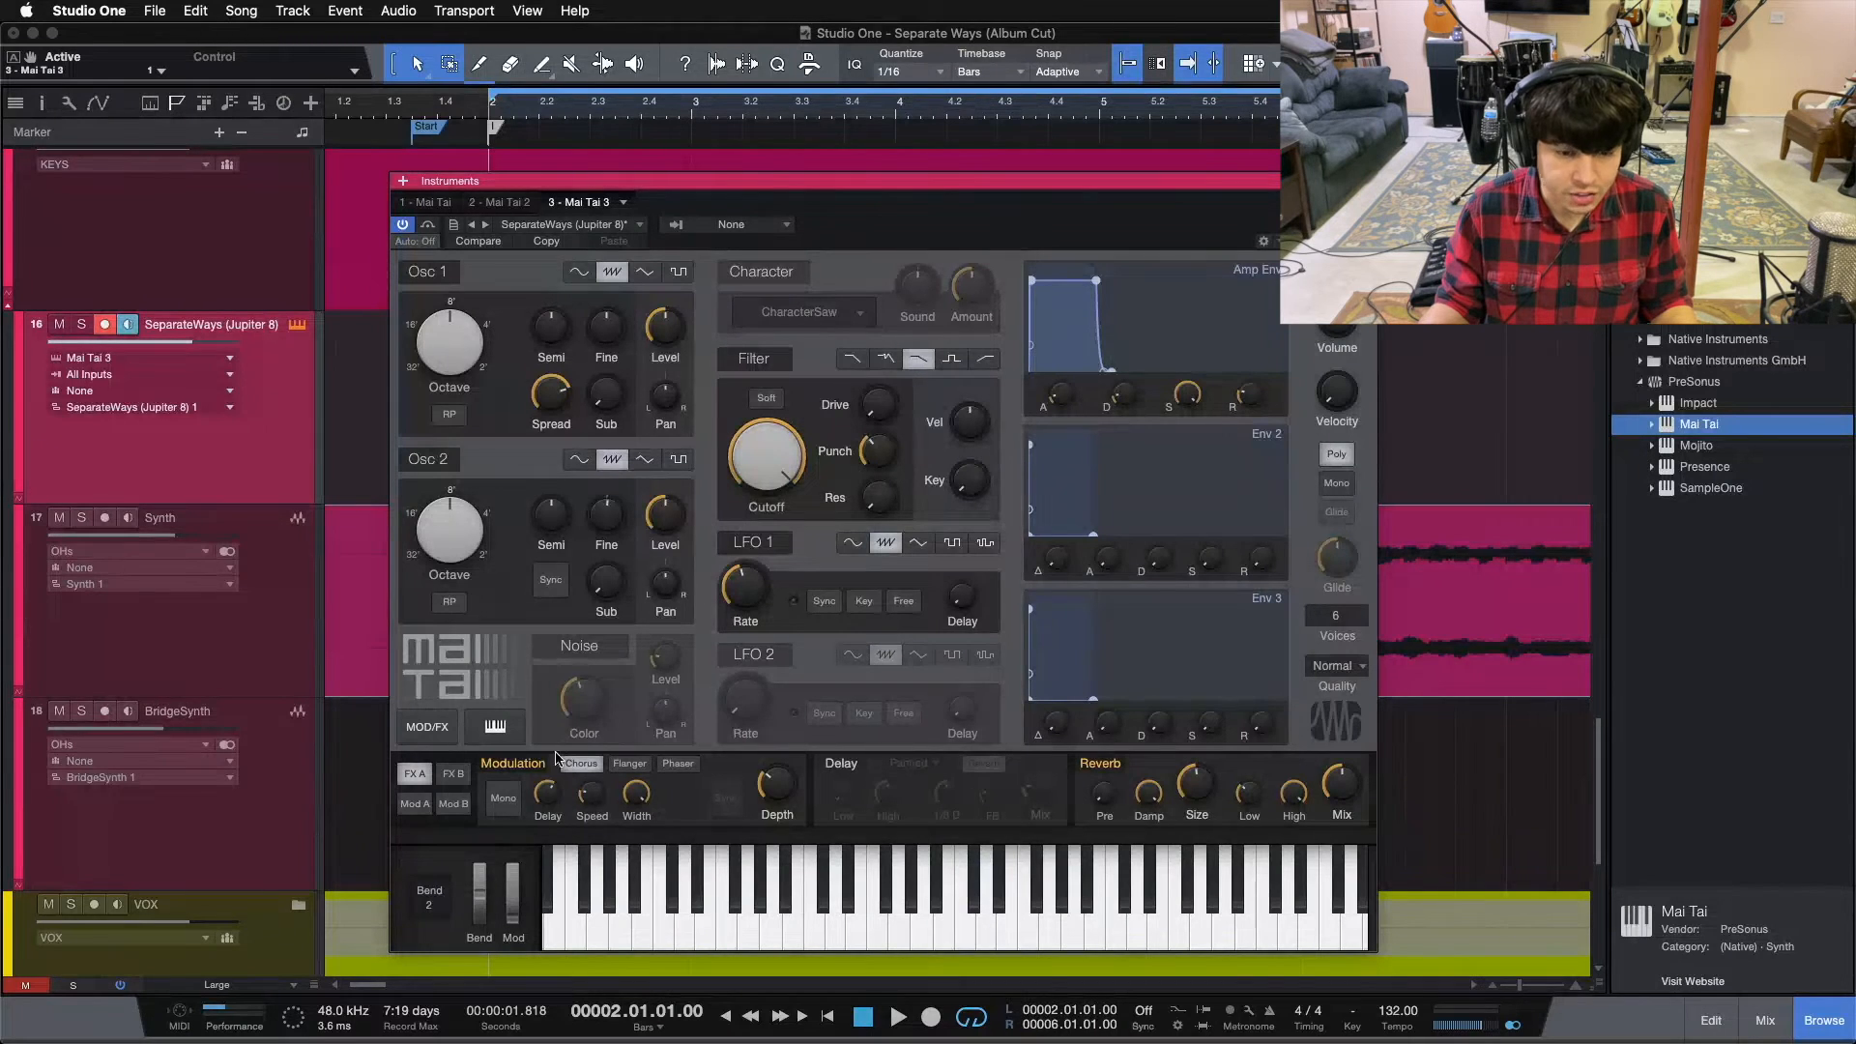
left_click(1008, 926)
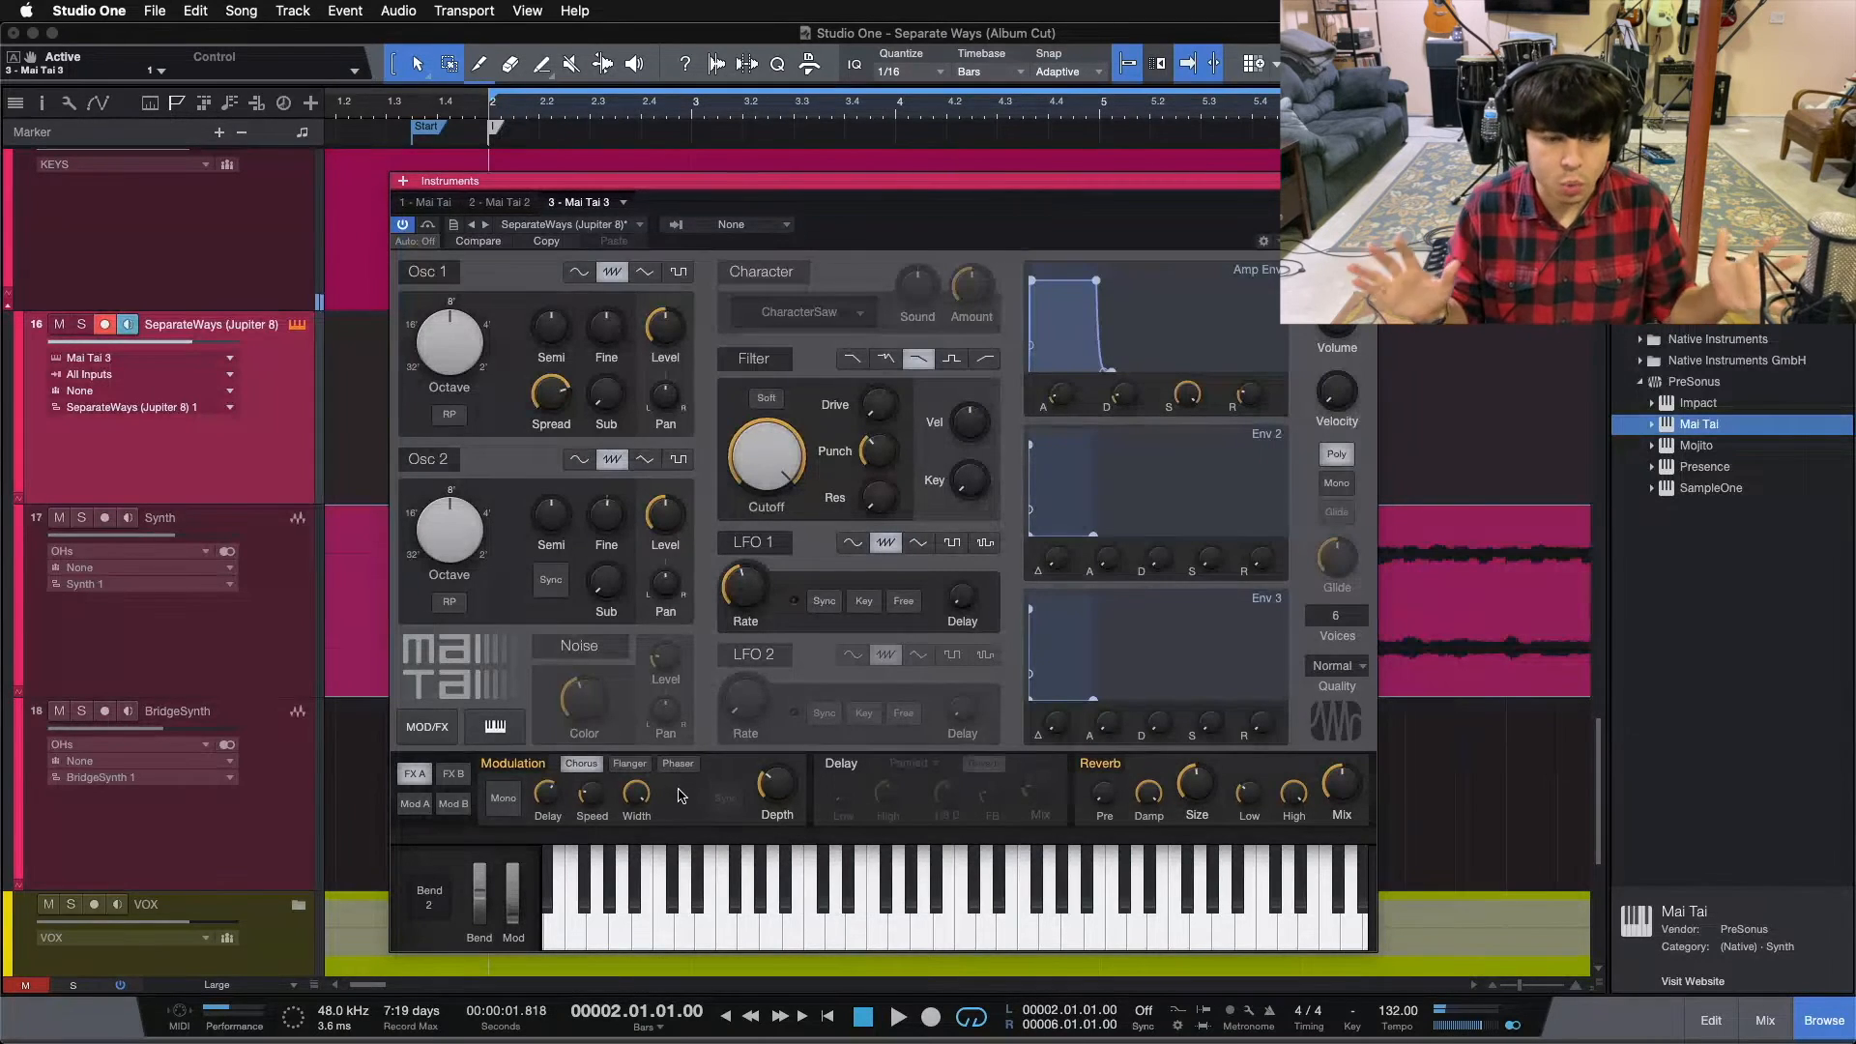
mouse_move(534, 805)
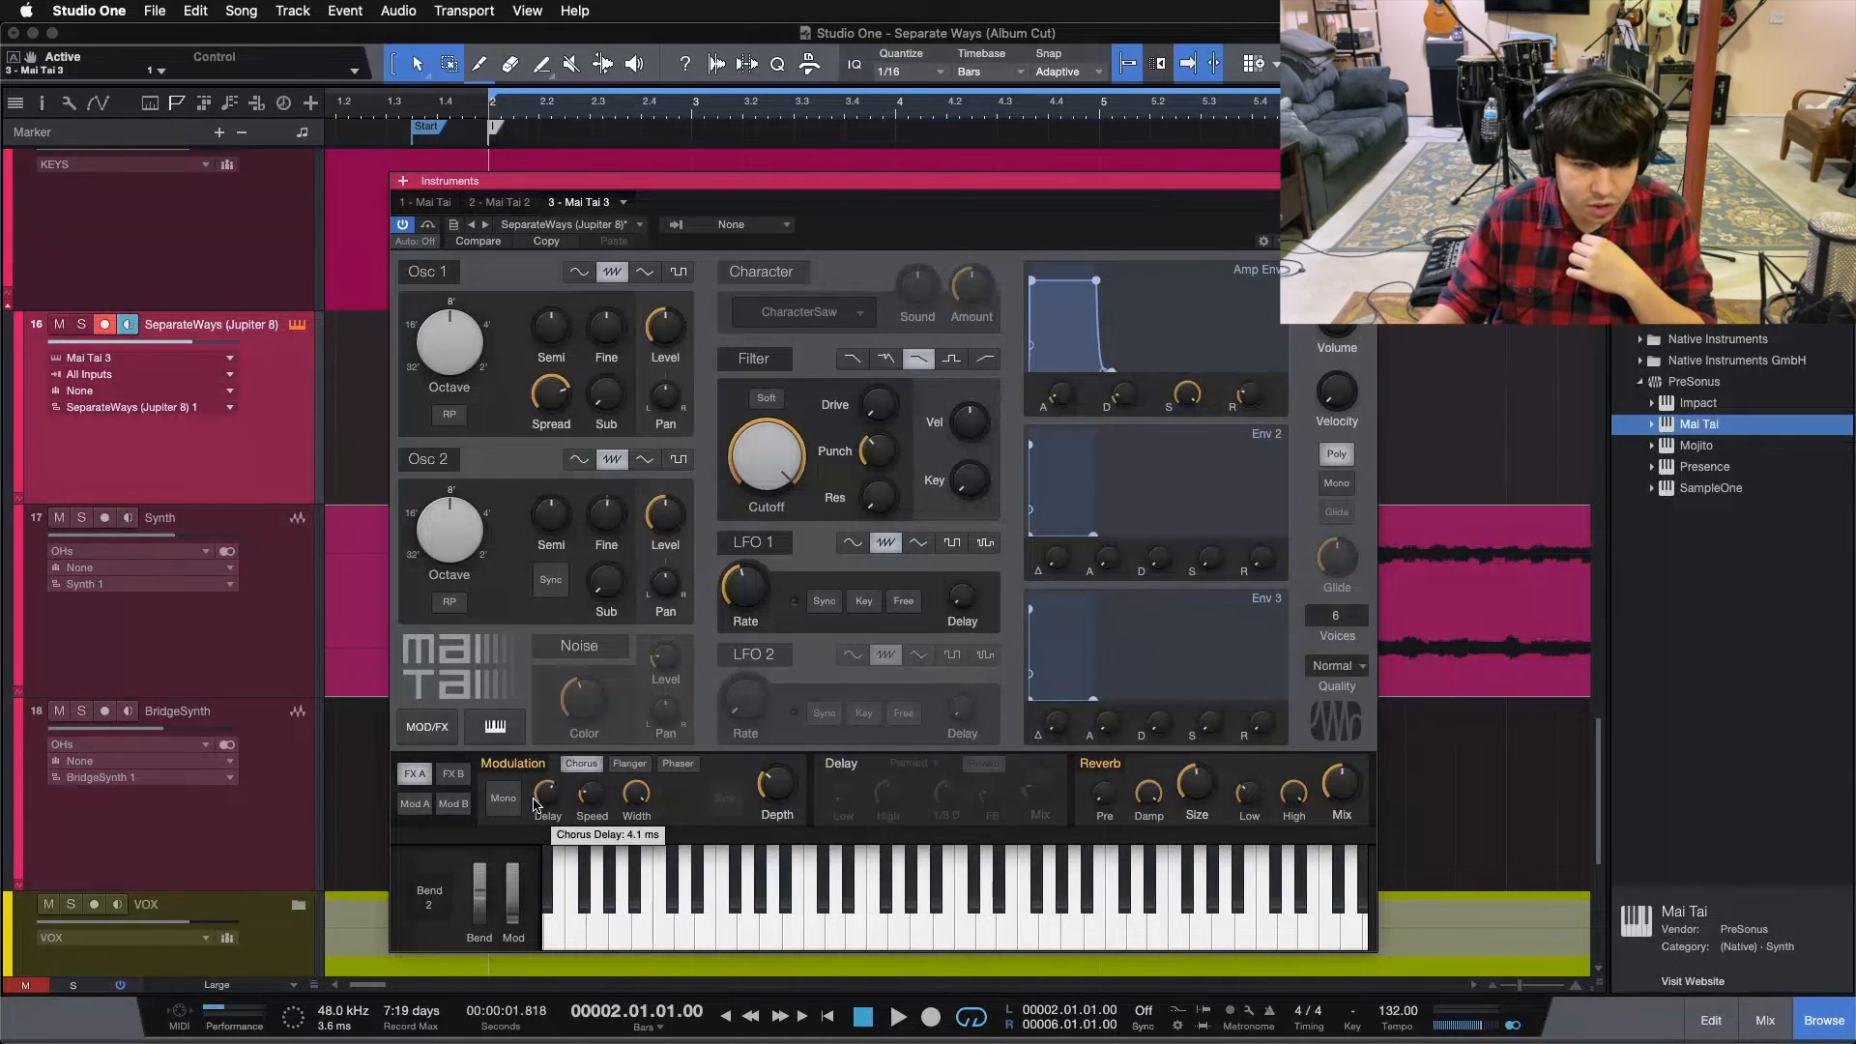
mouse_move(596, 795)
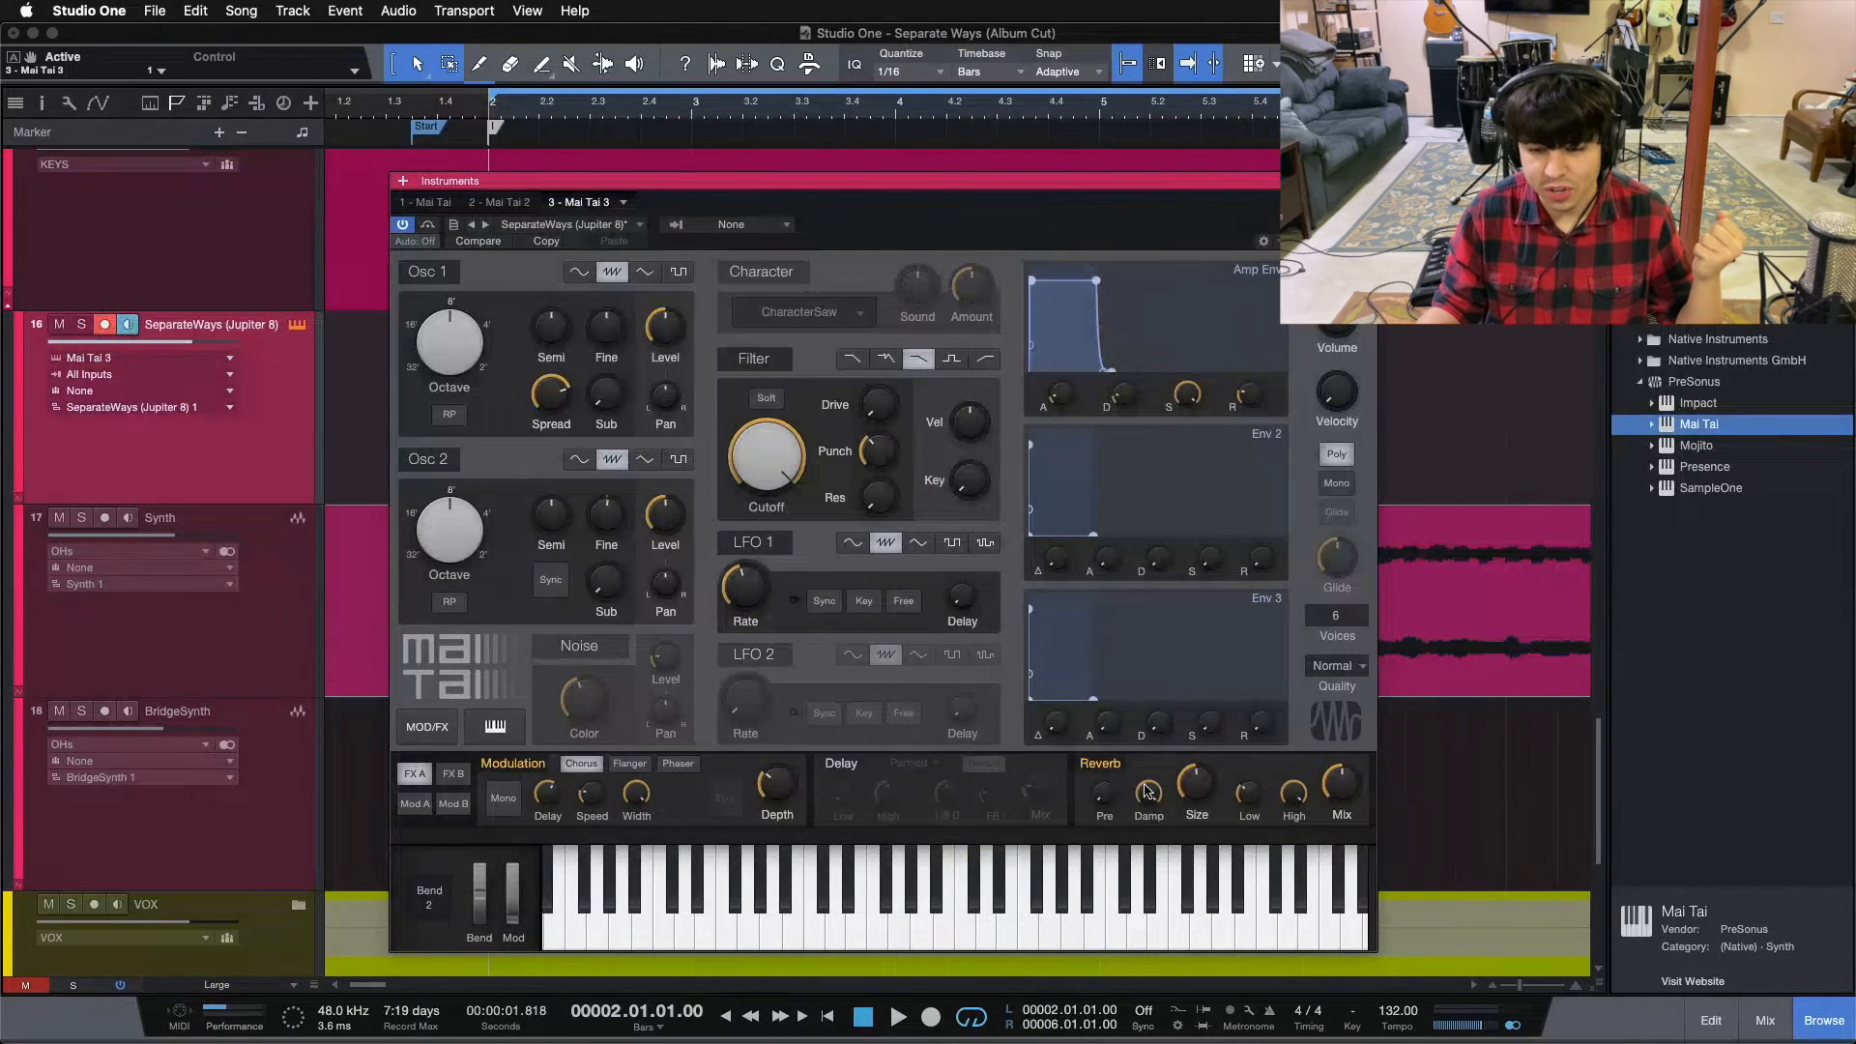
Set the Reverb Damp to 100% and check the reverb's Size and Mix values, playing a note to hear it
left_click_drag(1153, 795, 1151, 748)
mouse_move(1196, 773)
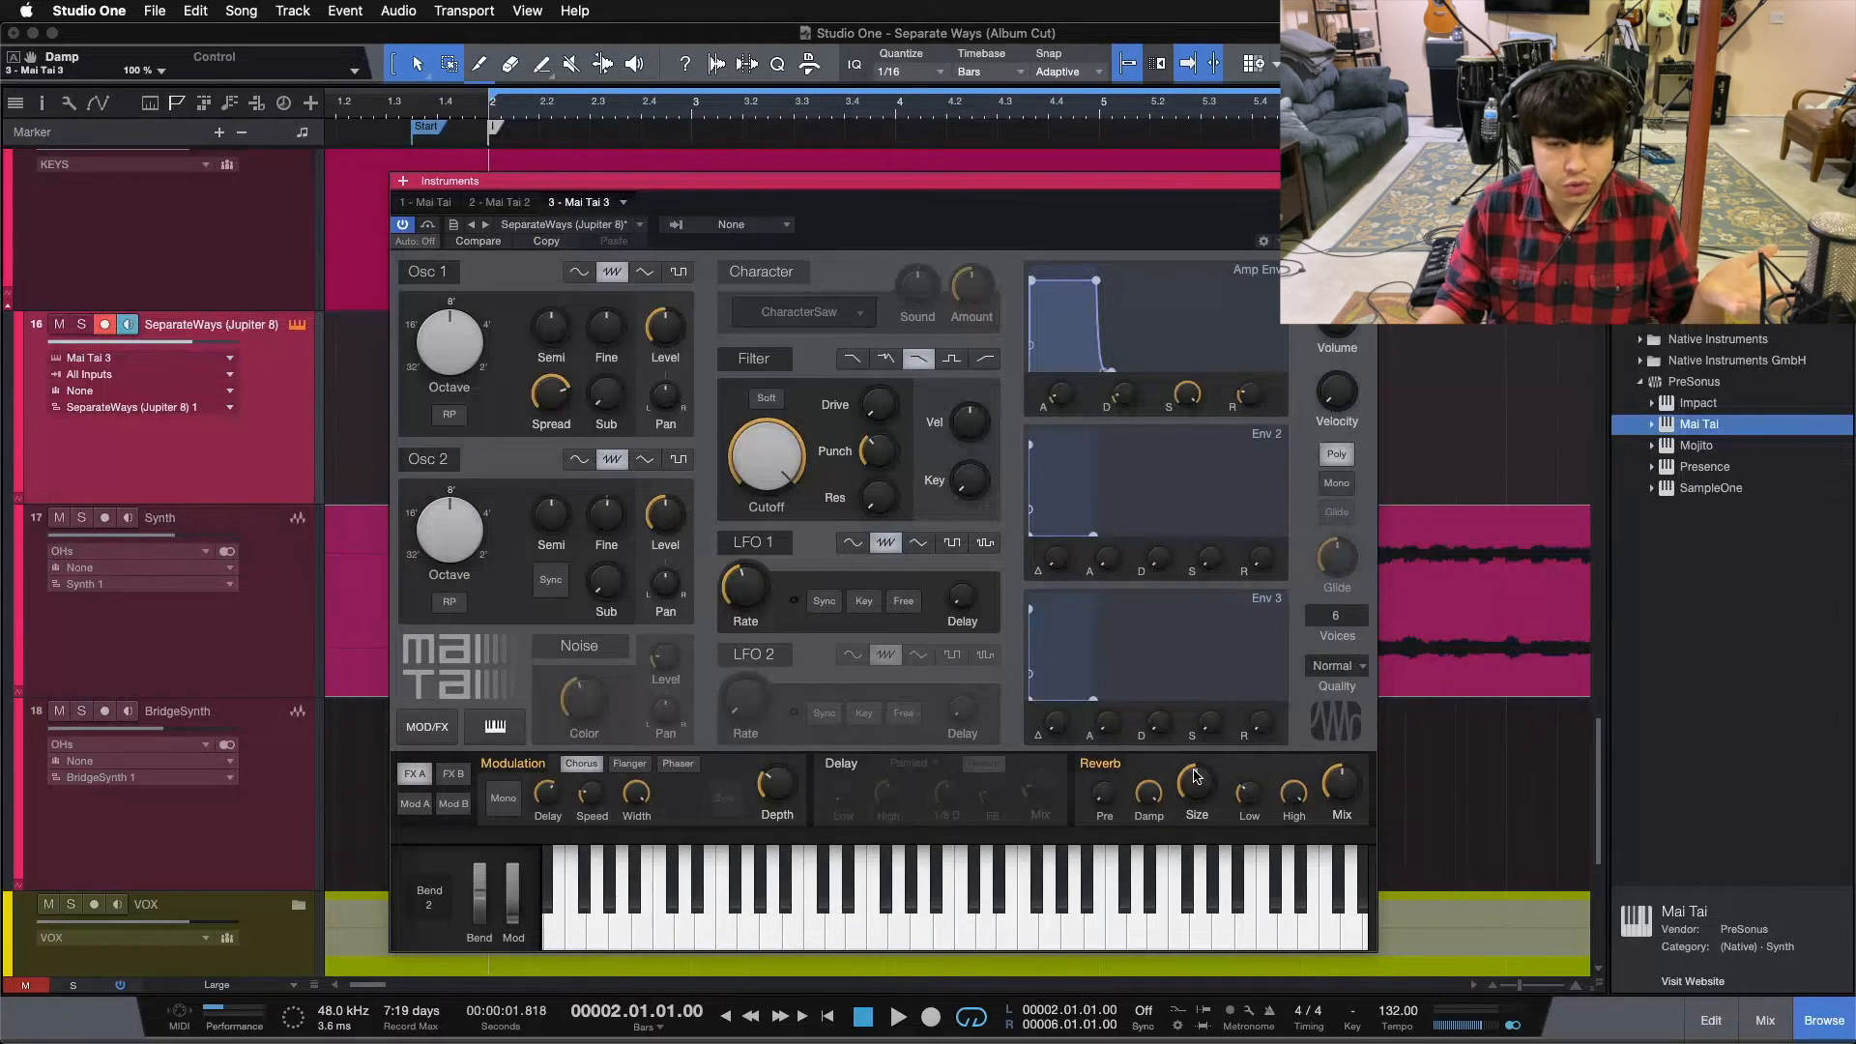
left_click(1051, 911)
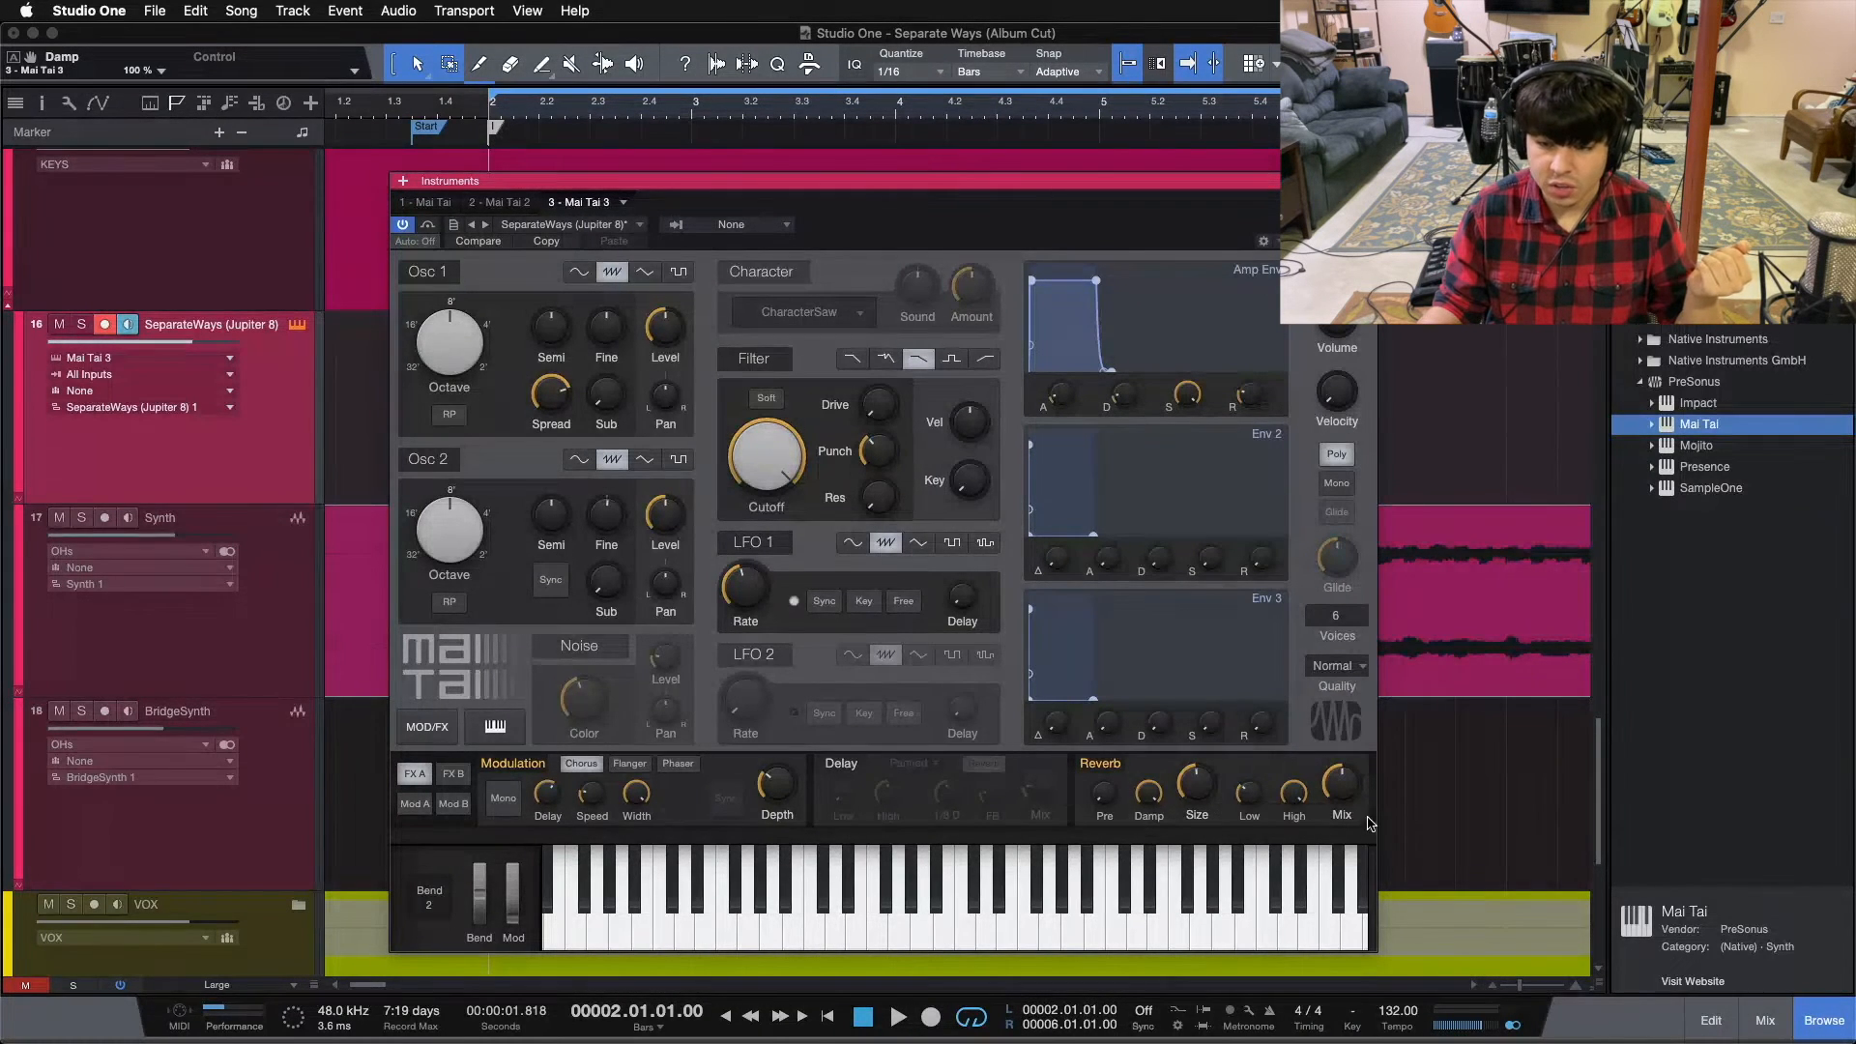
mouse_move(1347, 793)
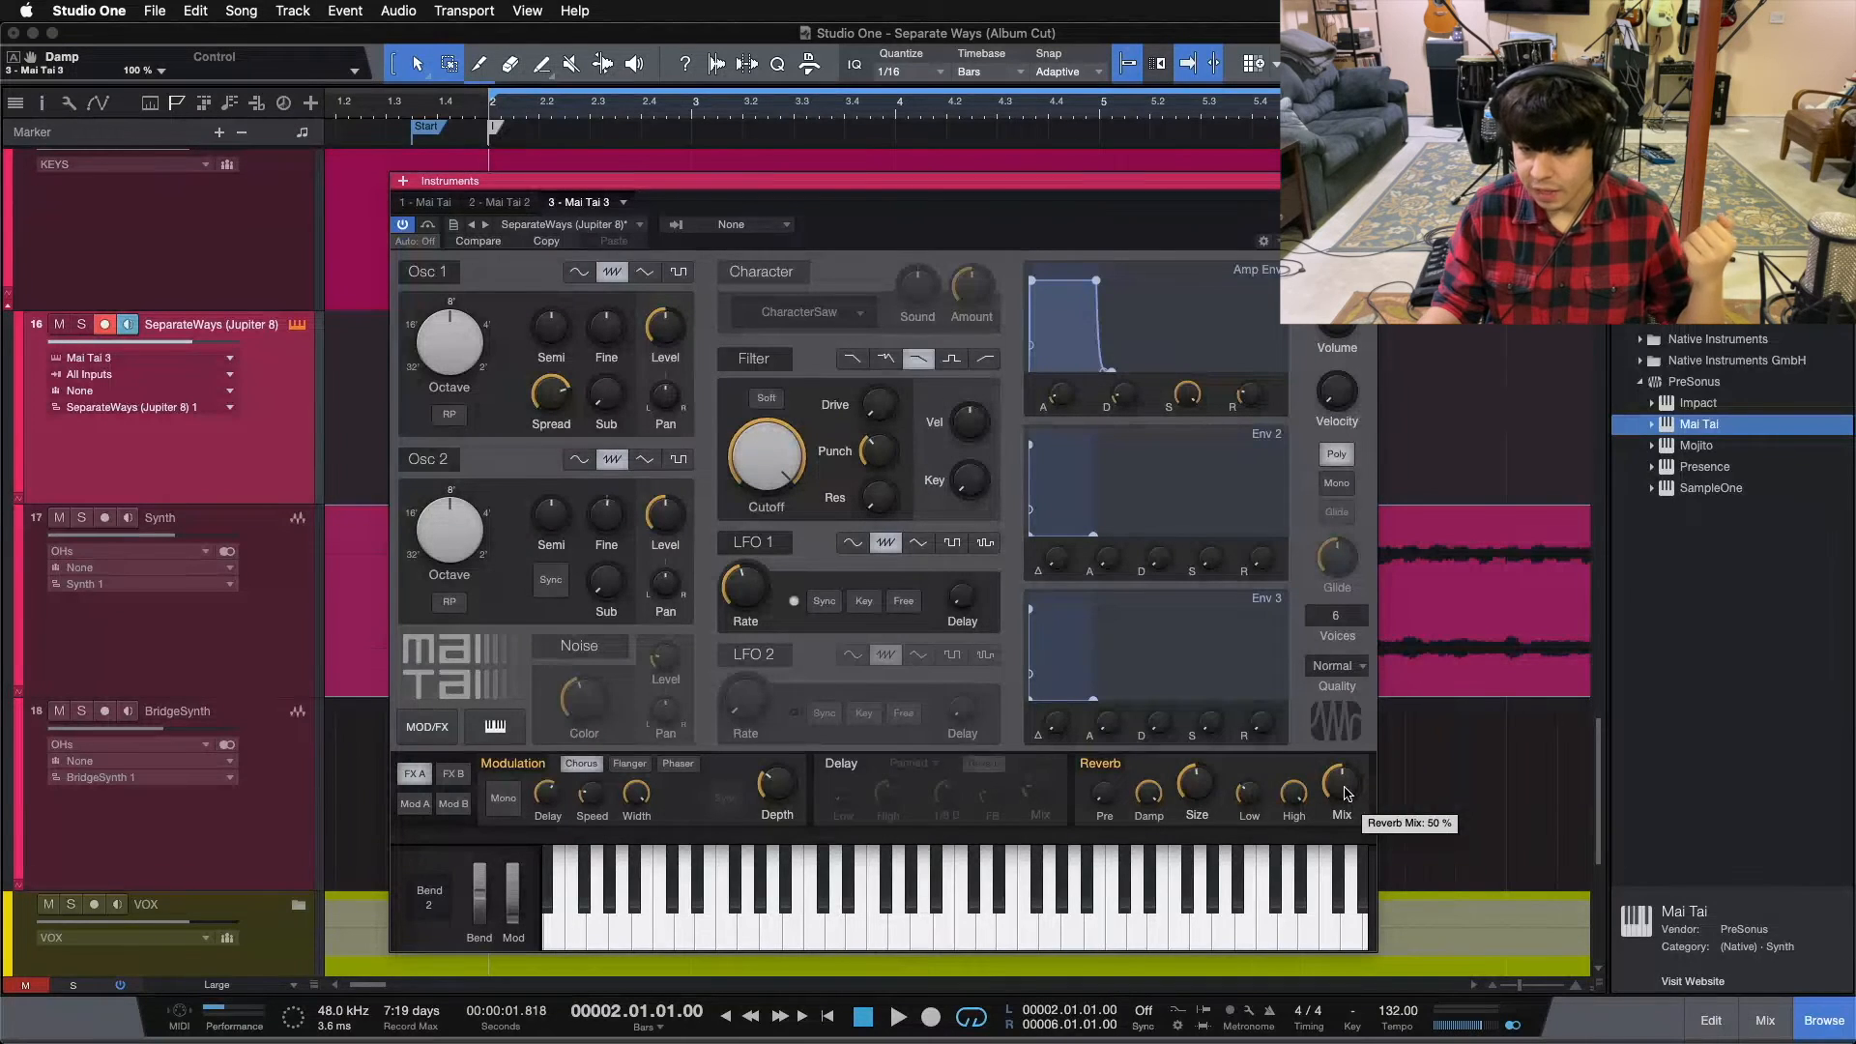
Compare E3 with the Reverb switched off and with it switched back on
left_click(1101, 765)
left_click(1012, 923)
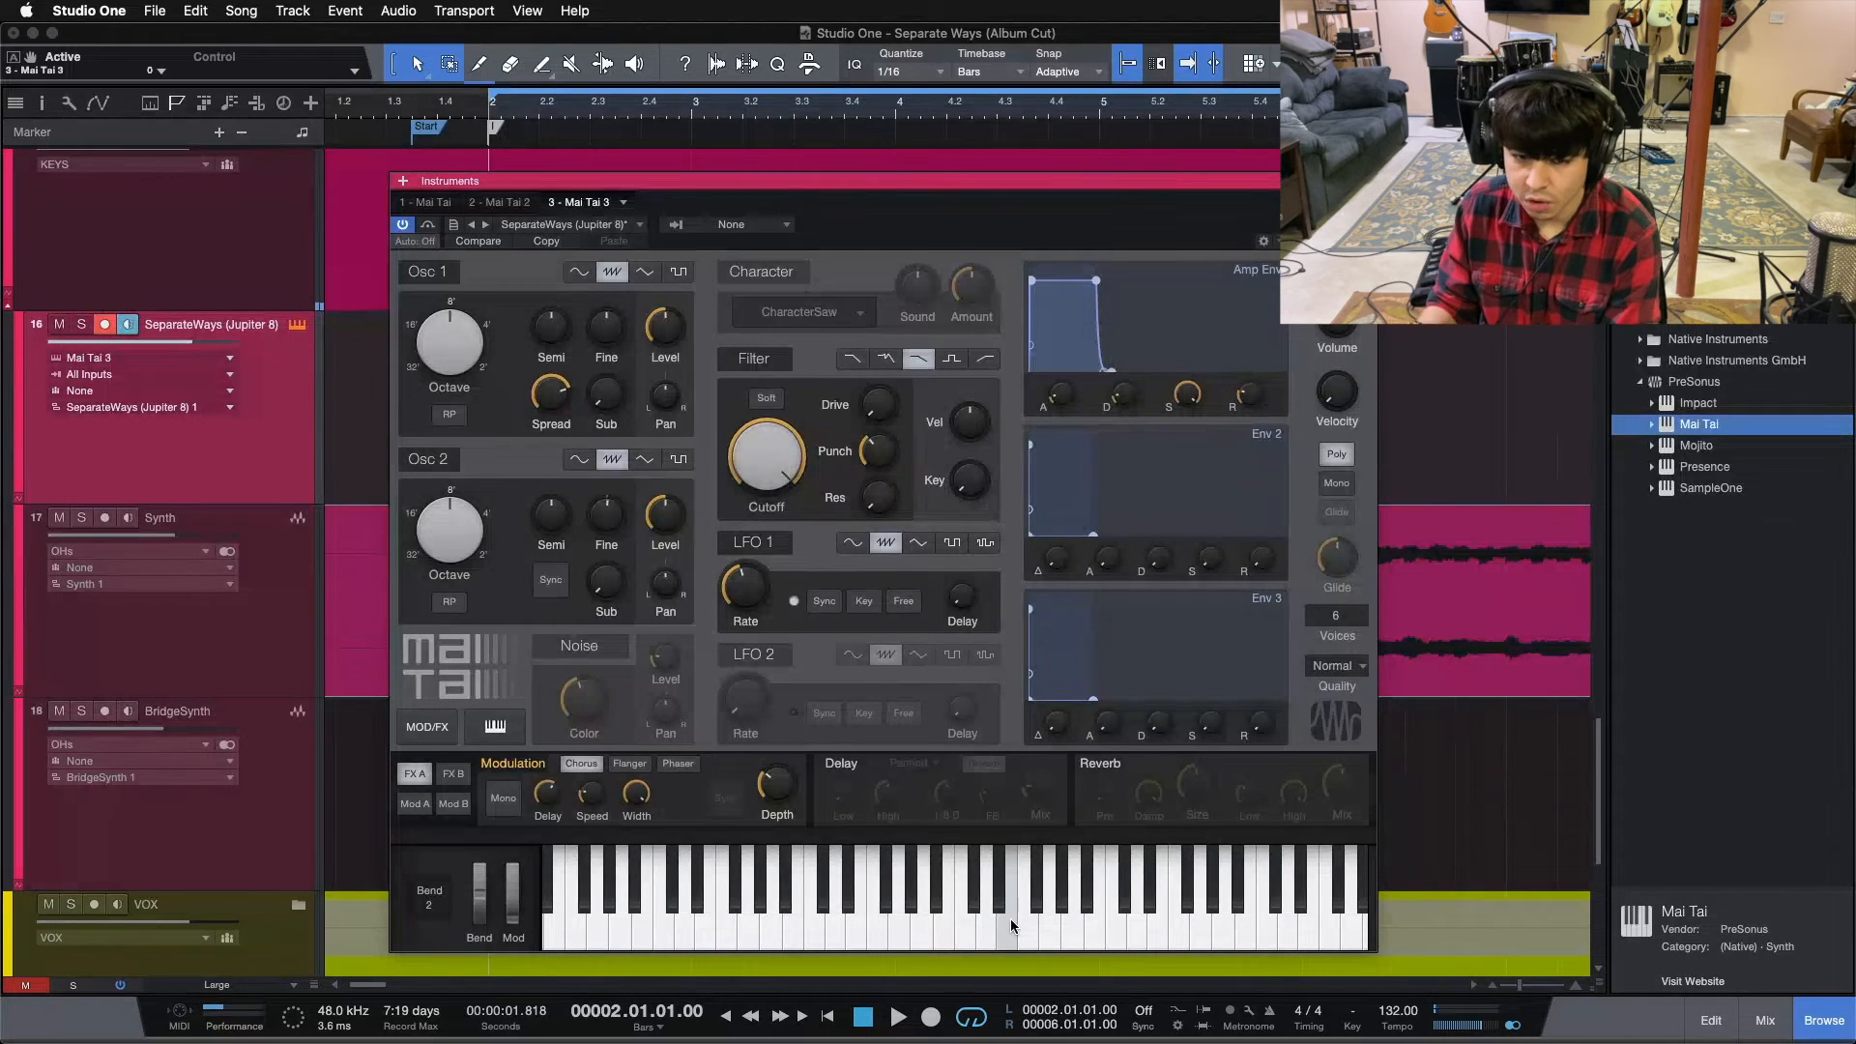
left_click(1102, 769)
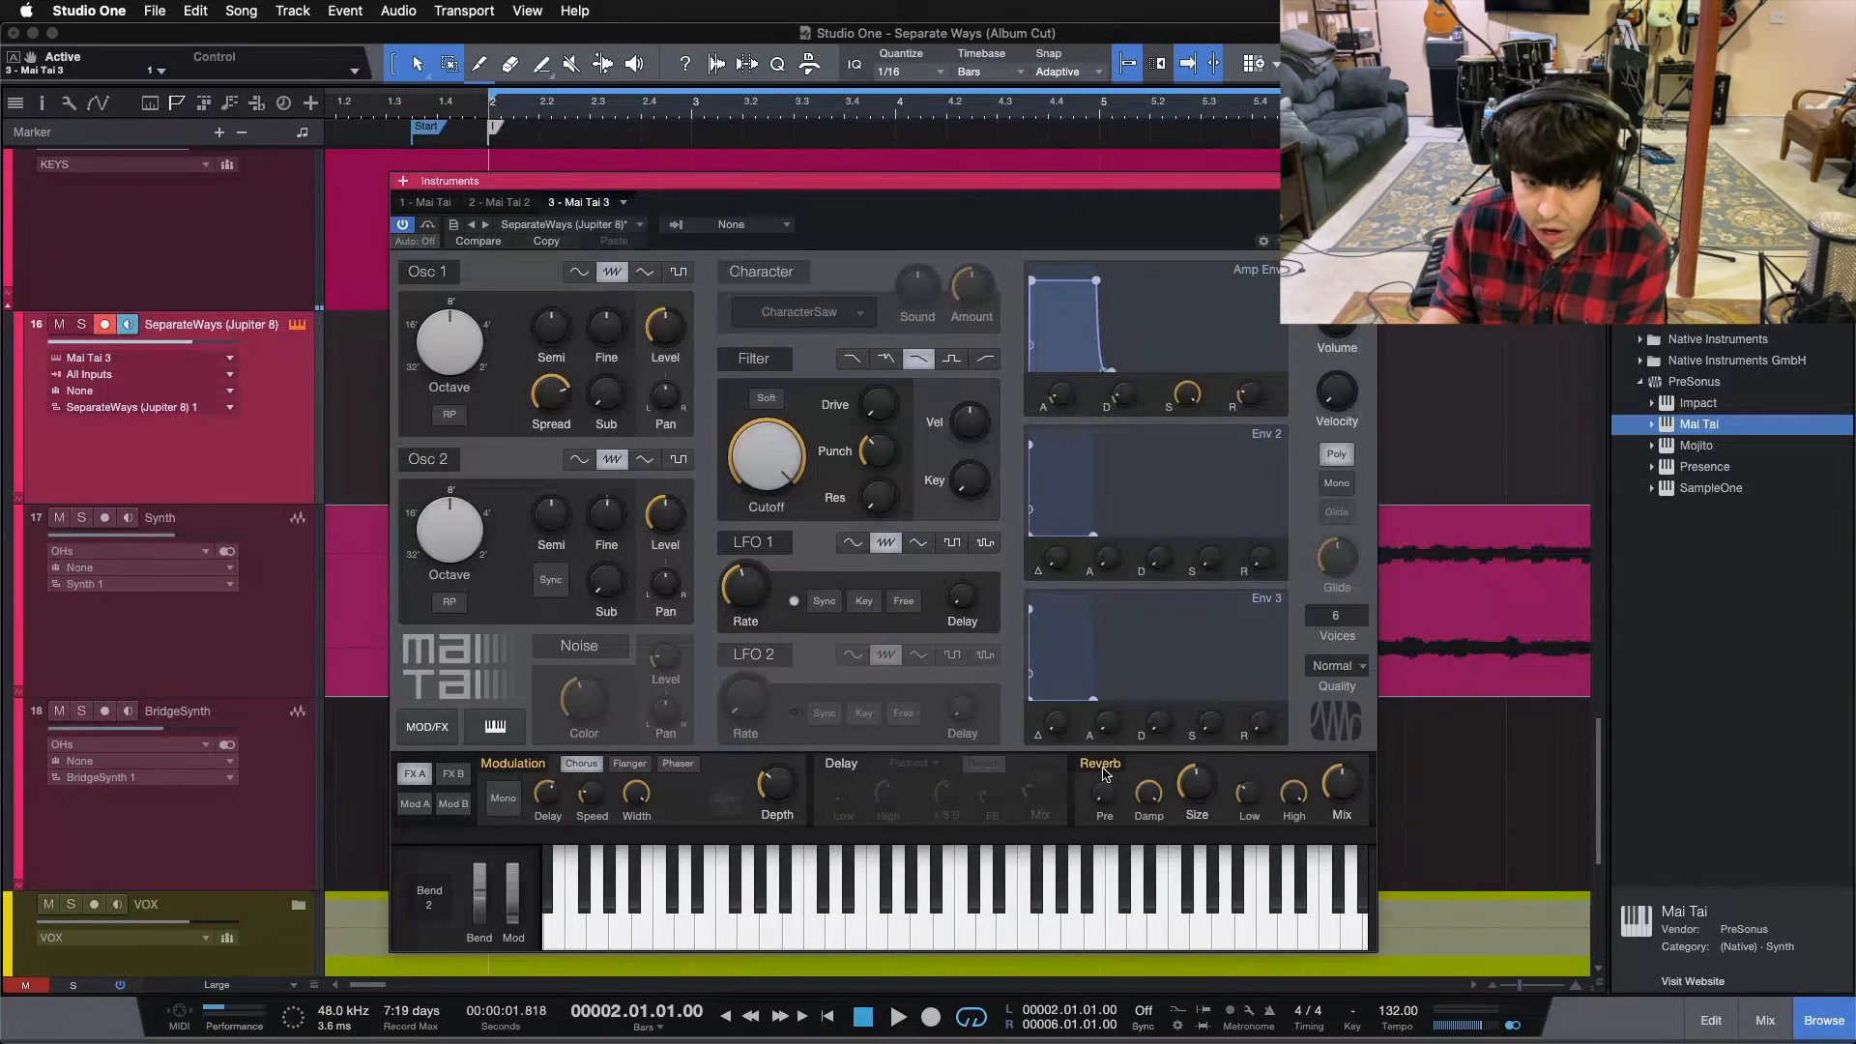
left_click(1002, 922)
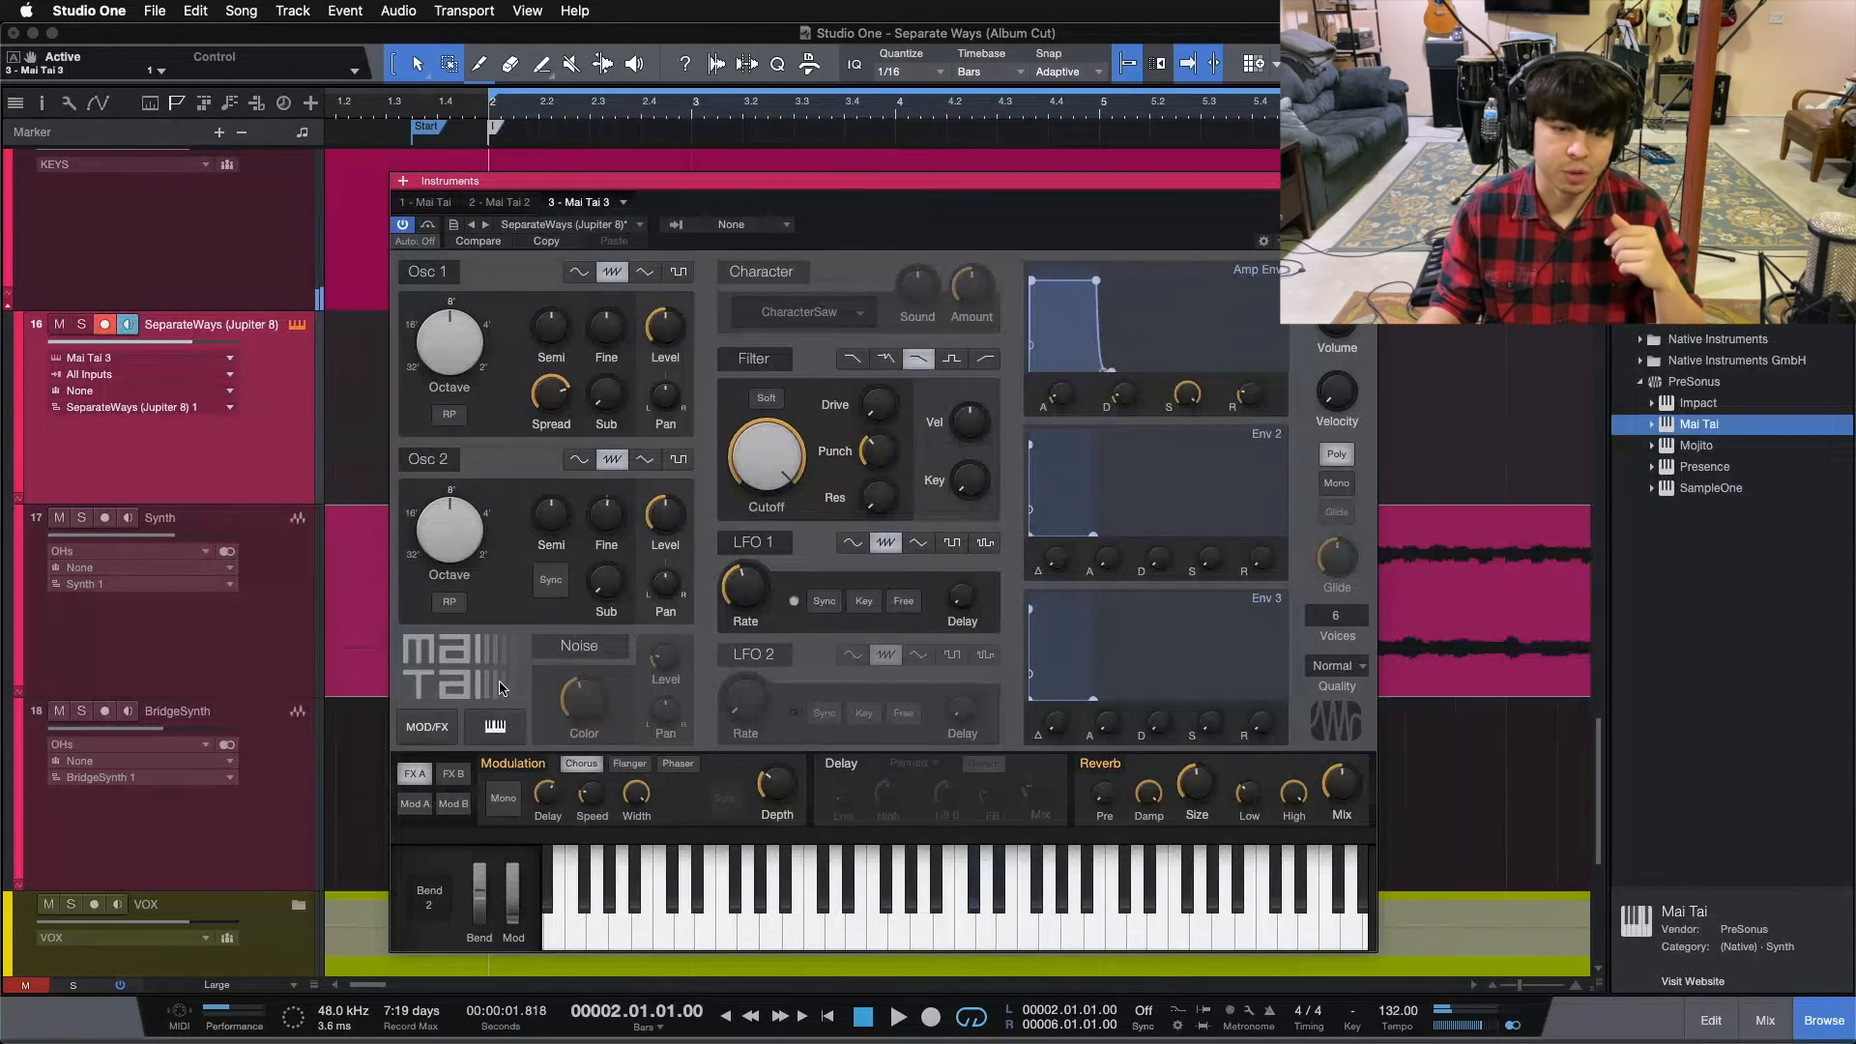
Turn off Modulation, Reverb, LFO 1, the Filter and Osc 2, and play E3 on Osc 1 alone
left_click(512, 764)
left_click(1100, 763)
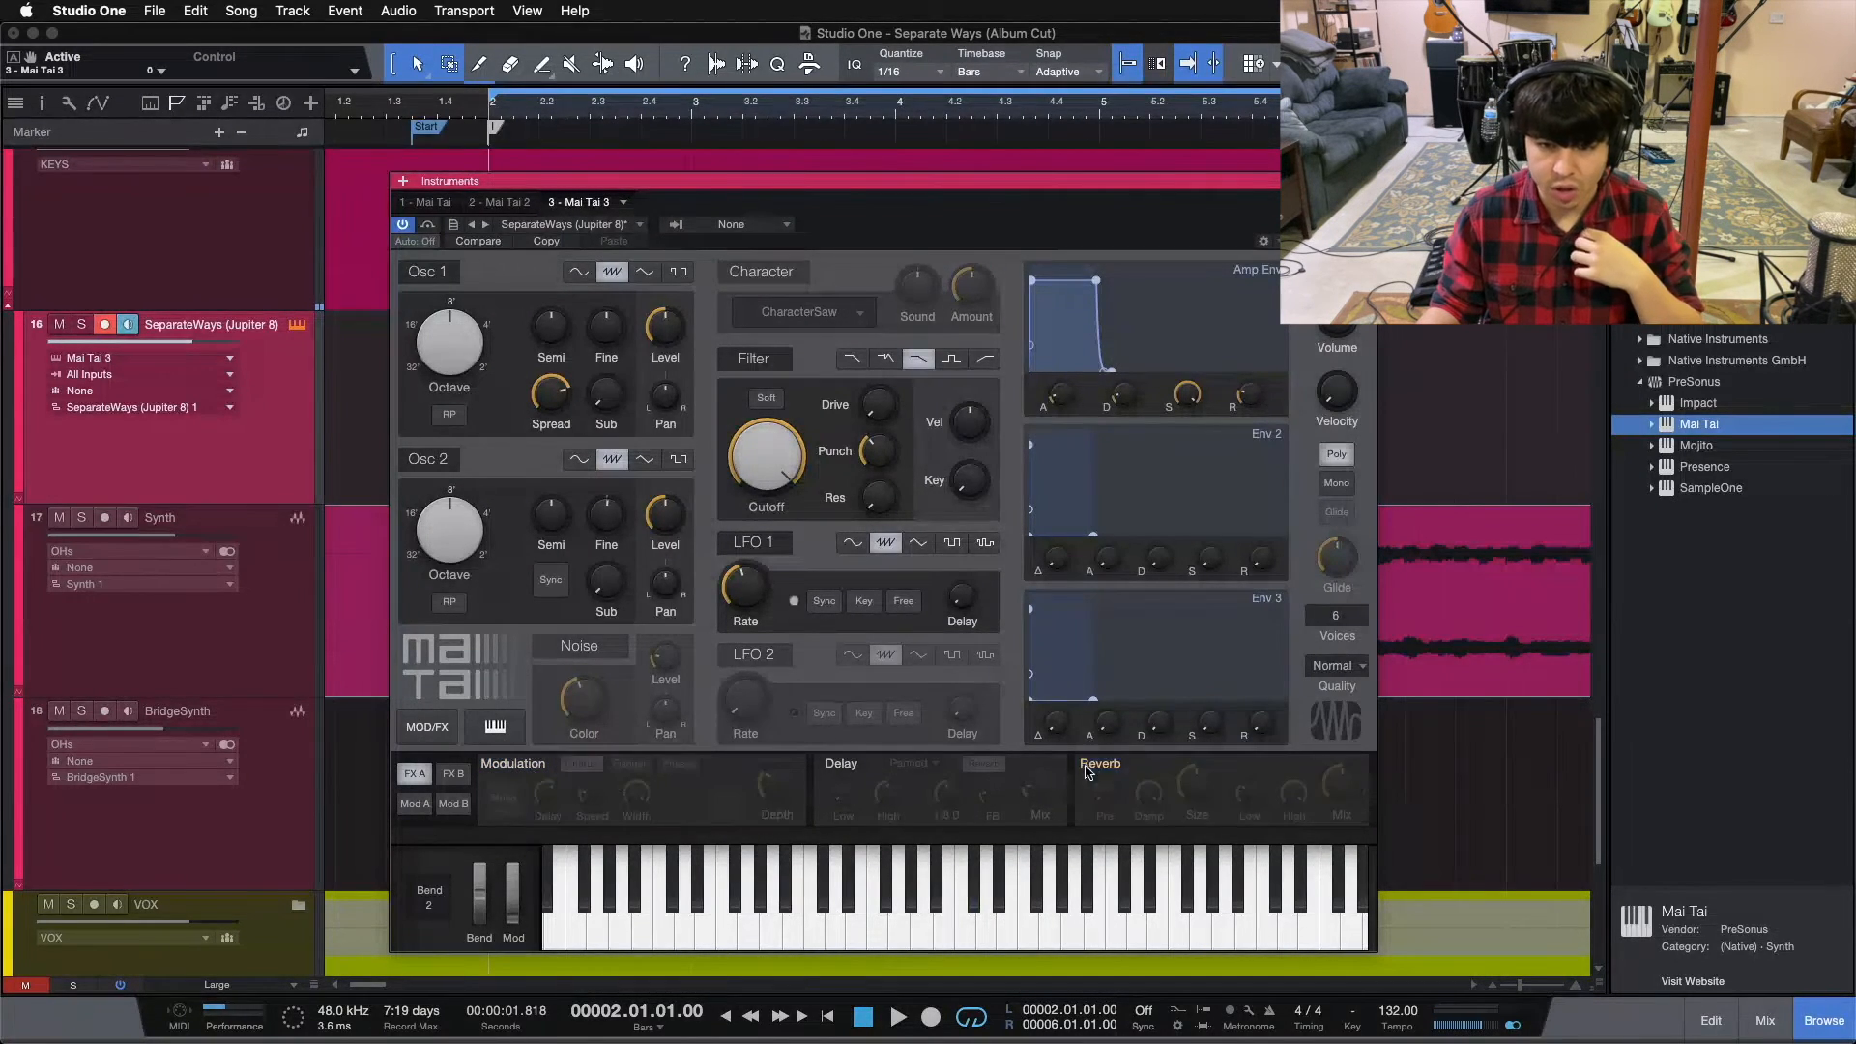
left_click(771, 543)
left_click(754, 358)
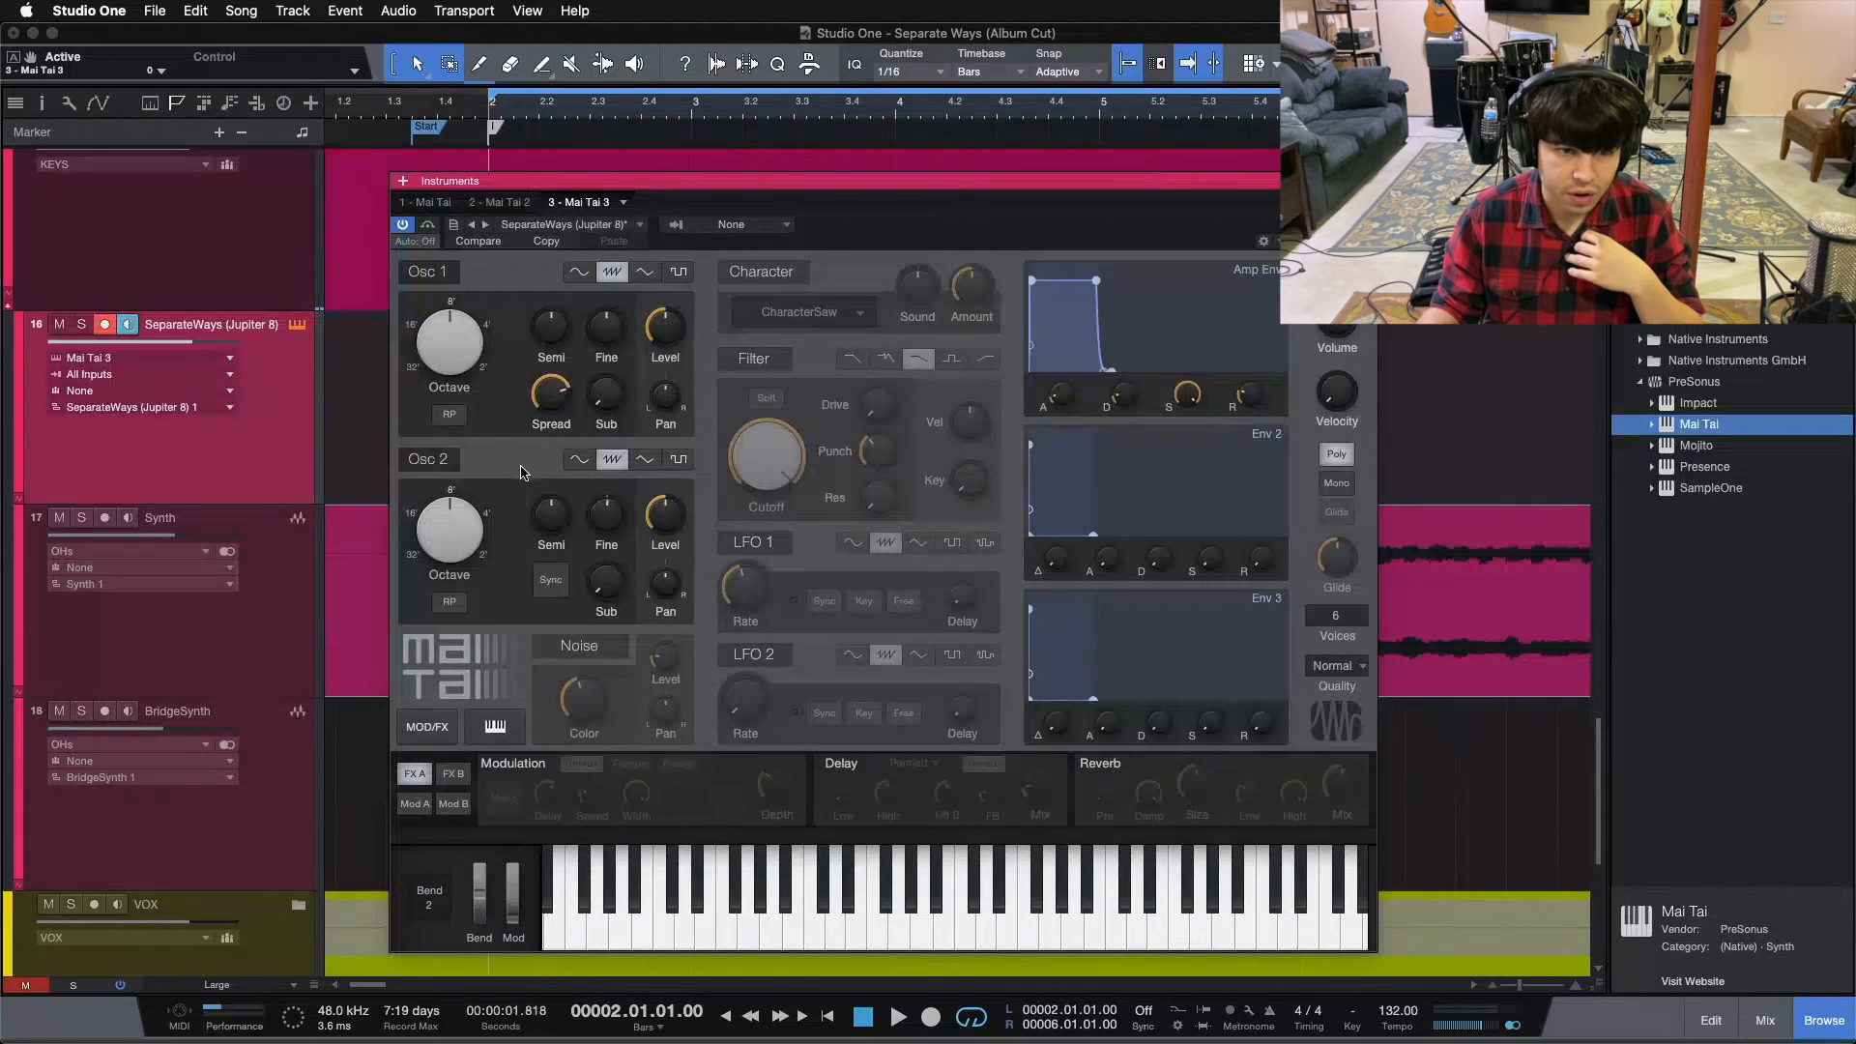
left_click(421, 466)
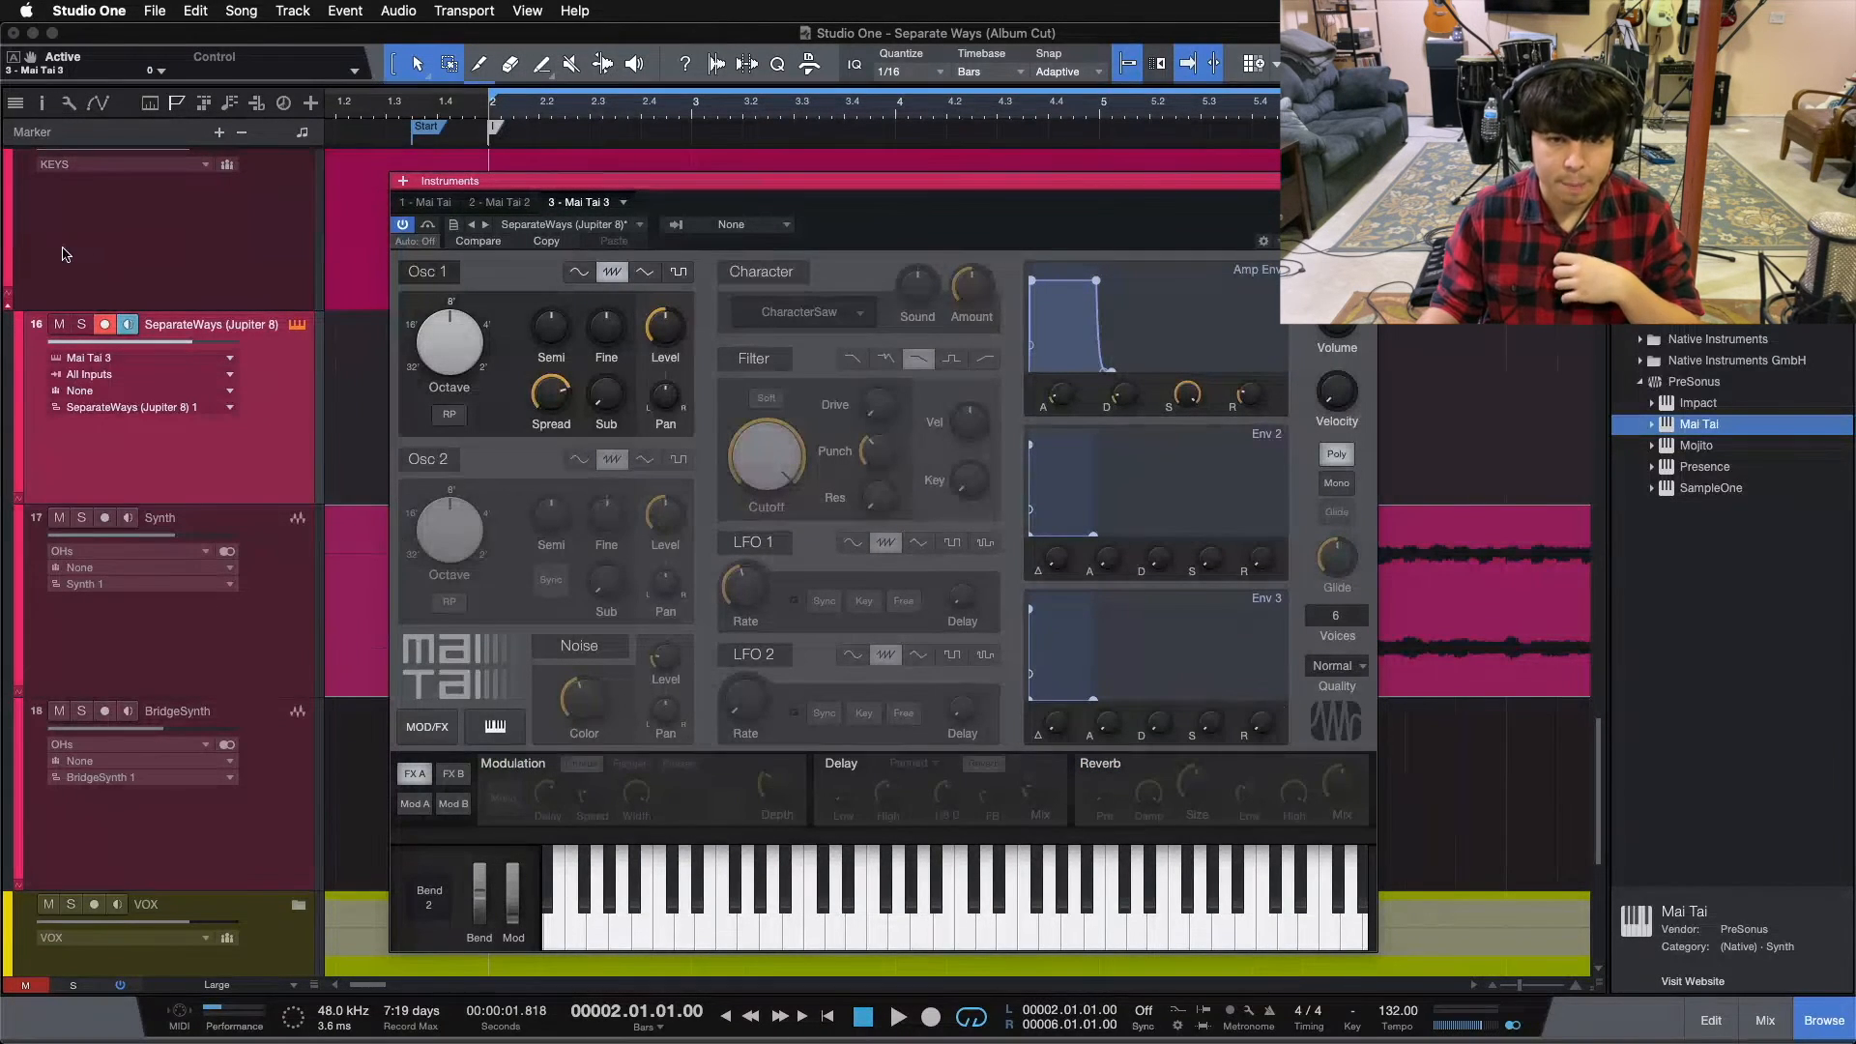
left_click(1096, 928)
left_click(1009, 924)
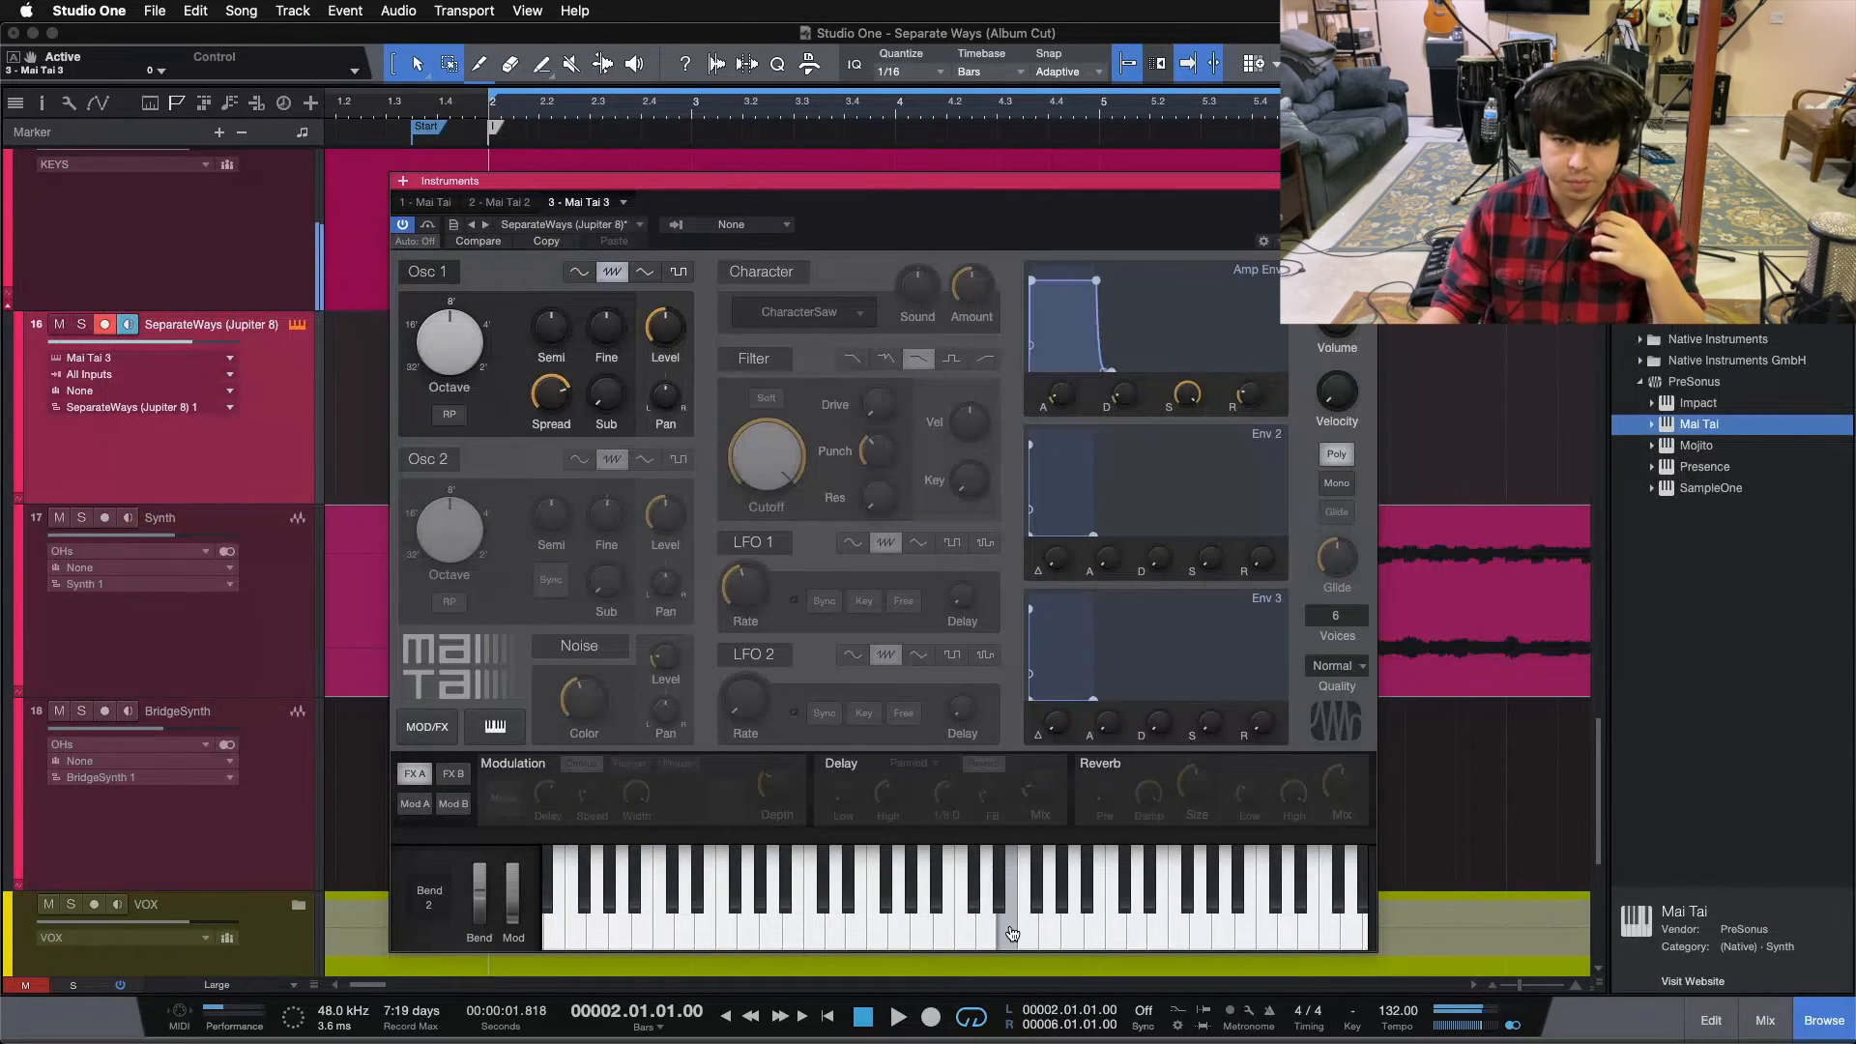
Compare E3 with Osc 1's Spread set to 0% and with it restored to 76%
left_click_drag(546, 395, 538, 942)
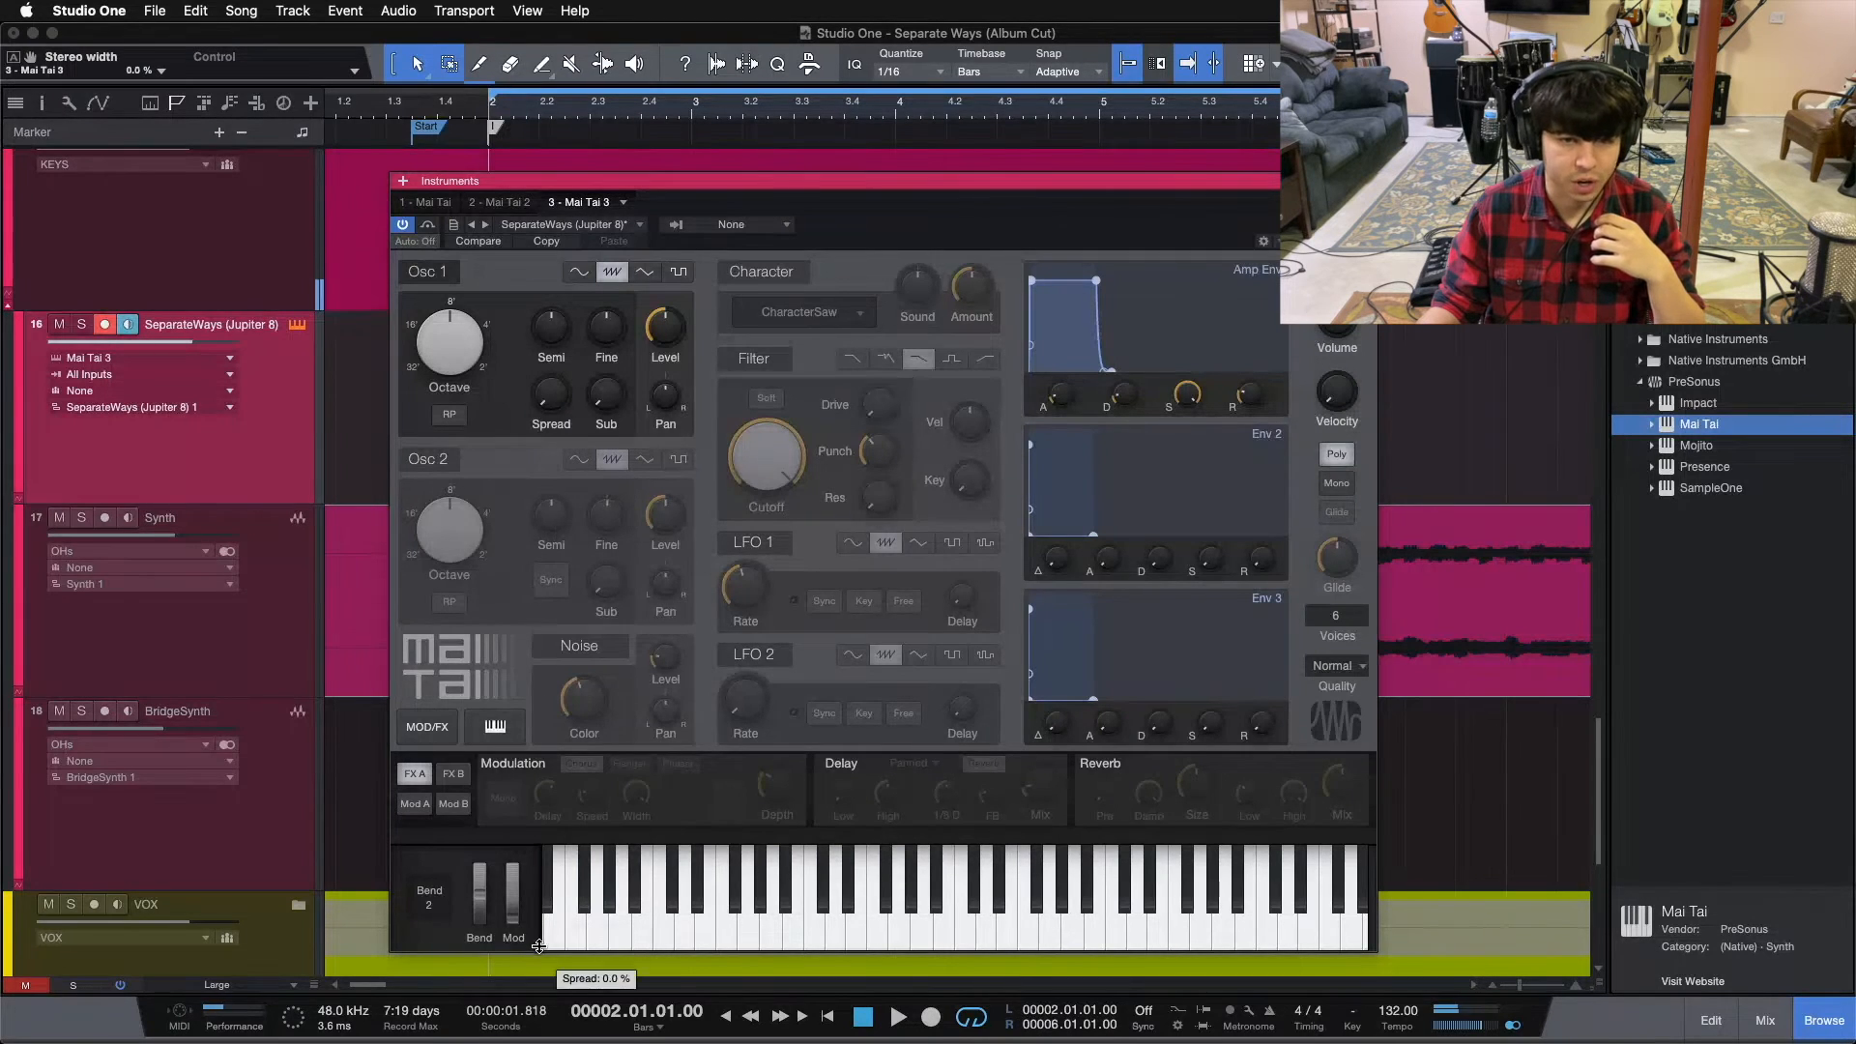
left_click(1006, 923)
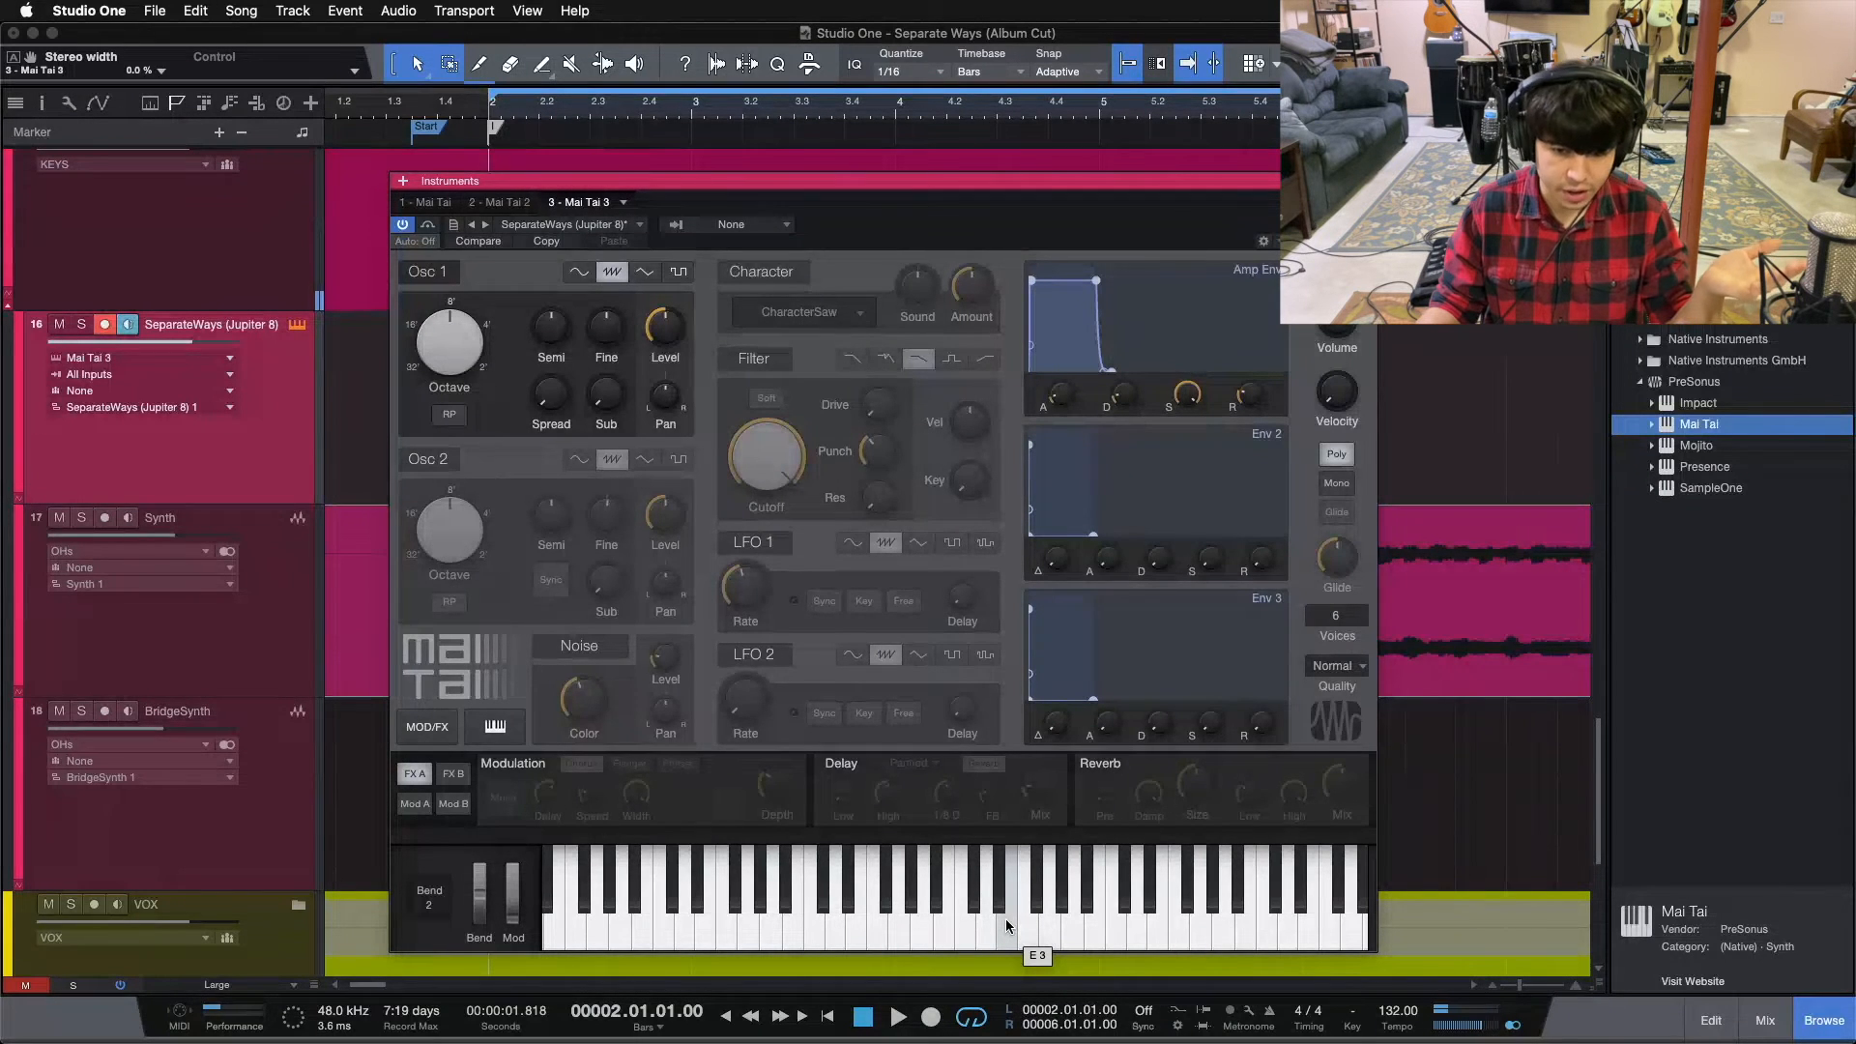
left_click(1006, 924)
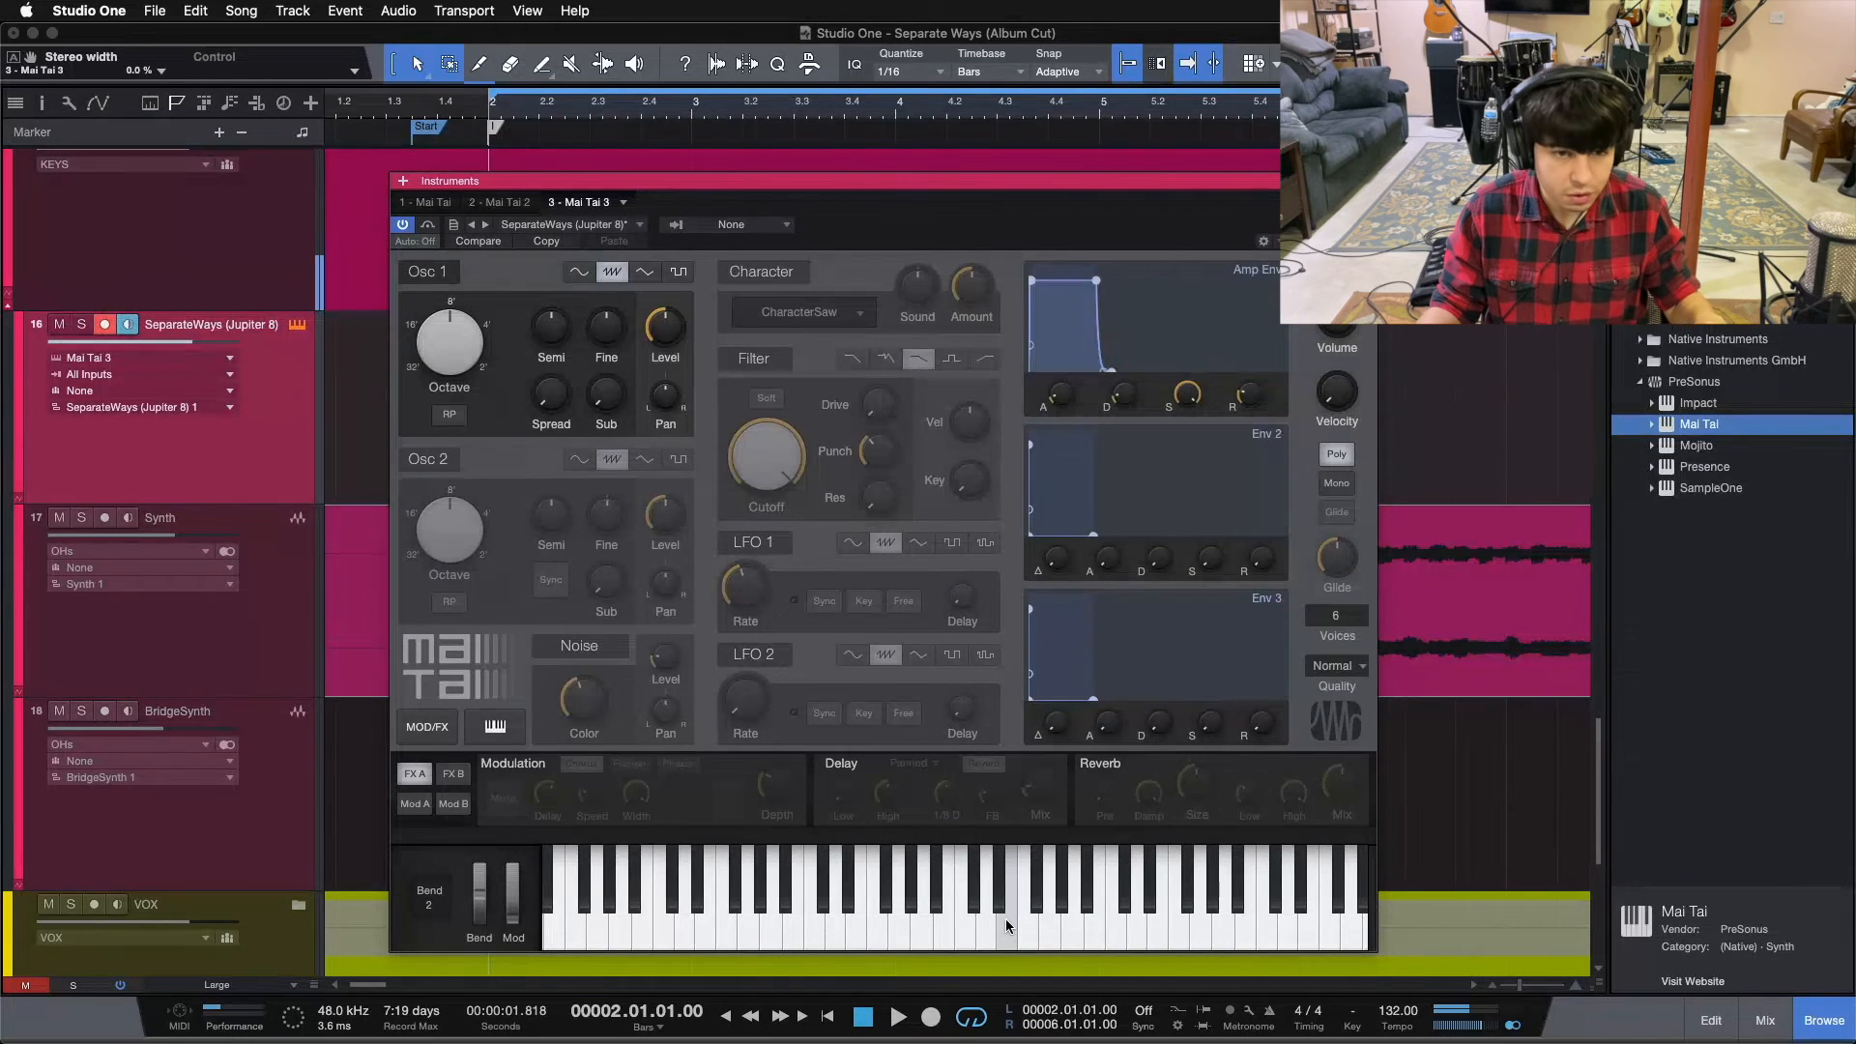
left_click(992, 945)
left_click(1005, 937)
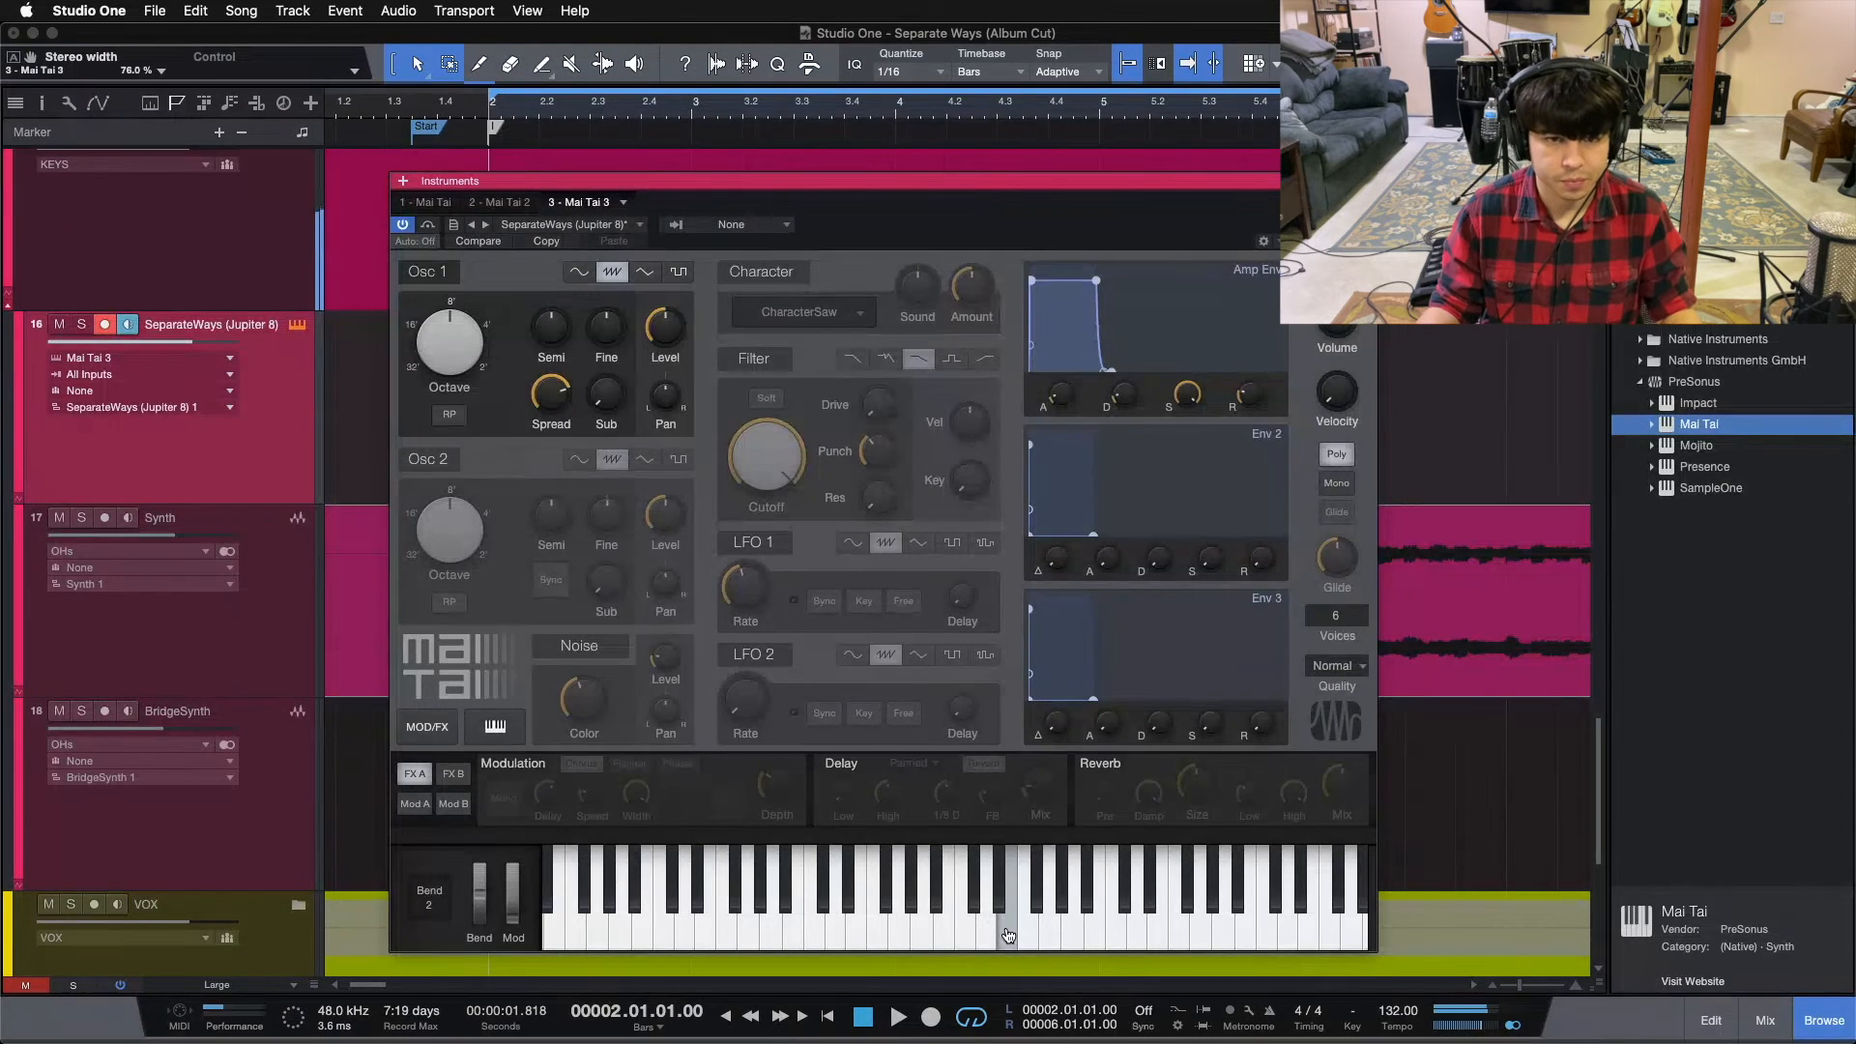
Turn on Osc 2 and play E3 to hear both oscillators together
left_click(419, 464)
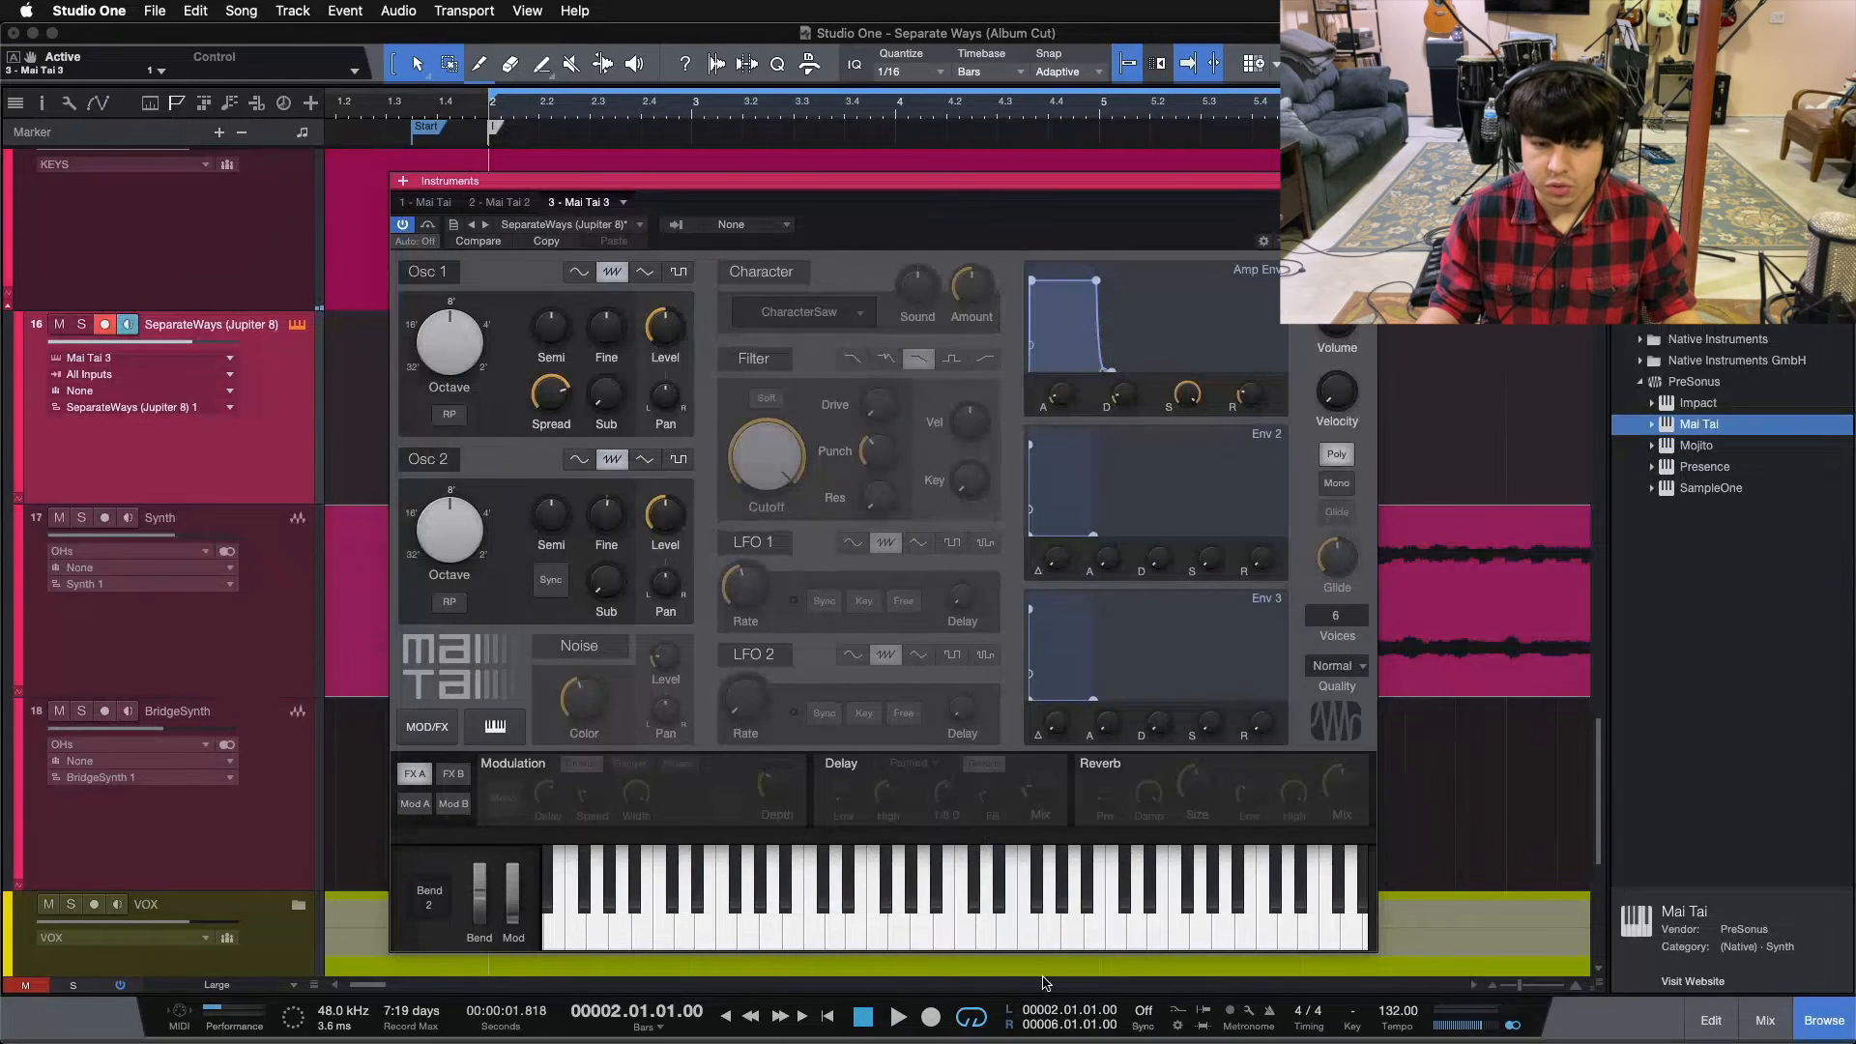
left_click(1007, 921)
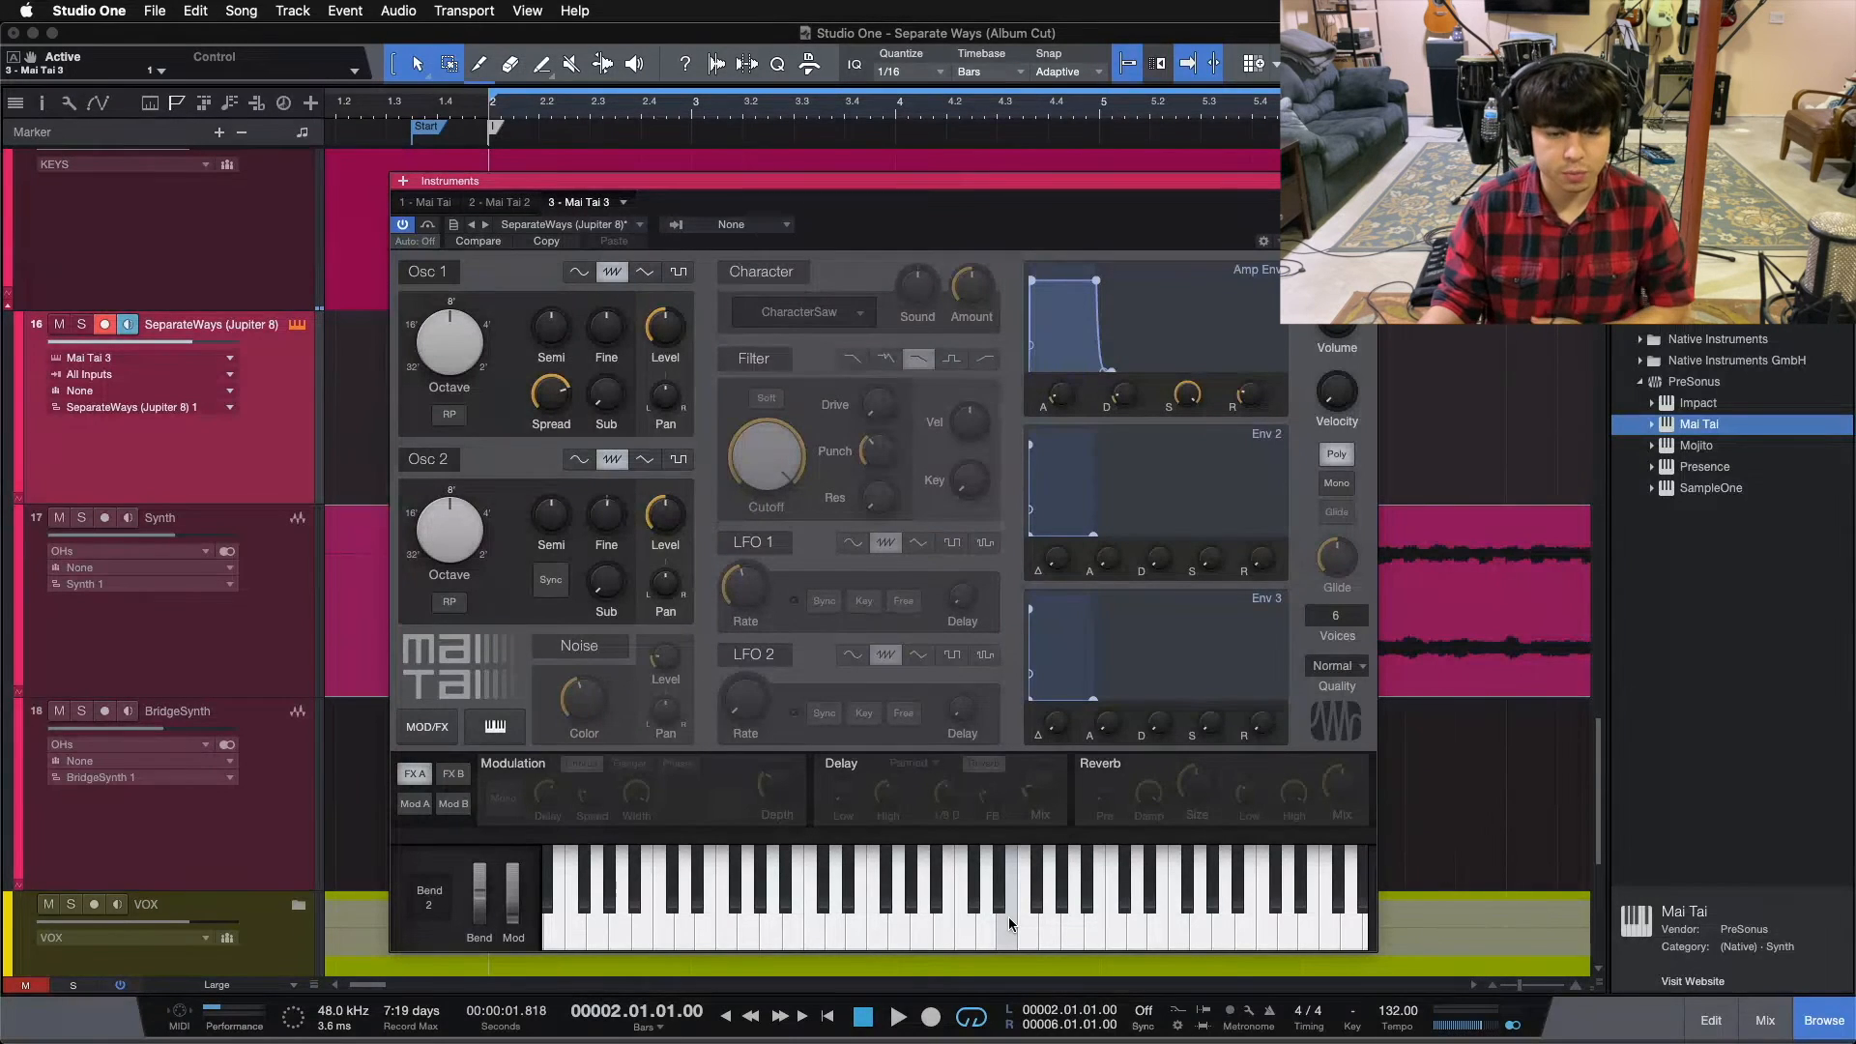
left_click(1008, 919)
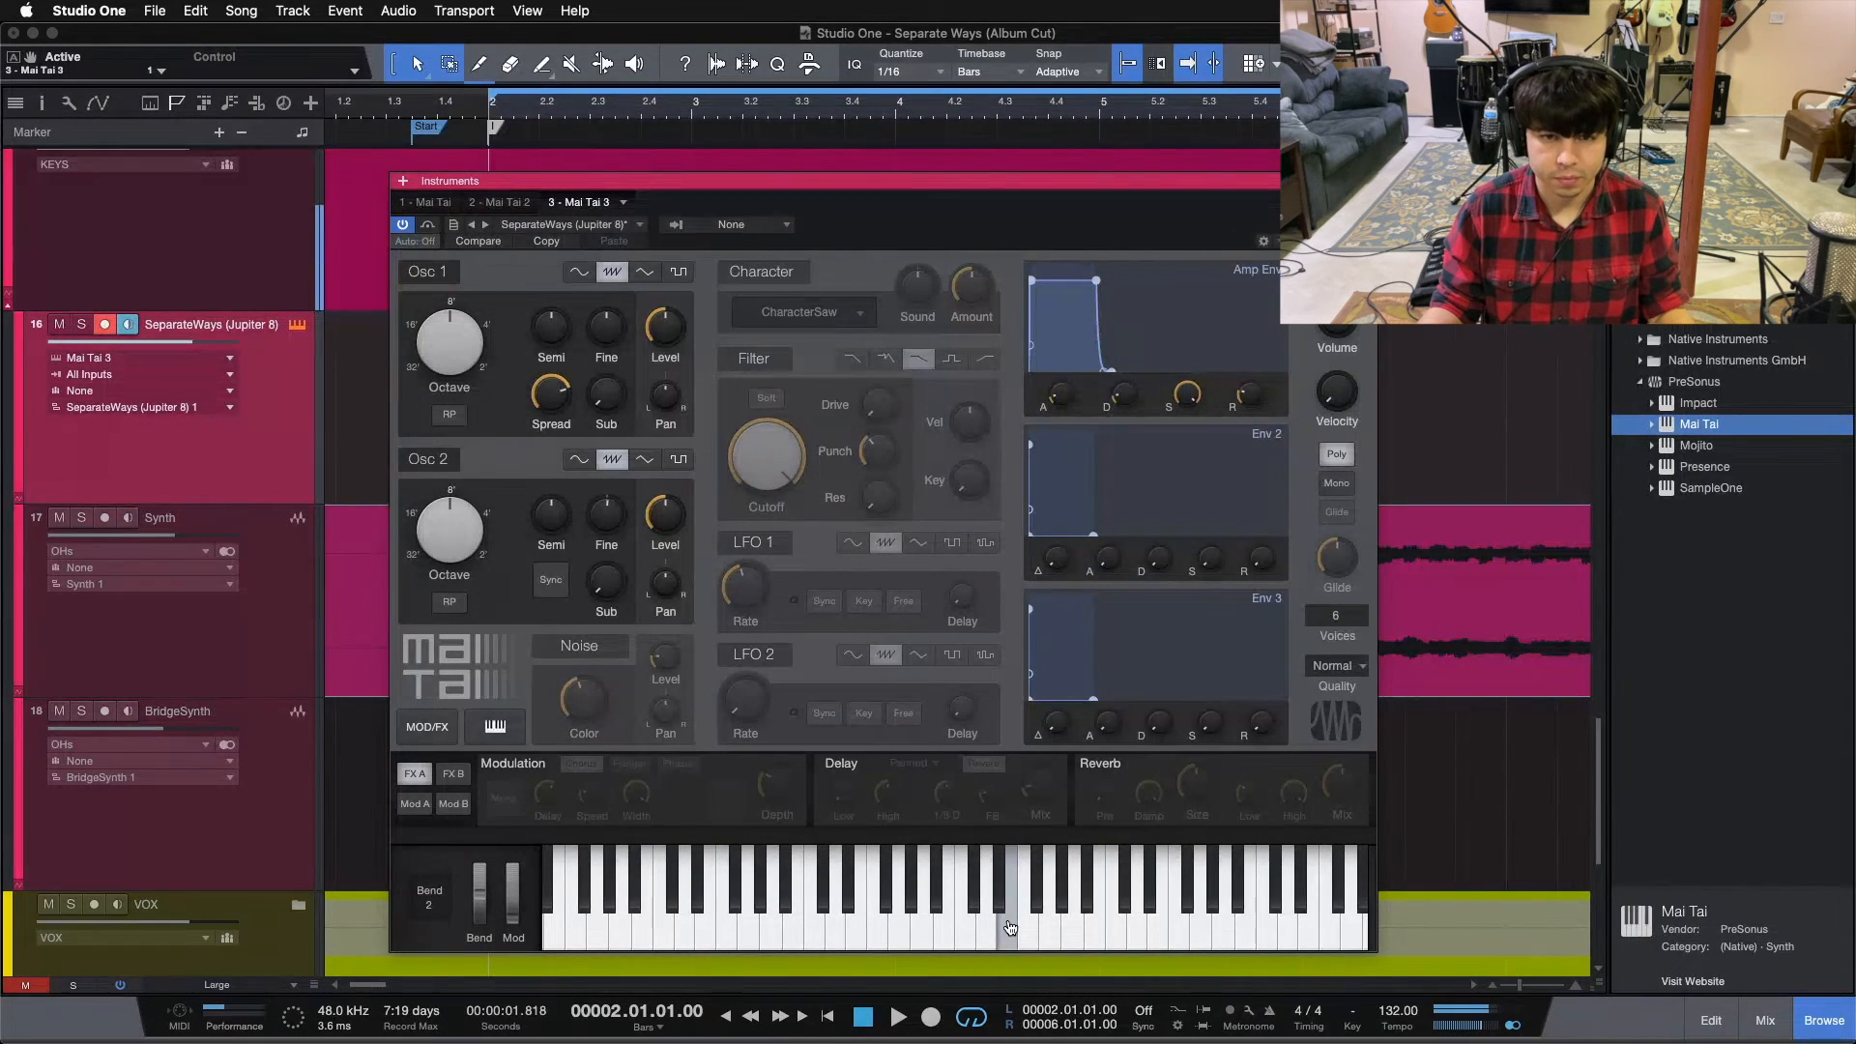
Turn on the Filter and LFO 1, playing E3 after each one to hear what it adds
left_click(756, 360)
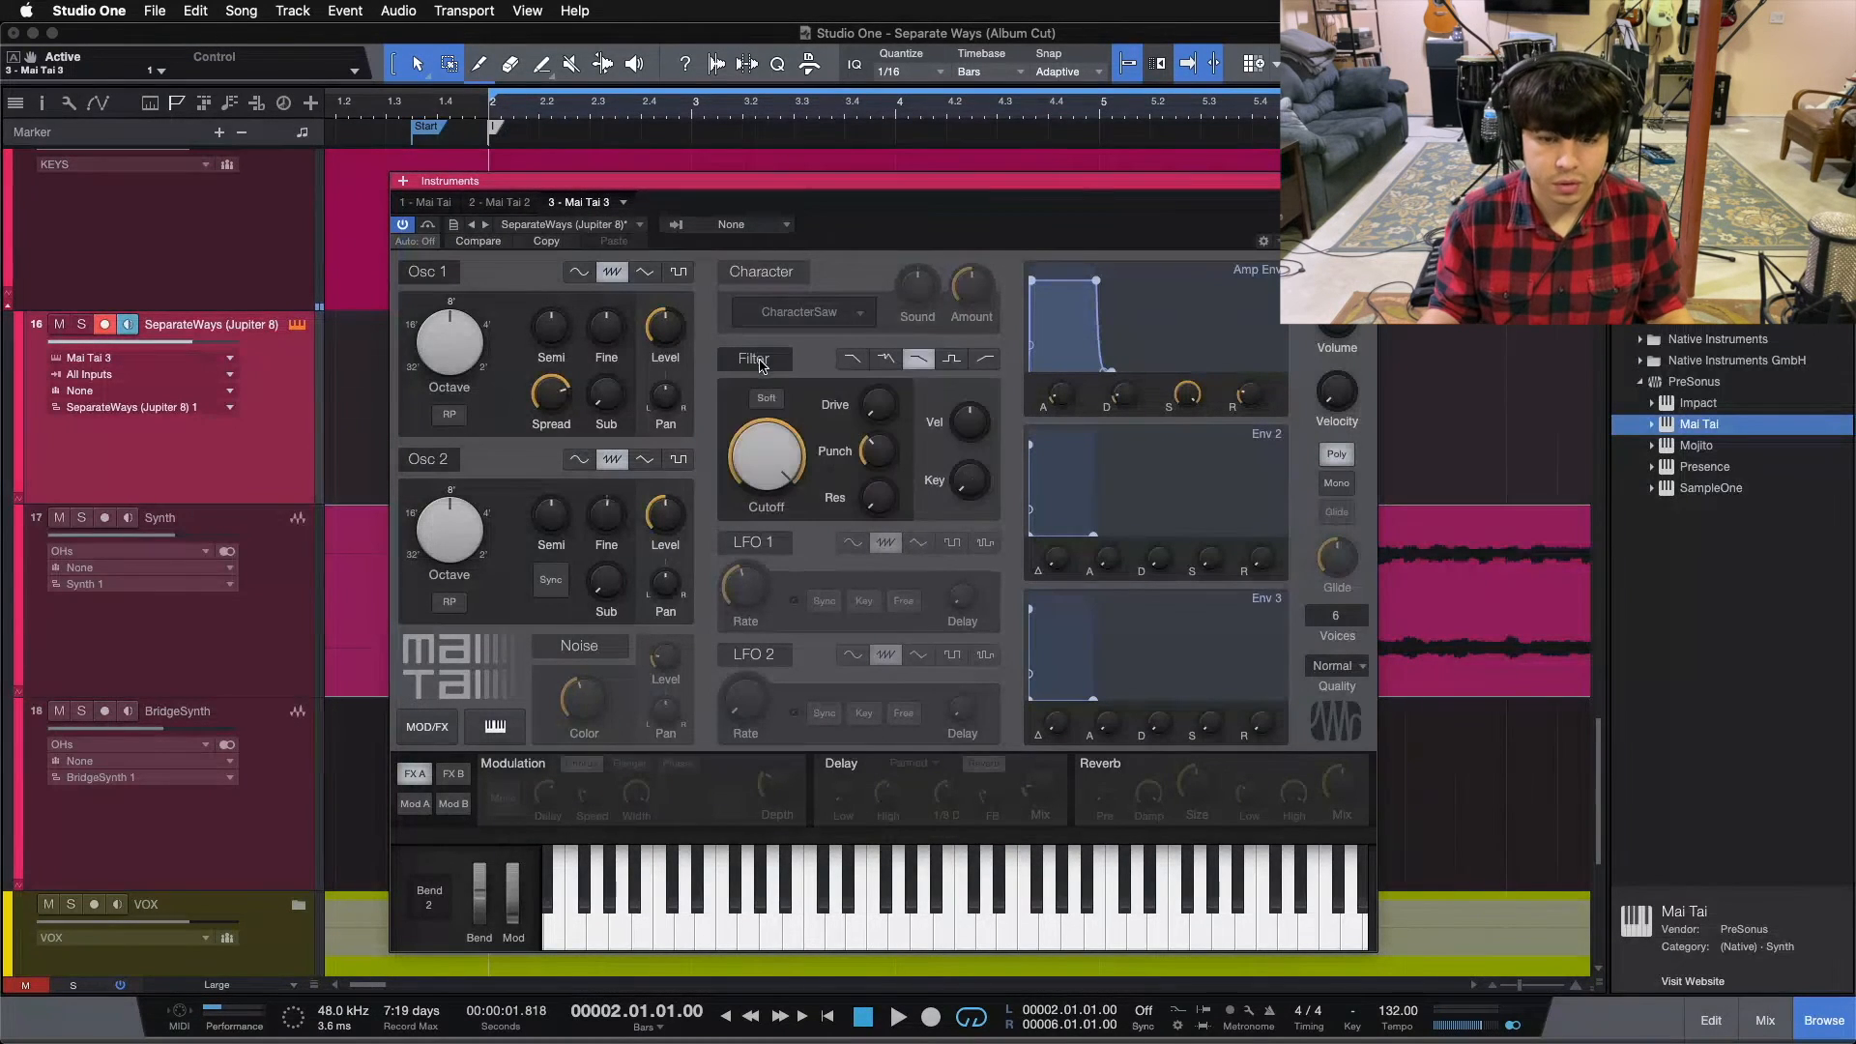
left_click(1010, 936)
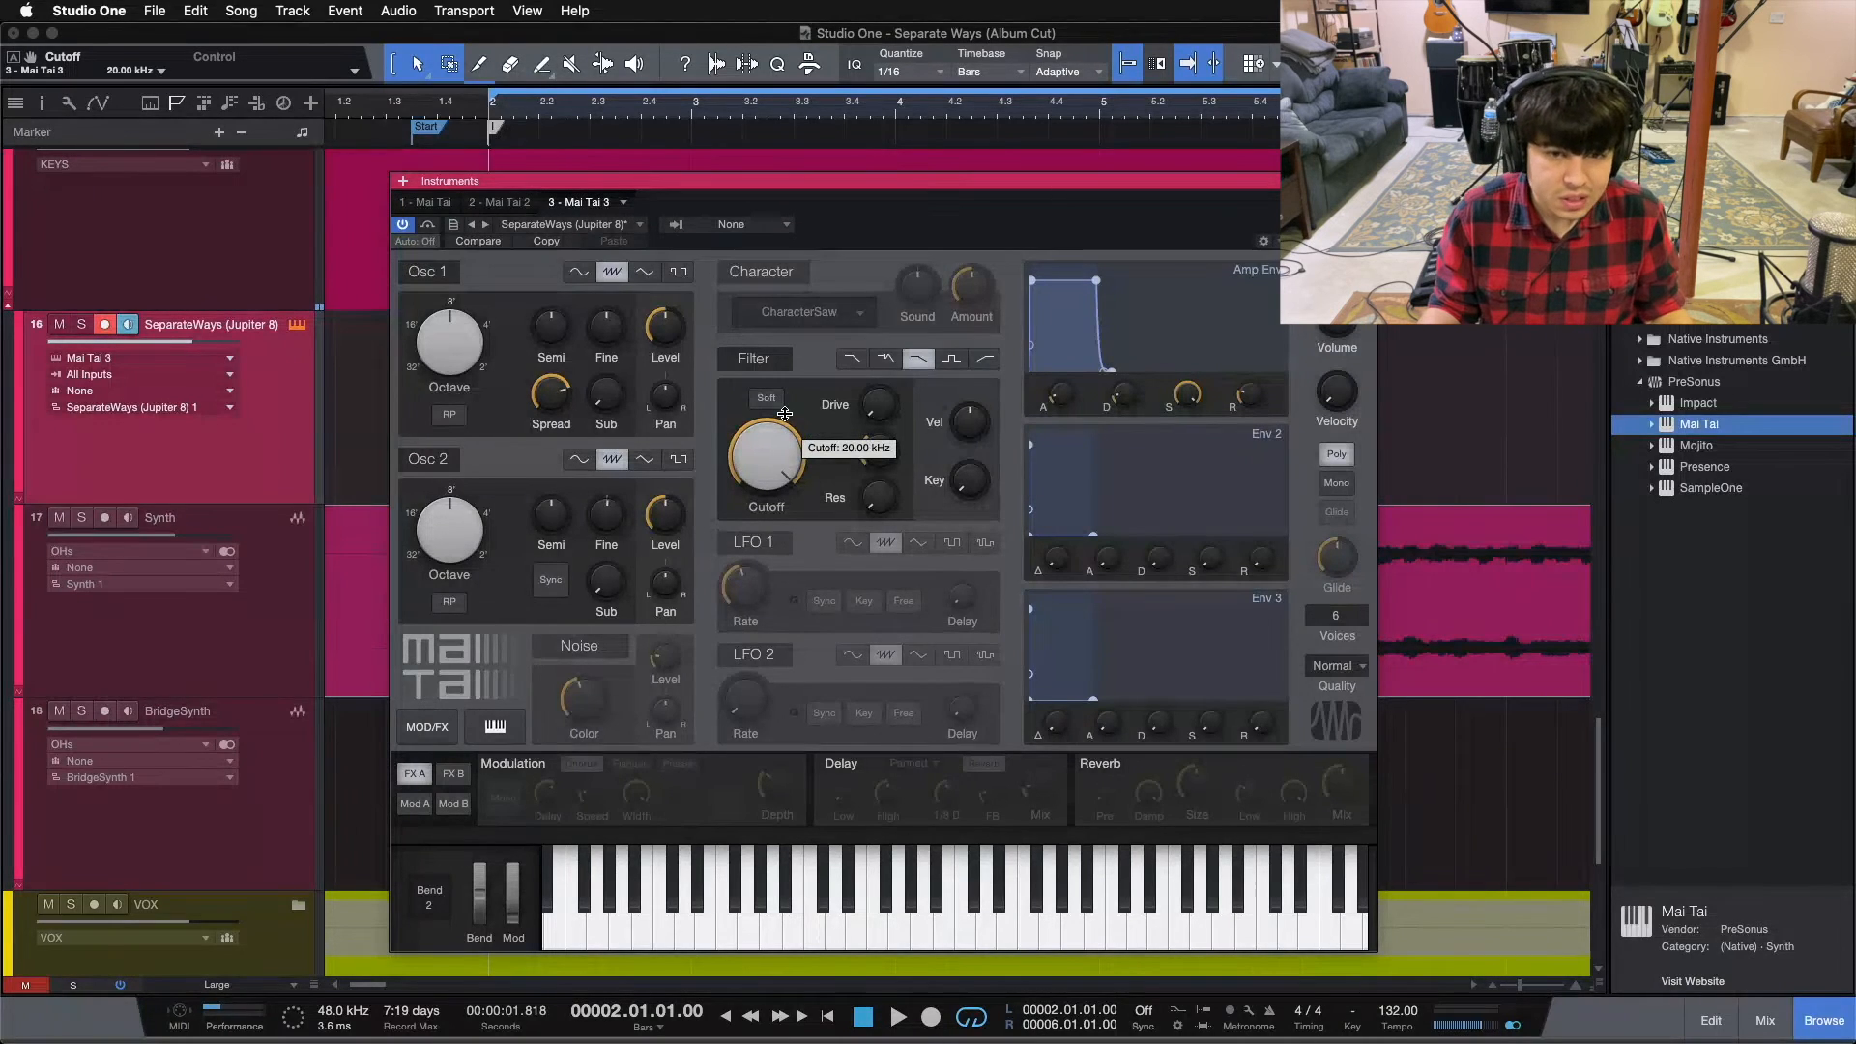
left_click(753, 542)
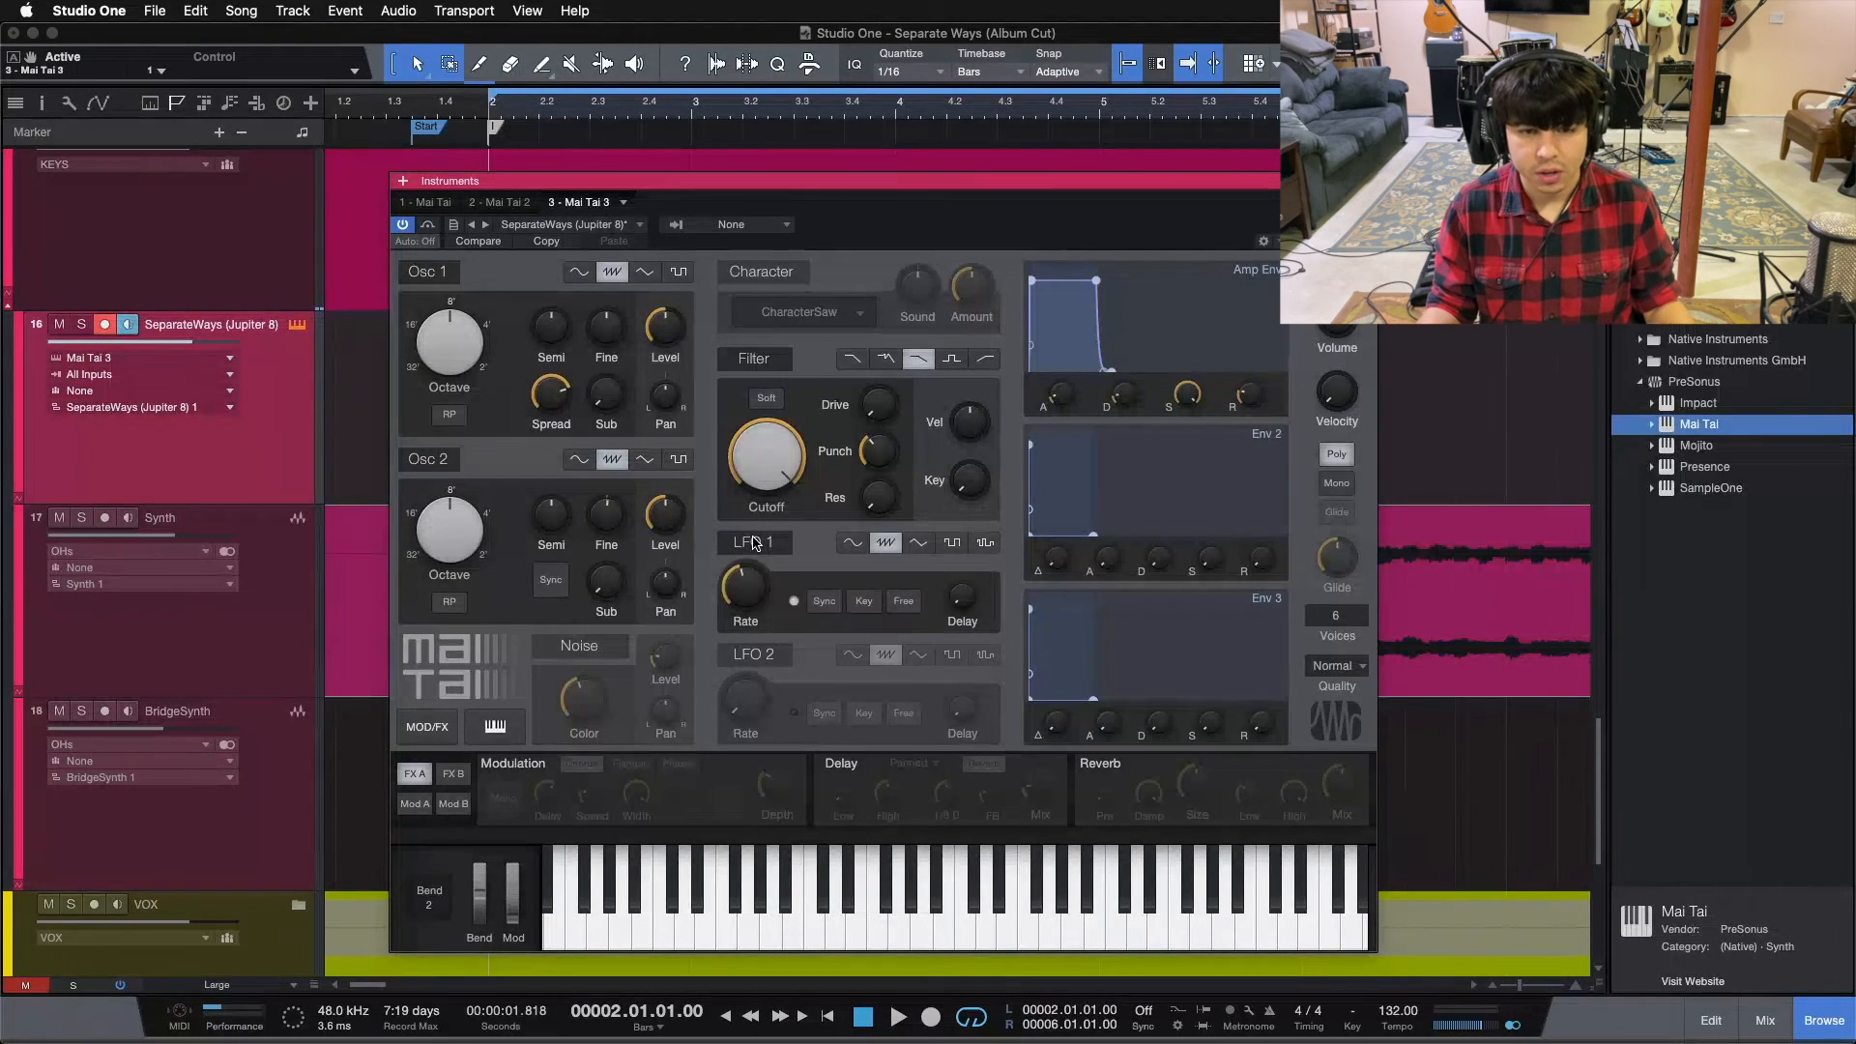
left_click_drag(988, 943, 1006, 936)
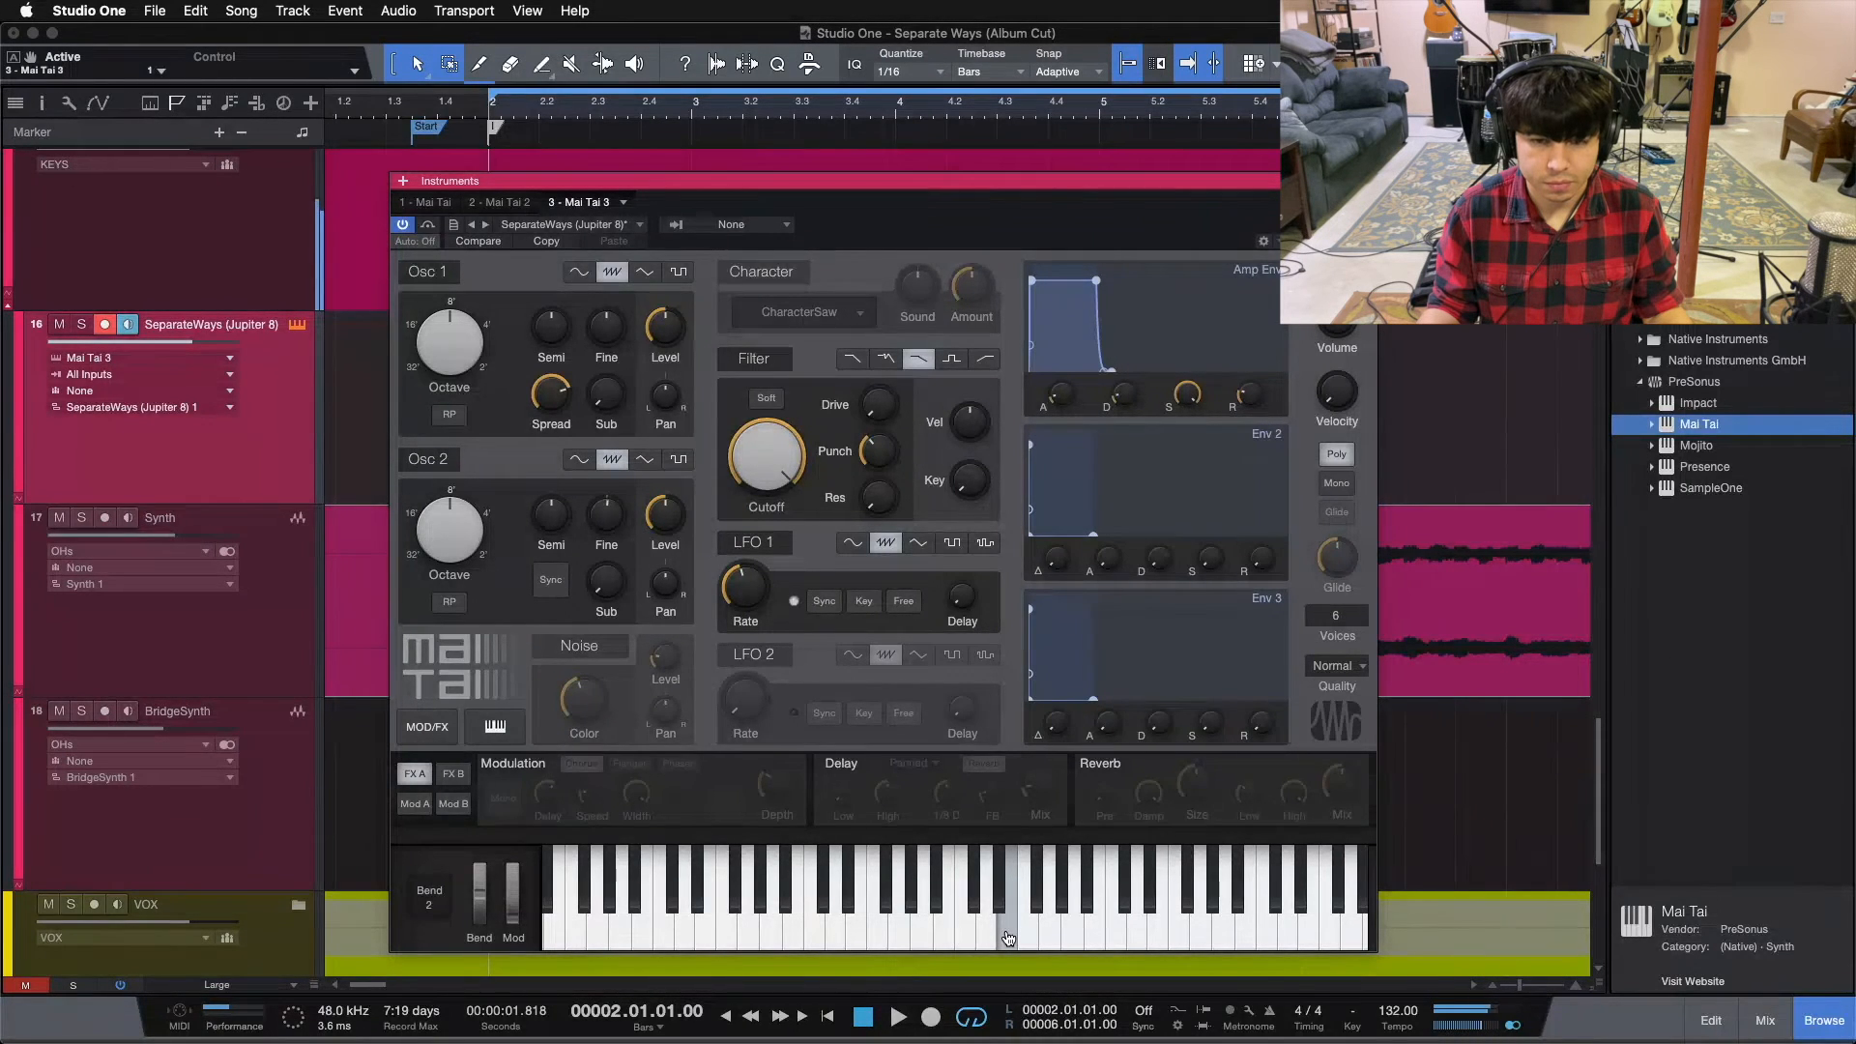
left_click_drag(1005, 937, 1005, 932)
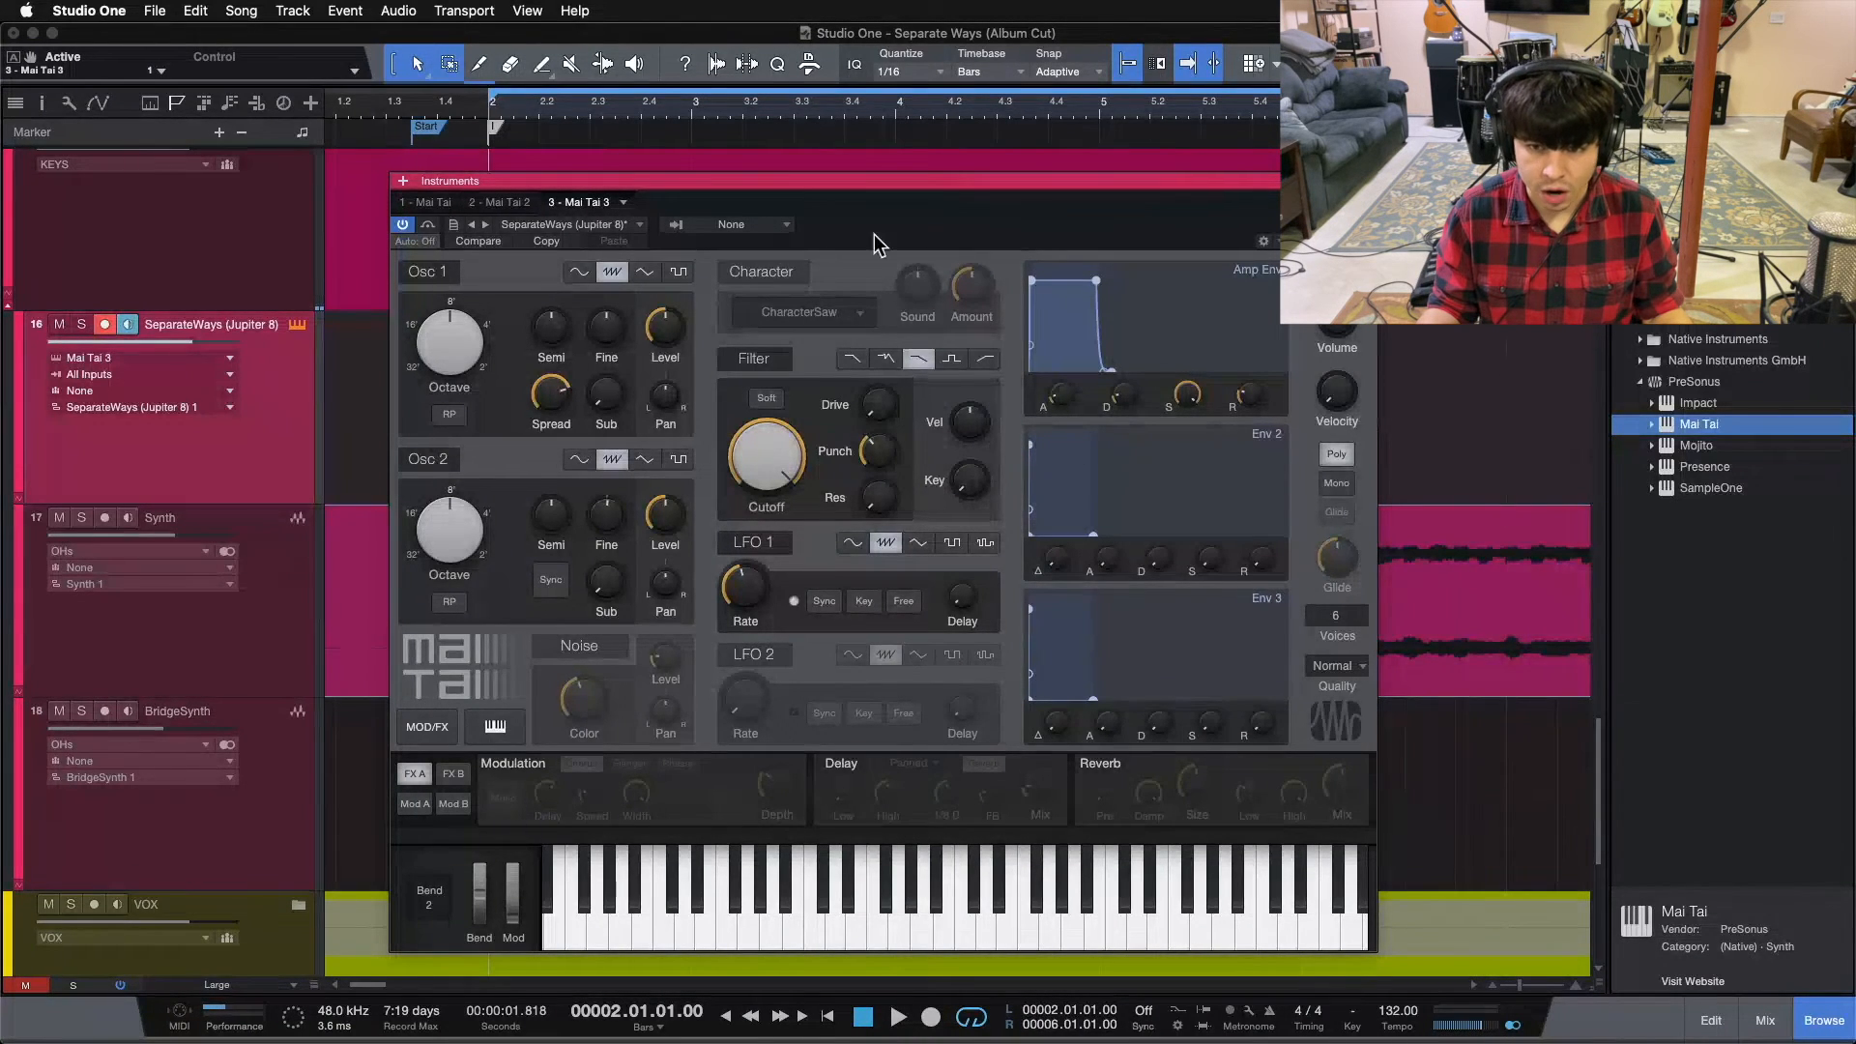
Turn on the Modulation and Reverb effects, playing E3 after each one to hear the sound build up
left_click(527, 765)
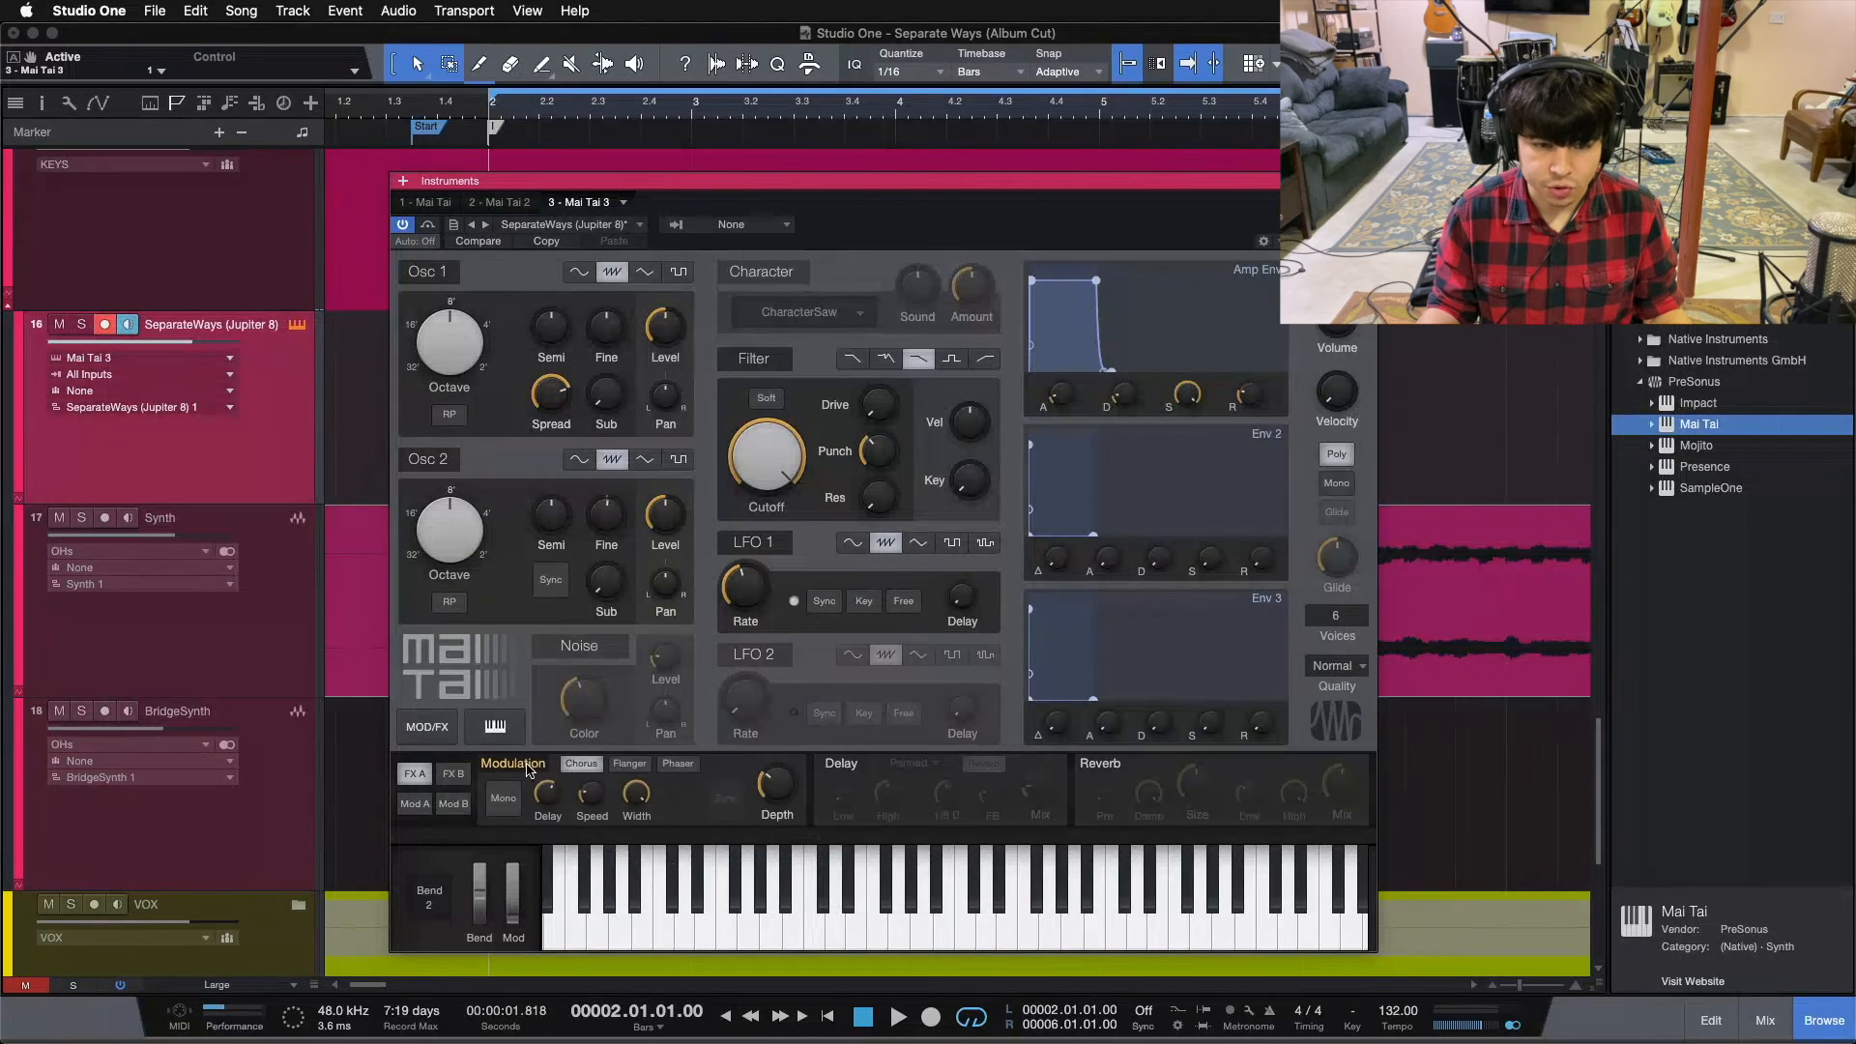
left_click(1002, 933)
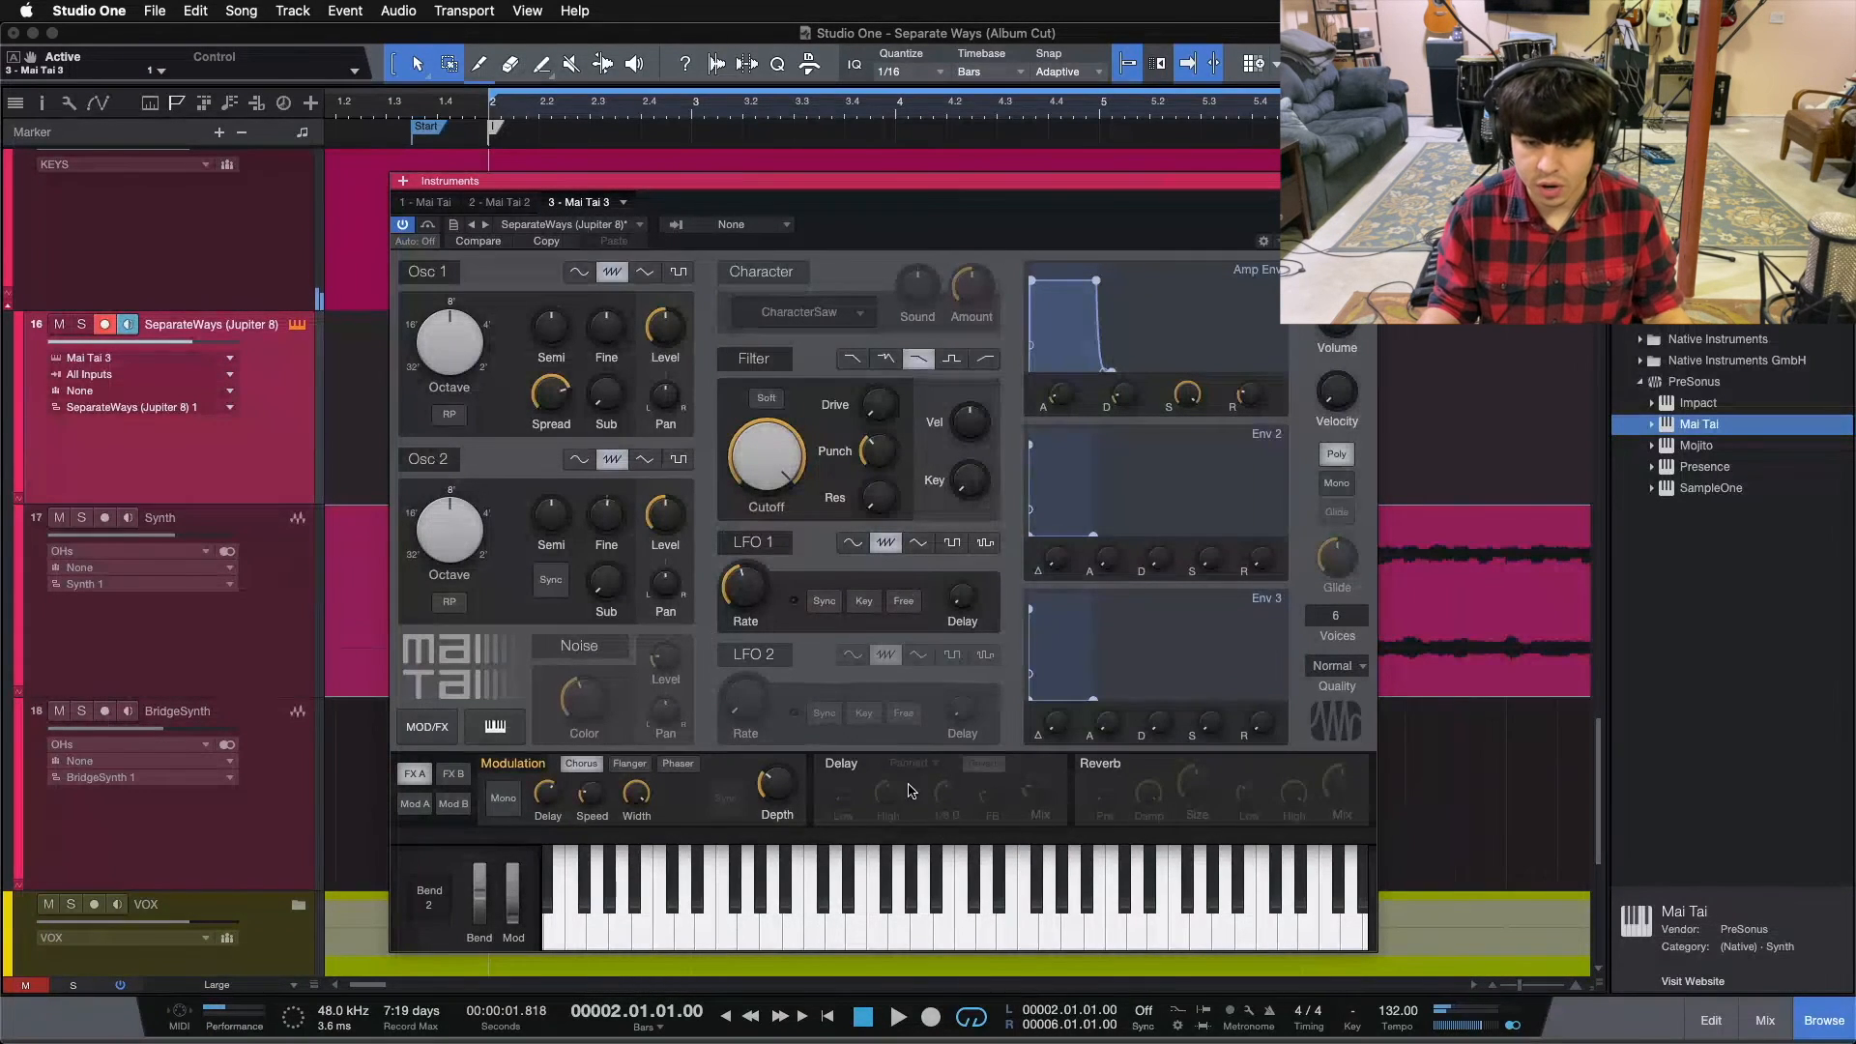
left_click(1092, 764)
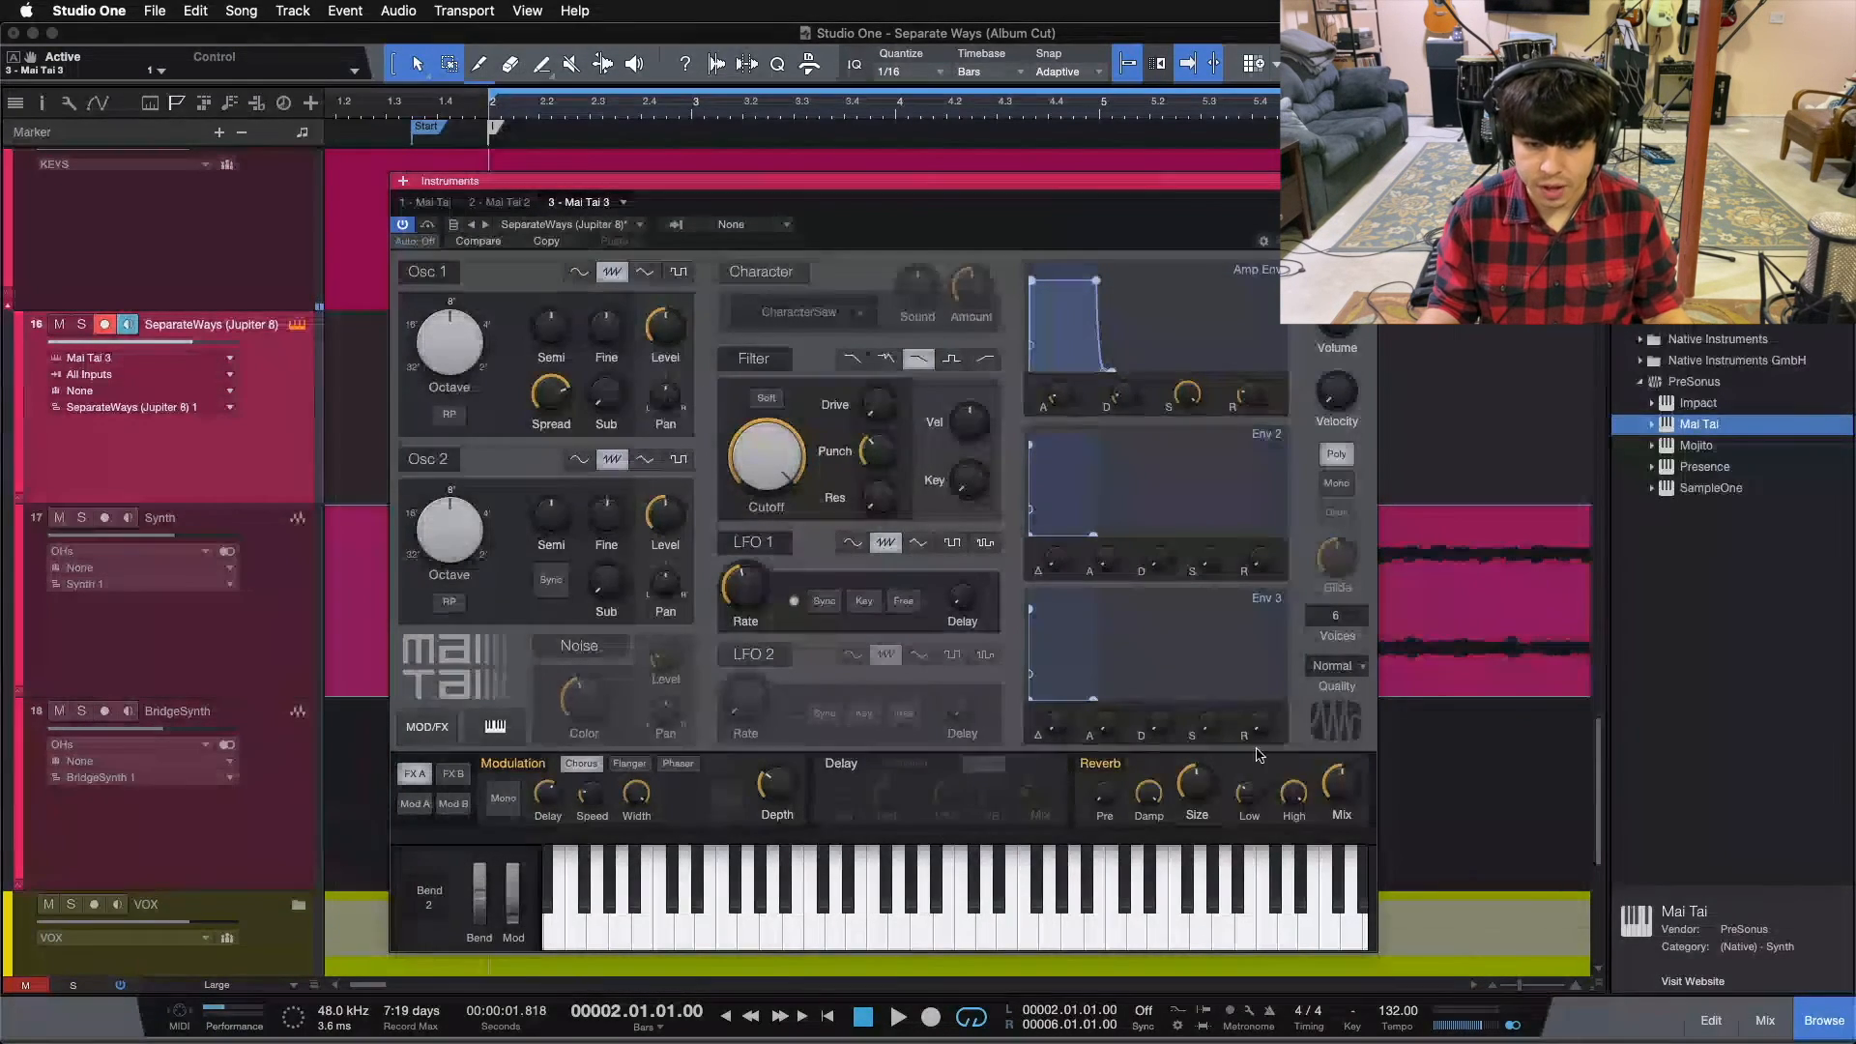
left_click(1002, 932)
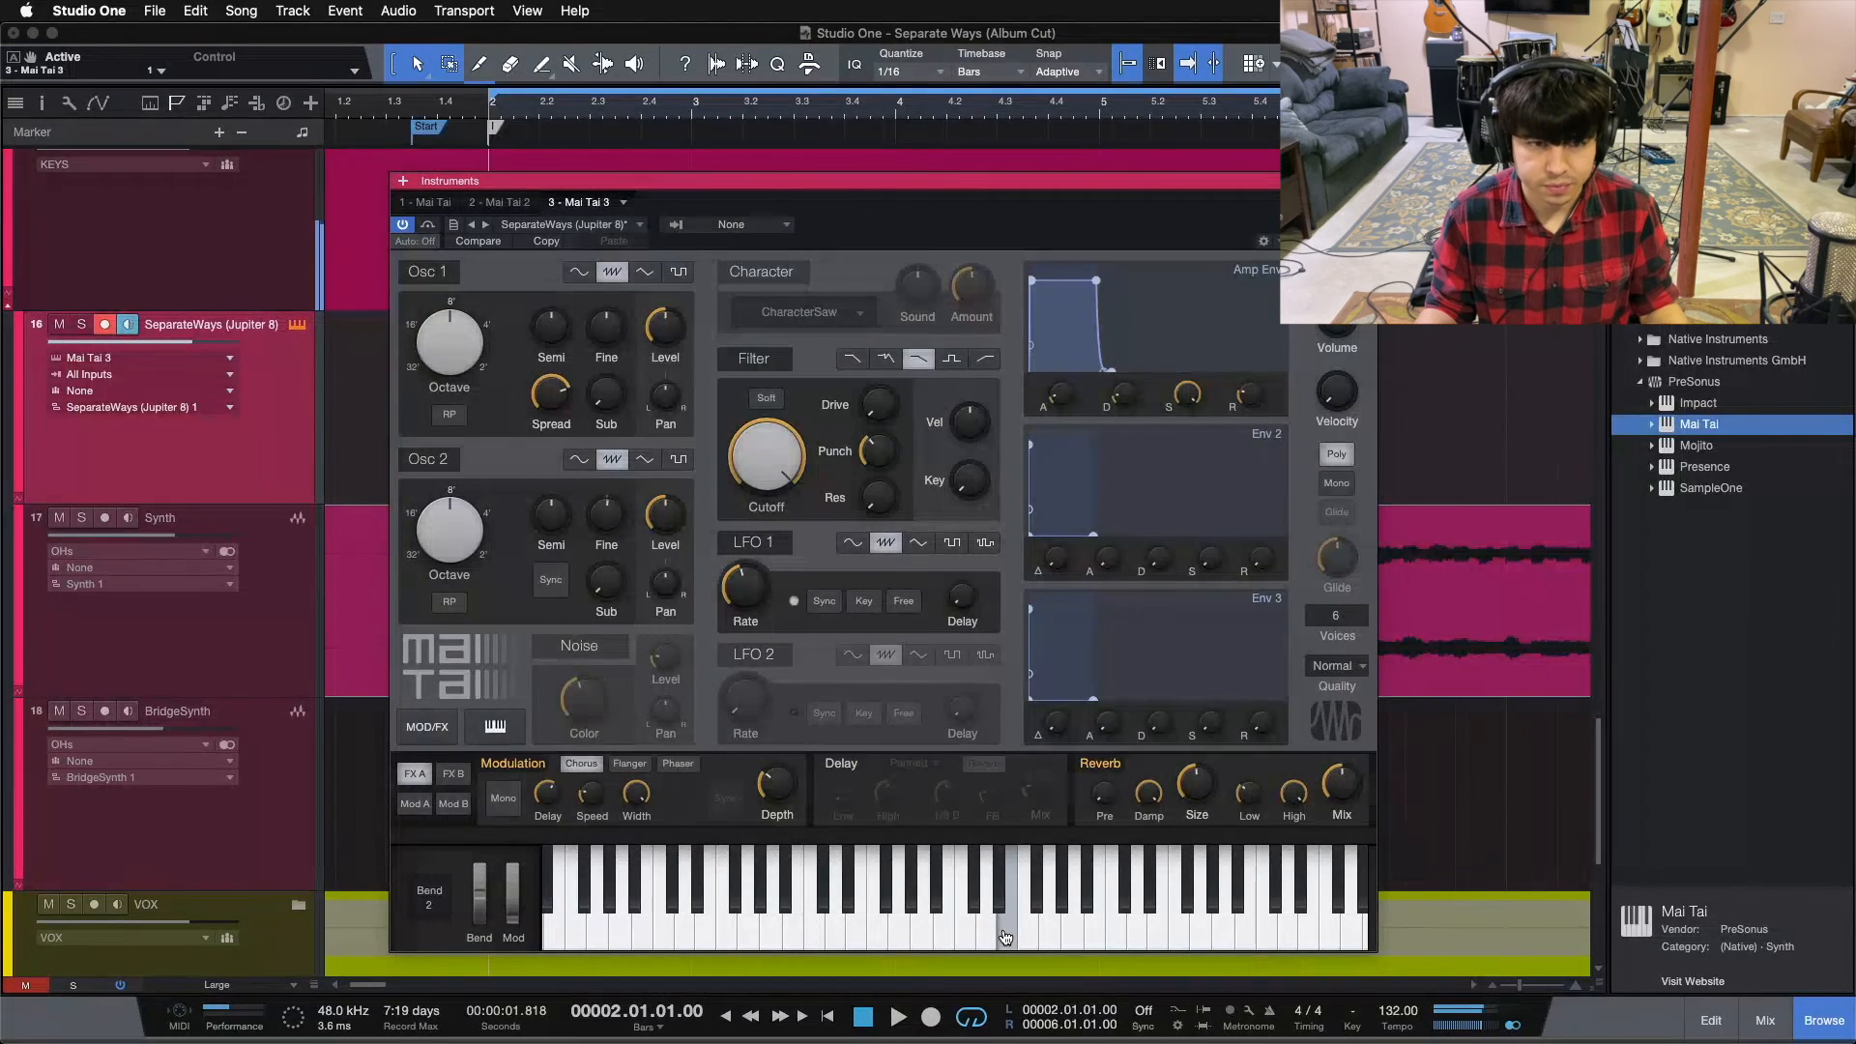
left_click_drag(1006, 936, 1008, 747)
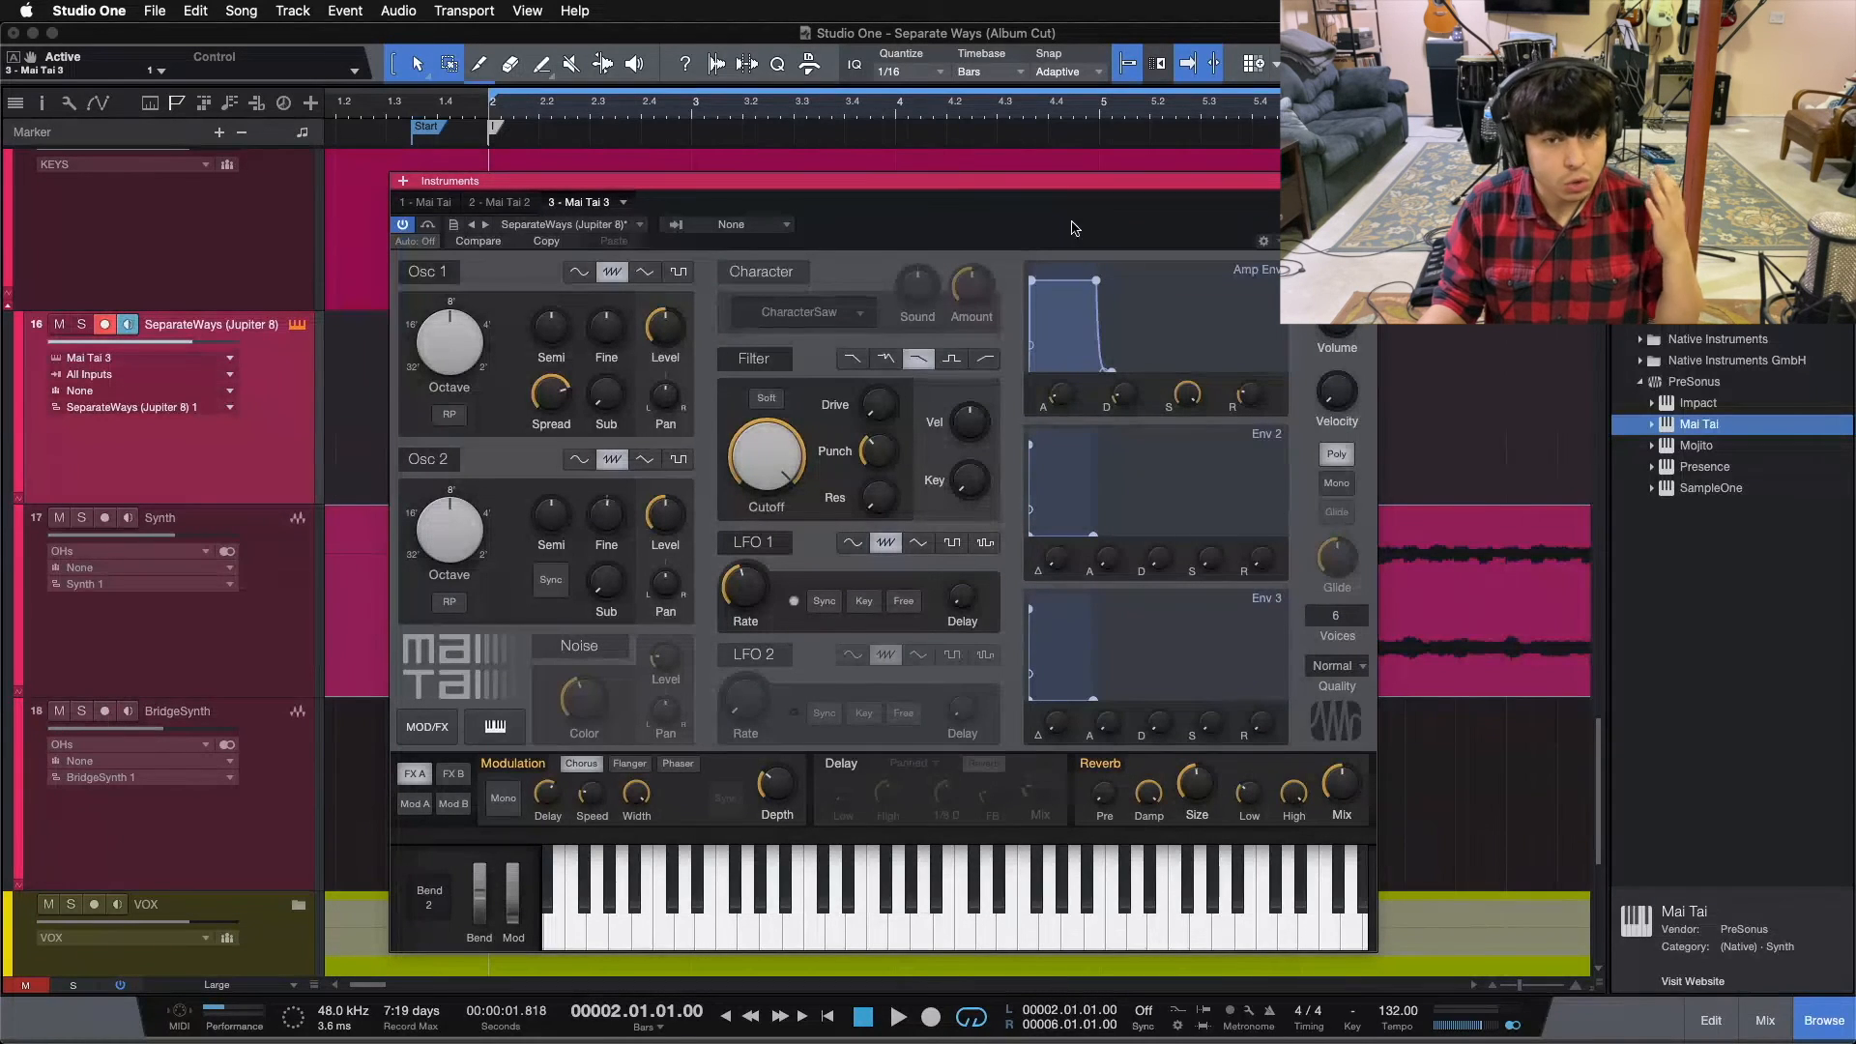
Move the instrument window slightly higher over the arrangement
left_click_drag(997, 228, 1017, 200)
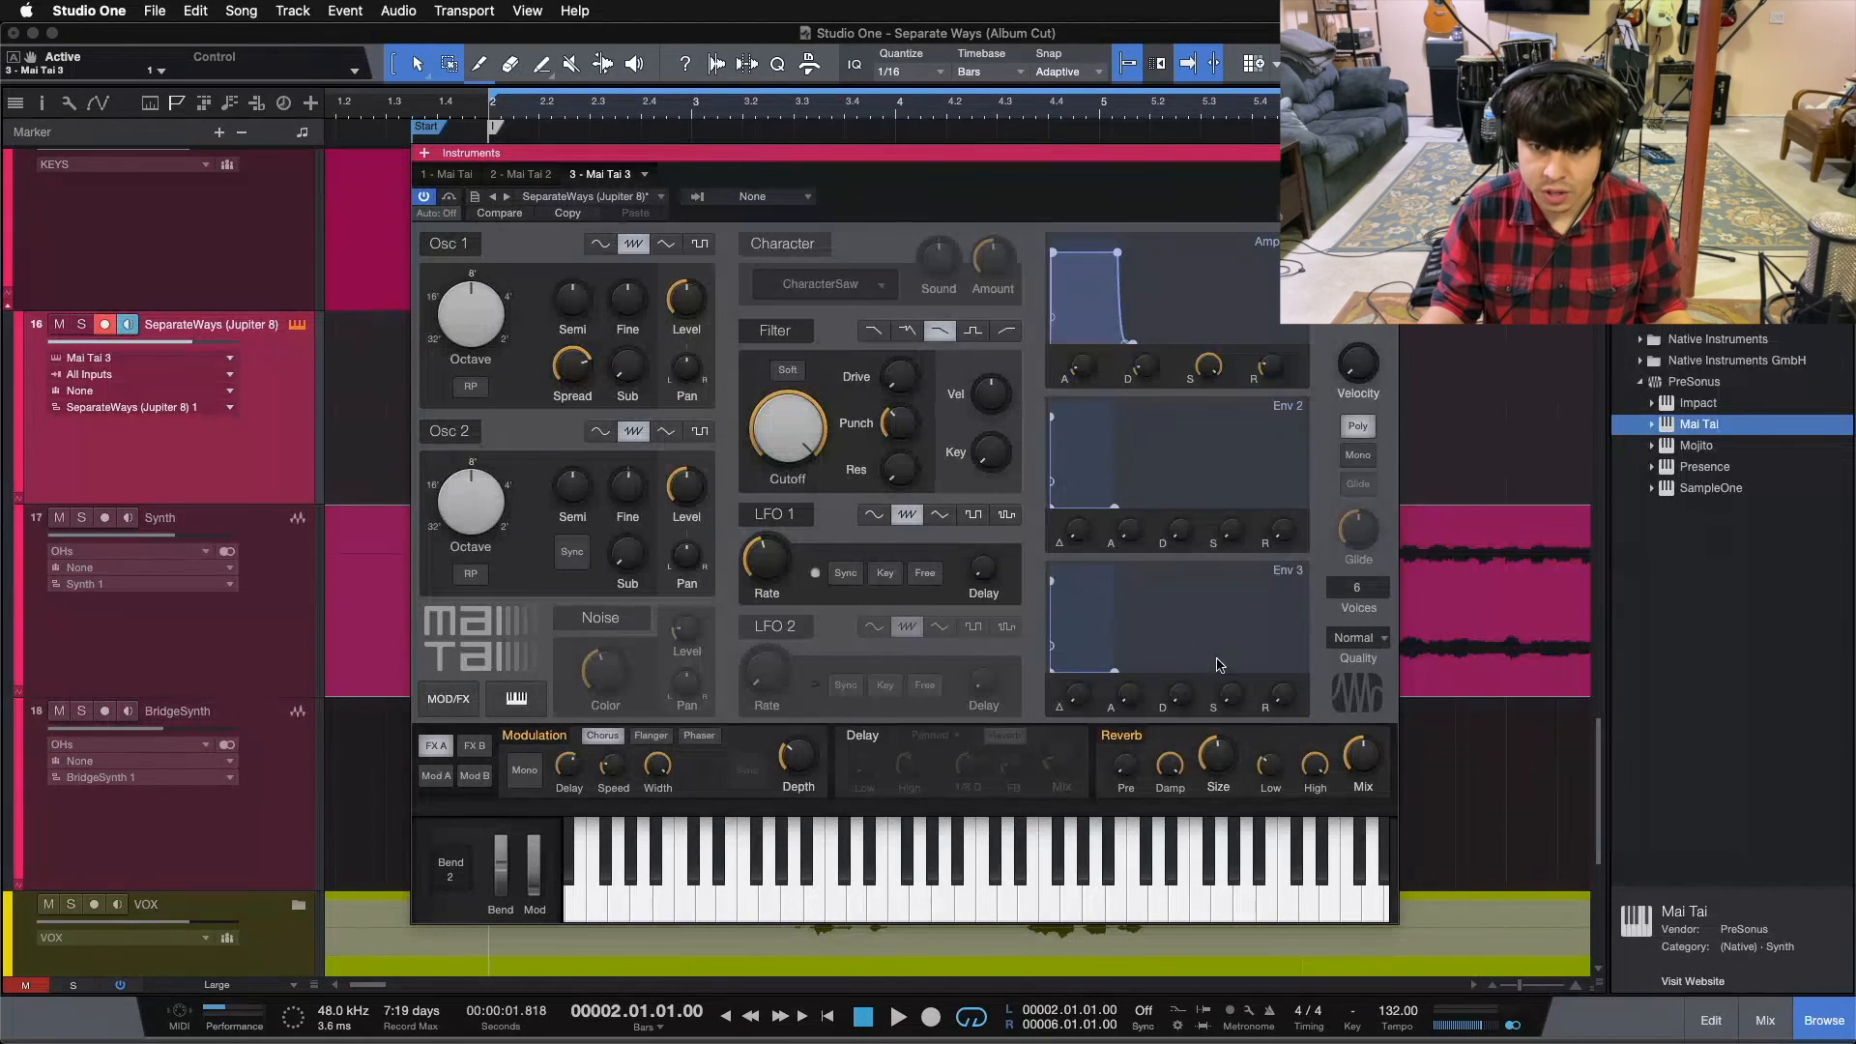
Close the Mai Tai instrument window and disable the SeparateWays (Jupiter 8) track
key("super+w")
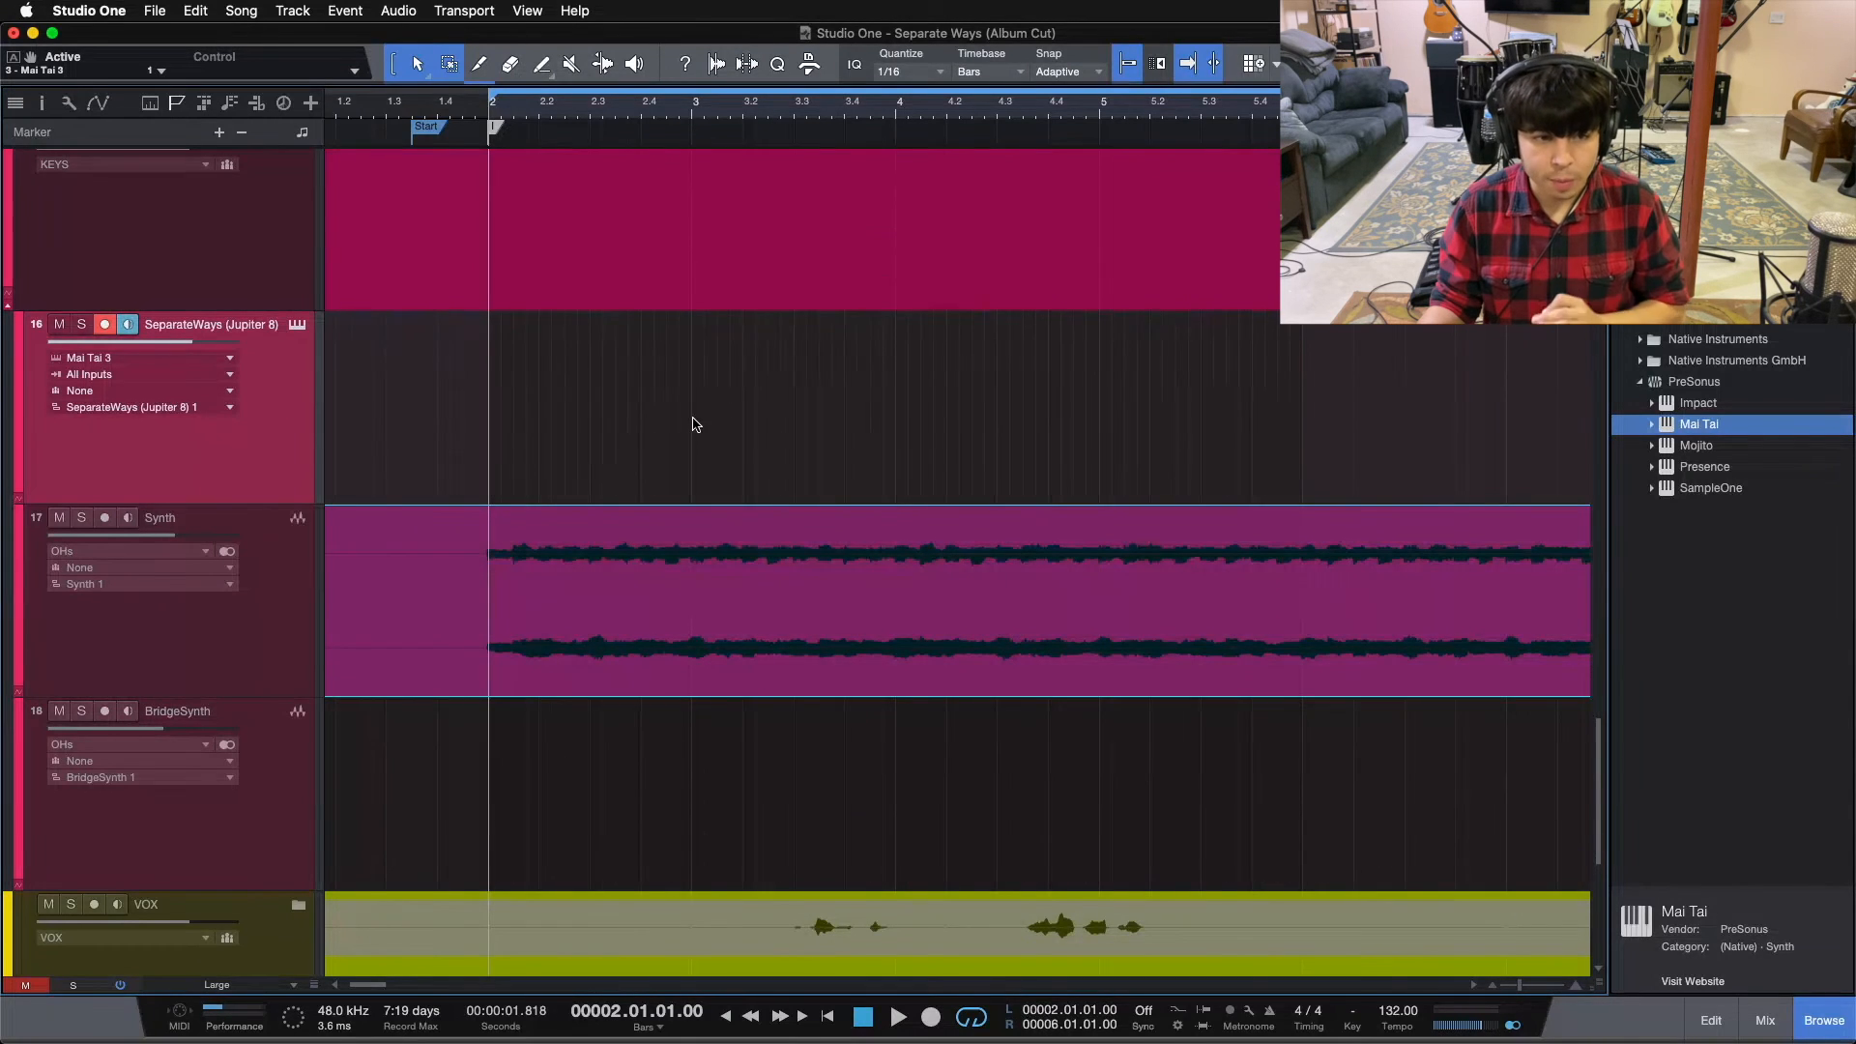
scroll(692, 419, "down", 2)
scroll(743, 472, "down", 1)
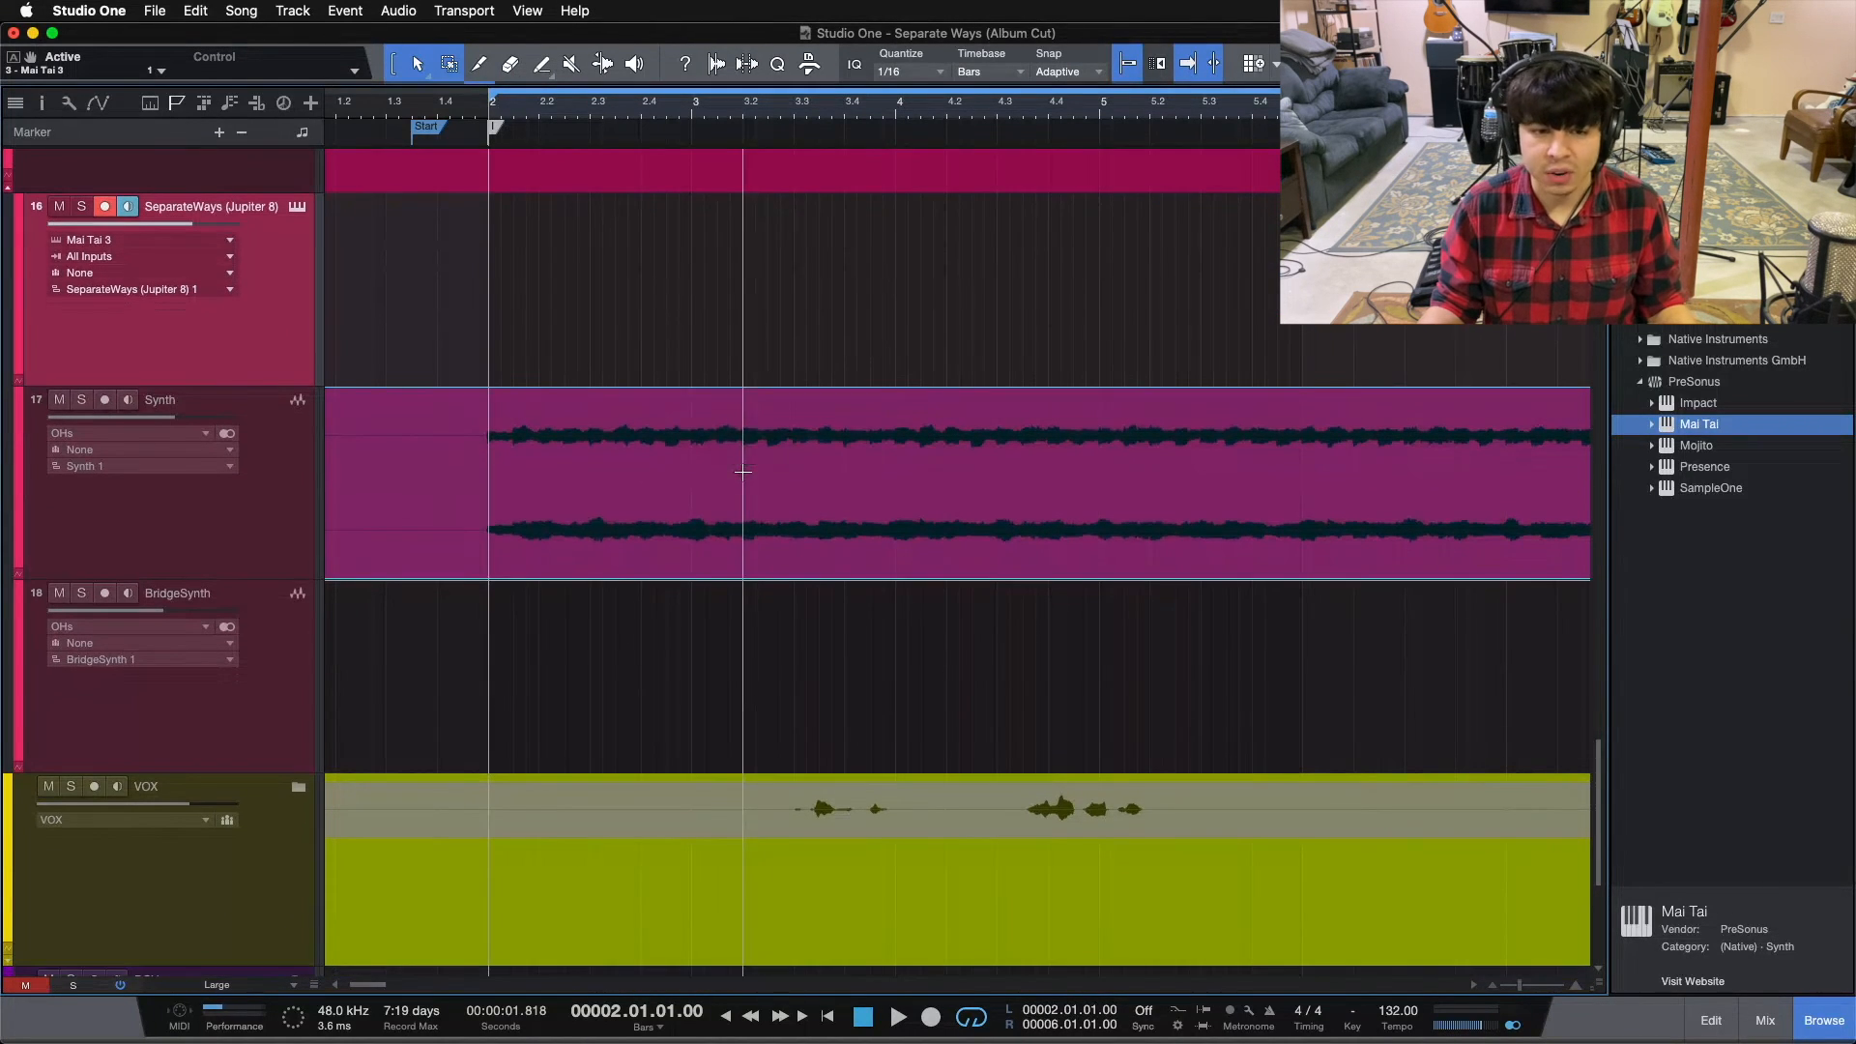
right_click(327, 325)
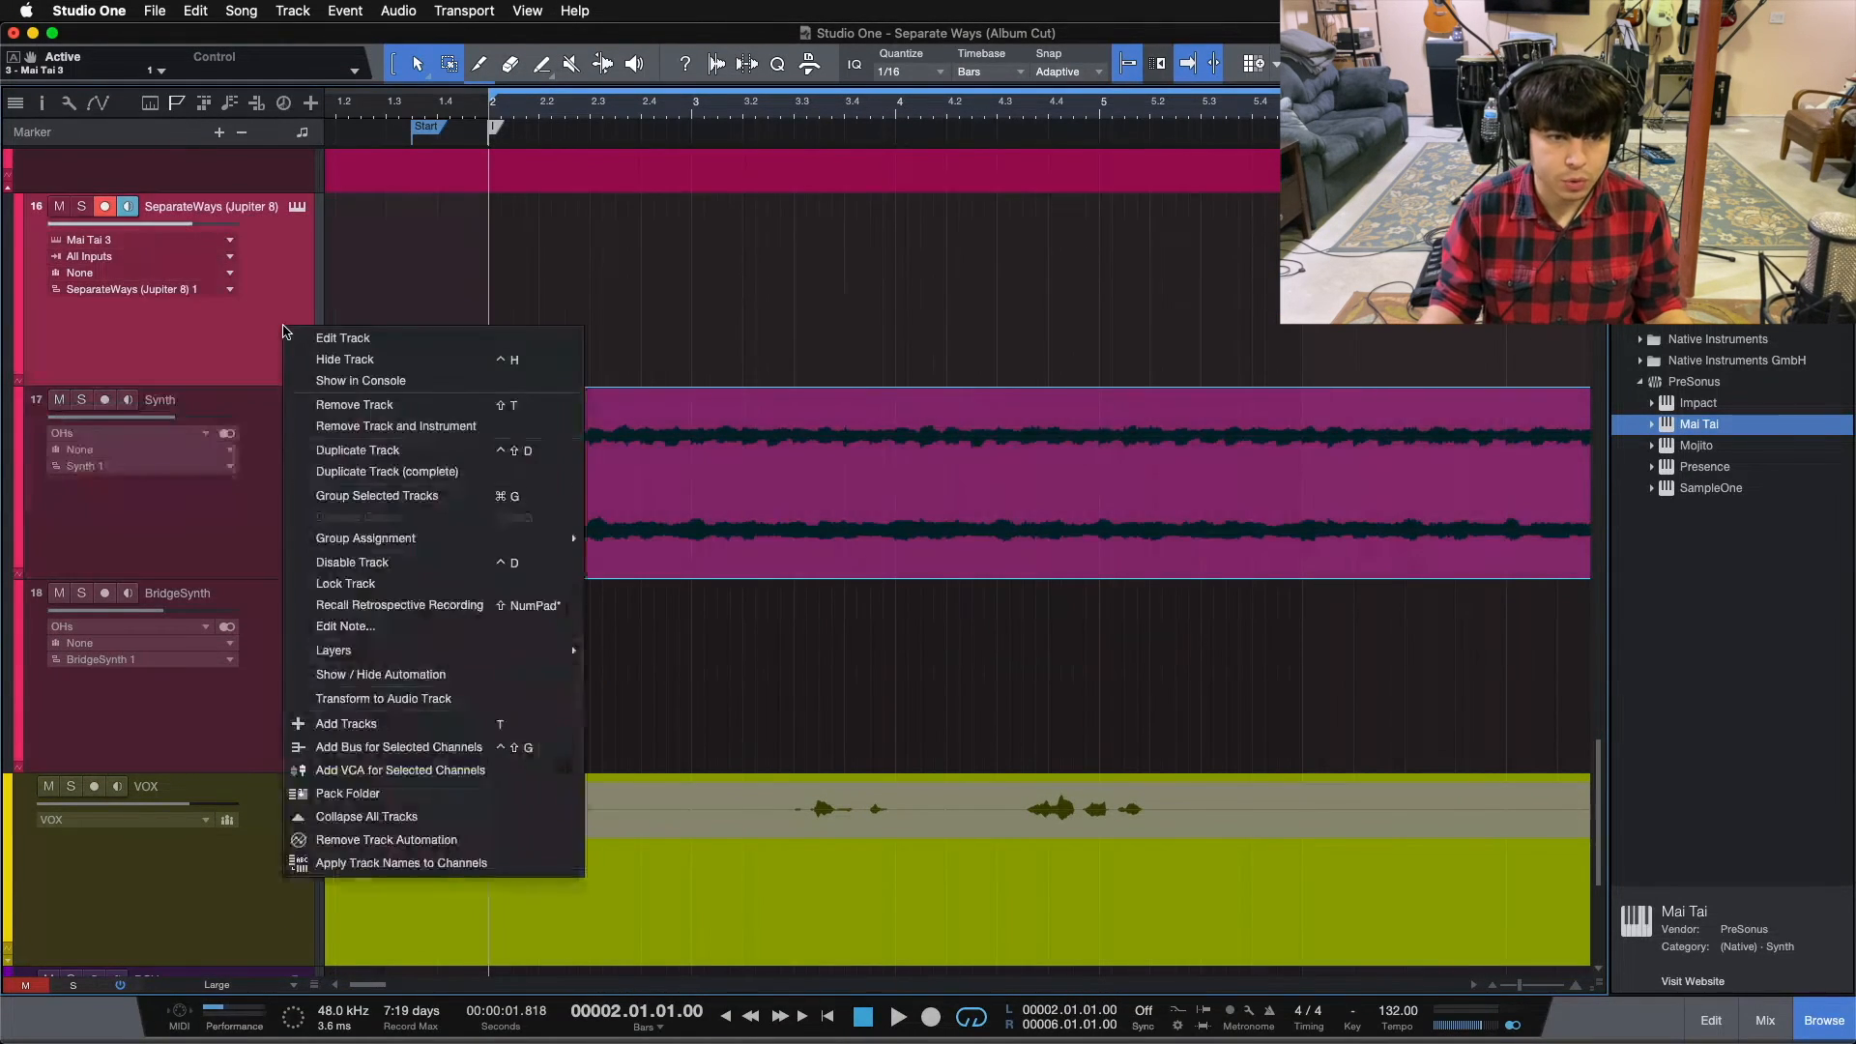
left_click(373, 562)
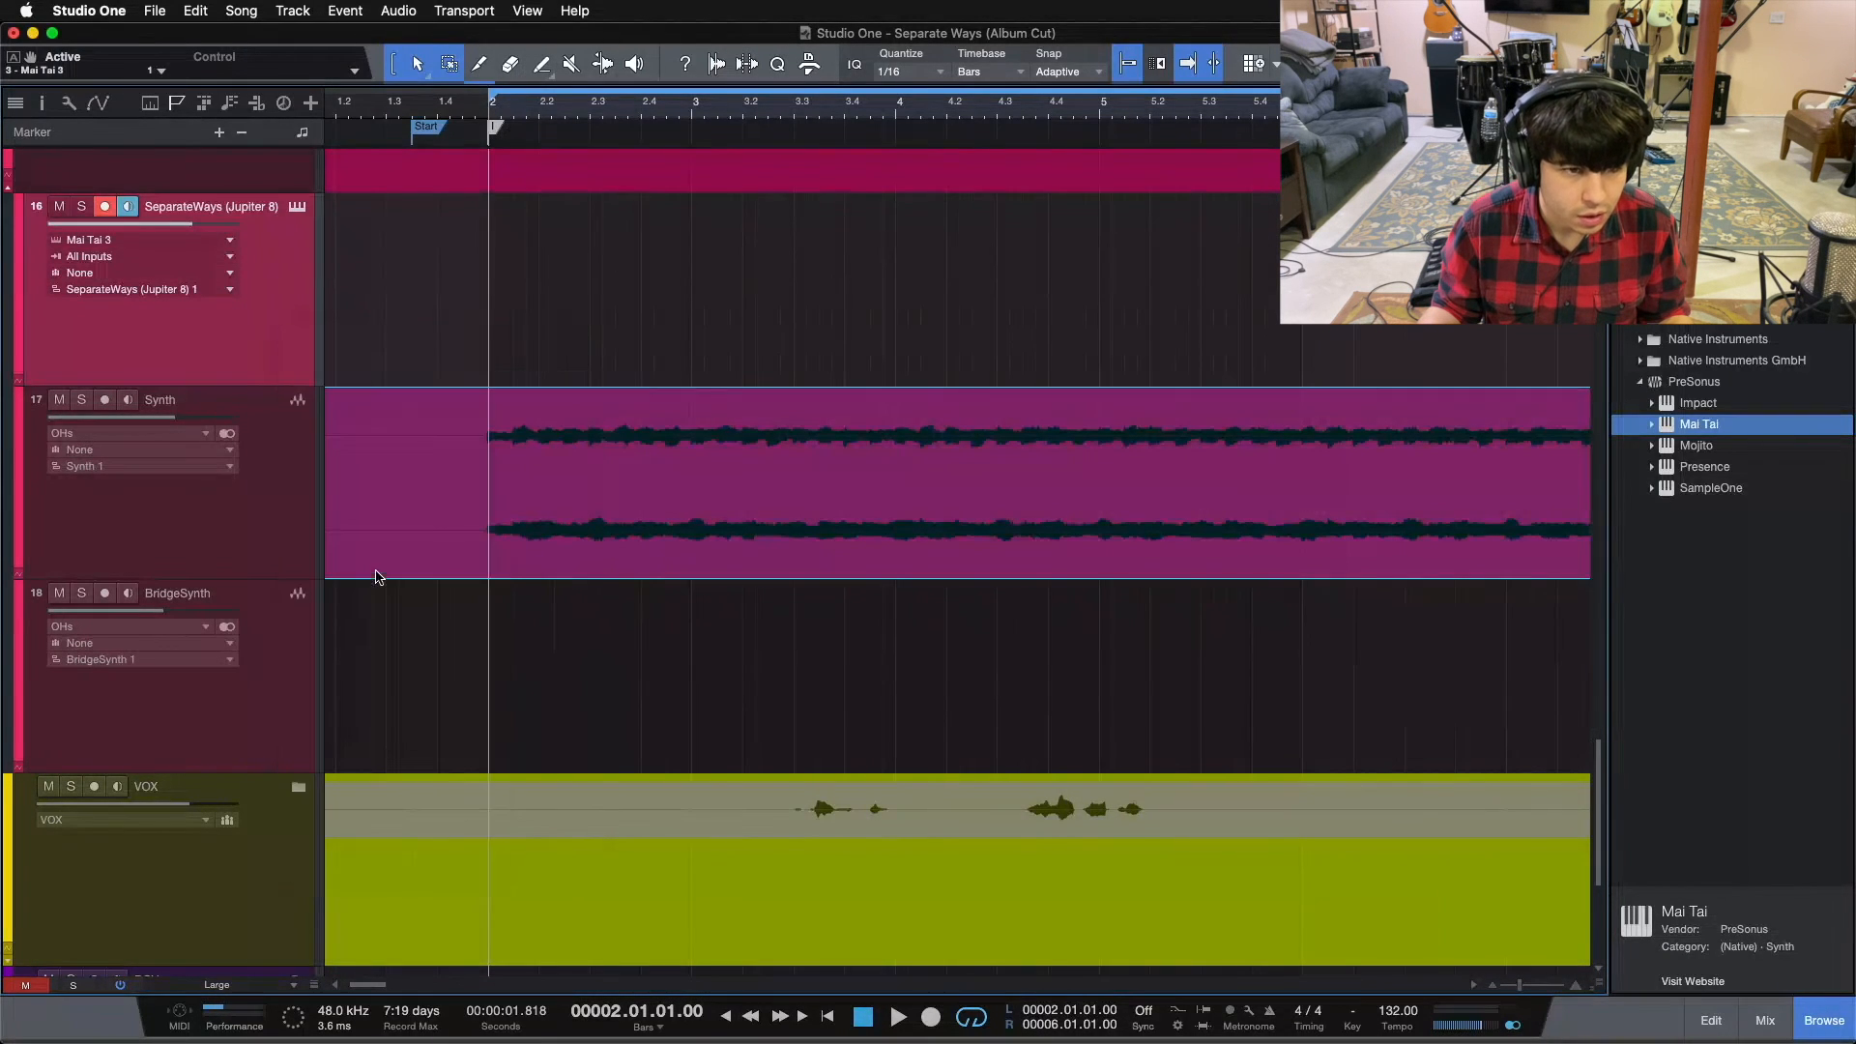
Play the arrangement from bar 2, soloing and unsoloing the Separate Ways (Worlds Apart) reference track to compare it with the Synth track
scroll(839, 490, "down", 10)
scroll(837, 417, "up", 5)
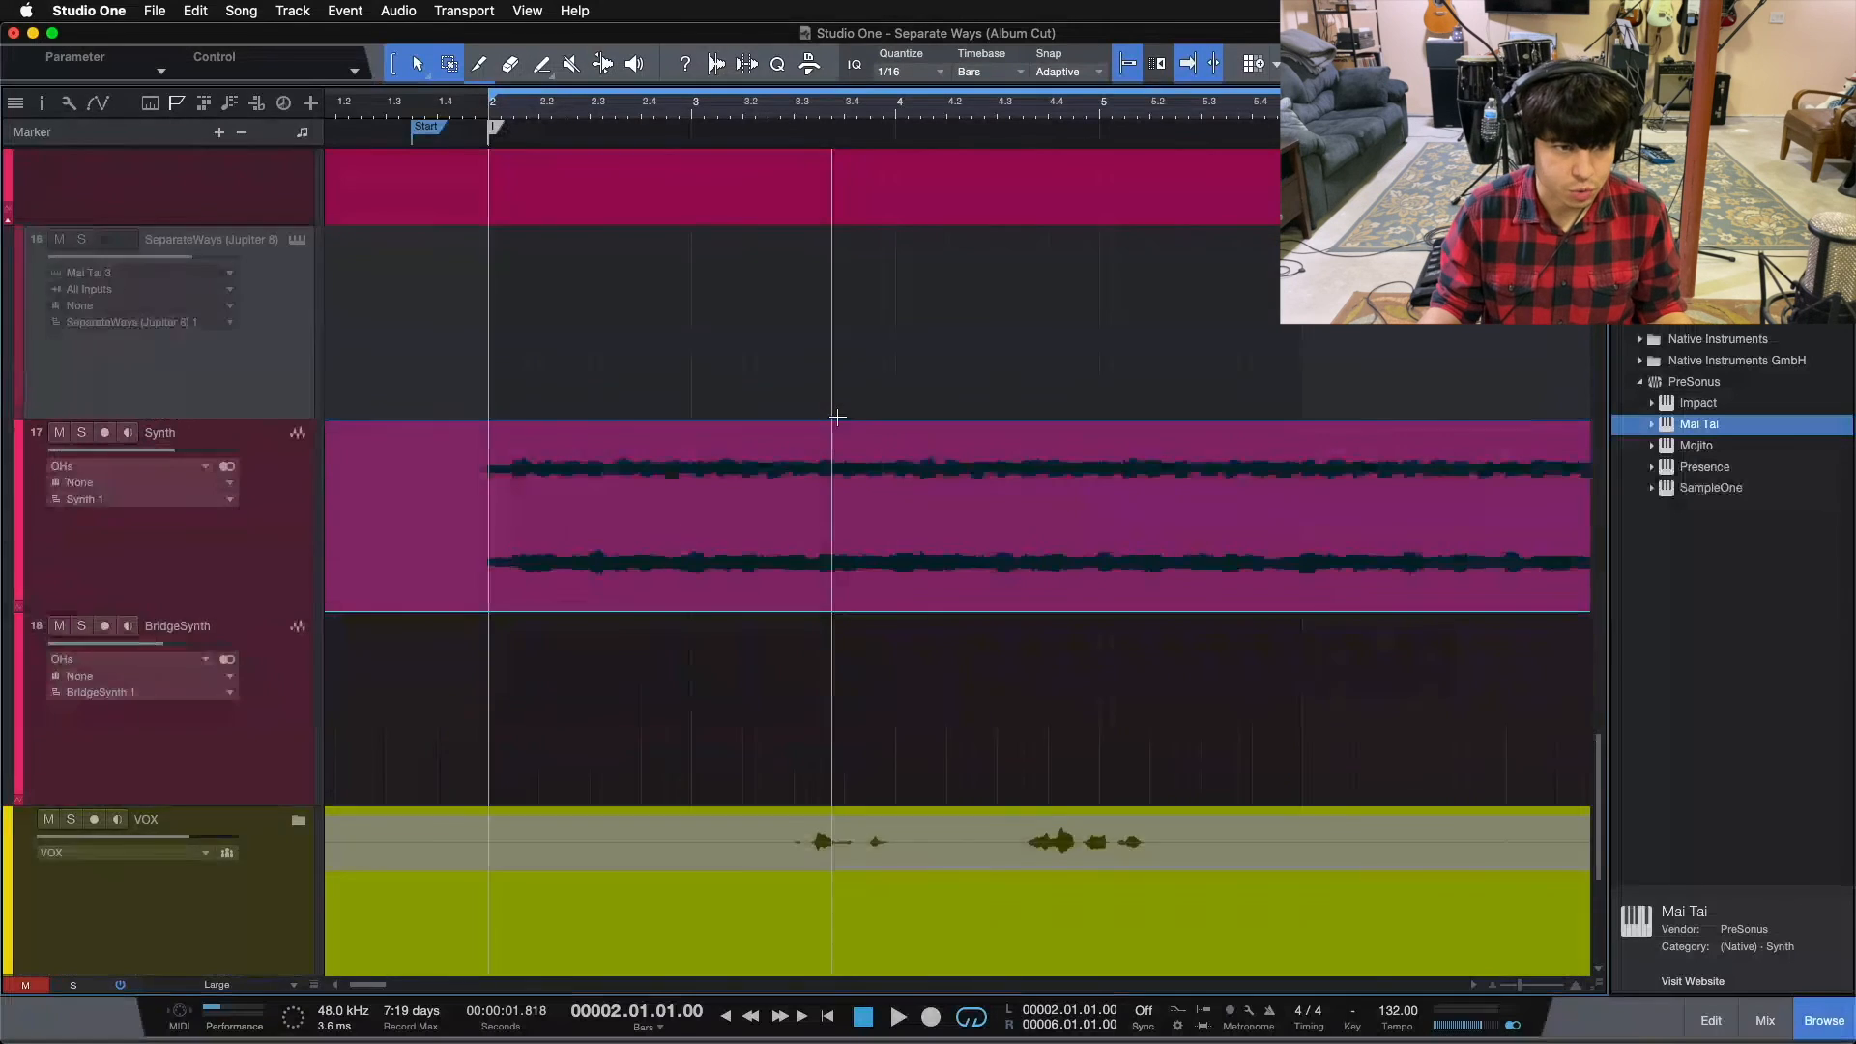
scroll(837, 416, "down", 4)
key("space")
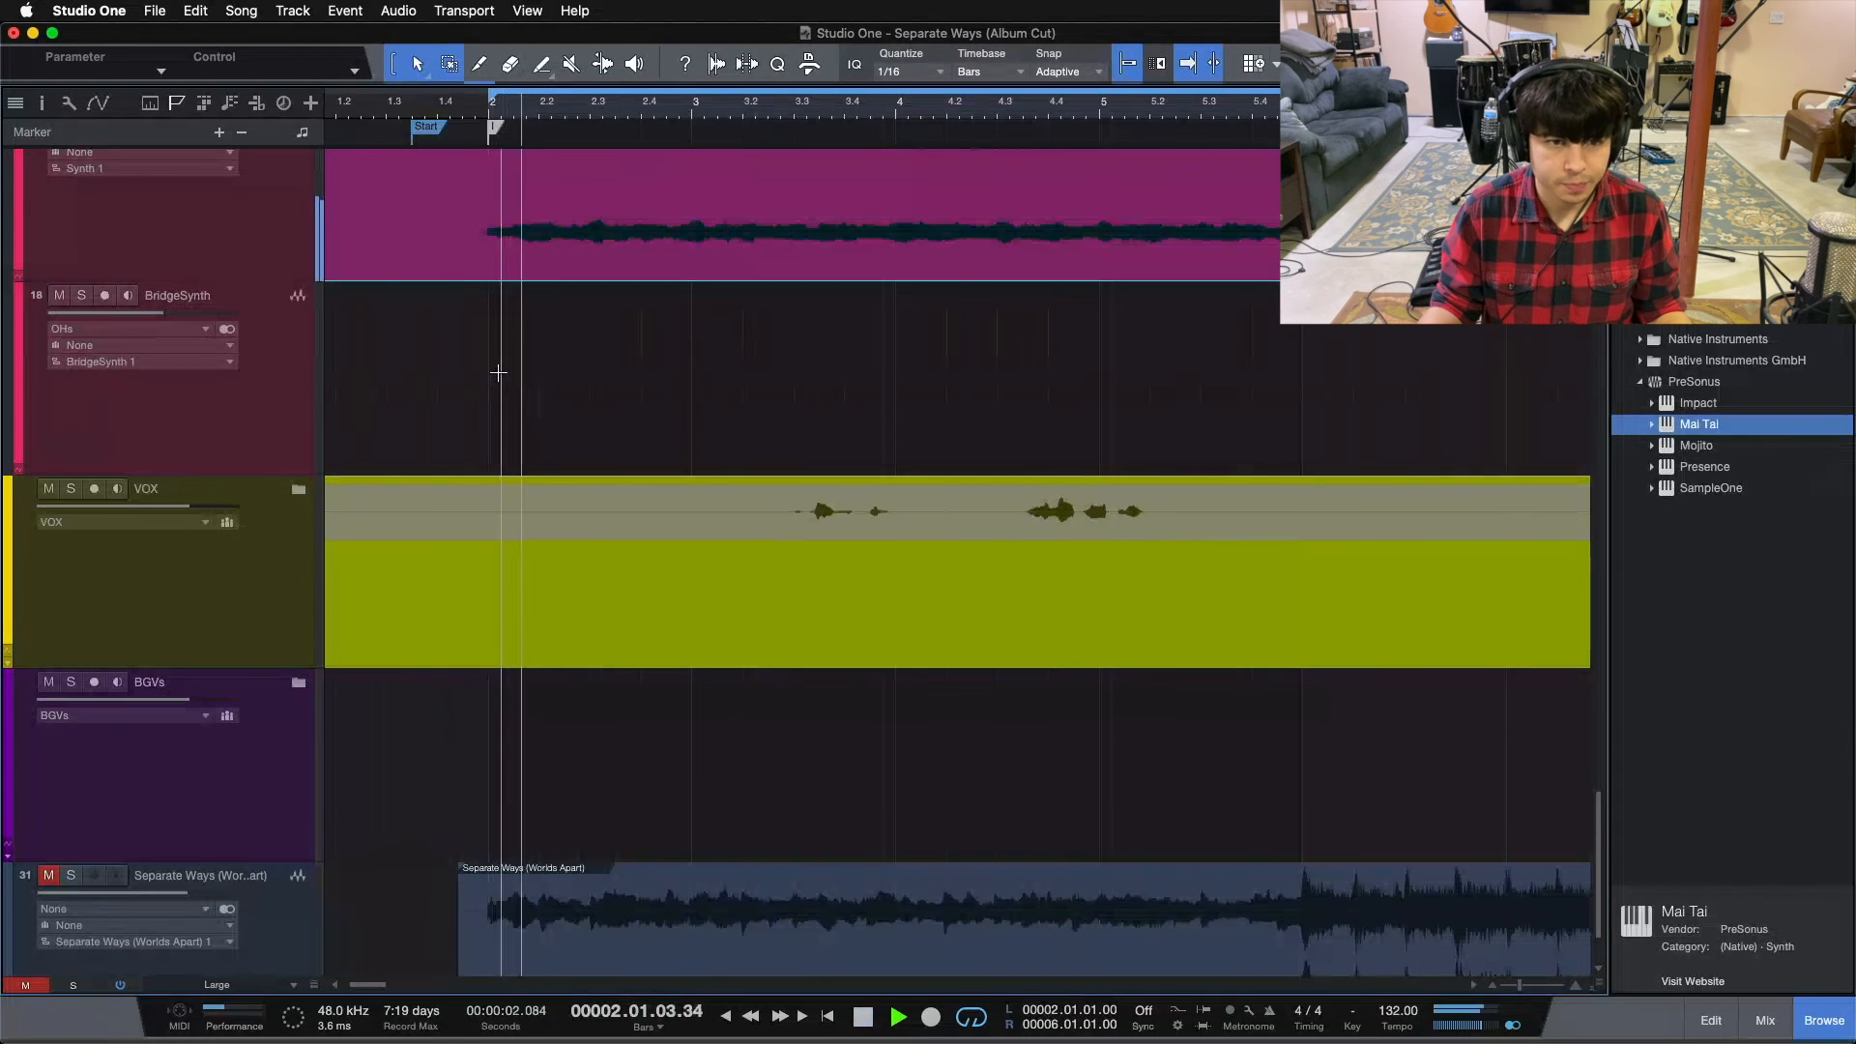
left_click(72, 876)
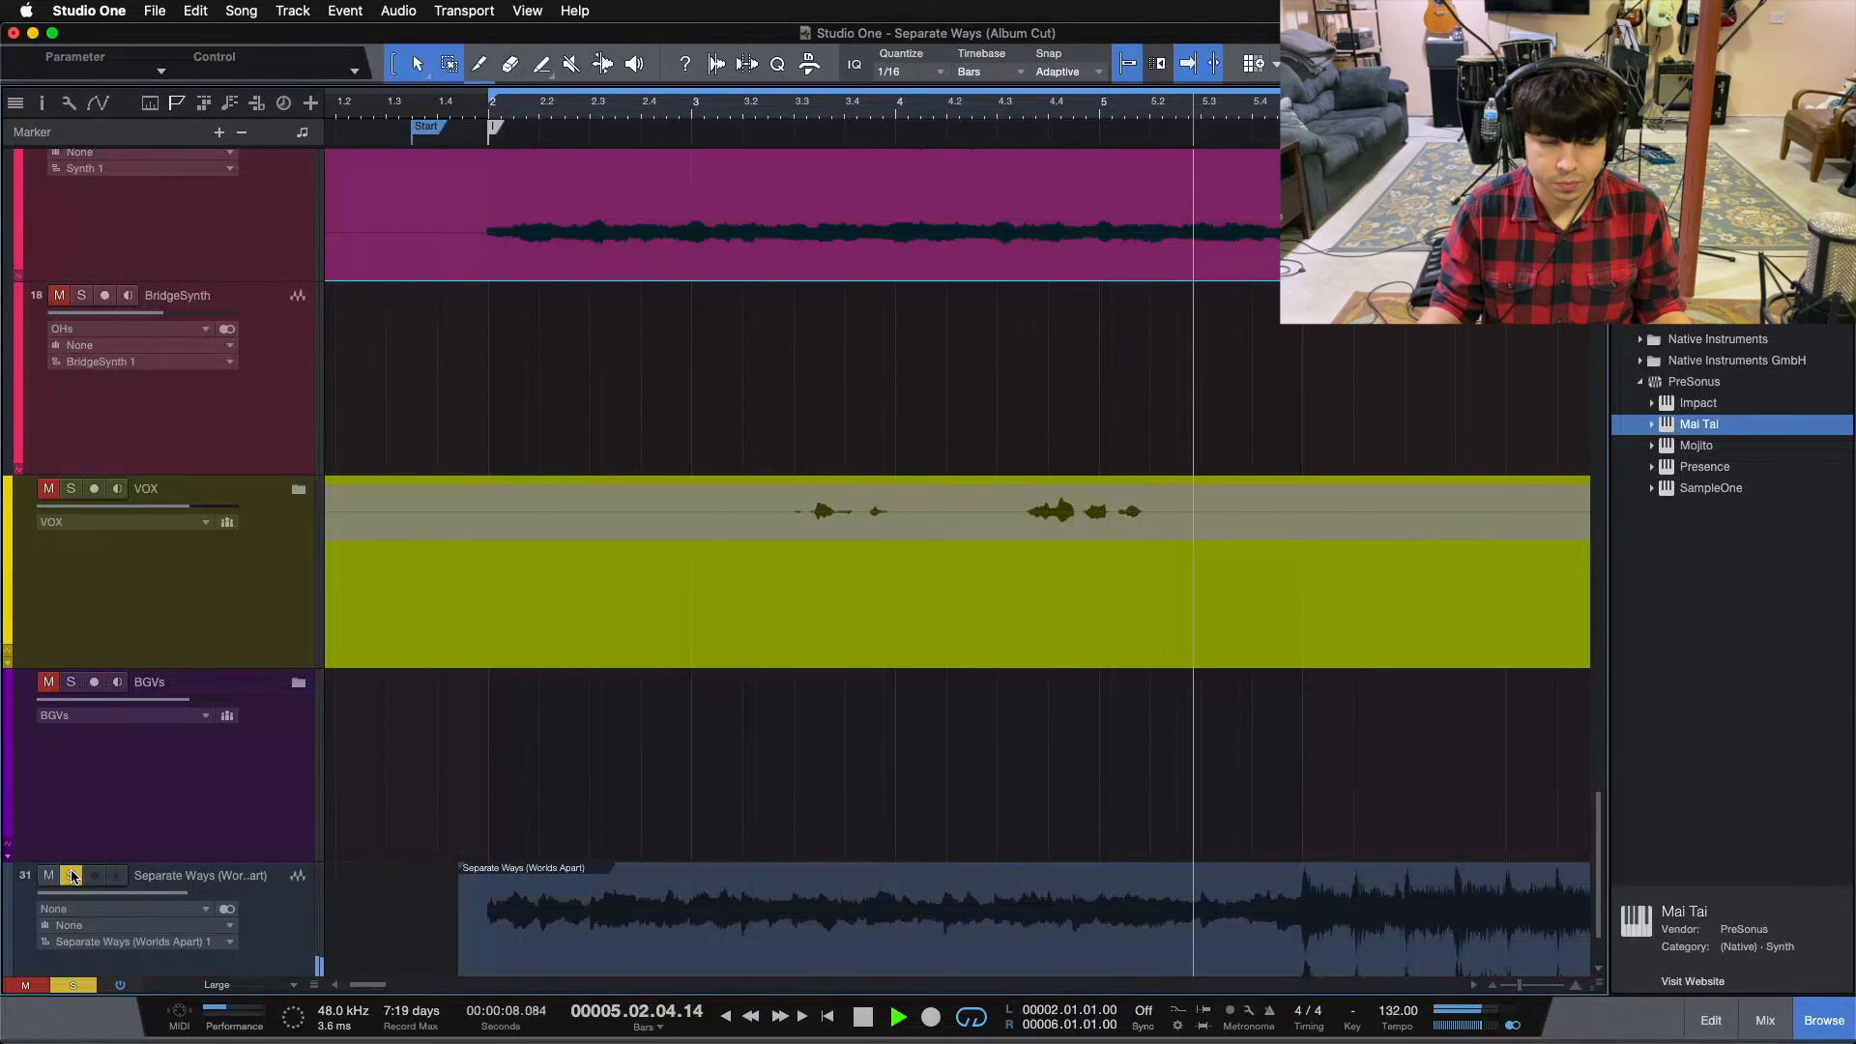
left_click(73, 875)
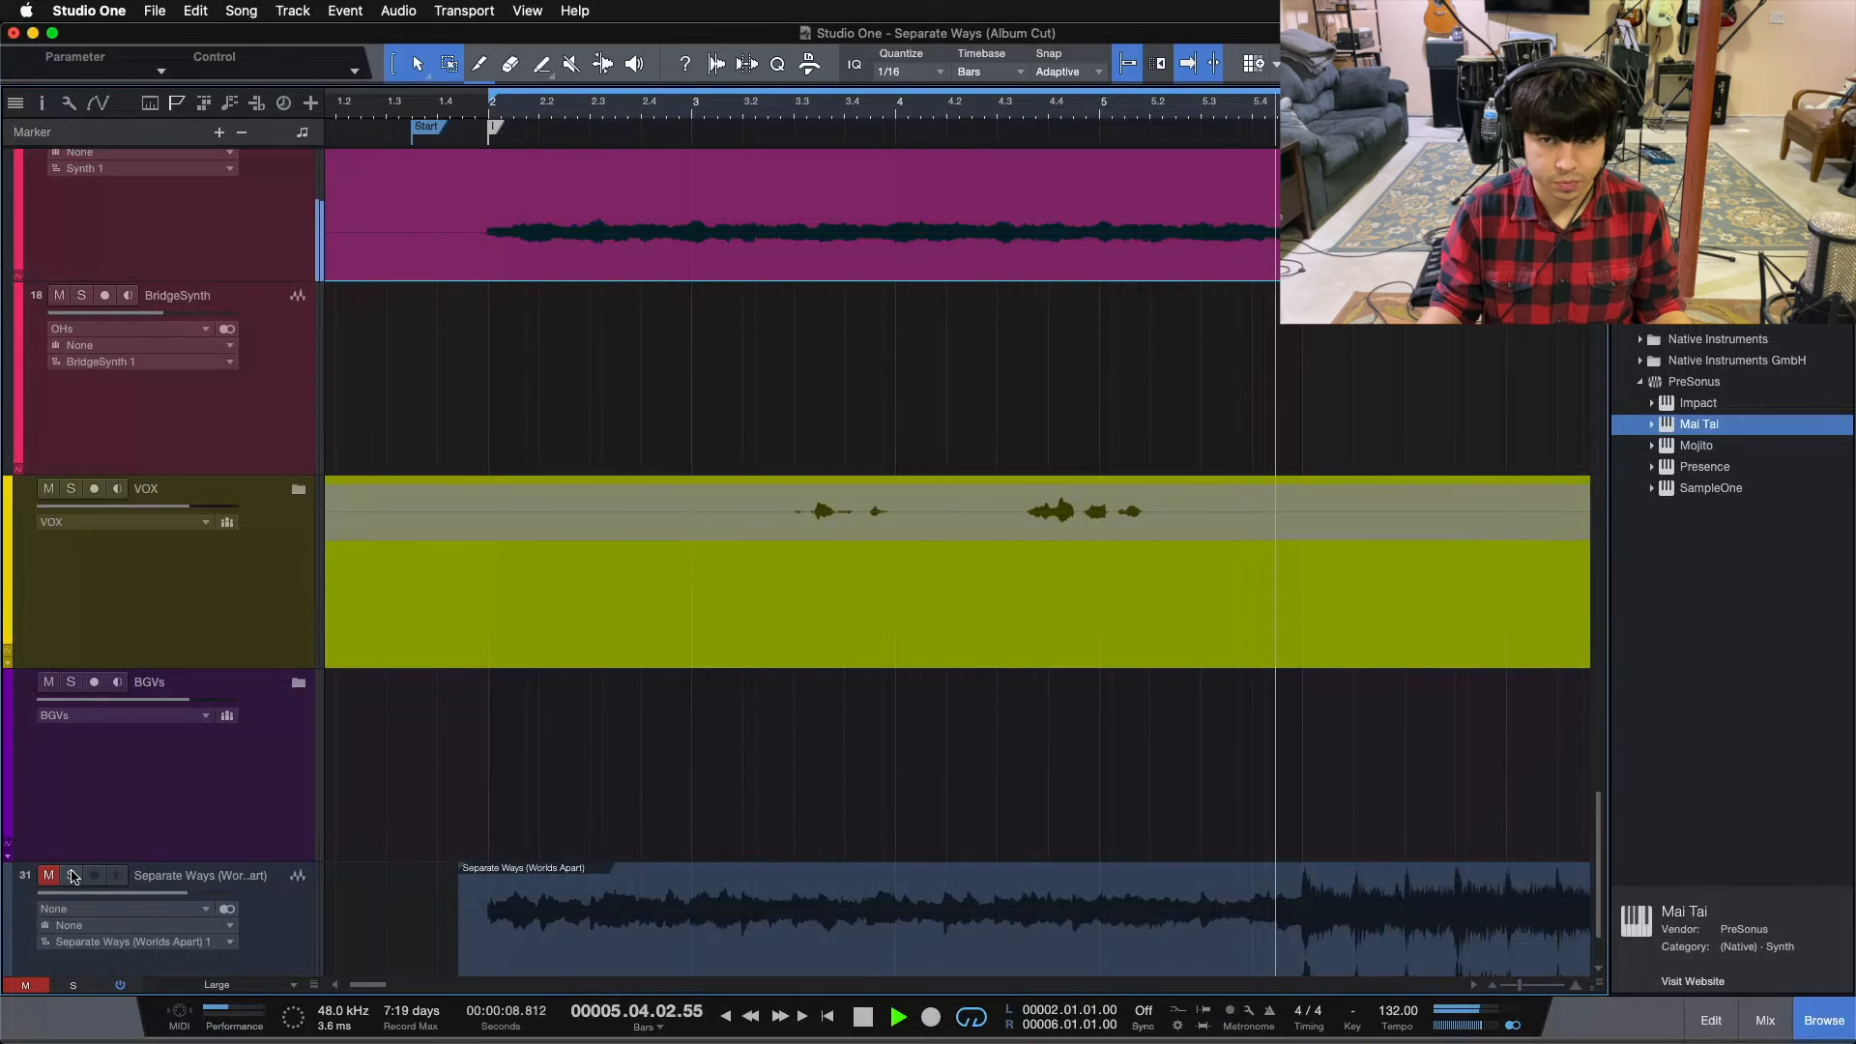
key("space")
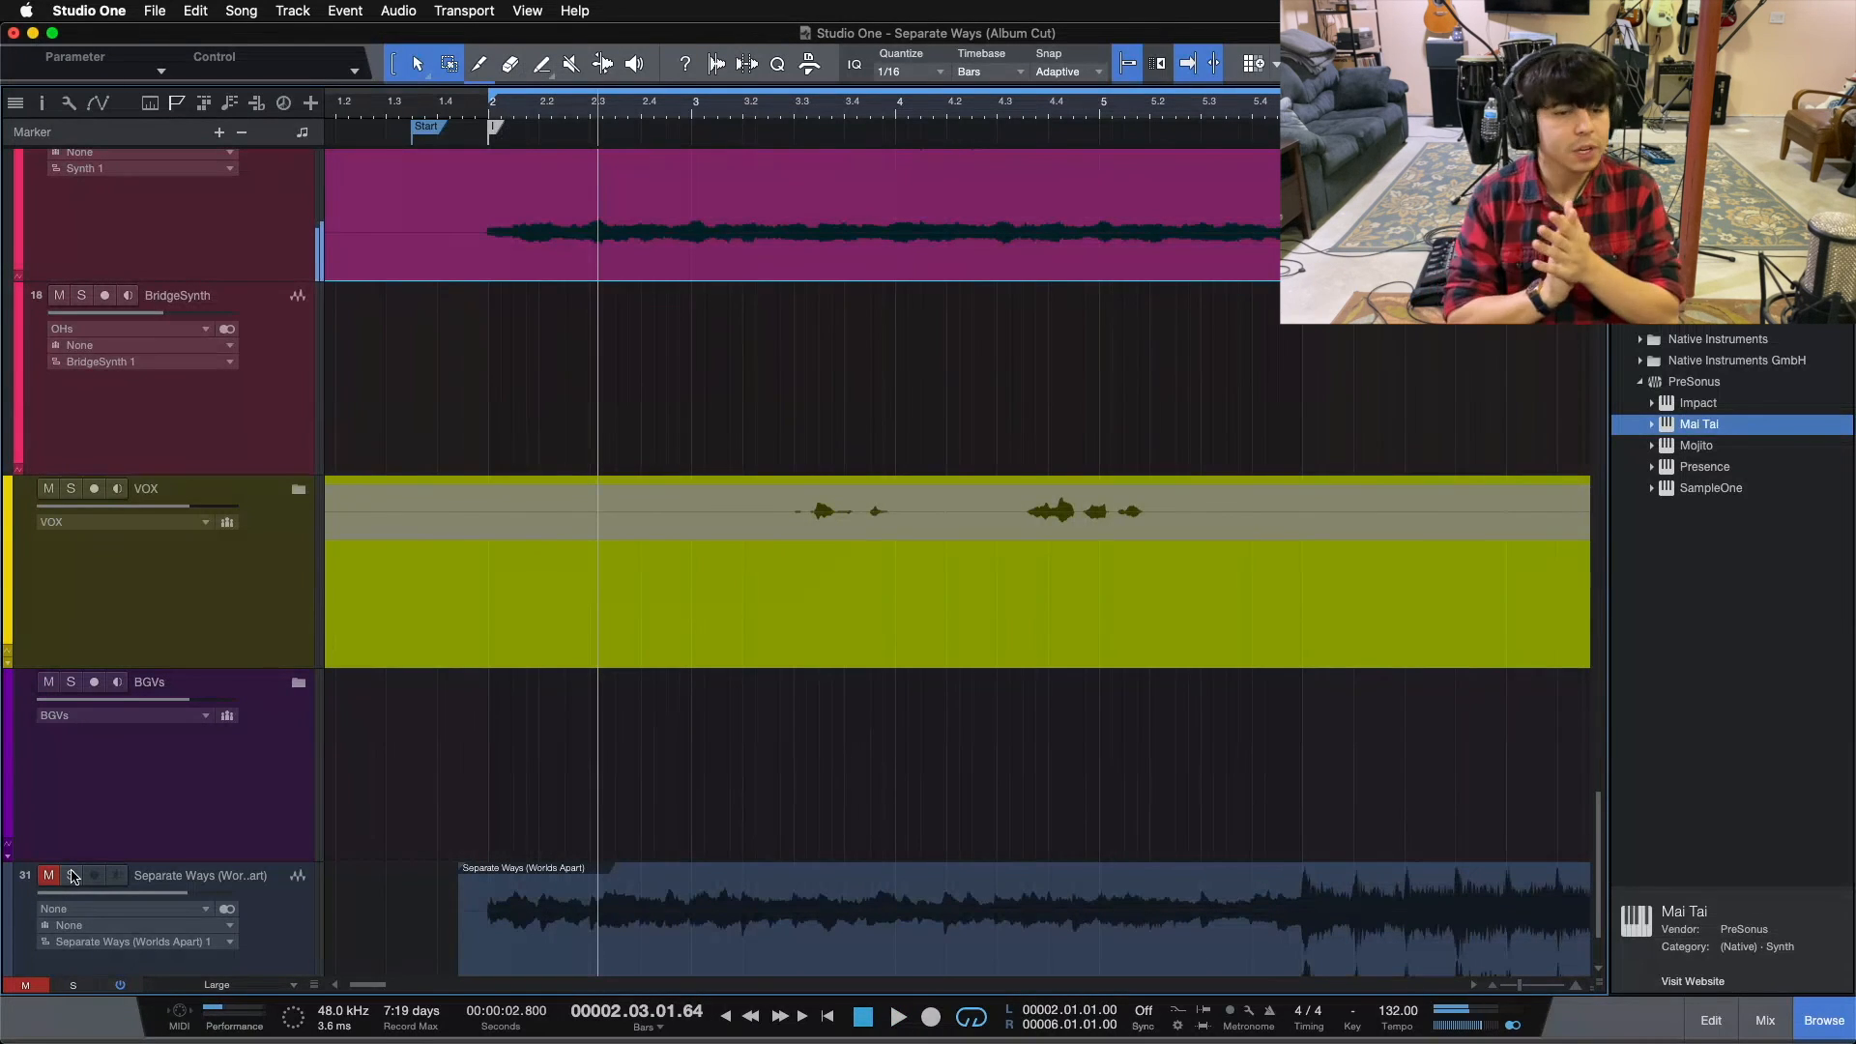